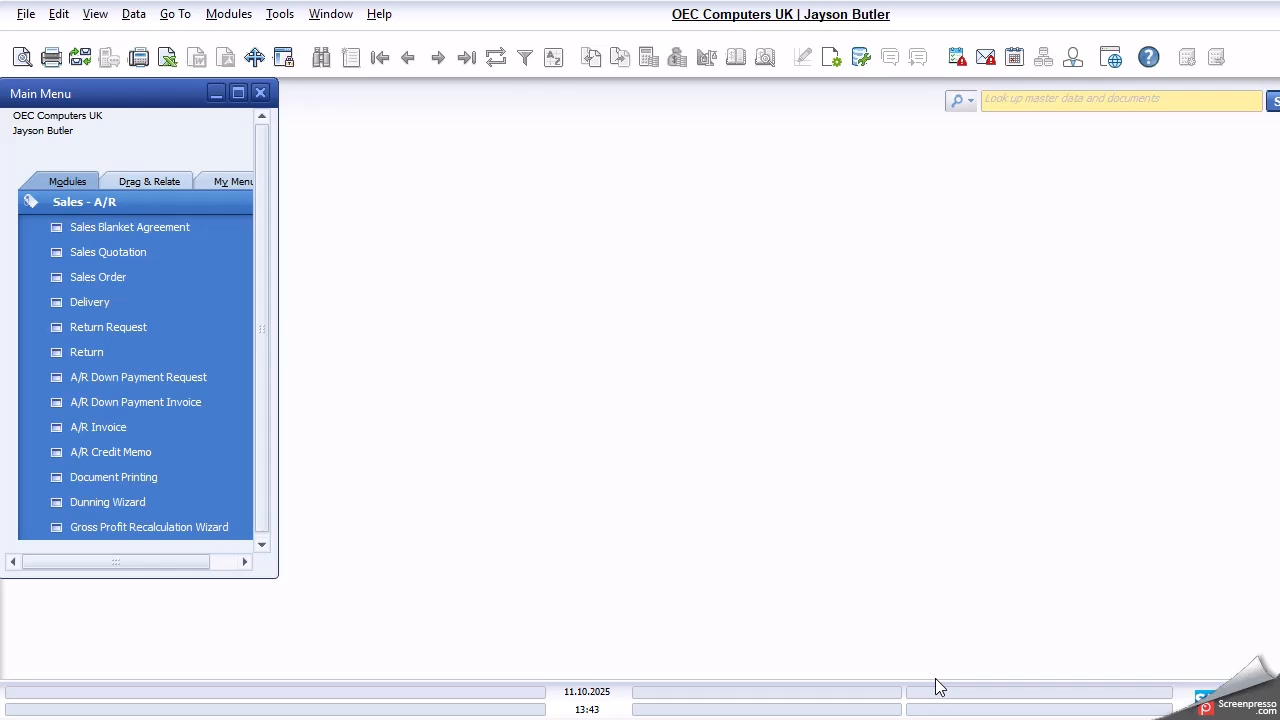
- Open a new A/R invoice and choose SandBox1 as the customer from the business partner list
{"action": "left_click", "coordinate": [137, 435]}
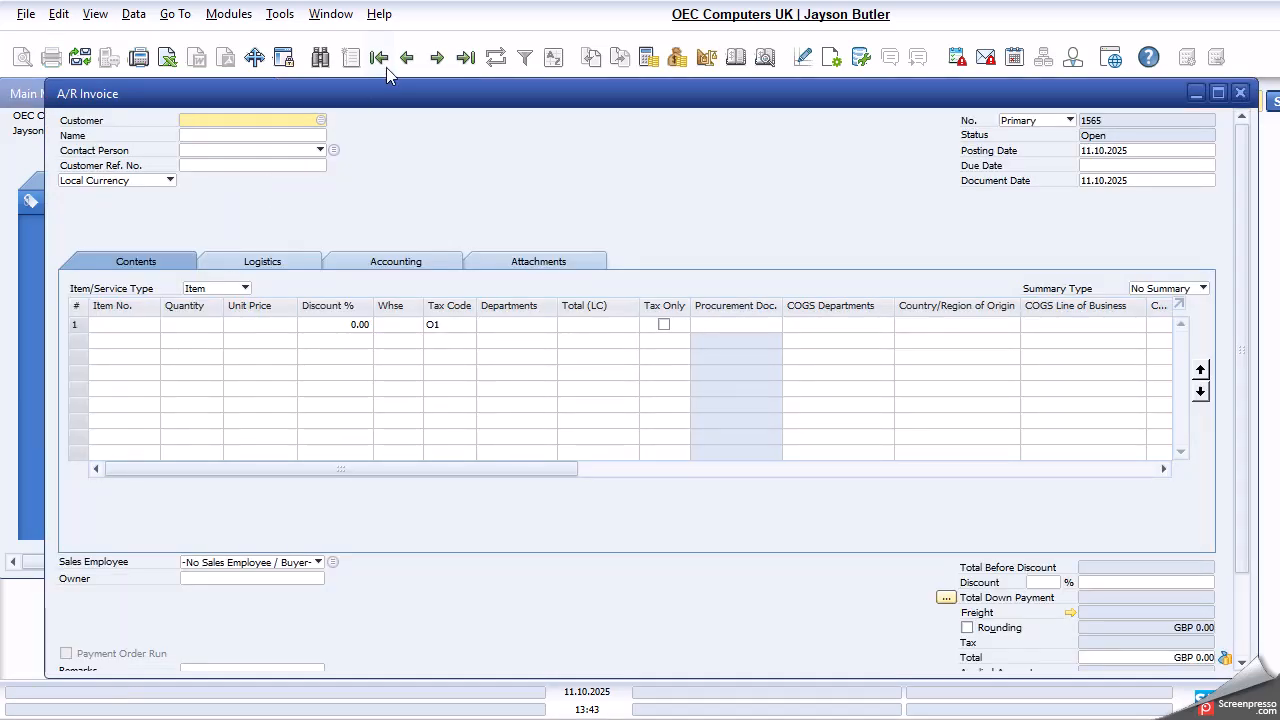
{"action": "key", "text": "Tab"}
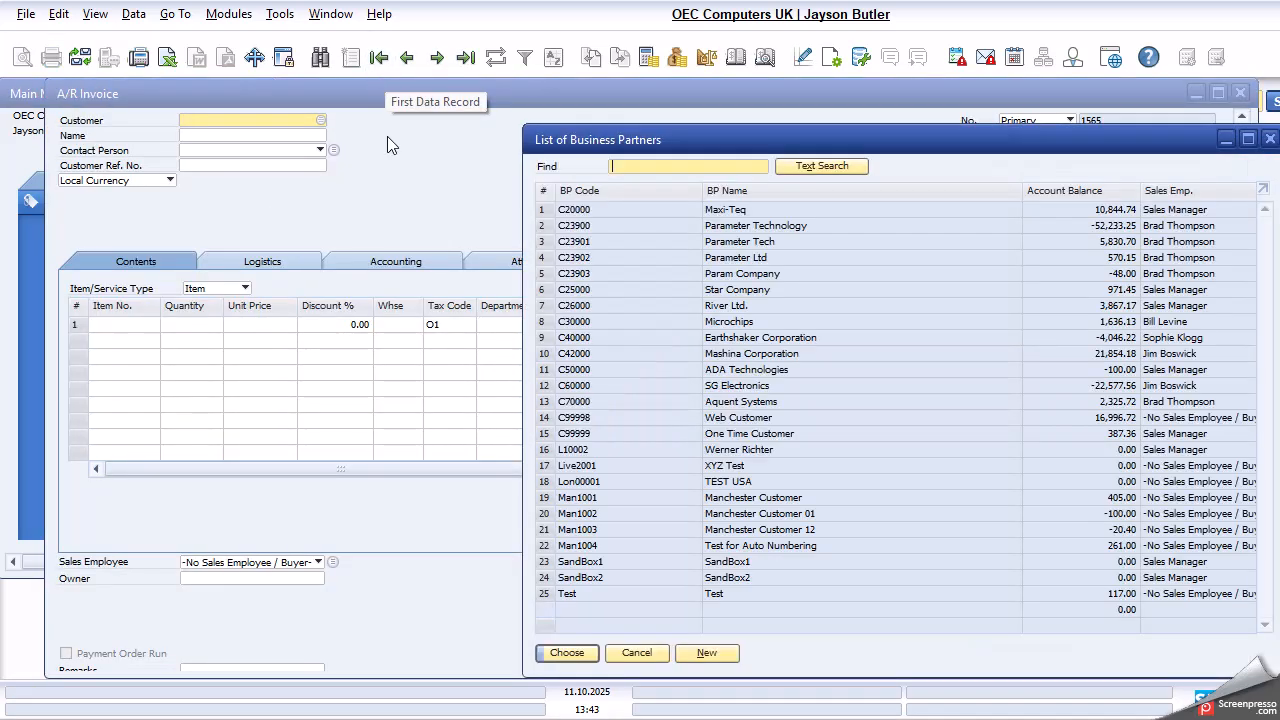
{"action": "left_click", "coordinate": [637, 560]}
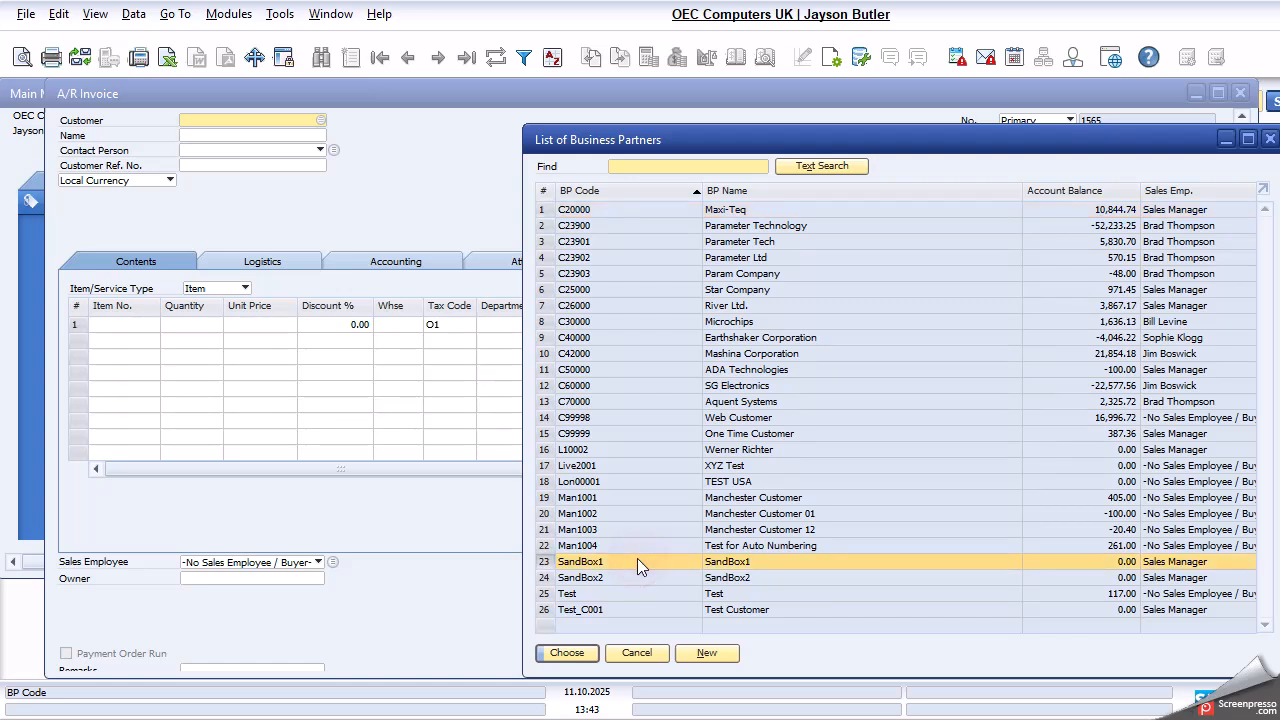
{"action": "left_click", "coordinate": [575, 651]}
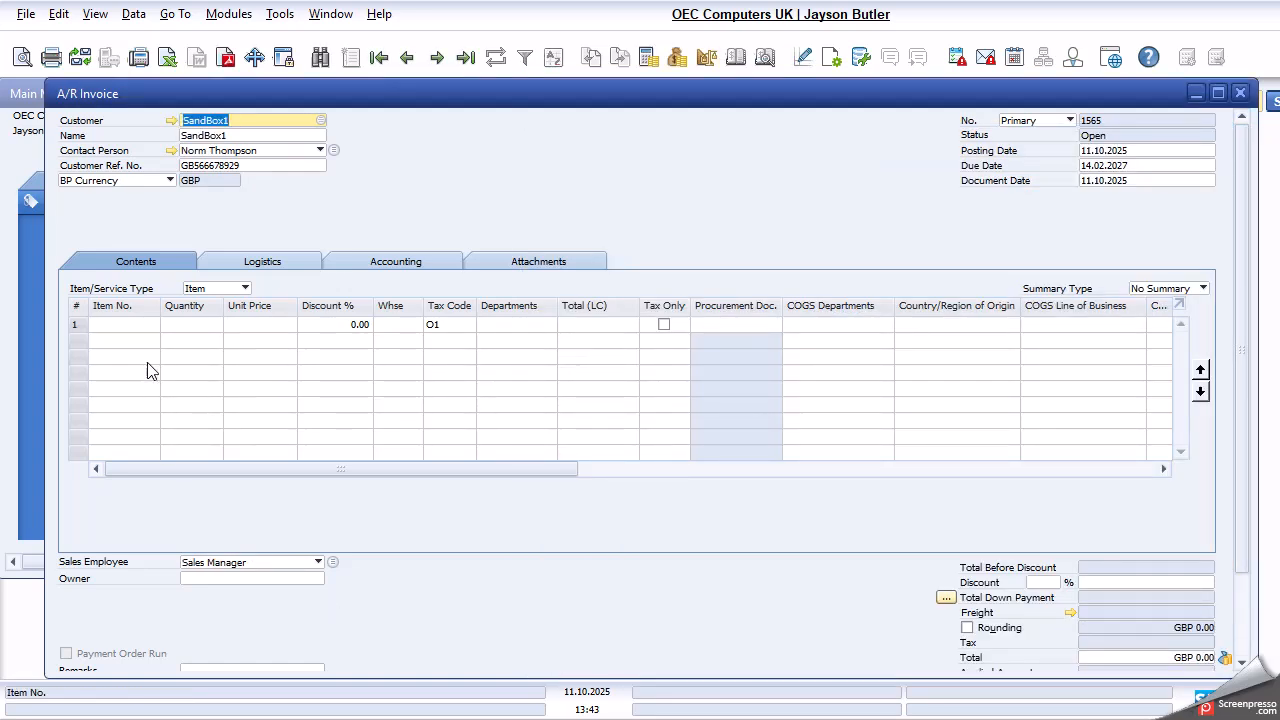
- Add item A00005 (Rainbow ColorJet 7.5) to the invoice's first line with a quantity of 5
{"action": "left_click", "coordinate": [129, 324]}
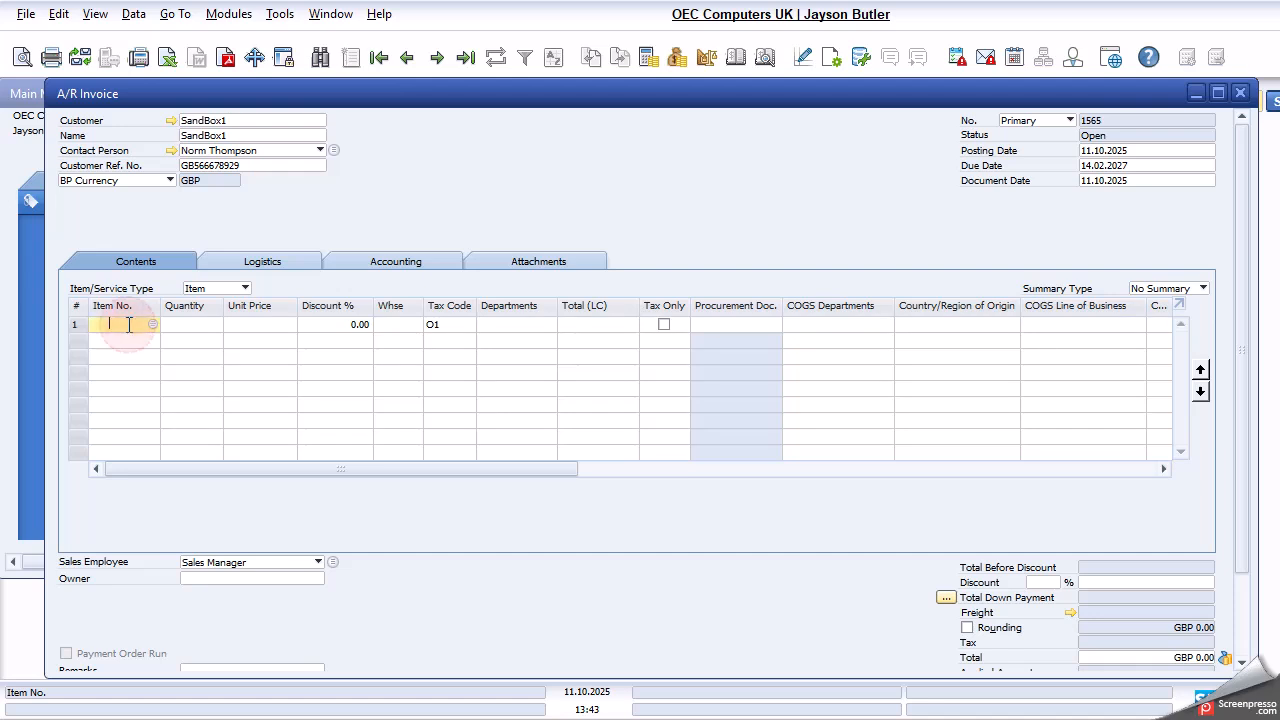
{"action": "key", "text": "Tab"}
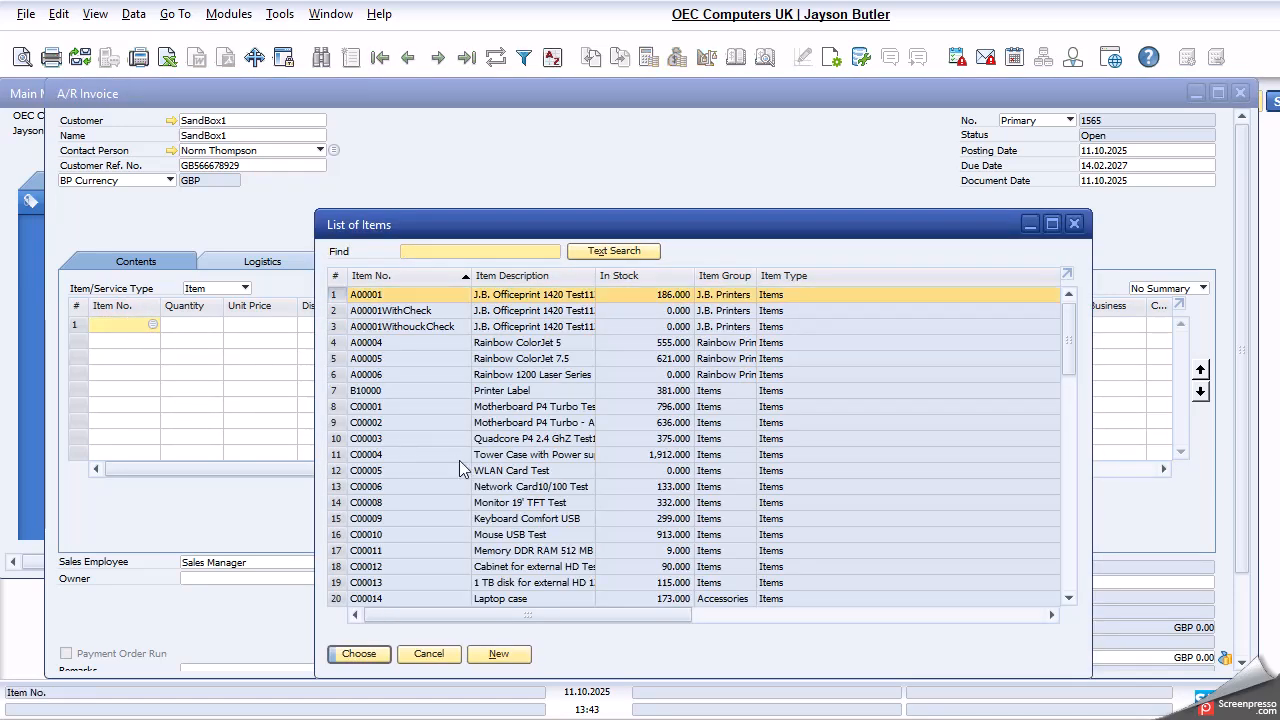
{"action": "left_click", "coordinate": [437, 362]}
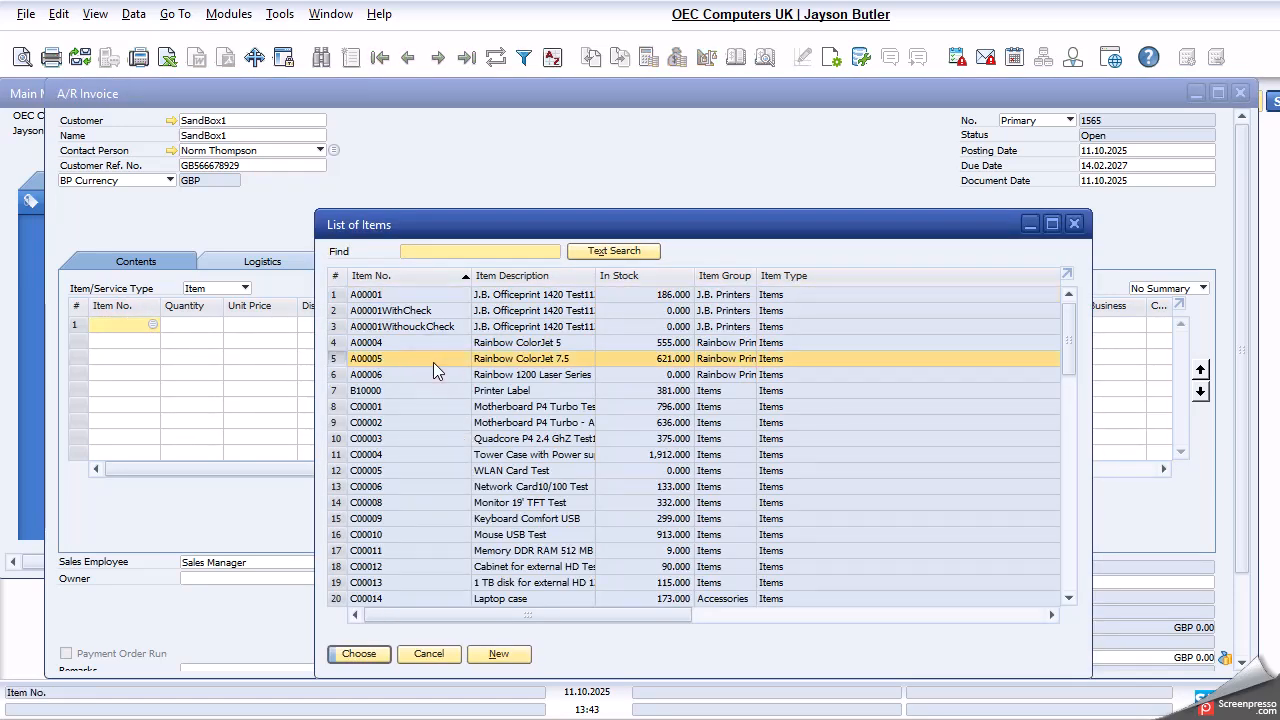
{"action": "left_click", "coordinate": [368, 651]}
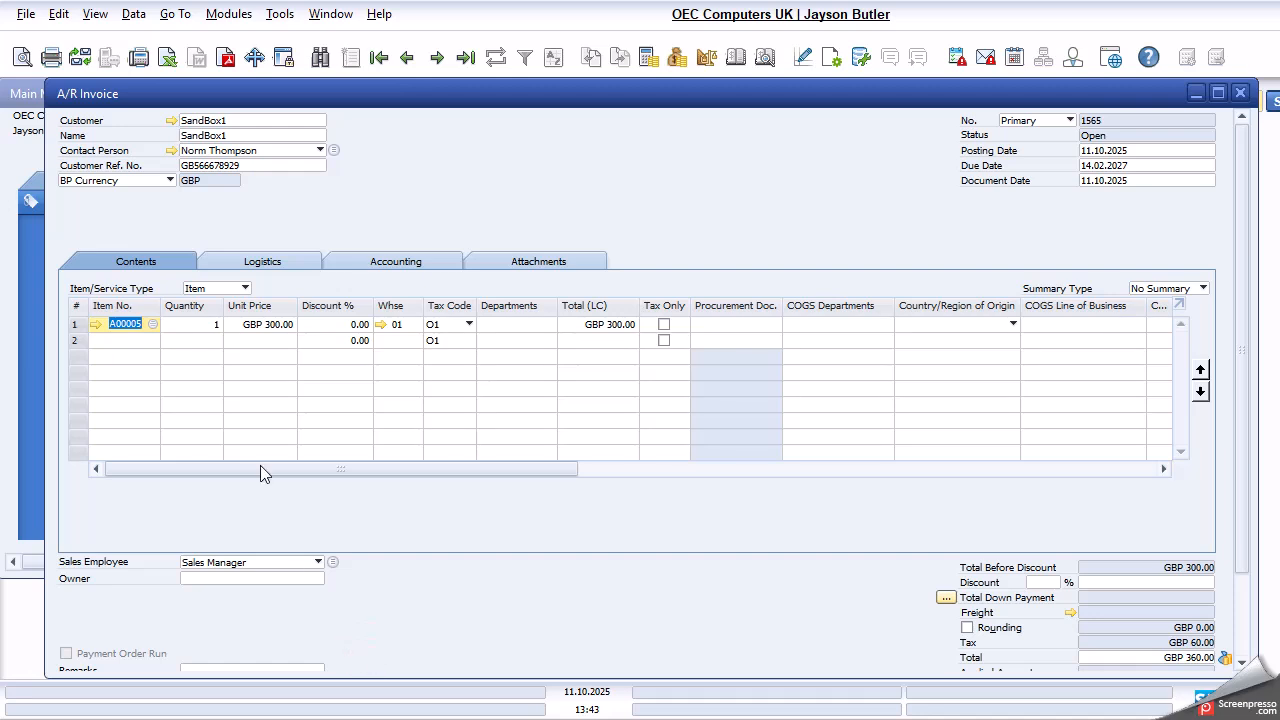
{"action": "key", "text": "Tab"}
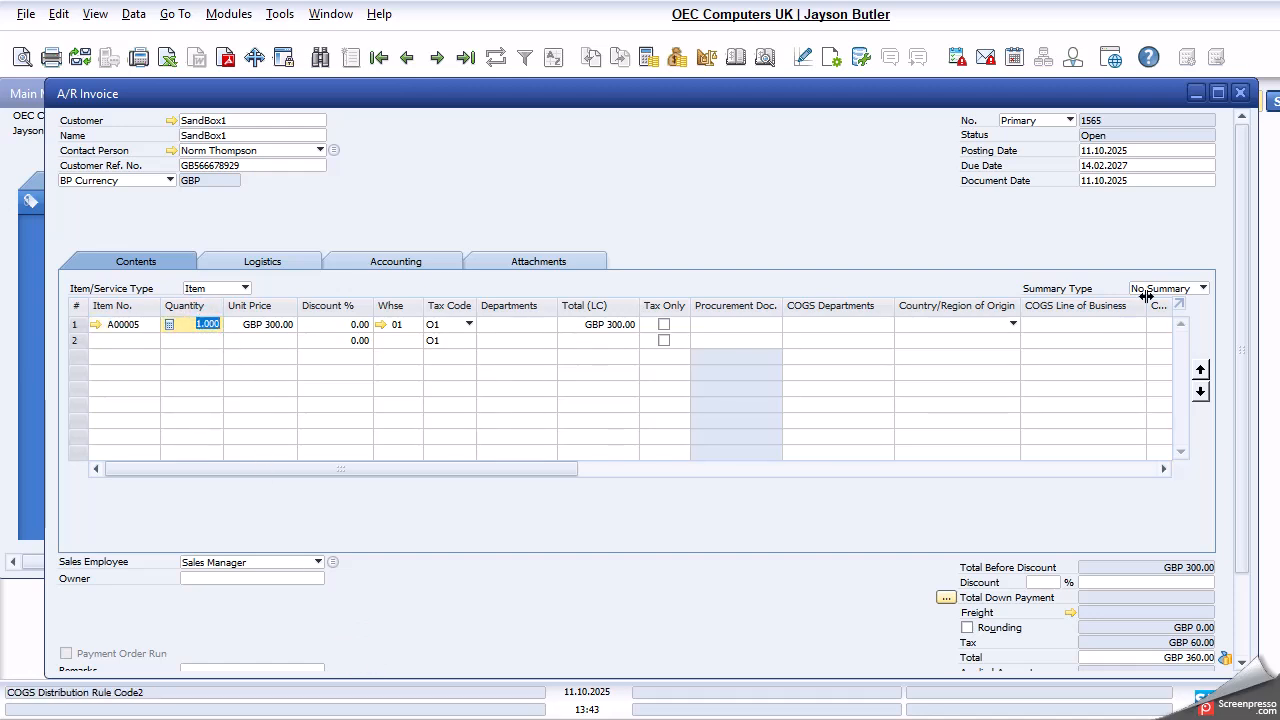
{"action": "type", "text": "5"}
{"action": "key", "text": "Tab"}
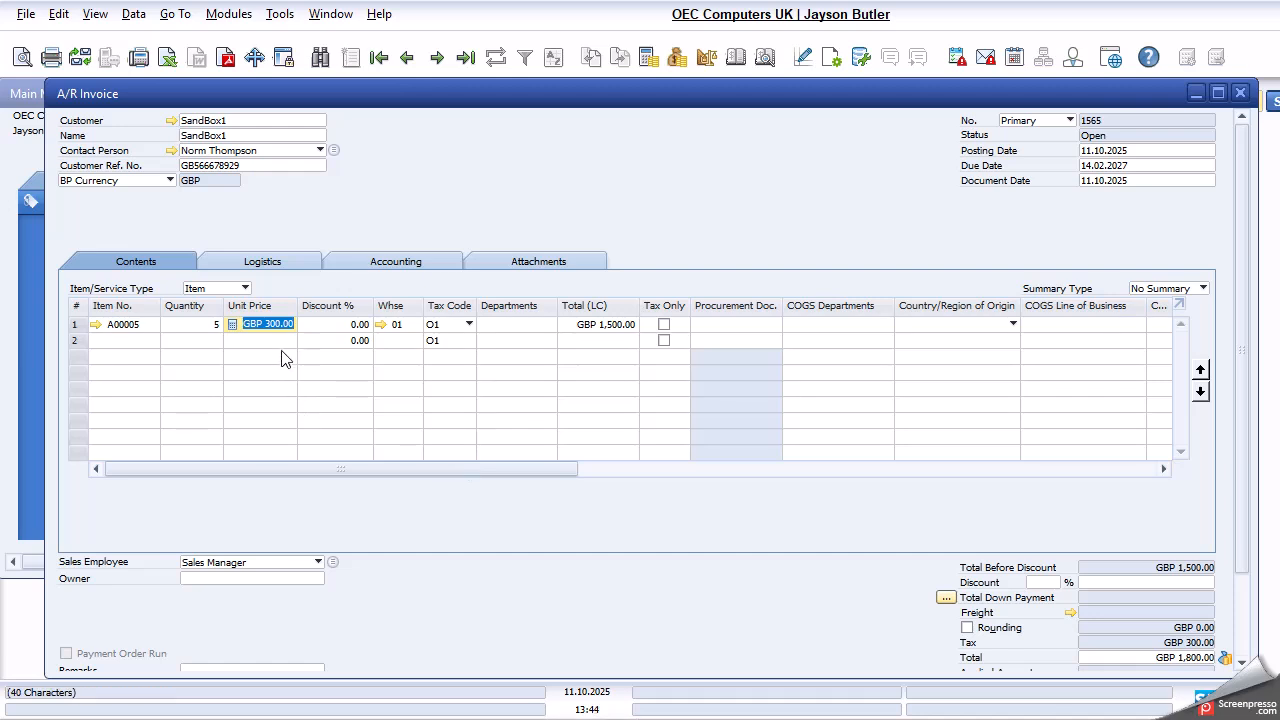
- Check the item's stock by warehouse from the first line's warehouse field, keeping the current warehouse
{"action": "left_click", "coordinate": [403, 322]}
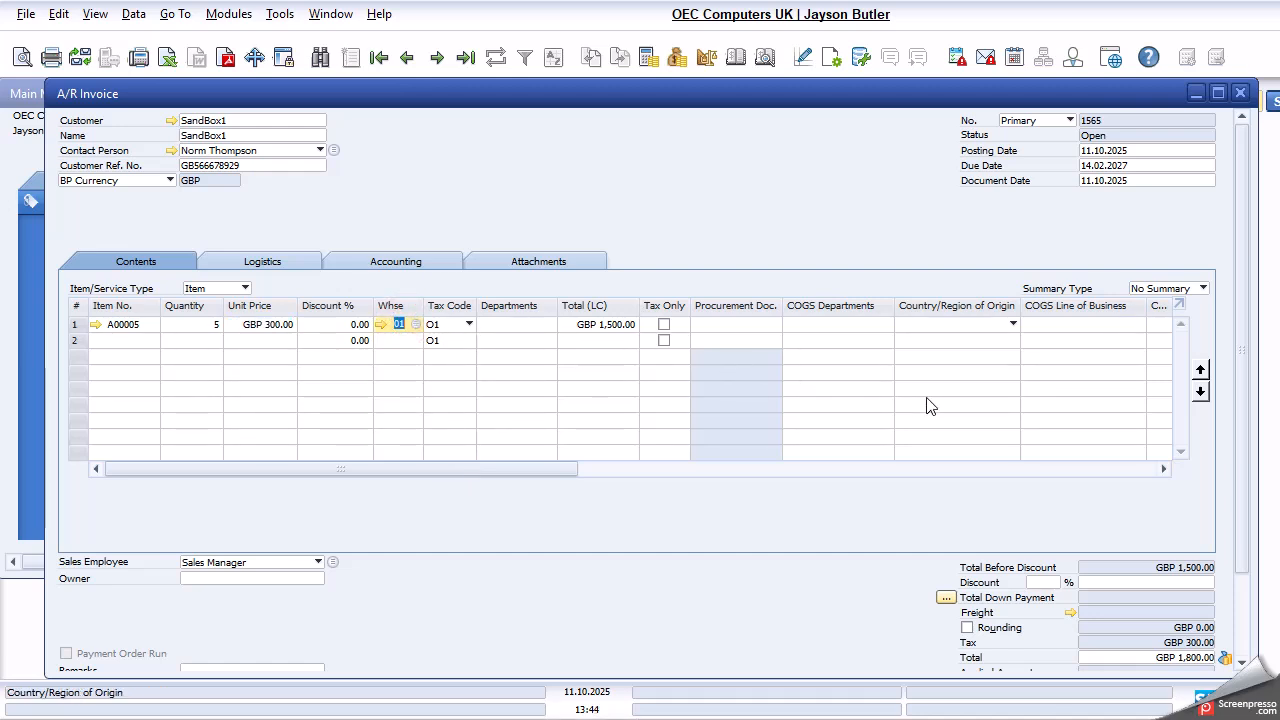
{"action": "key", "text": "ctrl+Tab"}
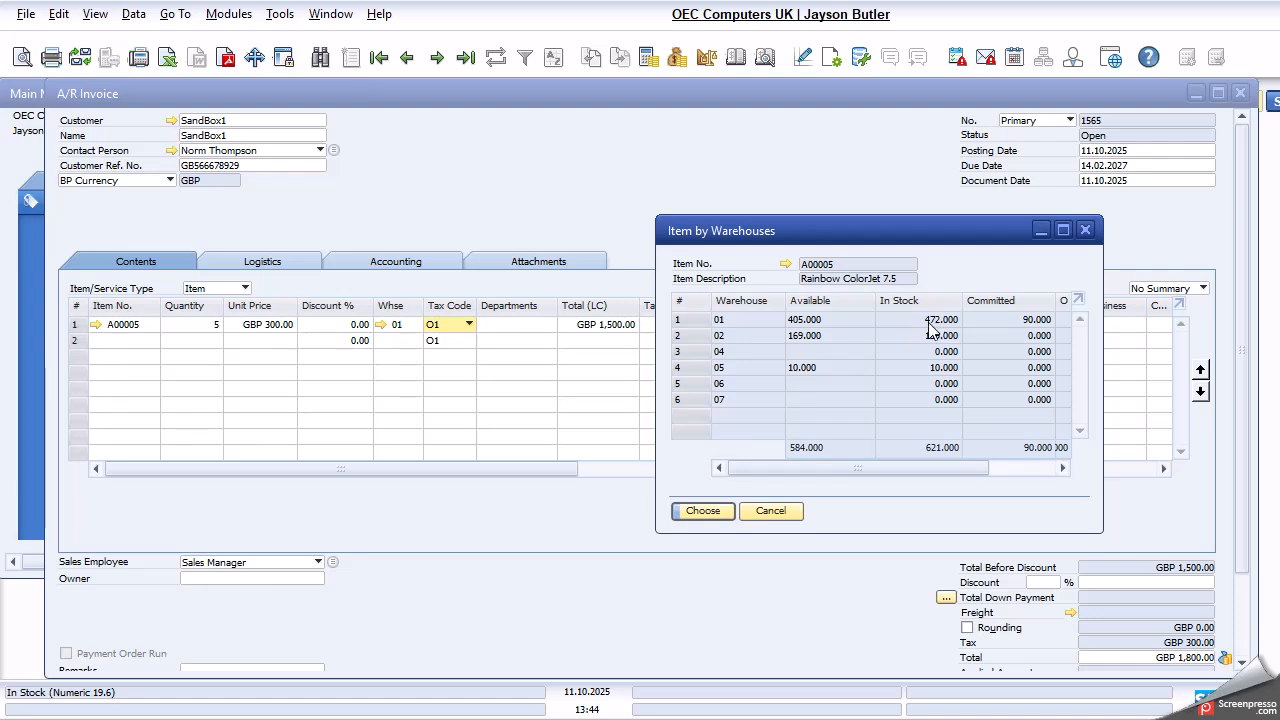
{"action": "left_click", "coordinate": [769, 512]}
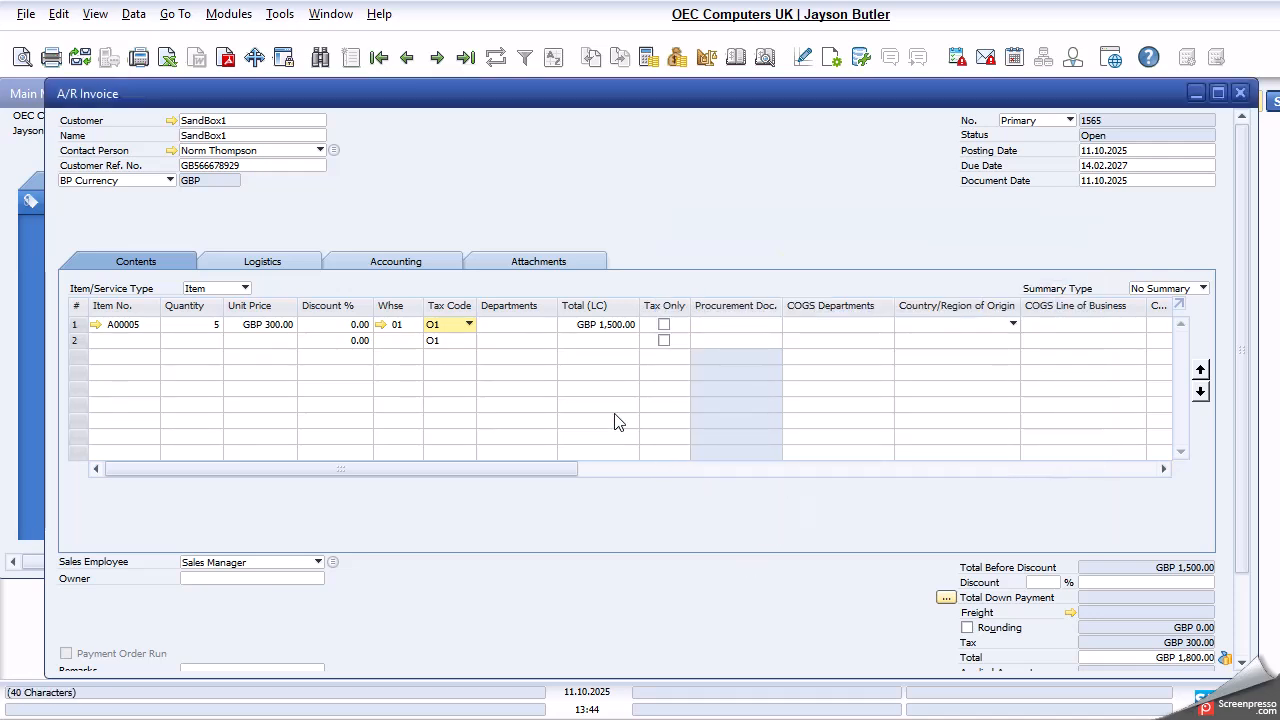
- Try to add the invoice with its default due date and confirm the prompts
{"action": "scroll", "coordinate": [169, 599], "scroll_direction": "down", "scroll_amount": 2}
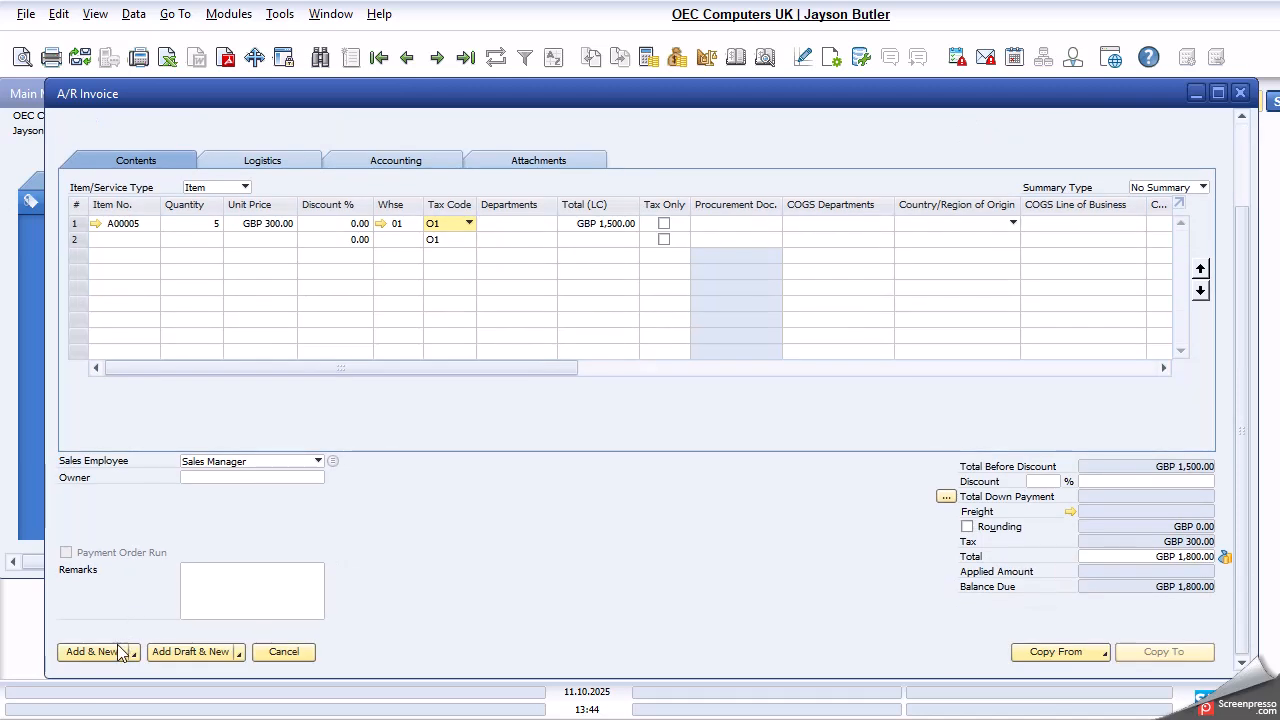
{"action": "left_click", "coordinate": [89, 656]}
{"action": "left_click", "coordinate": [490, 391]}
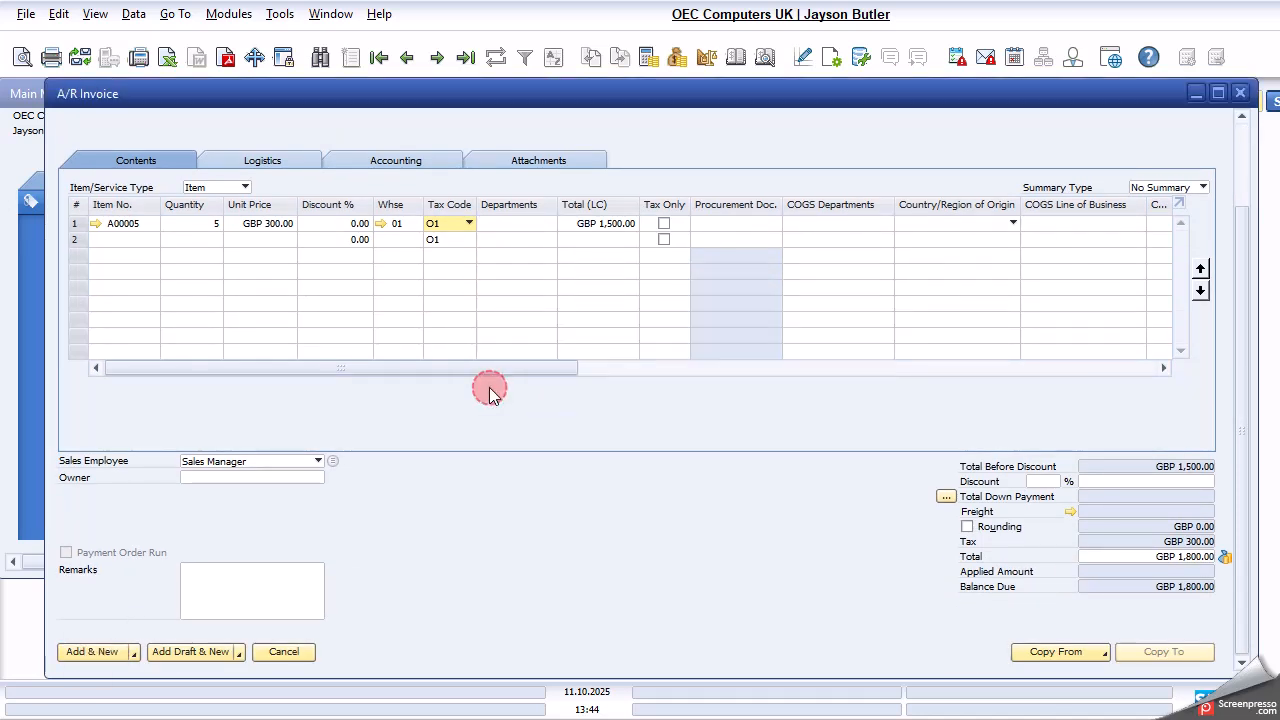
{"action": "left_click", "coordinate": [489, 390]}
{"action": "left_click", "coordinate": [489, 390]}
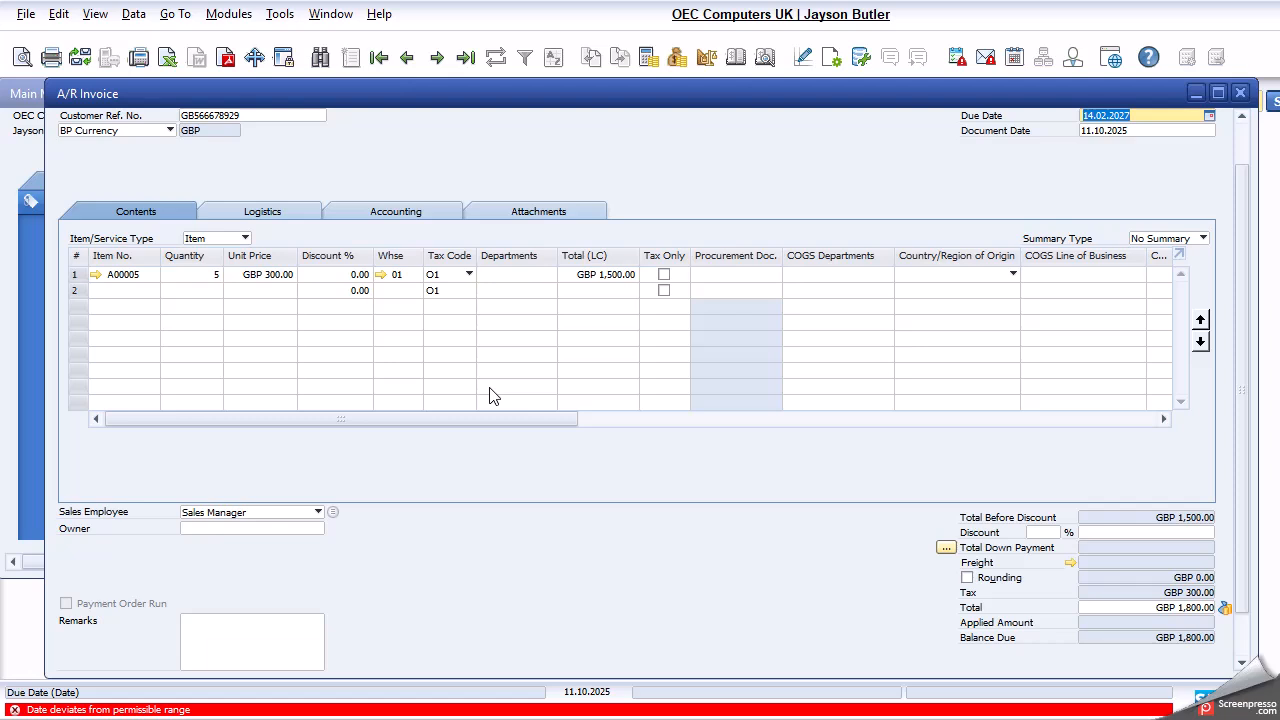
- Set the invoice's due date to 11.10.2025 and add the invoice, accepting that the customer's credit limit is exceeded
{"action": "type", "text": "t"}
{"action": "key", "text": "Tab"}
{"action": "scroll", "coordinate": [490, 393], "scroll_direction": "down", "scroll_amount": 3}
{"action": "left_click", "coordinate": [102, 650]}
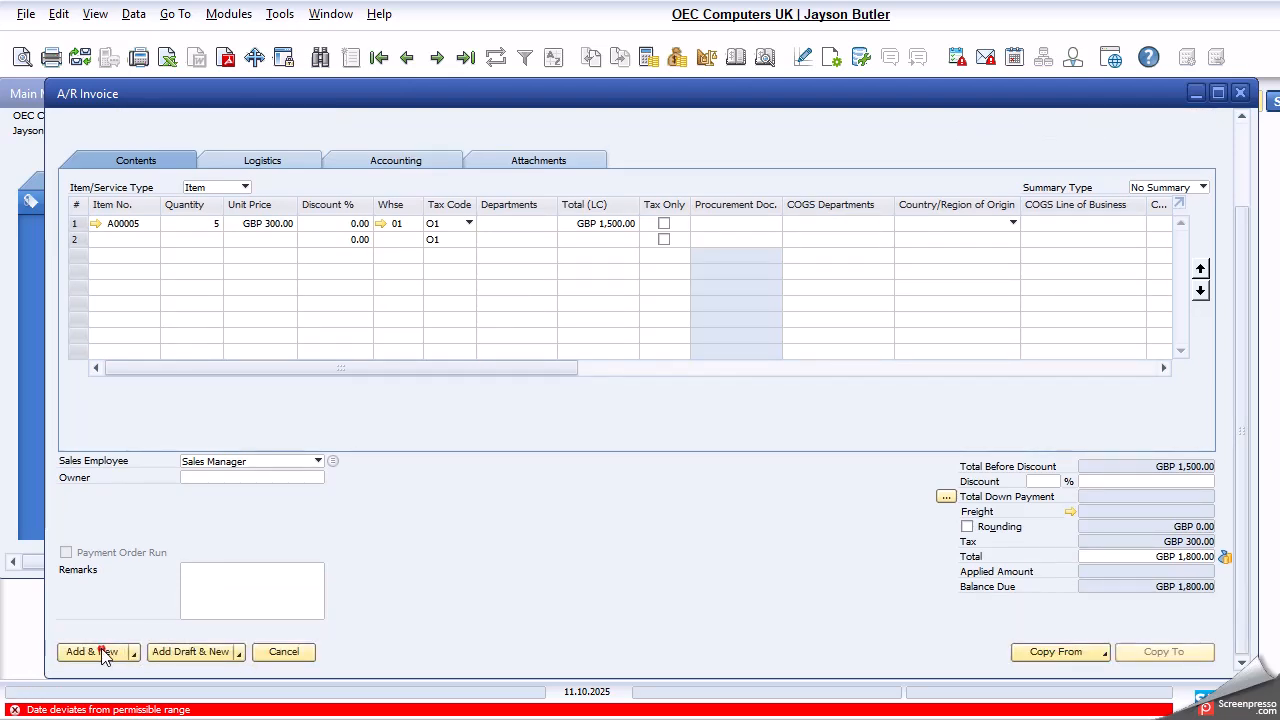
{"action": "left_click", "coordinate": [470, 396]}
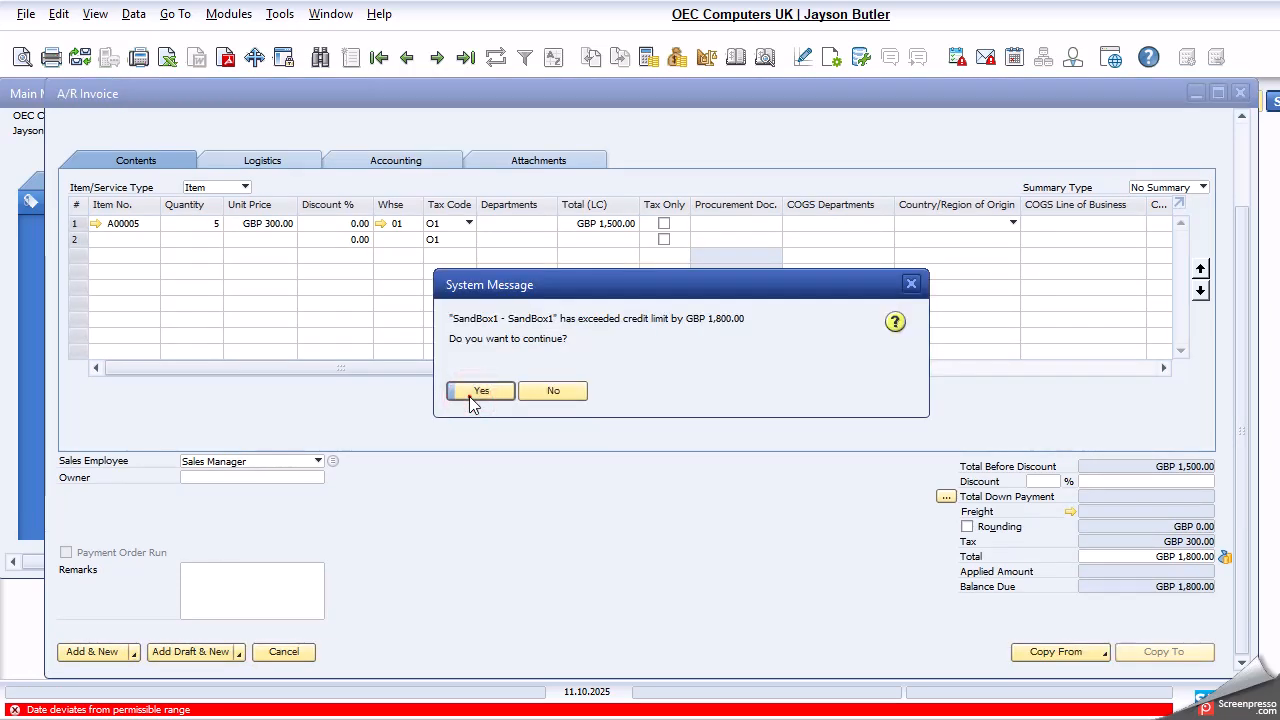
{"action": "left_click", "coordinate": [469, 396]}
{"action": "left_click", "coordinate": [469, 396]}
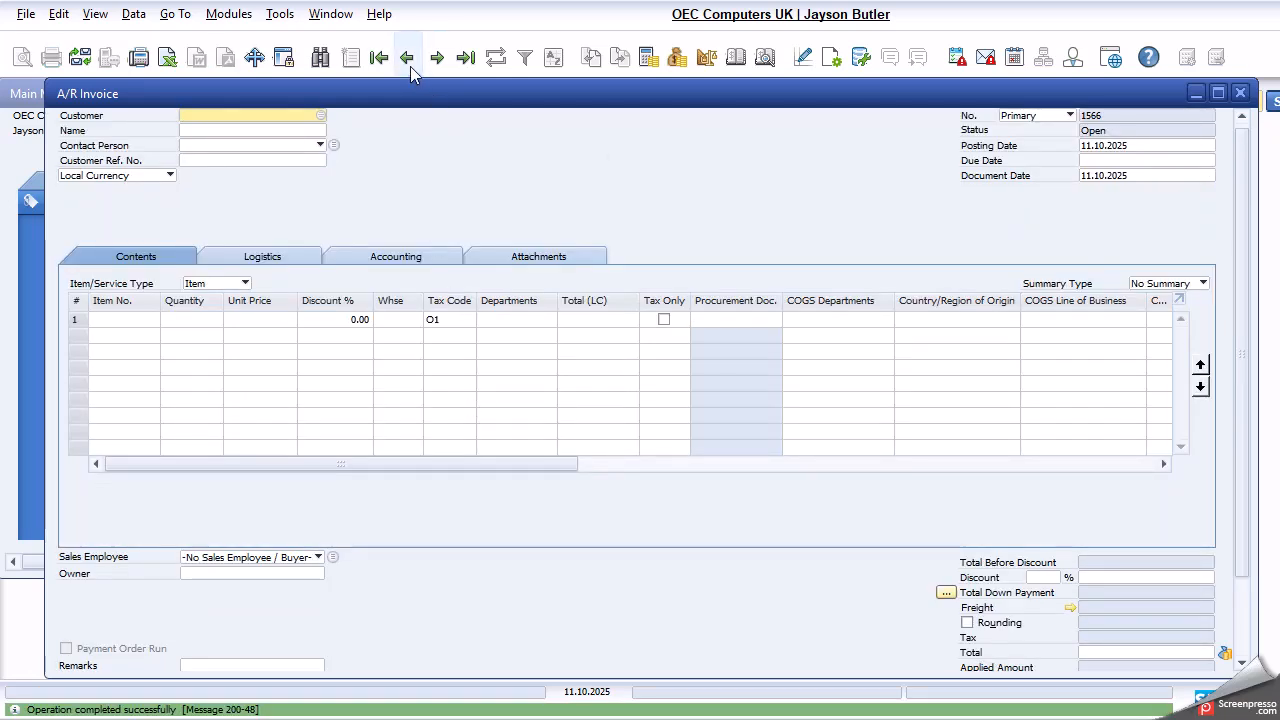
- Bring up the newly added invoice, examine the customer's master data including the account balance, and close the master data
{"action": "left_click", "coordinate": [408, 60]}
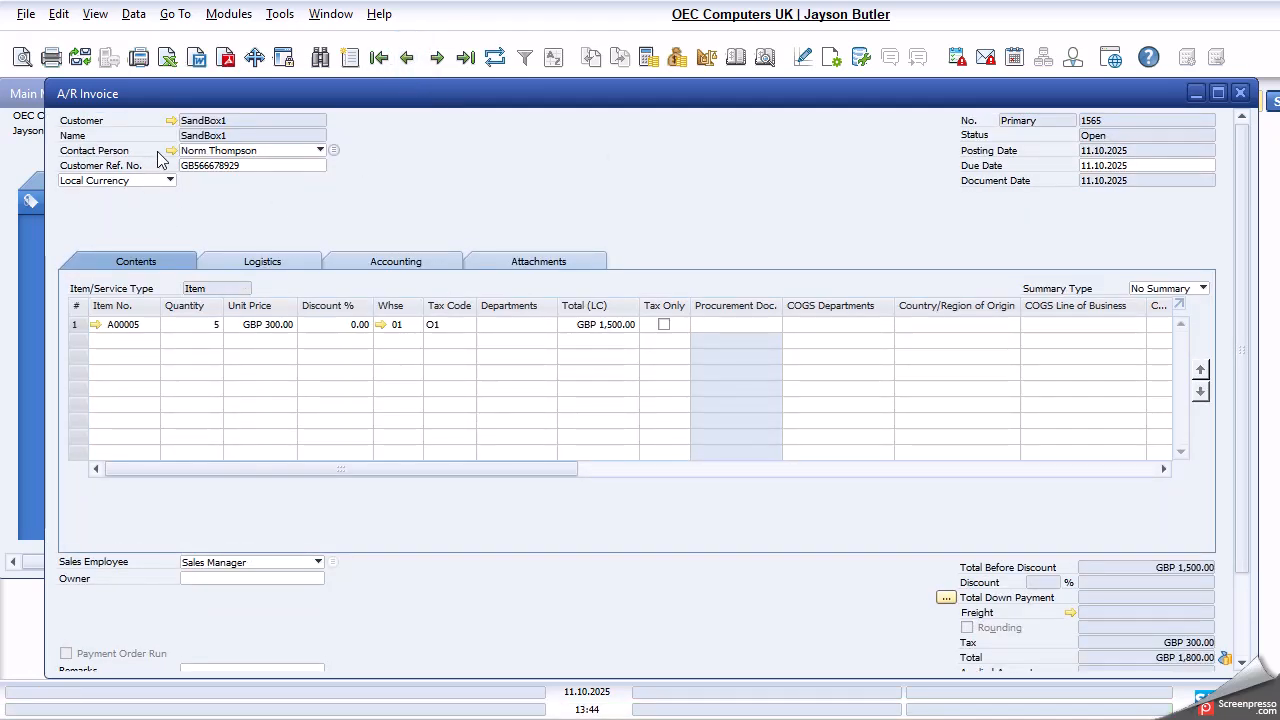
{"action": "left_click", "coordinate": [173, 120]}
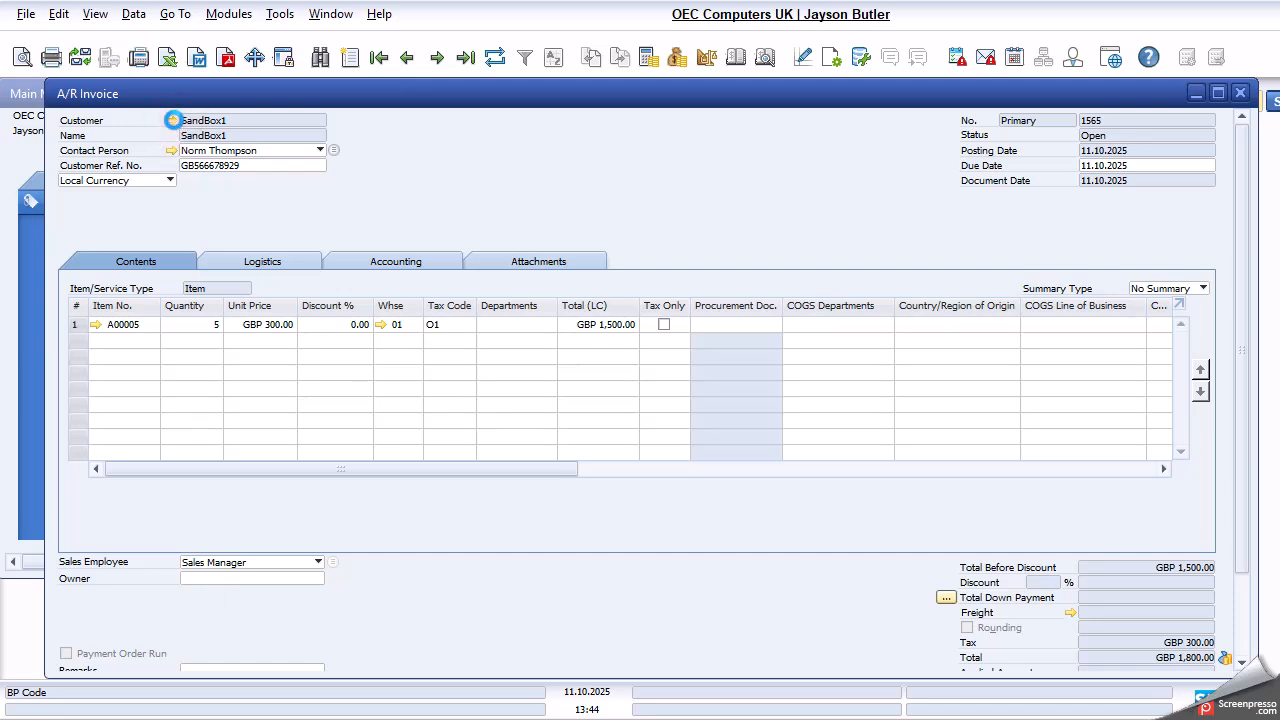
{"action": "scroll", "coordinate": [939, 450], "scroll_direction": "down", "scroll_amount": 1}
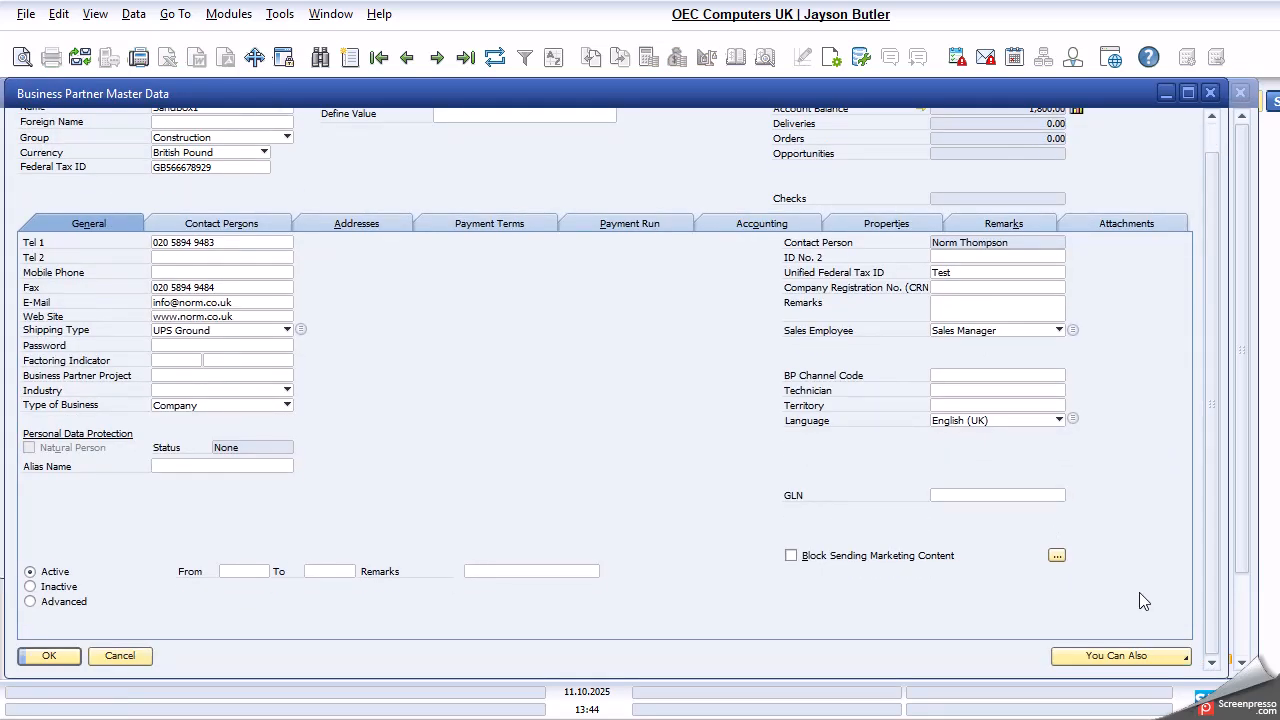
{"action": "scroll", "coordinate": [1140, 583], "scroll_direction": "up", "scroll_amount": 1}
{"action": "scroll", "coordinate": [1139, 582], "scroll_direction": "down", "scroll_amount": 1}
{"action": "scroll", "coordinate": [1136, 580], "scroll_direction": "up", "scroll_amount": 1}
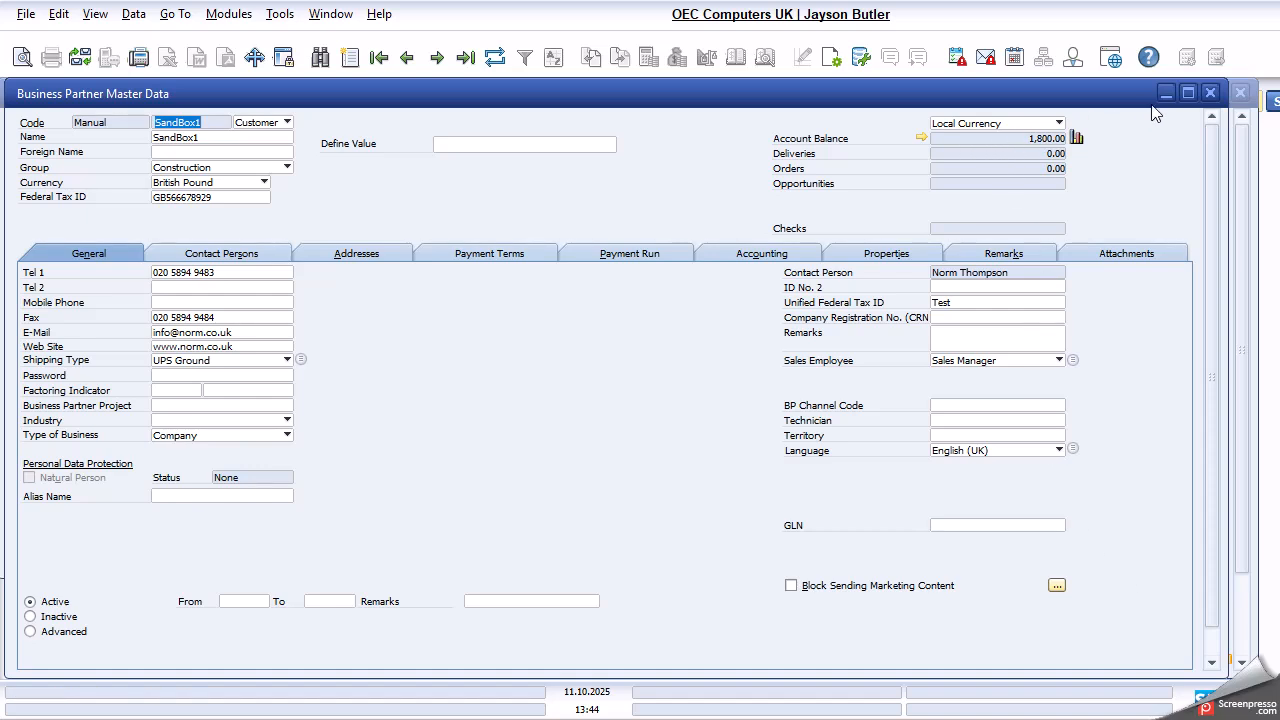
{"action": "left_click", "coordinate": [1210, 92]}
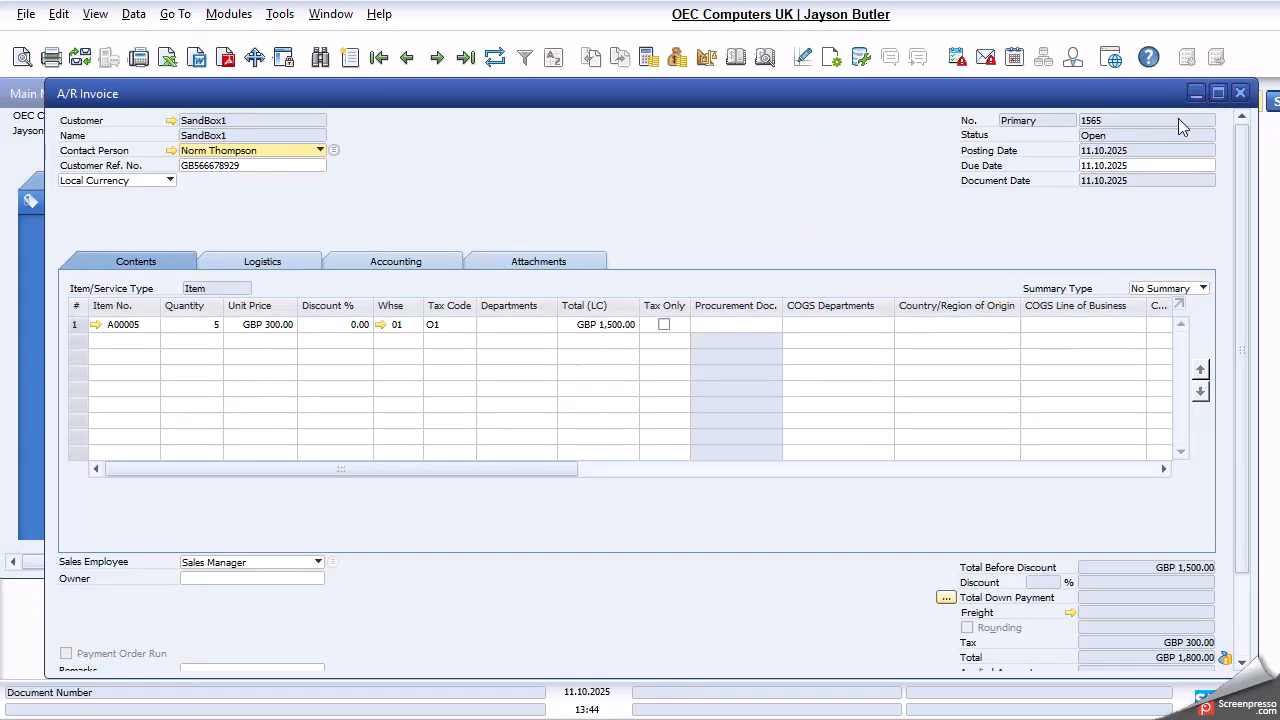
- Narrow the invoice window and copy the invoice to an A/R credit memo
{"action": "left_click_drag", "start_coordinate": [1258, 173], "coordinate": [1178, 174]}
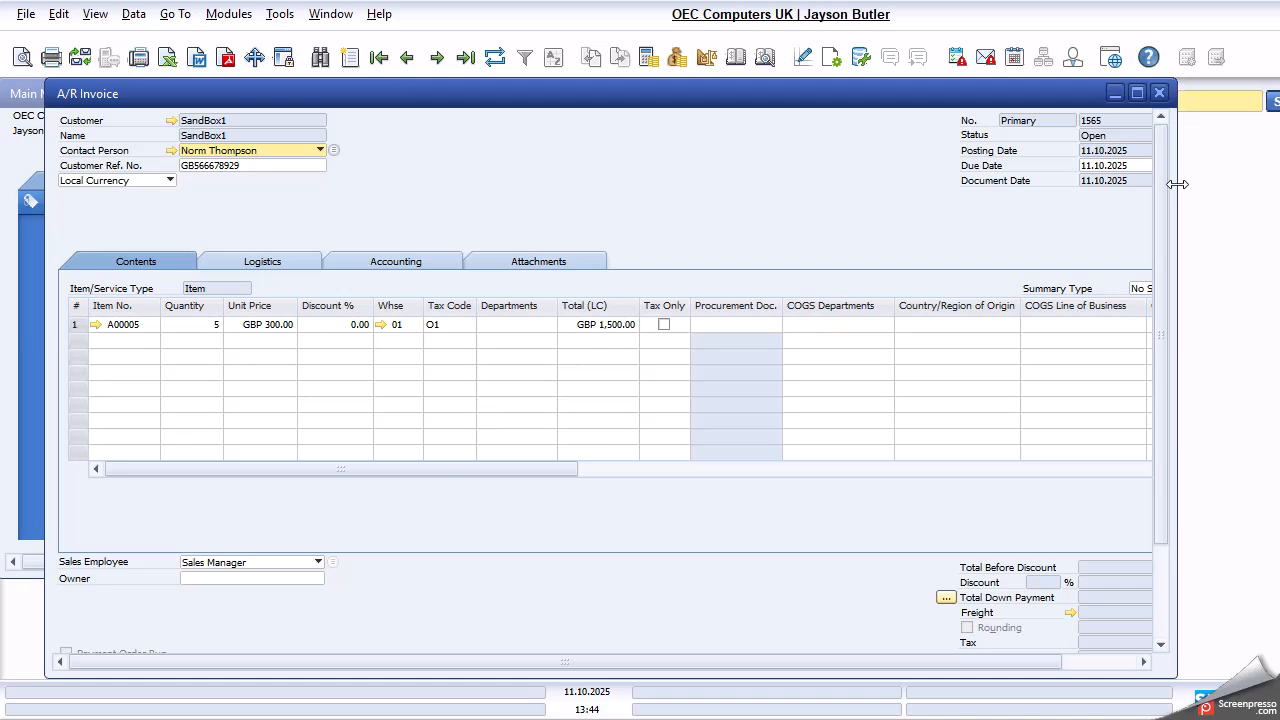
{"action": "left_click_drag", "start_coordinate": [935, 662], "coordinate": [1091, 660]}
{"action": "left_click_drag", "start_coordinate": [1161, 479], "coordinate": [1163, 622]}
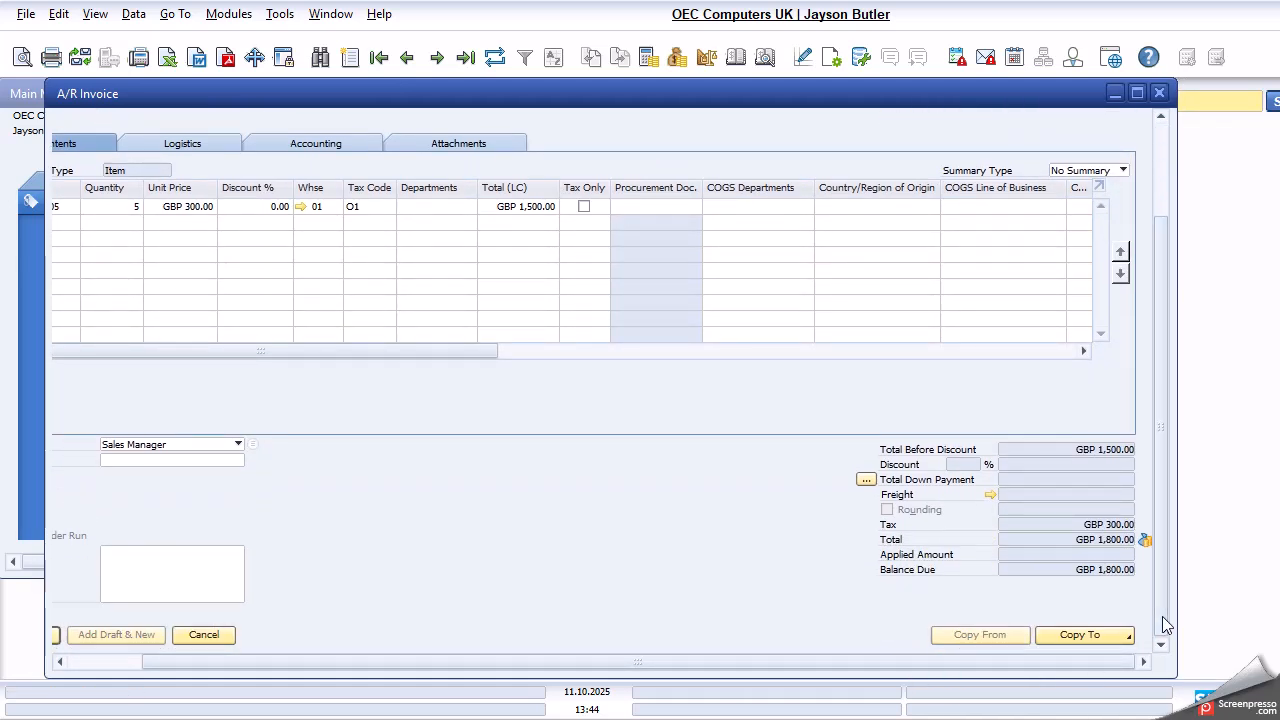
{"action": "left_click", "coordinate": [1075, 638]}
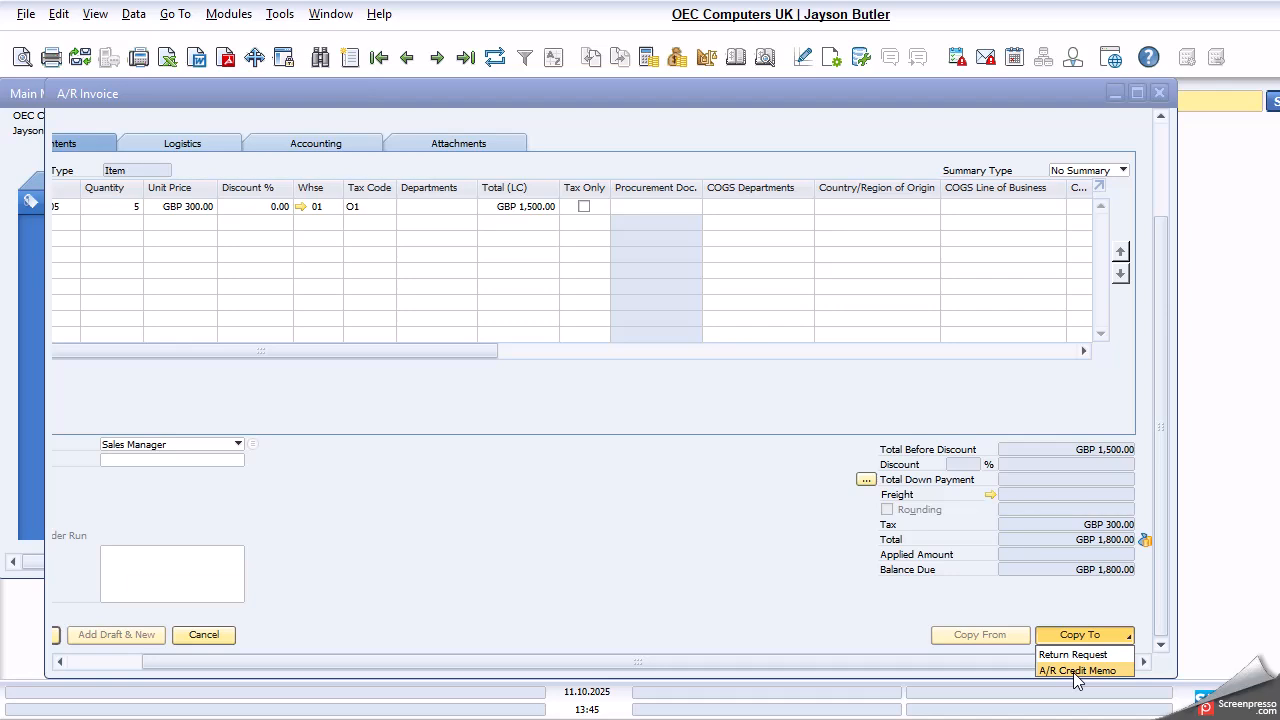
{"action": "left_click", "coordinate": [1075, 672]}
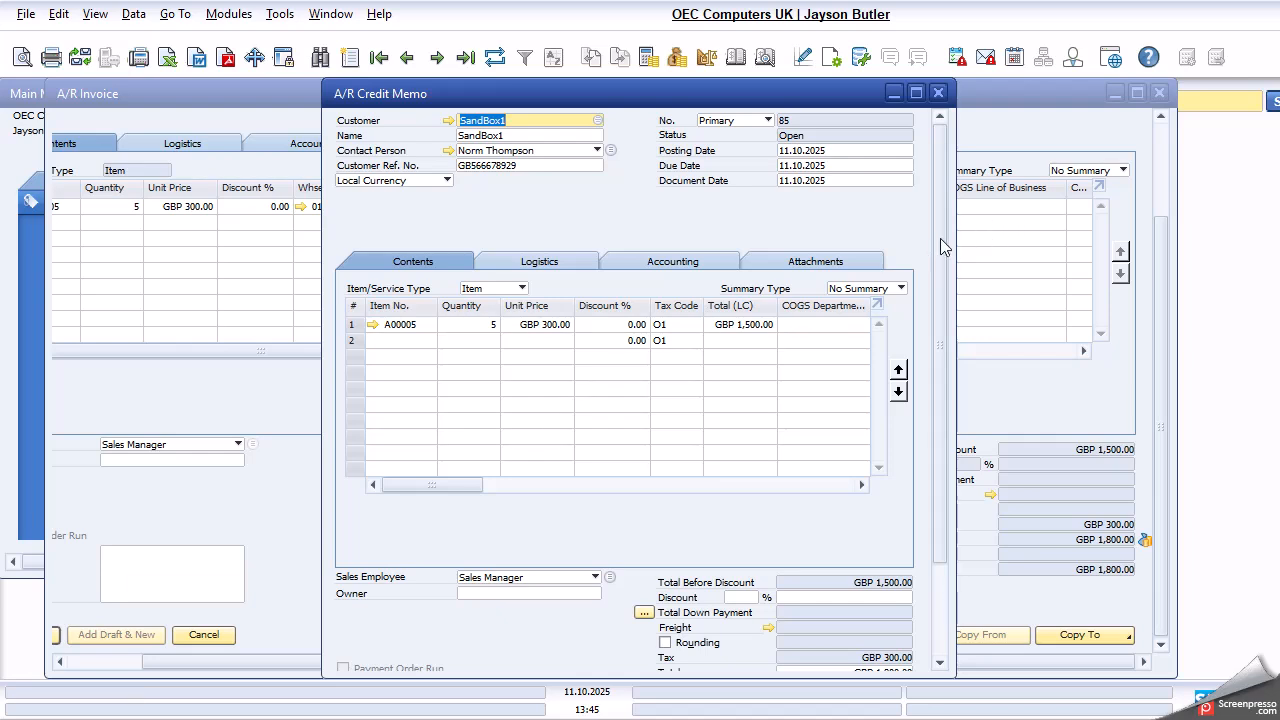
- Widen the A/R Credit Memo window and reposition it so that more of its line columns fit
{"action": "scroll", "coordinate": [937, 241], "scroll_direction": "down", "scroll_amount": 3}
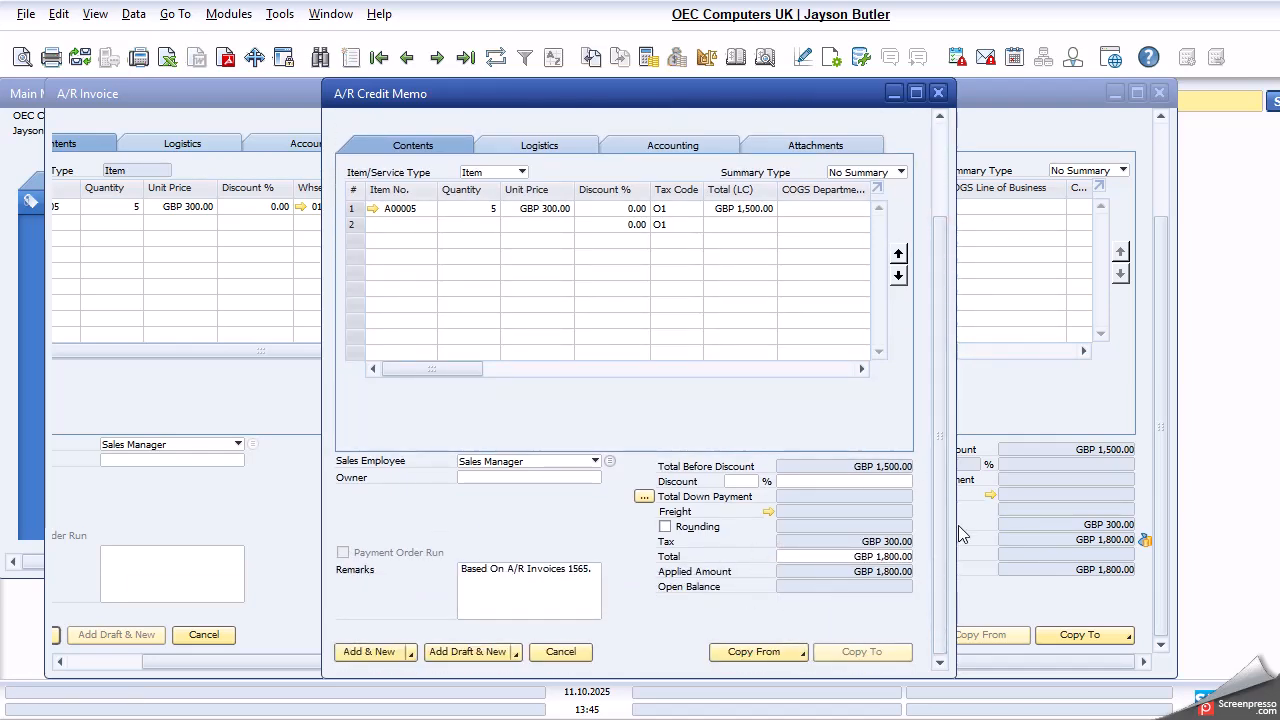
{"action": "left_click_drag", "start_coordinate": [955, 522], "coordinate": [1119, 524]}
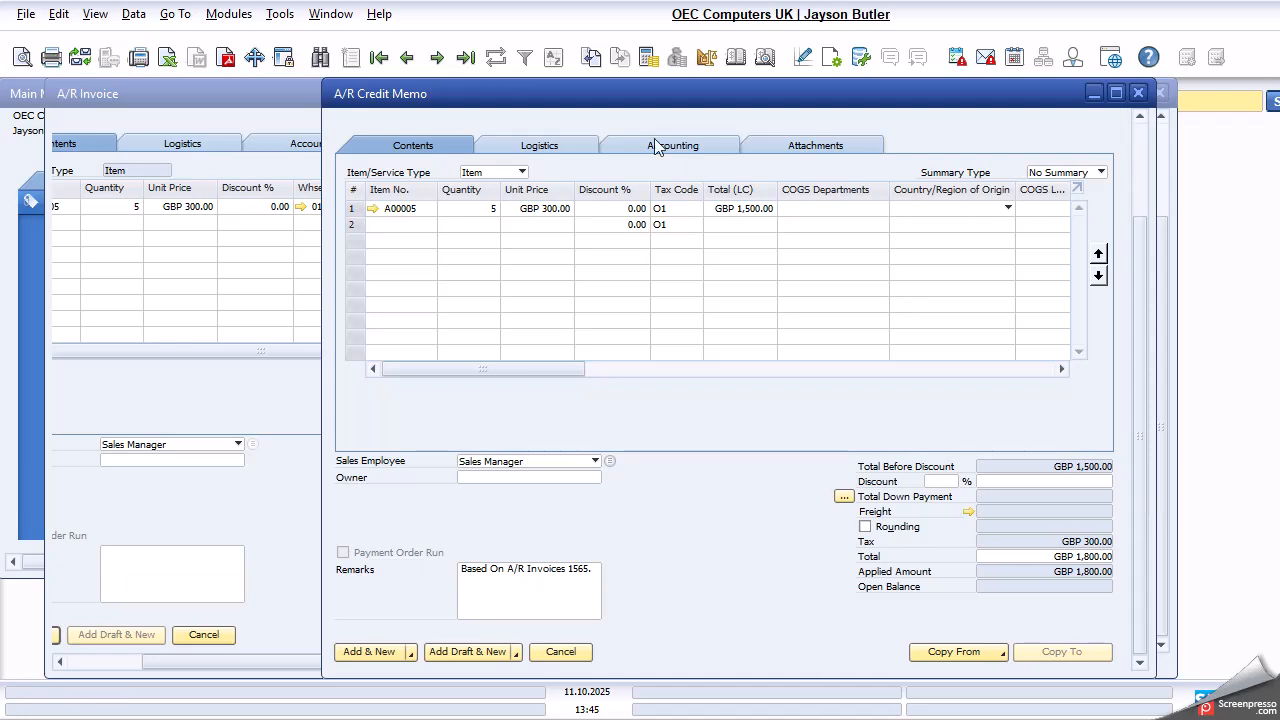
{"action": "left_click_drag", "start_coordinate": [606, 105], "coordinate": [411, 109]}
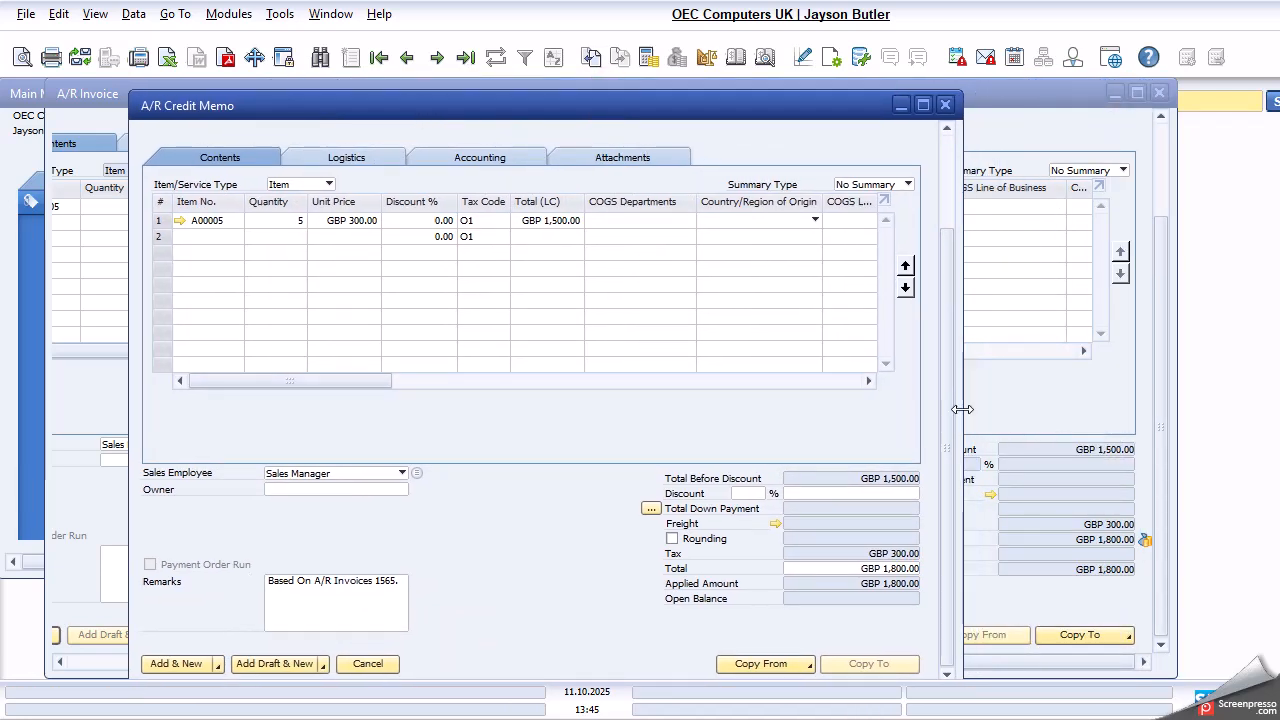
{"action": "left_click_drag", "start_coordinate": [962, 409], "coordinate": [1153, 244]}
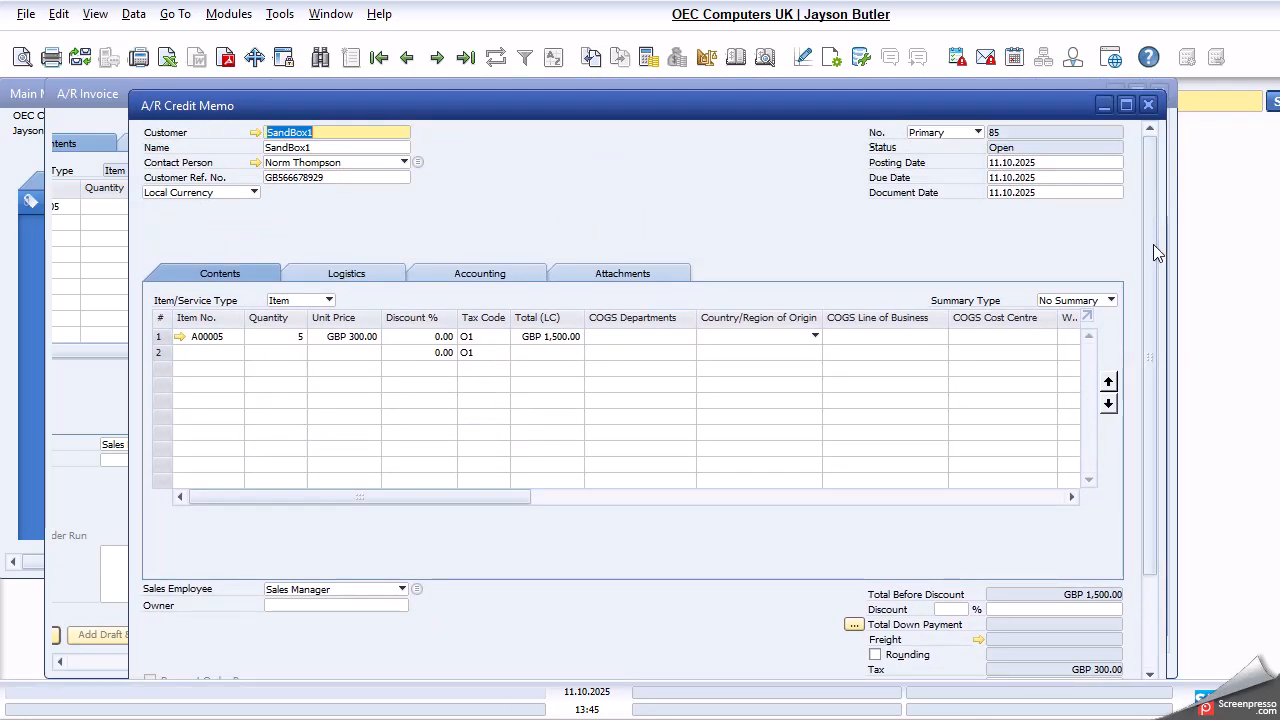
- Preview the credit memo's journal entry, close the preview, and review the credit memo's totals and remarks
{"action": "left_click", "coordinate": [765, 58]}
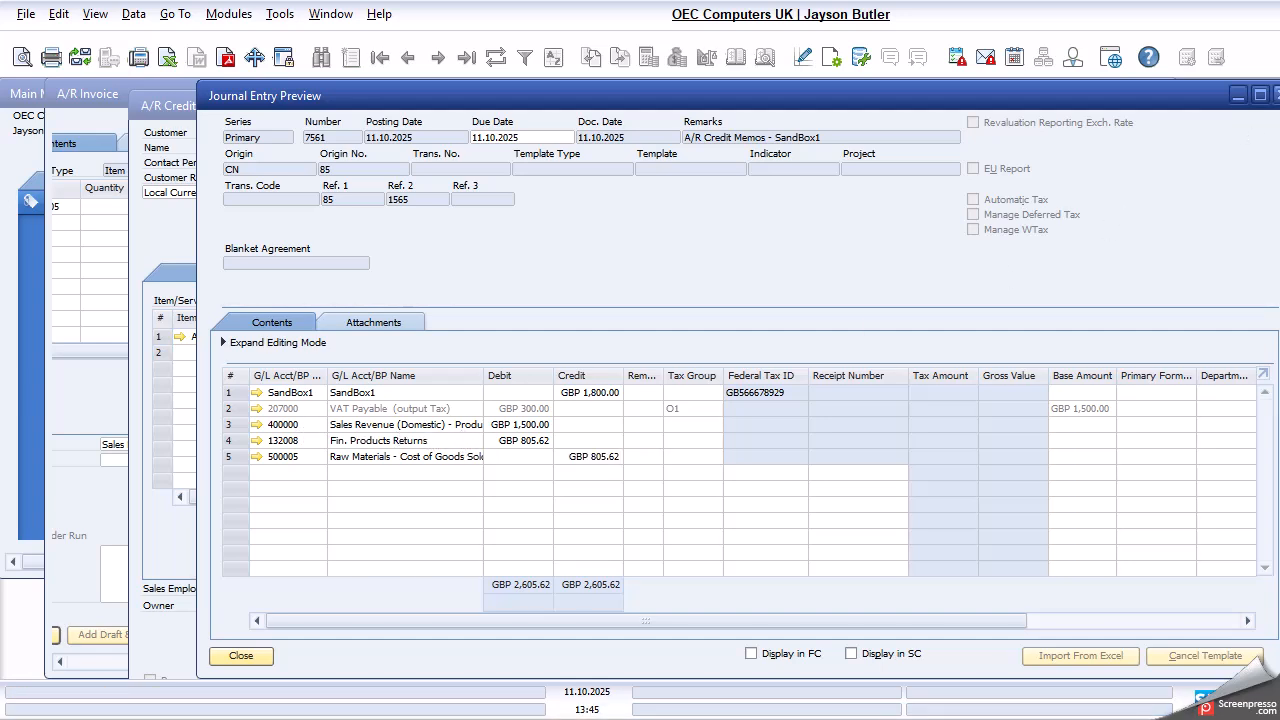
{"action": "left_click", "coordinate": [1278, 95]}
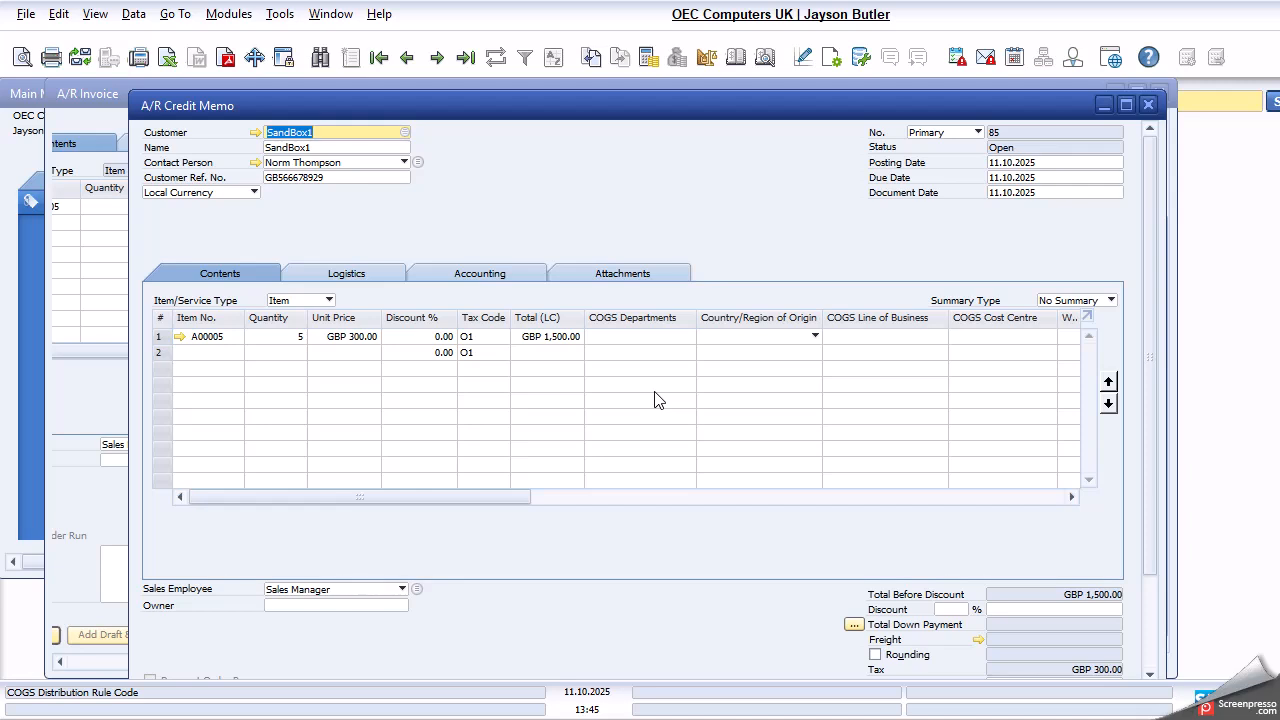
{"action": "scroll", "coordinate": [1116, 429], "scroll_direction": "down", "scroll_amount": 3}
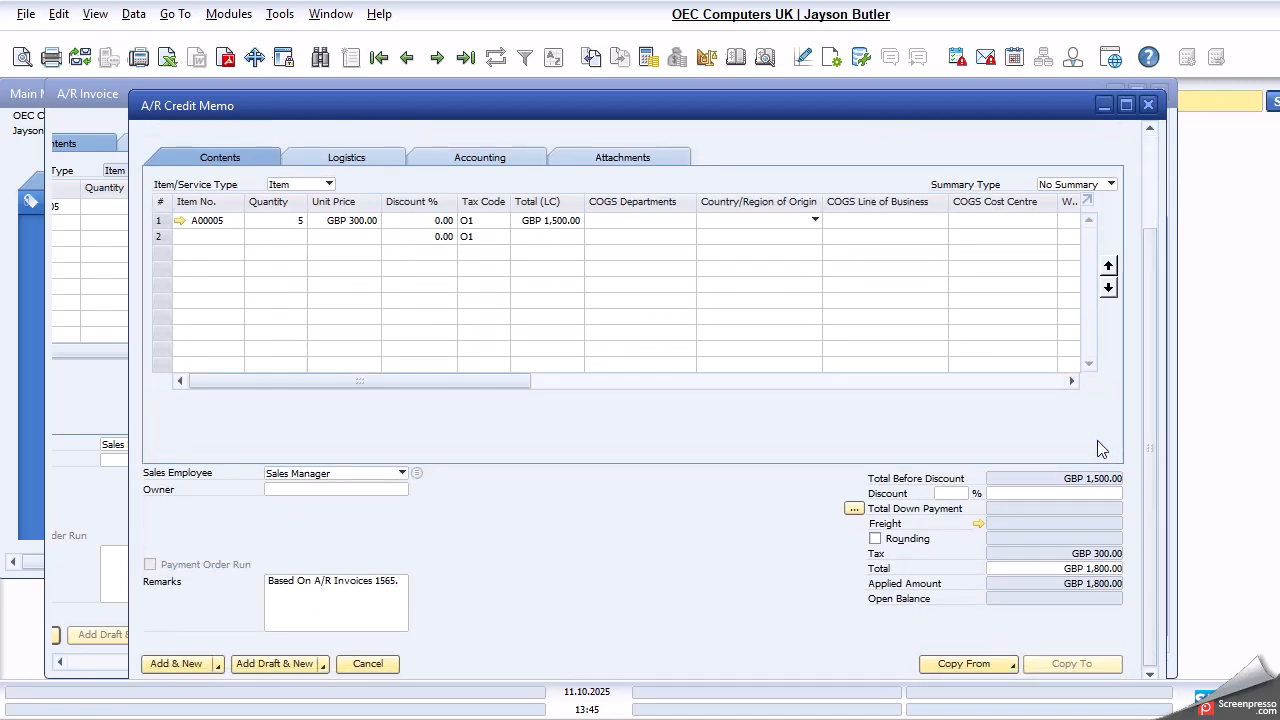
- Add the A/R credit memo, confirming that it cannot be changed, and close the blank credit memo form
{"action": "left_click", "coordinate": [192, 665]}
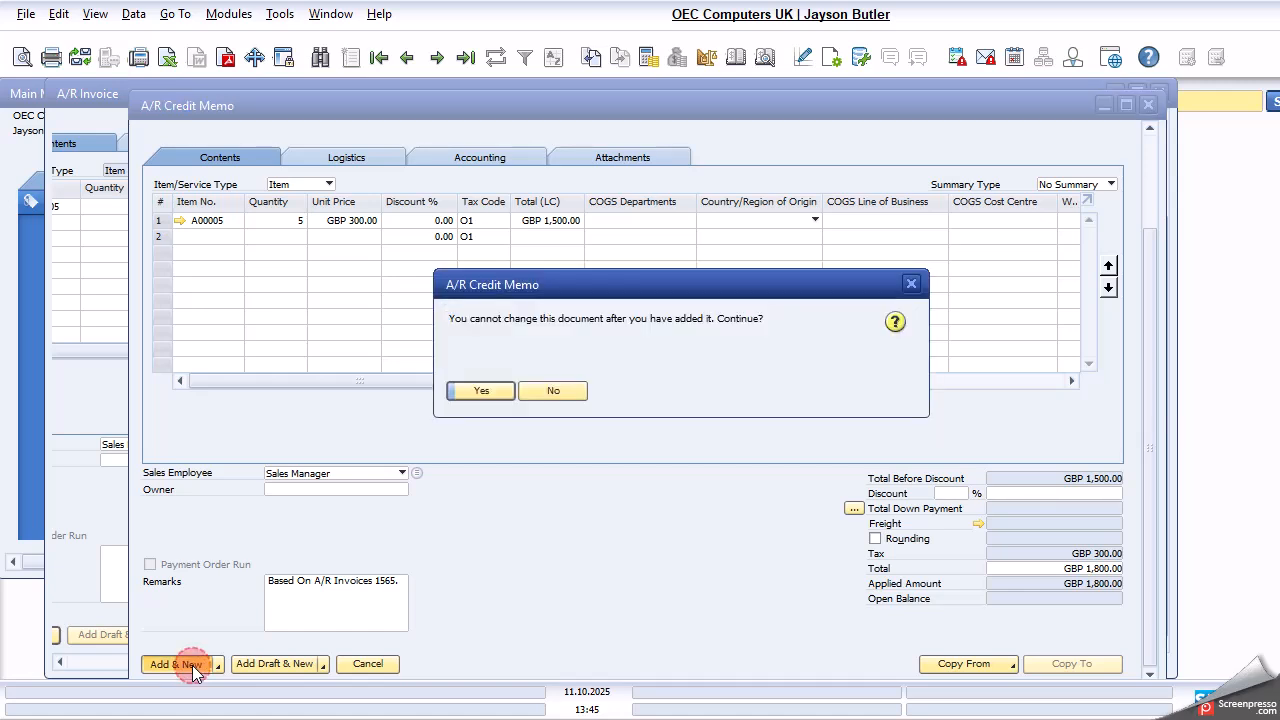
{"action": "left_click", "coordinate": [484, 390]}
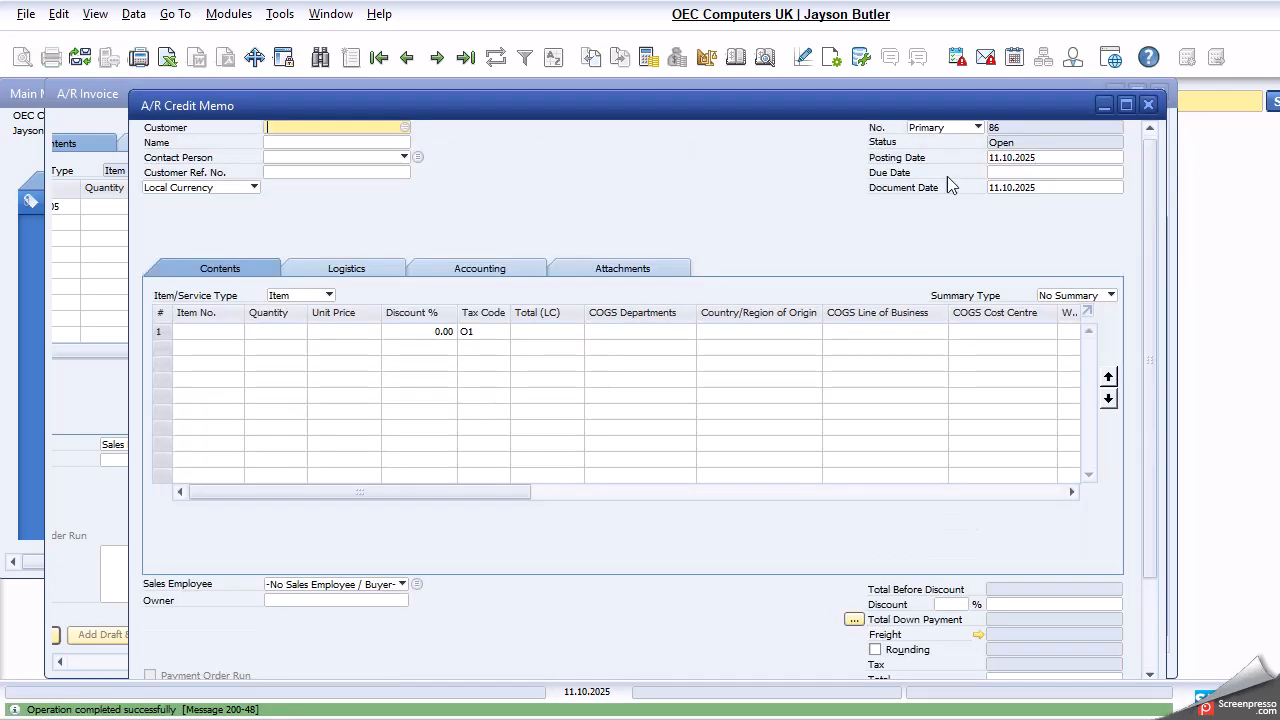
{"action": "left_click", "coordinate": [1148, 106]}
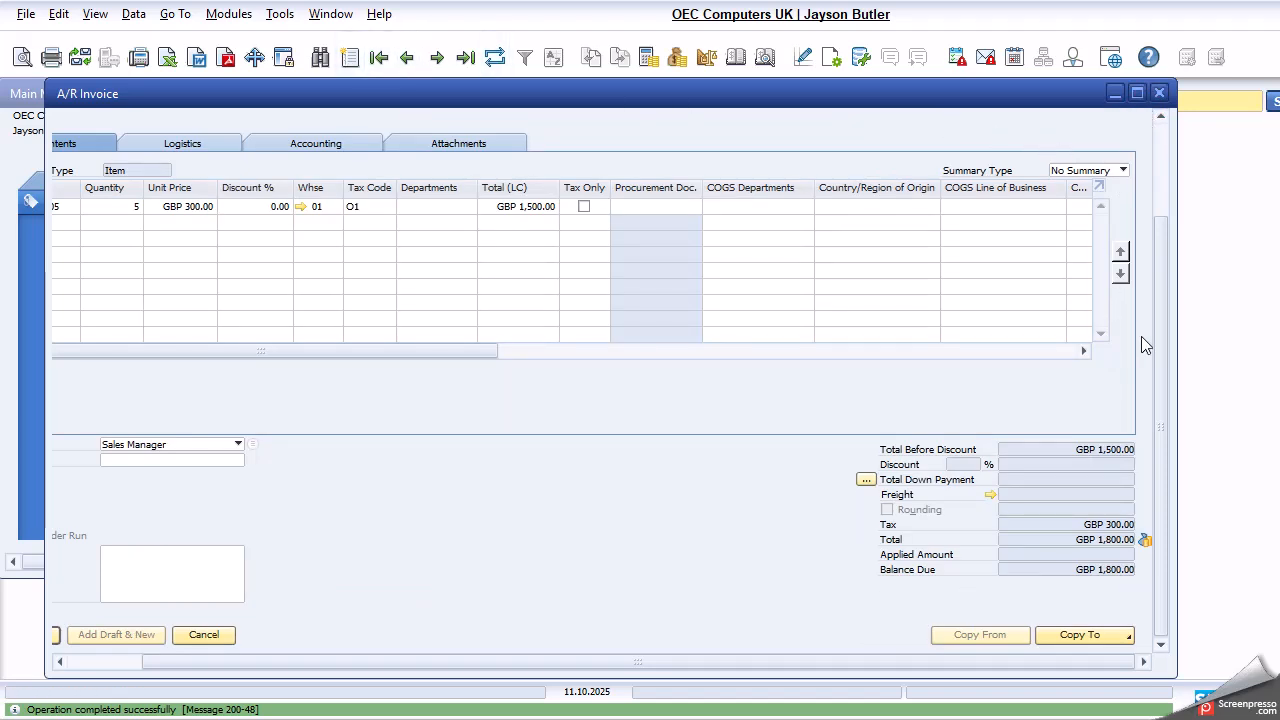
- Copy the customer code SandBox1 from the invoice header and close the invoice
{"action": "left_click_drag", "start_coordinate": [1158, 357], "coordinate": [1163, 197]}
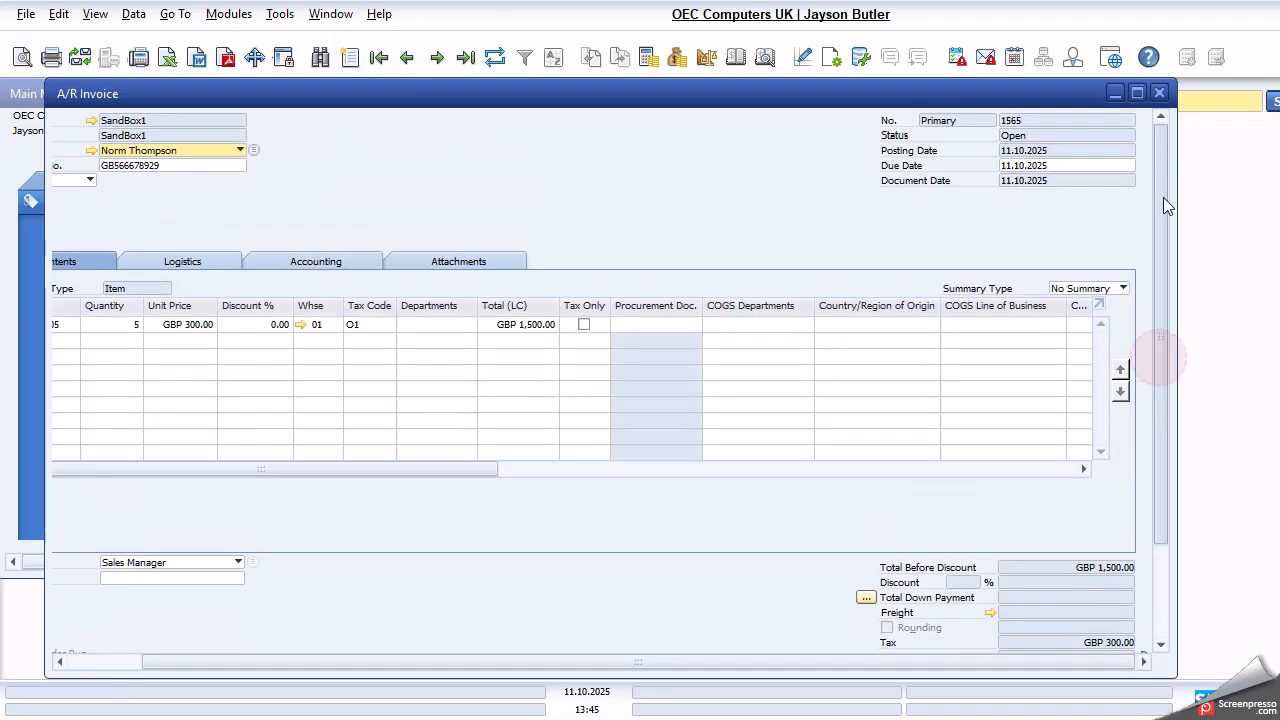
{"action": "right_click", "coordinate": [113, 123]}
{"action": "left_click", "coordinate": [184, 145]}
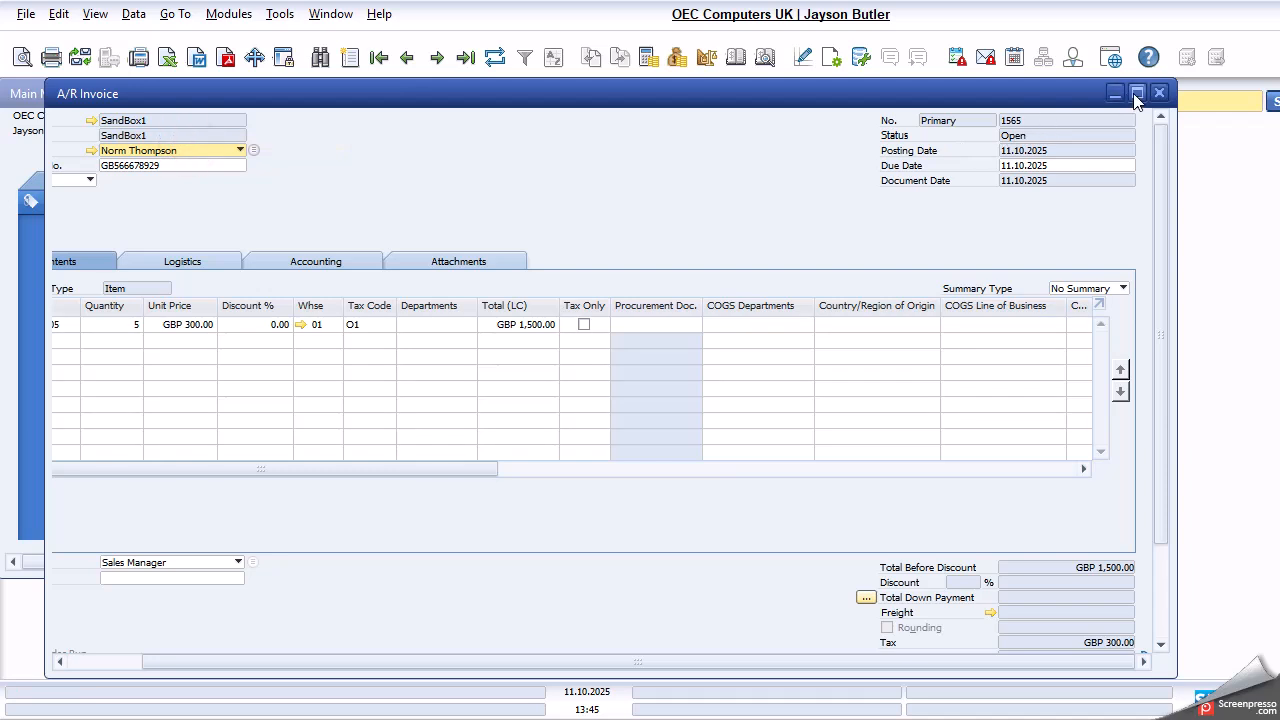
{"action": "left_click", "coordinate": [1159, 93]}
{"action": "left_click", "coordinate": [114, 201]}
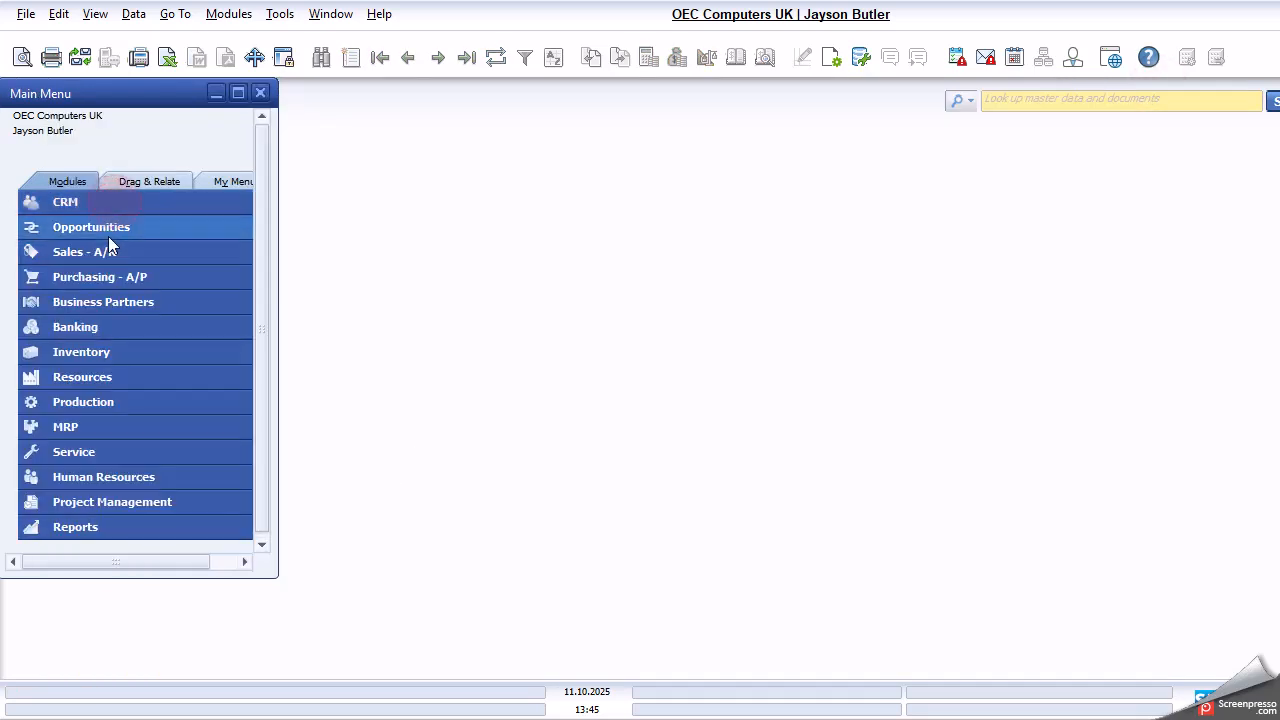
{"action": "left_click", "coordinate": [106, 380]}
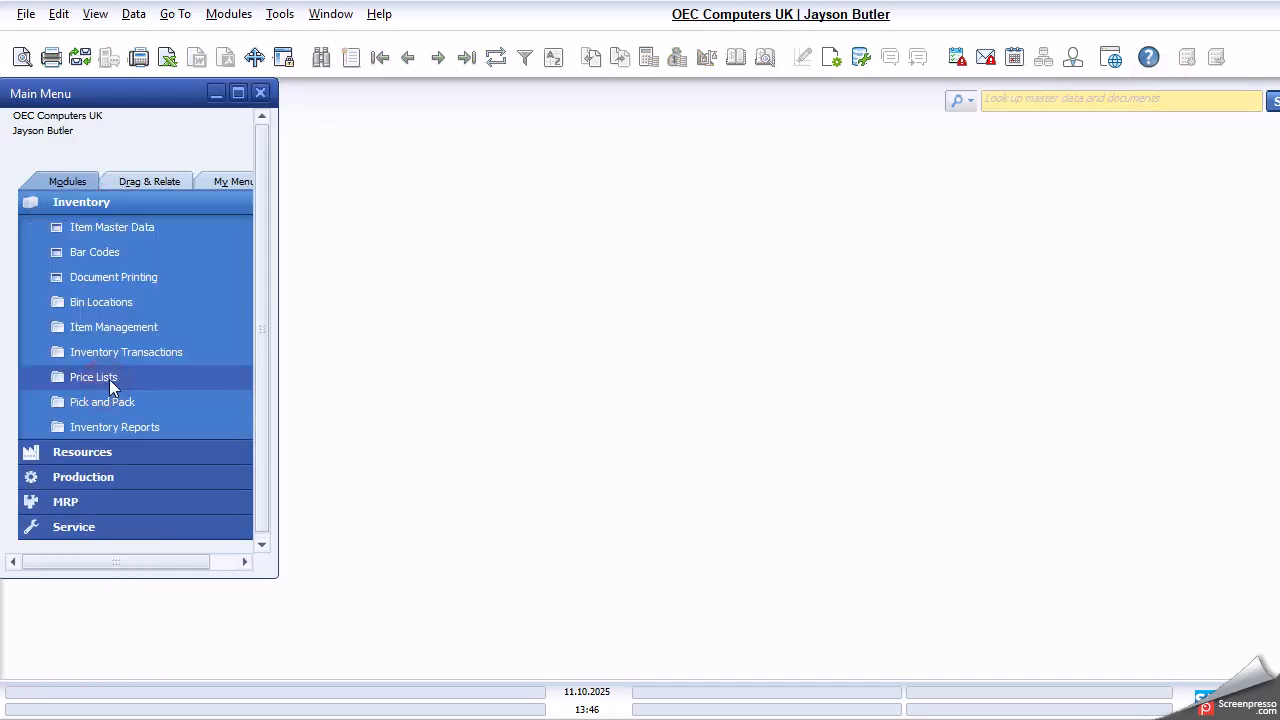
{"action": "left_click", "coordinate": [123, 201]}
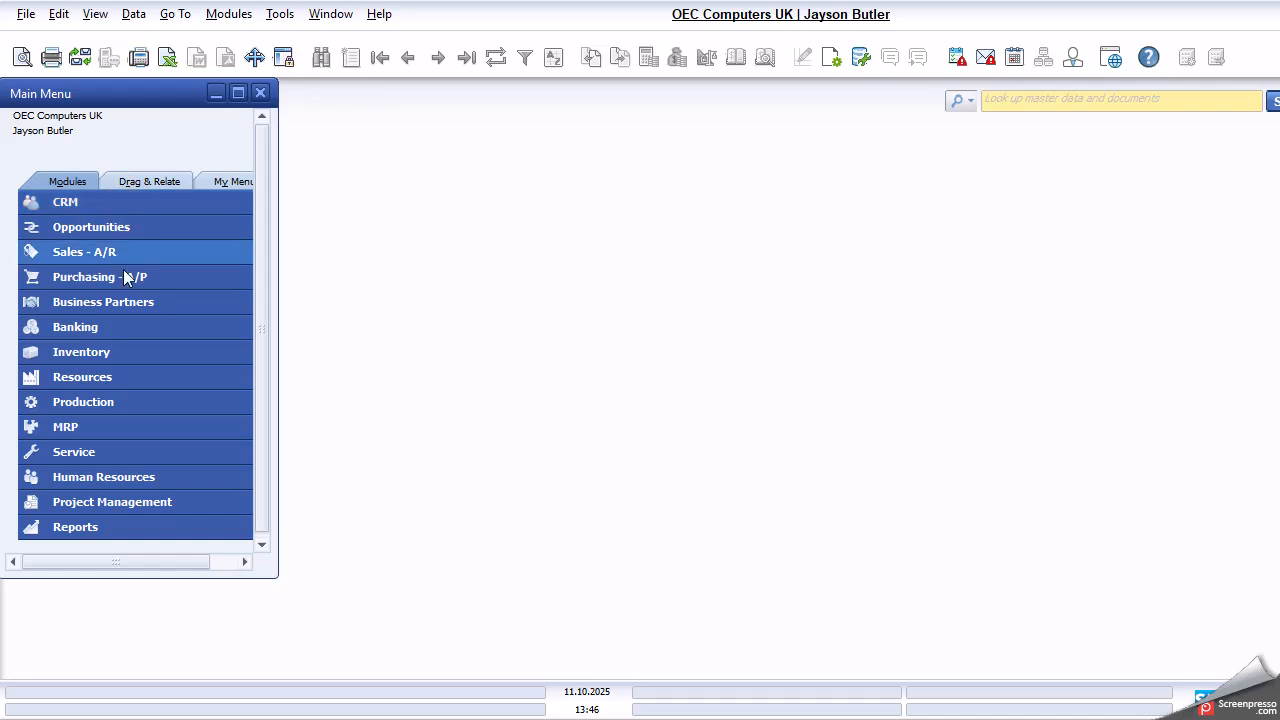
{"action": "left_click", "coordinate": [122, 353]}
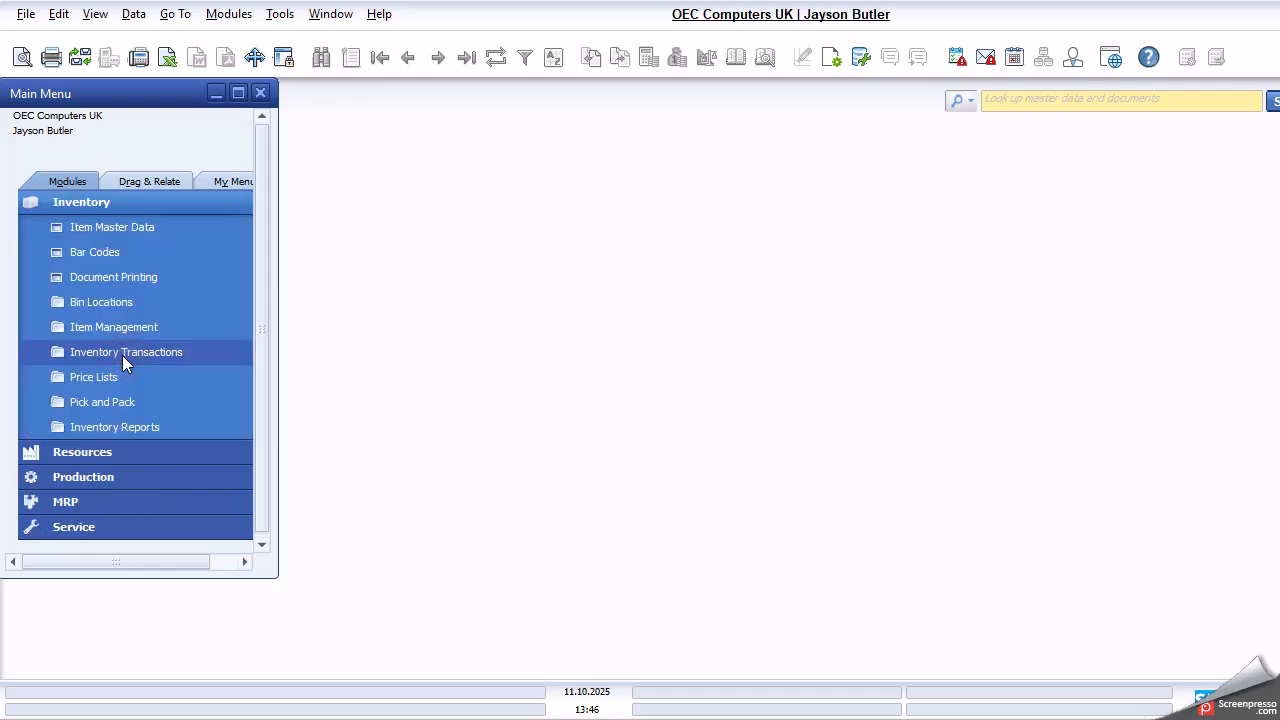
{"action": "left_click", "coordinate": [116, 206]}
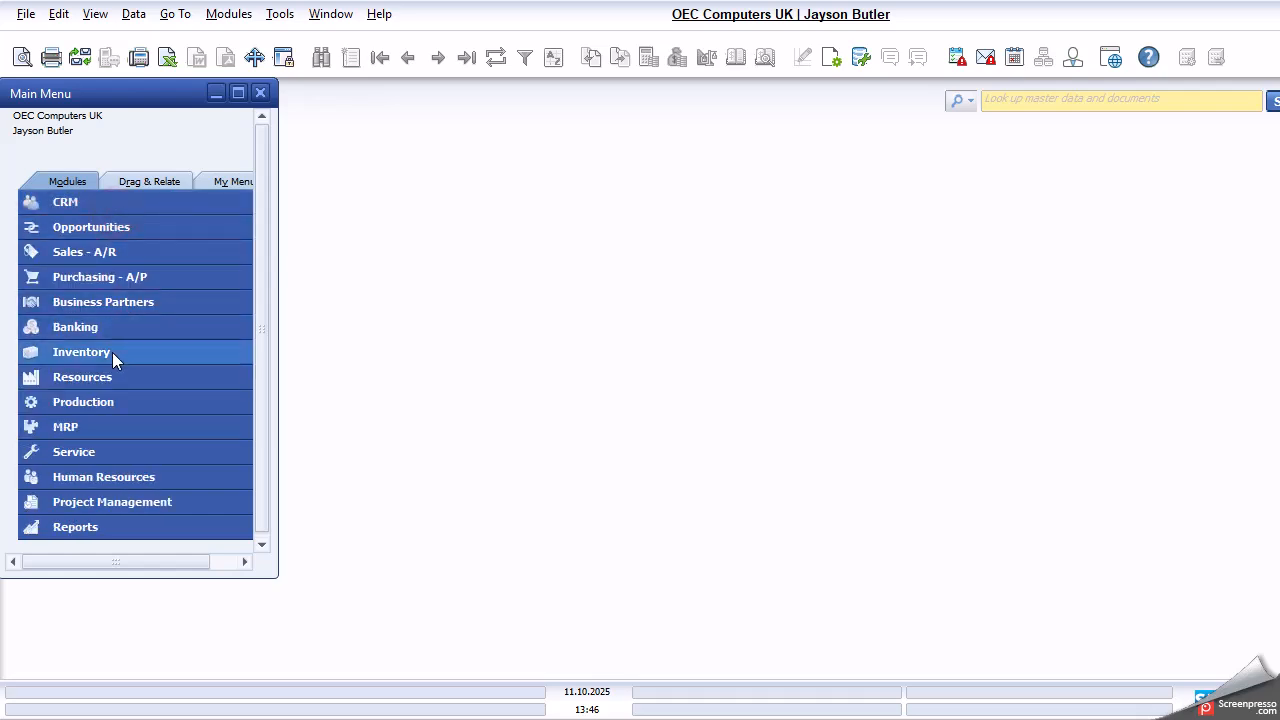
- Start an incoming payment for customer SandBox1, check its open documents, and cancel the payment
{"action": "left_click", "coordinate": [124, 327]}
{"action": "left_click", "coordinate": [130, 228]}
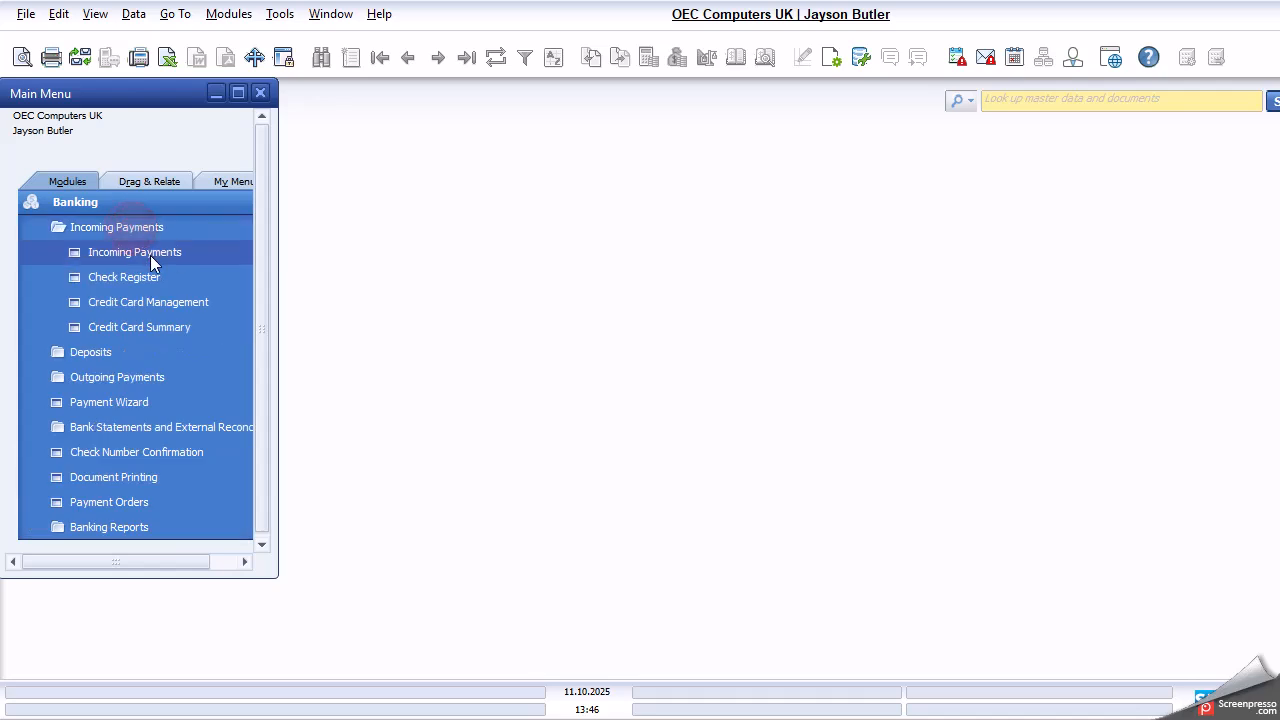
{"action": "left_click", "coordinate": [150, 255]}
{"action": "type", "text": "SandBox1"}
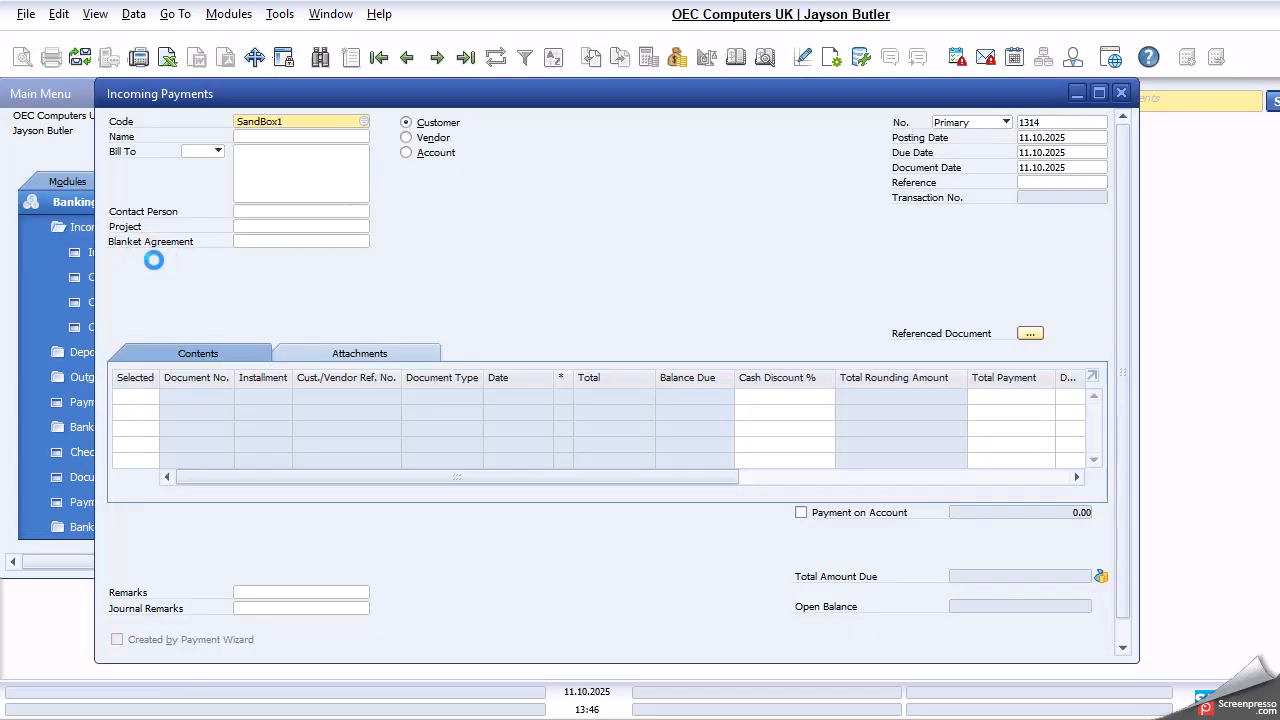
{"action": "key", "text": "Tab"}
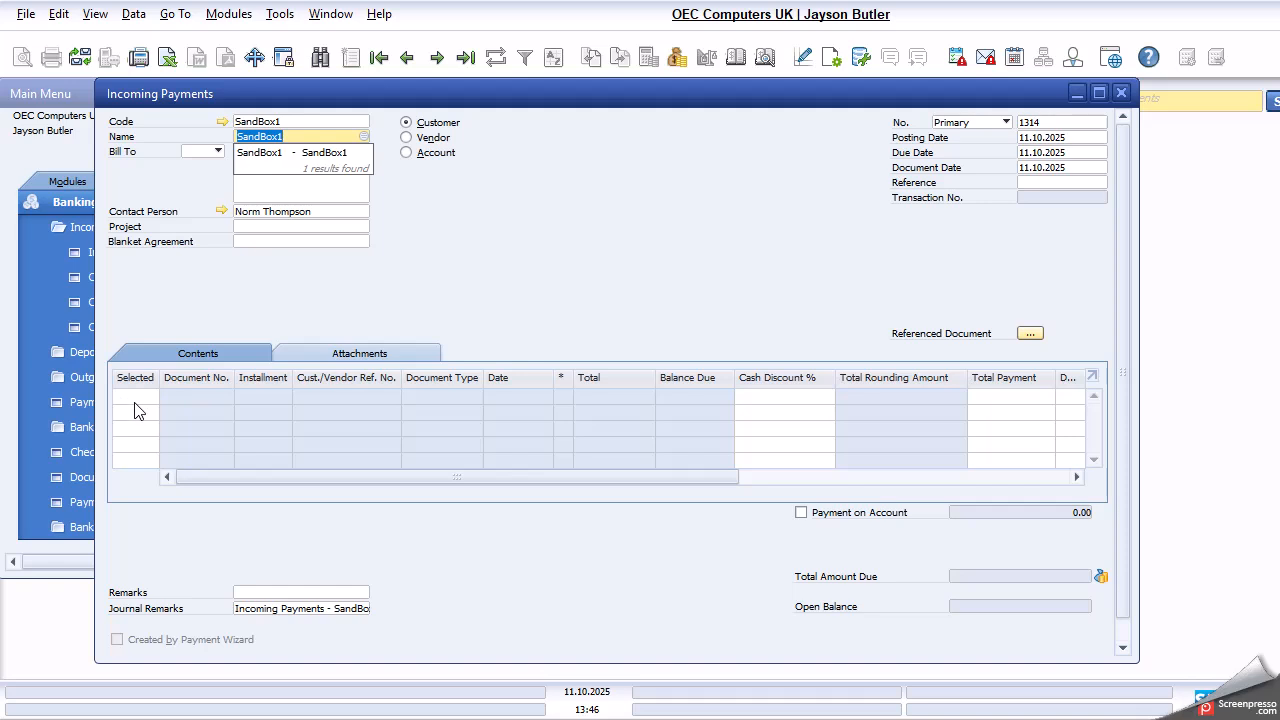
{"action": "scroll", "coordinate": [923, 315], "scroll_direction": "down", "scroll_amount": 1}
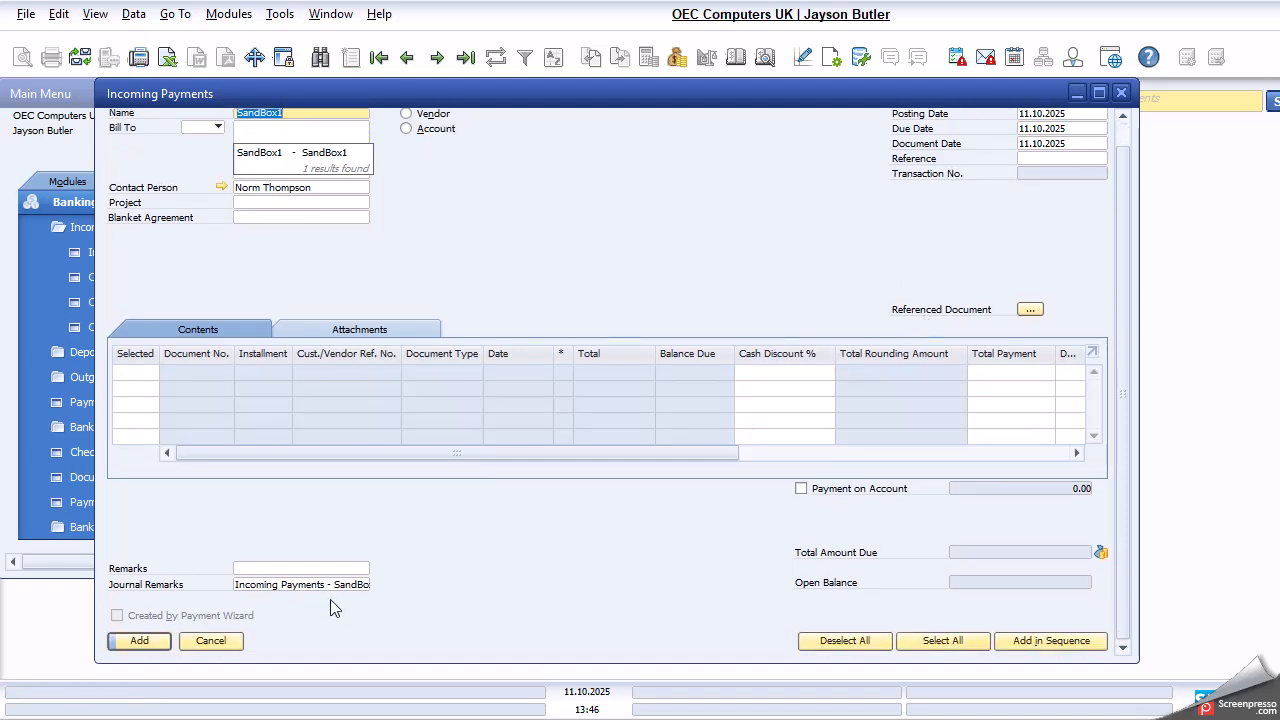
{"action": "left_click", "coordinate": [212, 641]}
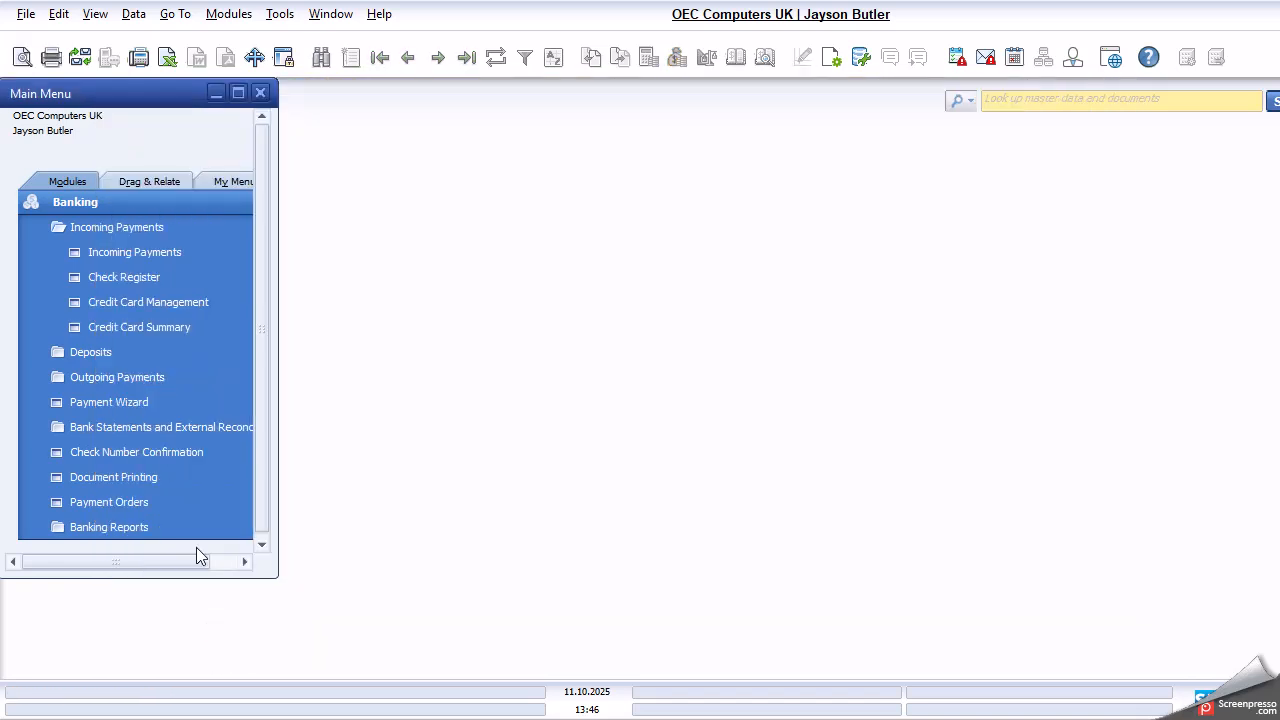
- Leave the Banking module and open the selection criteria of the Sales Analysis report for Sales - A/R
{"action": "left_click", "coordinate": [93, 206]}
{"action": "scroll", "coordinate": [199, 341], "scroll_direction": "up", "scroll_amount": 2}
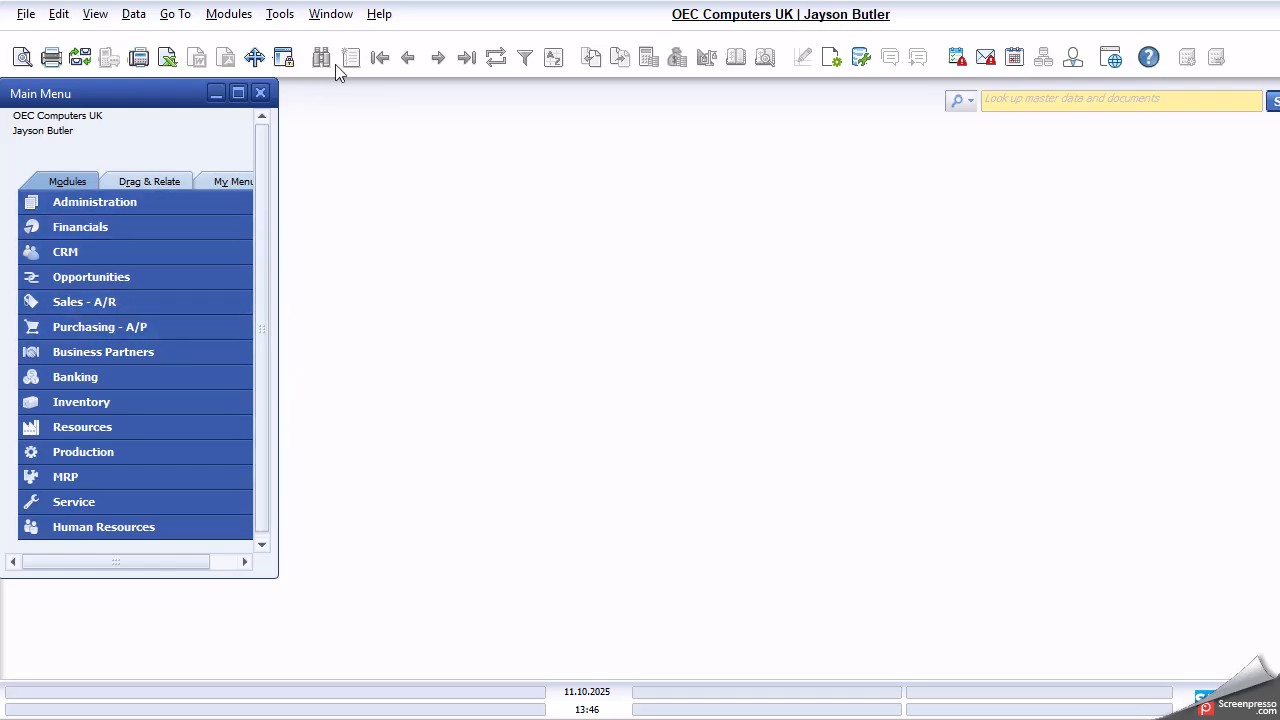
{"action": "left_click", "coordinate": [229, 16]}
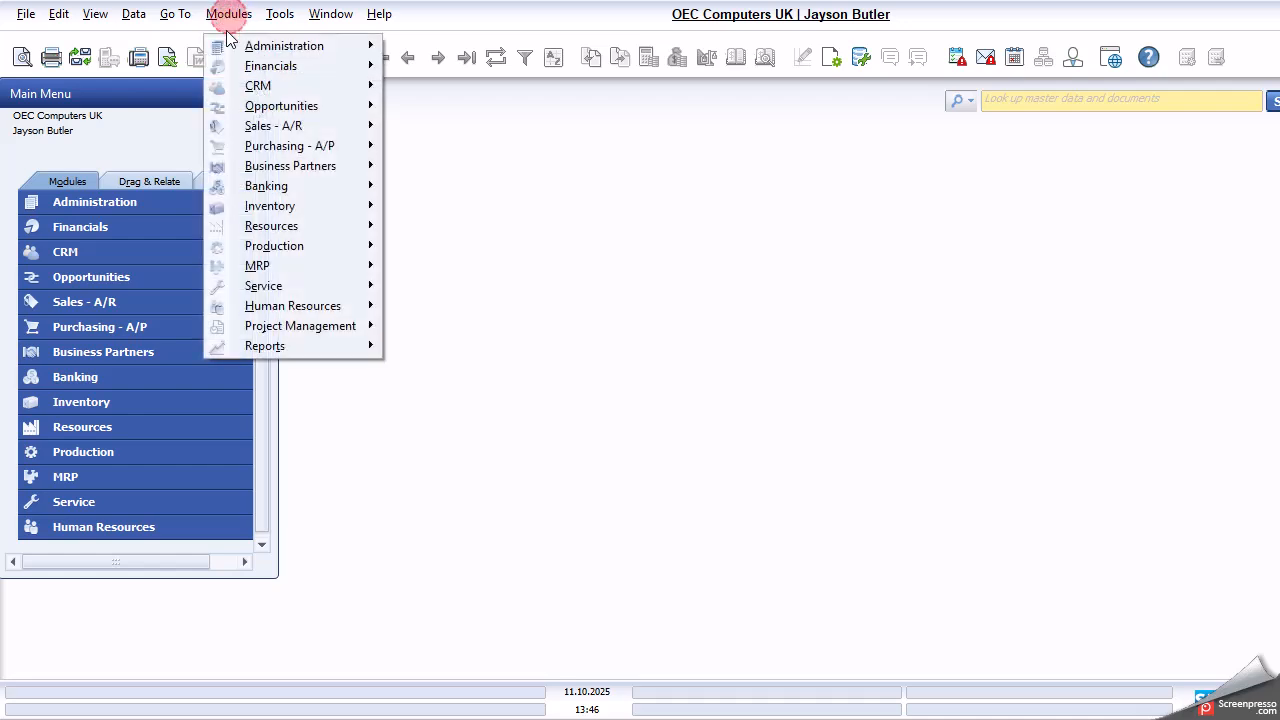
{"action": "mouse_move", "coordinate": [286, 125]}
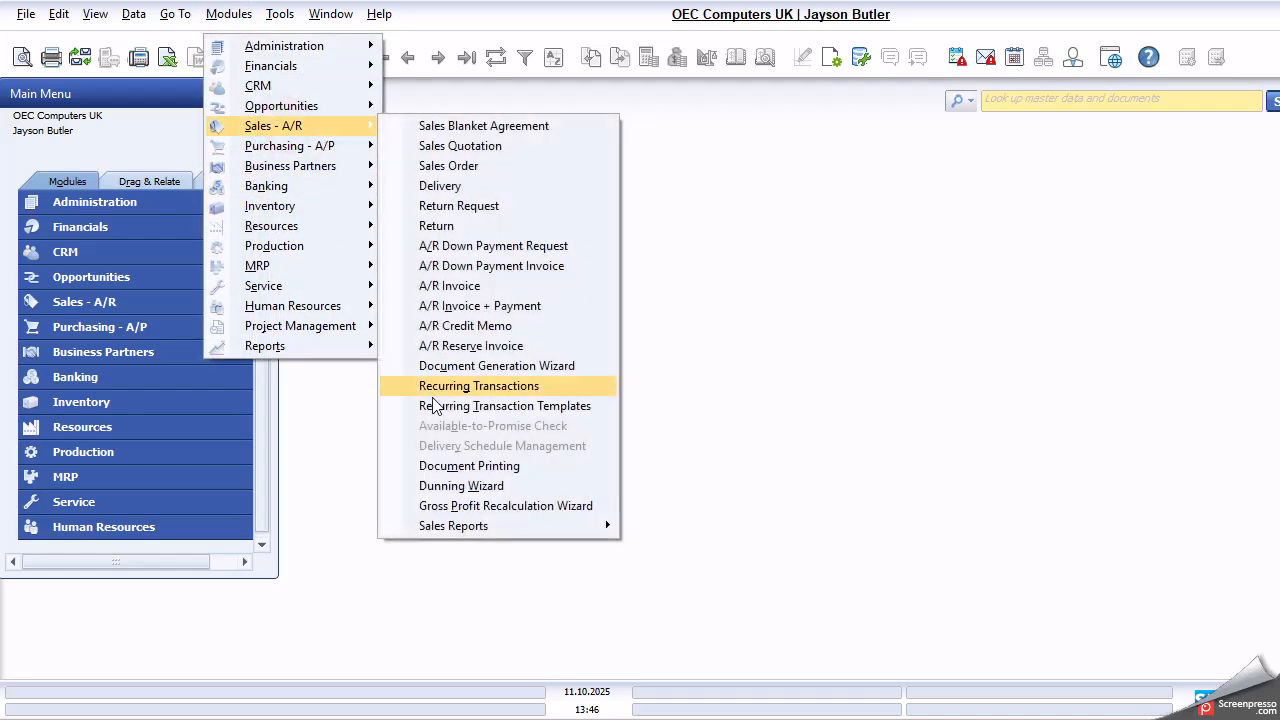
{"action": "mouse_move", "coordinate": [520, 526]}
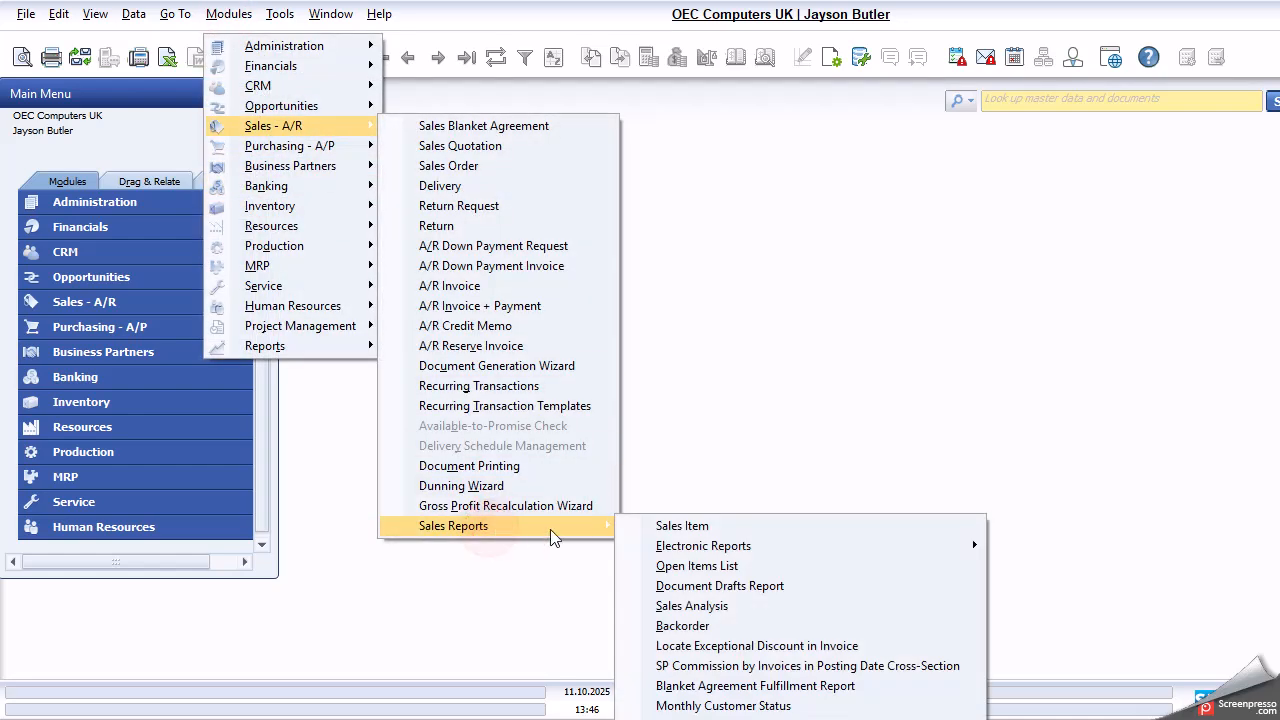
{"action": "left_click", "coordinate": [732, 607]}
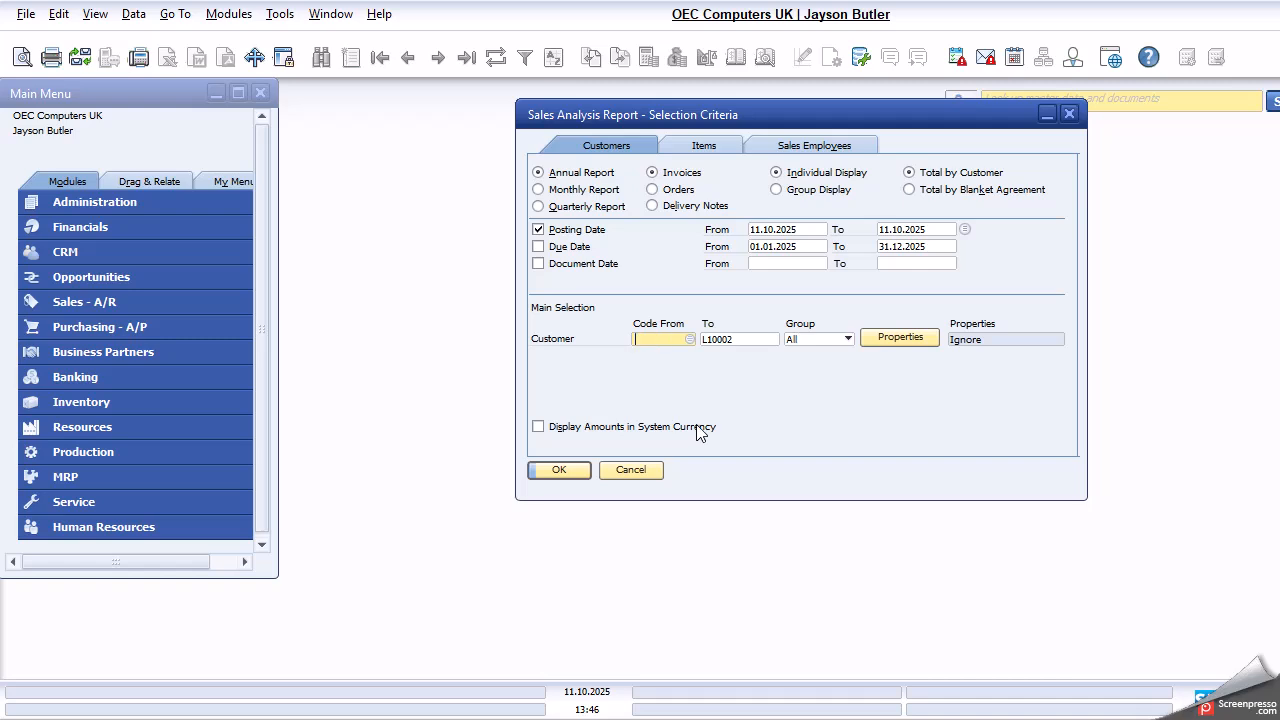
- Restrict the sales analysis to customer SandBox1 in both the from and to codes and run the annual invoice report
{"action": "left_click", "coordinate": [735, 343]}
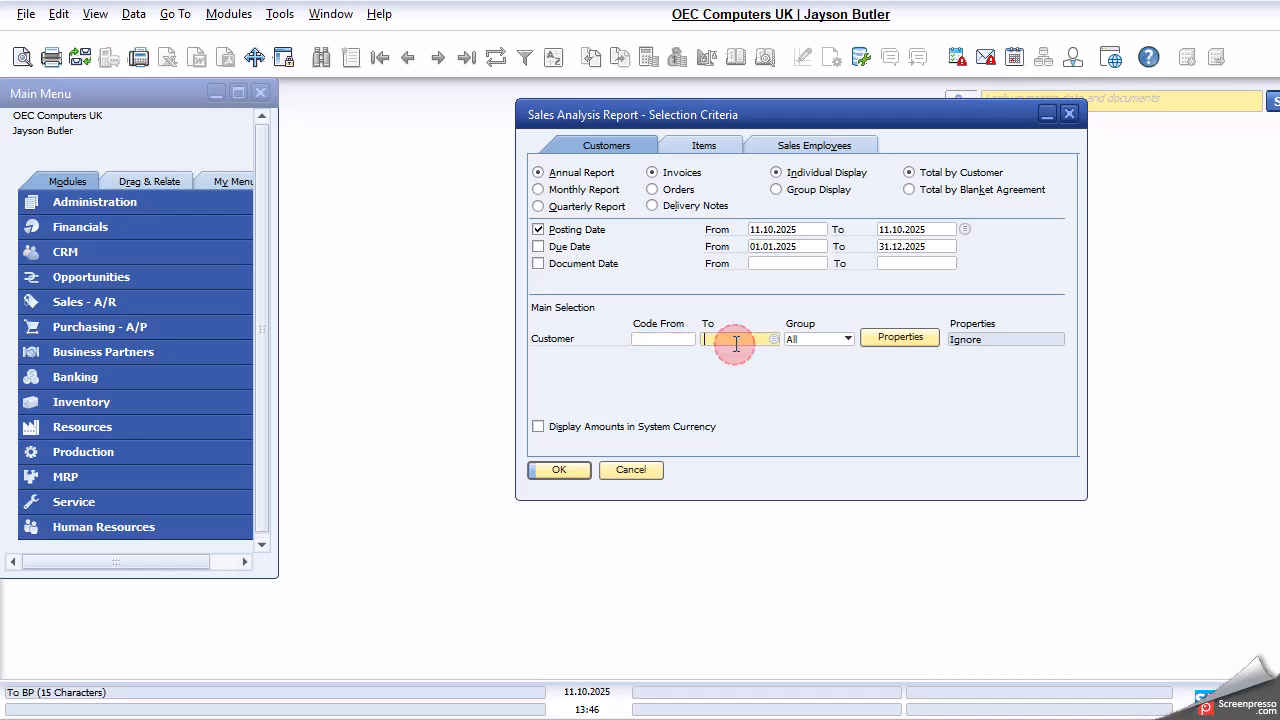
{"action": "left_click", "coordinate": [672, 343]}
{"action": "key", "text": "Tab"}
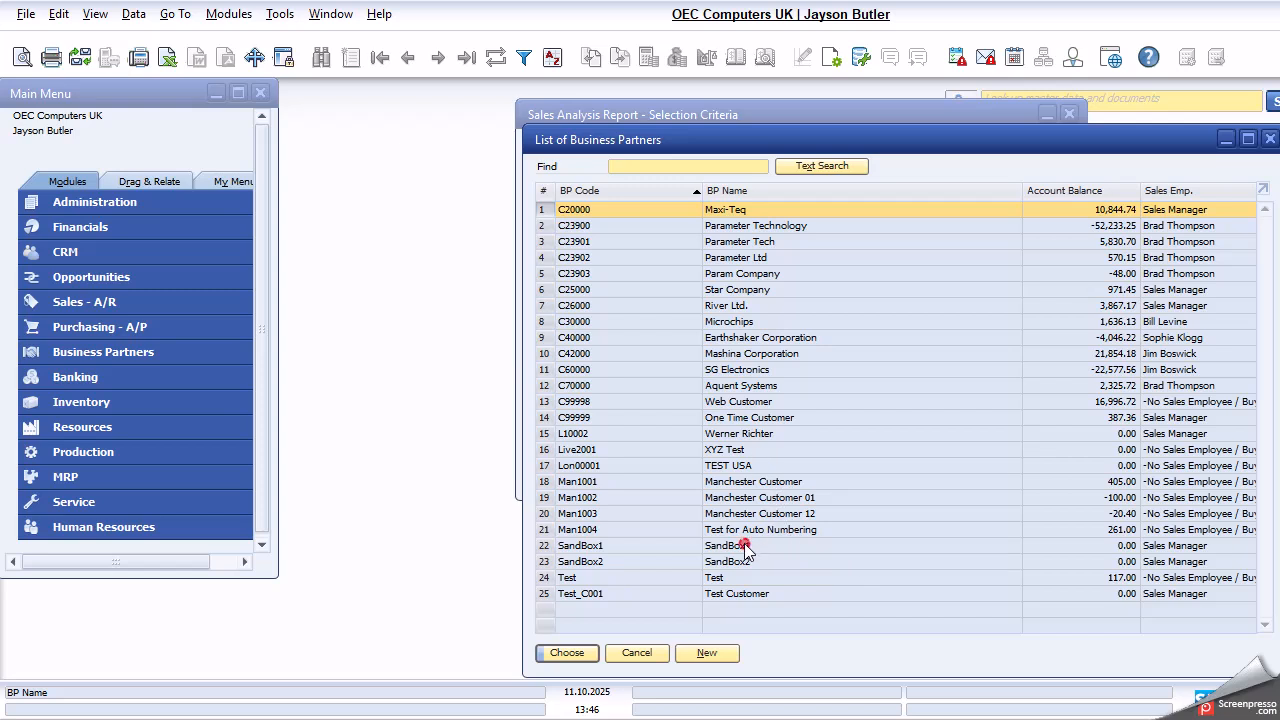
{"action": "left_click", "coordinate": [745, 548]}
{"action": "left_click", "coordinate": [566, 652]}
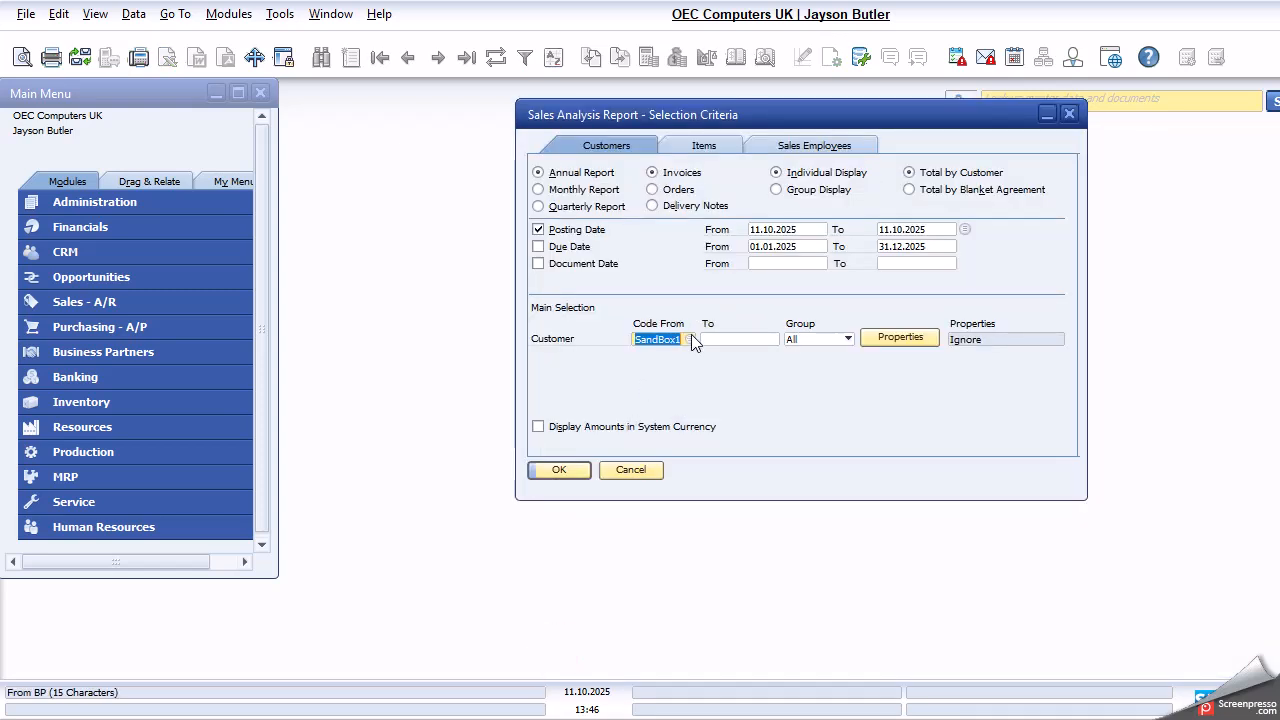
{"action": "left_click", "coordinate": [742, 342]}
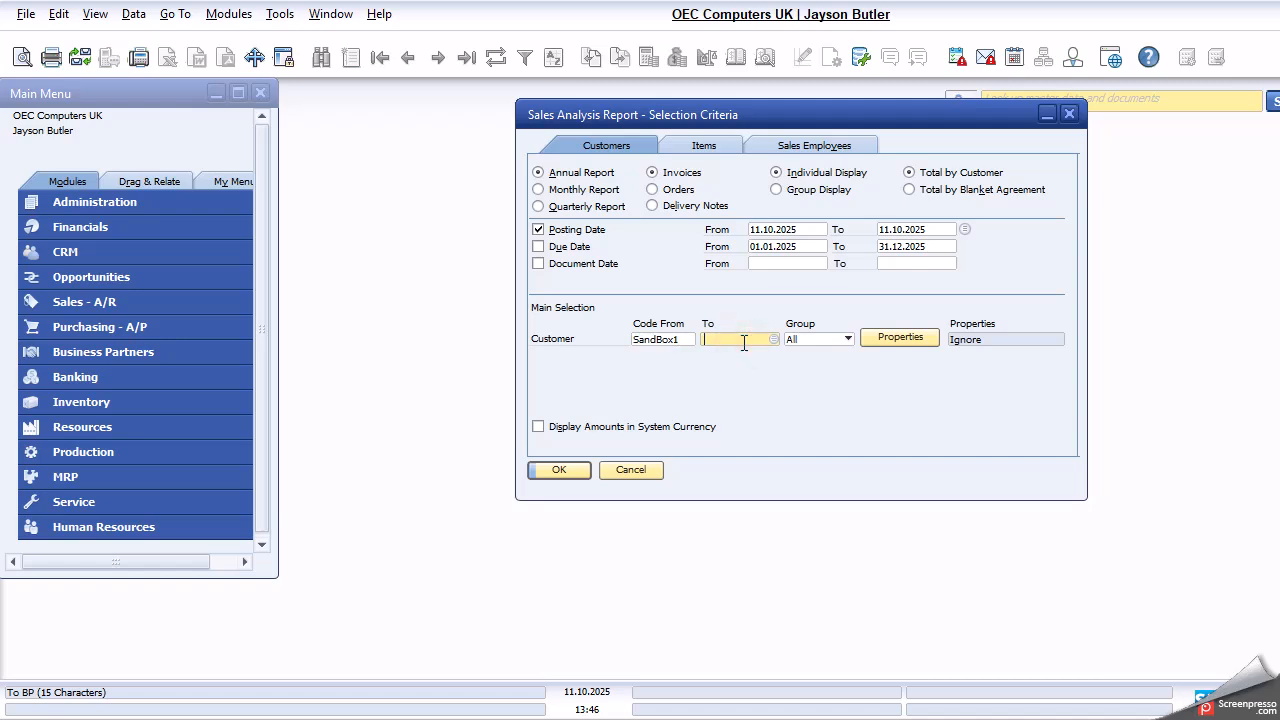
{"action": "type", "text": "sand"}
{"action": "key", "text": "Tab"}
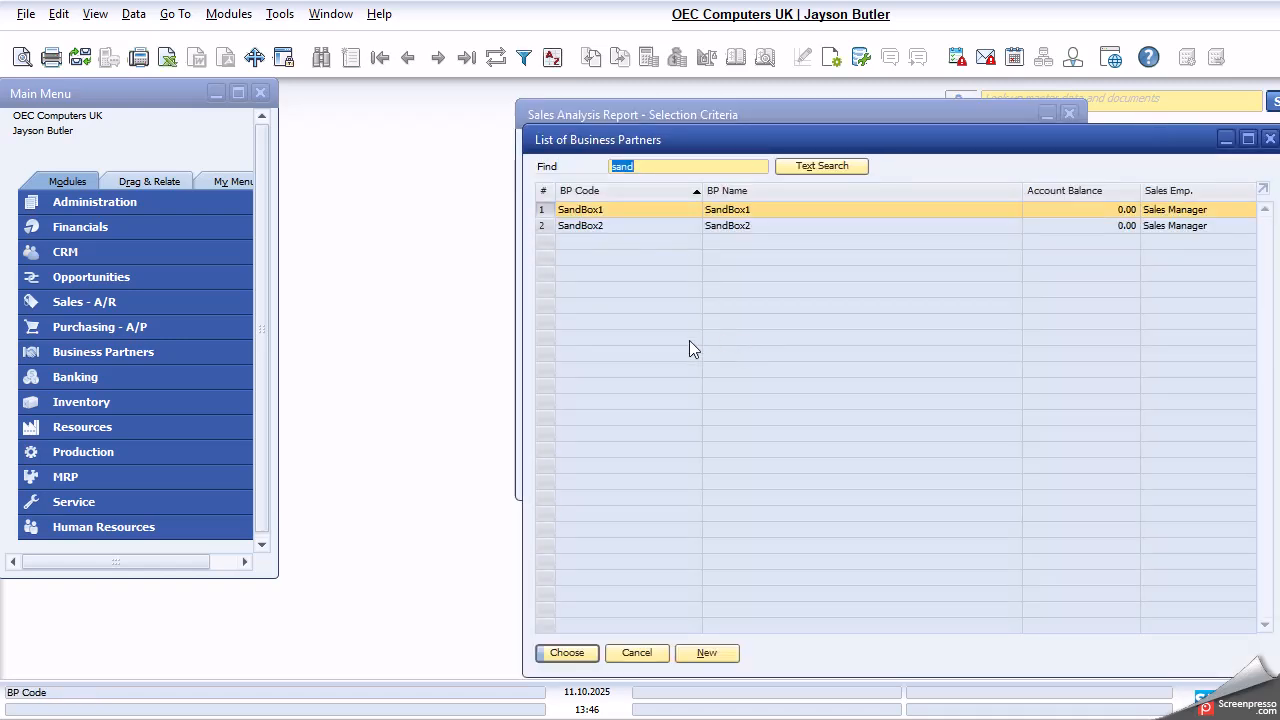
{"action": "left_click", "coordinate": [563, 652]}
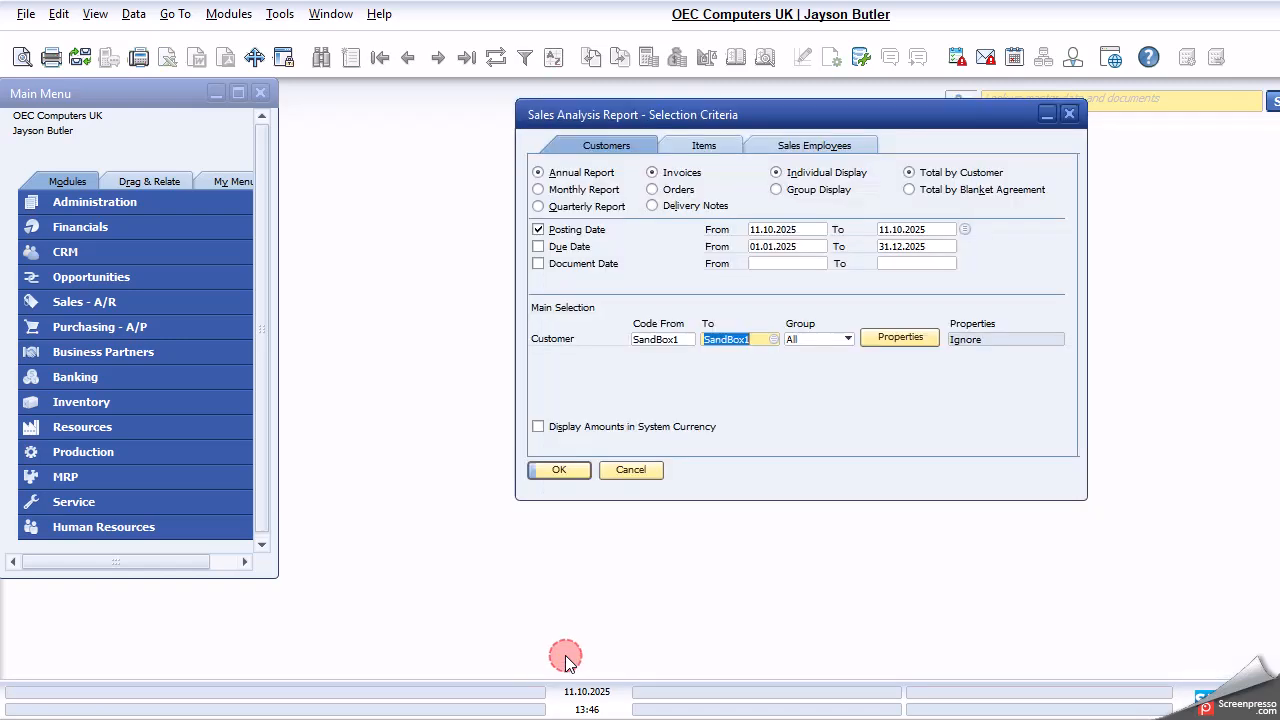
{"action": "left_click", "coordinate": [558, 471]}
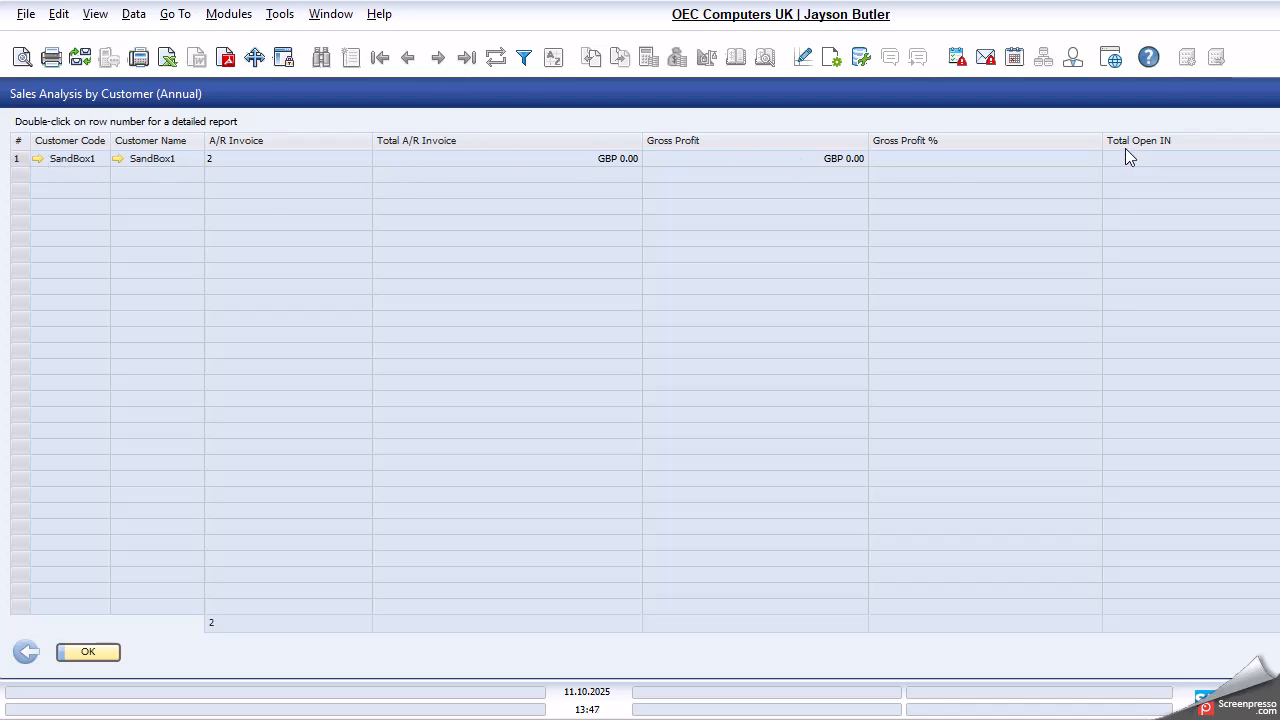
- Examine SandBox1's detailed sales report and the listed invoice's status and totals, then close the invoice and both reports
{"action": "double_click", "coordinate": [18, 160]}
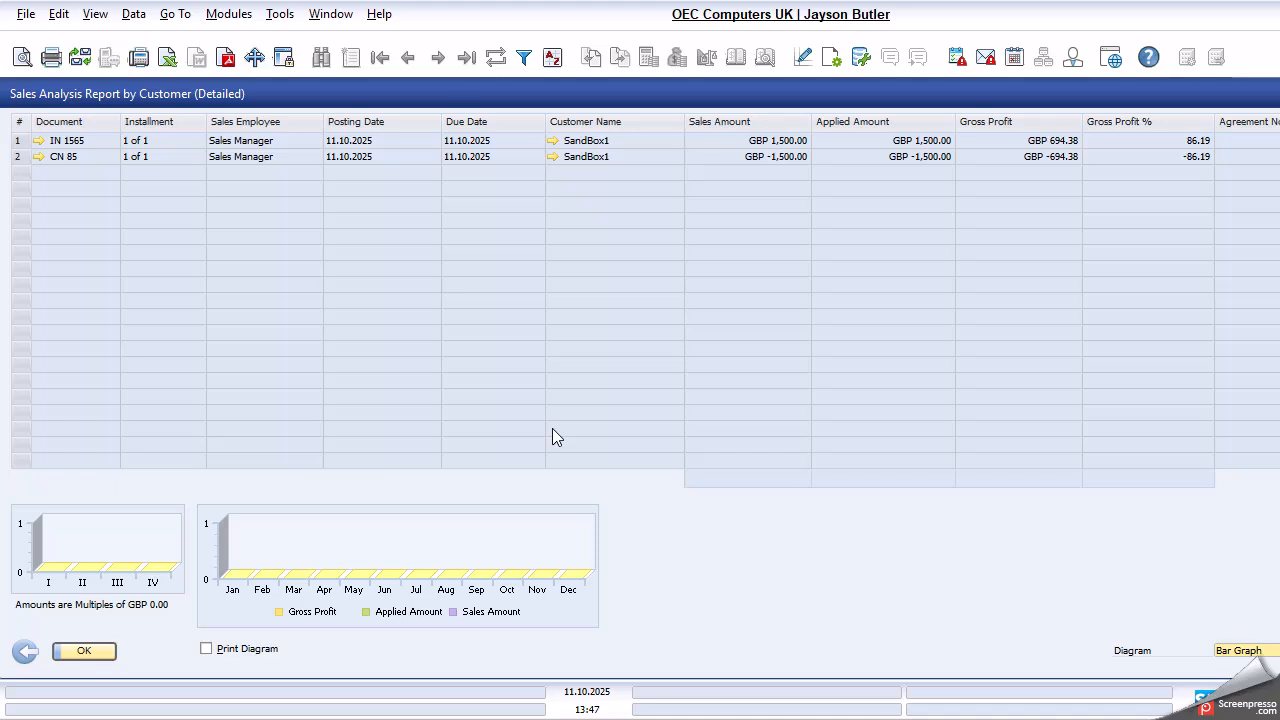
{"action": "left_click", "coordinate": [39, 142]}
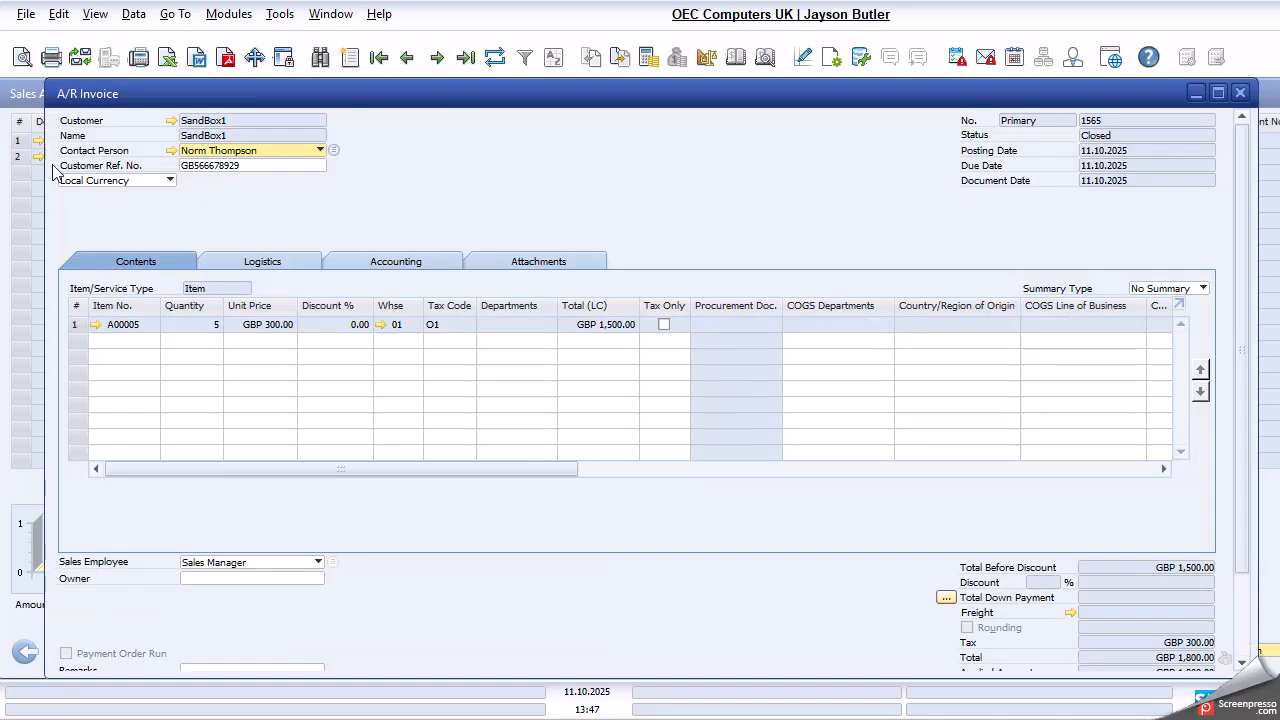
{"action": "scroll", "coordinate": [1069, 535], "scroll_direction": "down", "scroll_amount": 2}
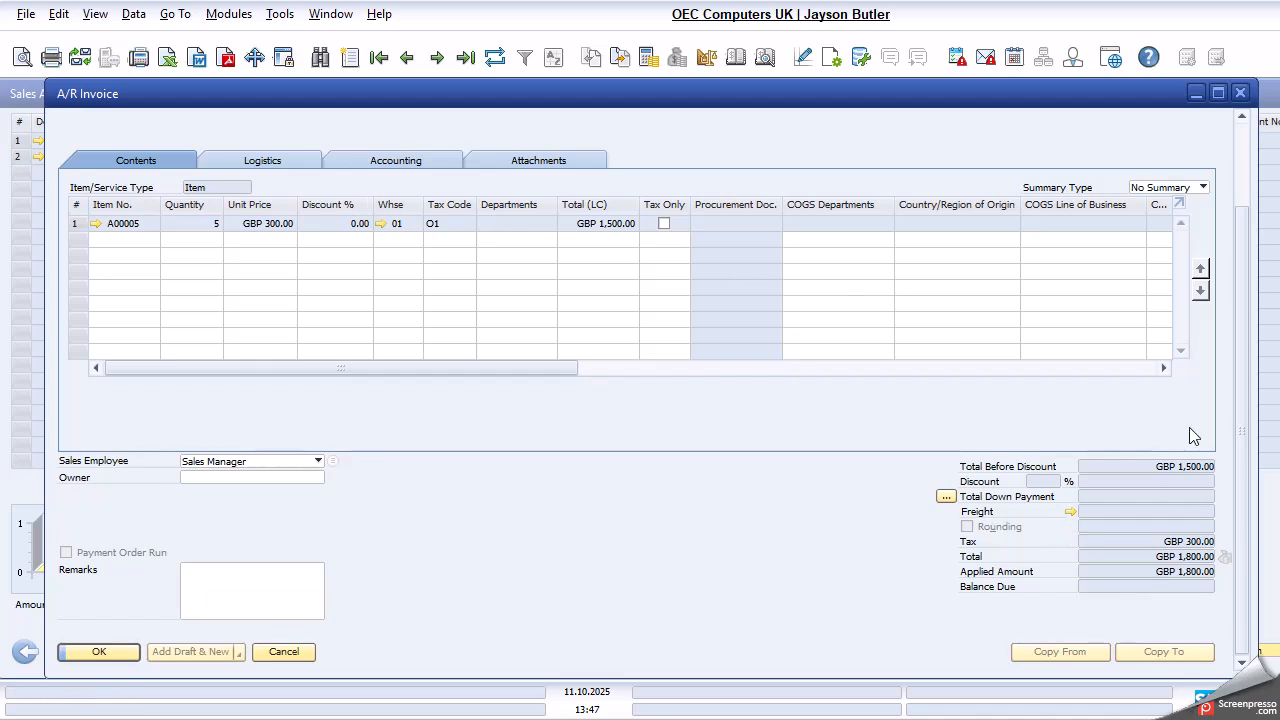
{"action": "left_click", "coordinate": [1240, 93]}
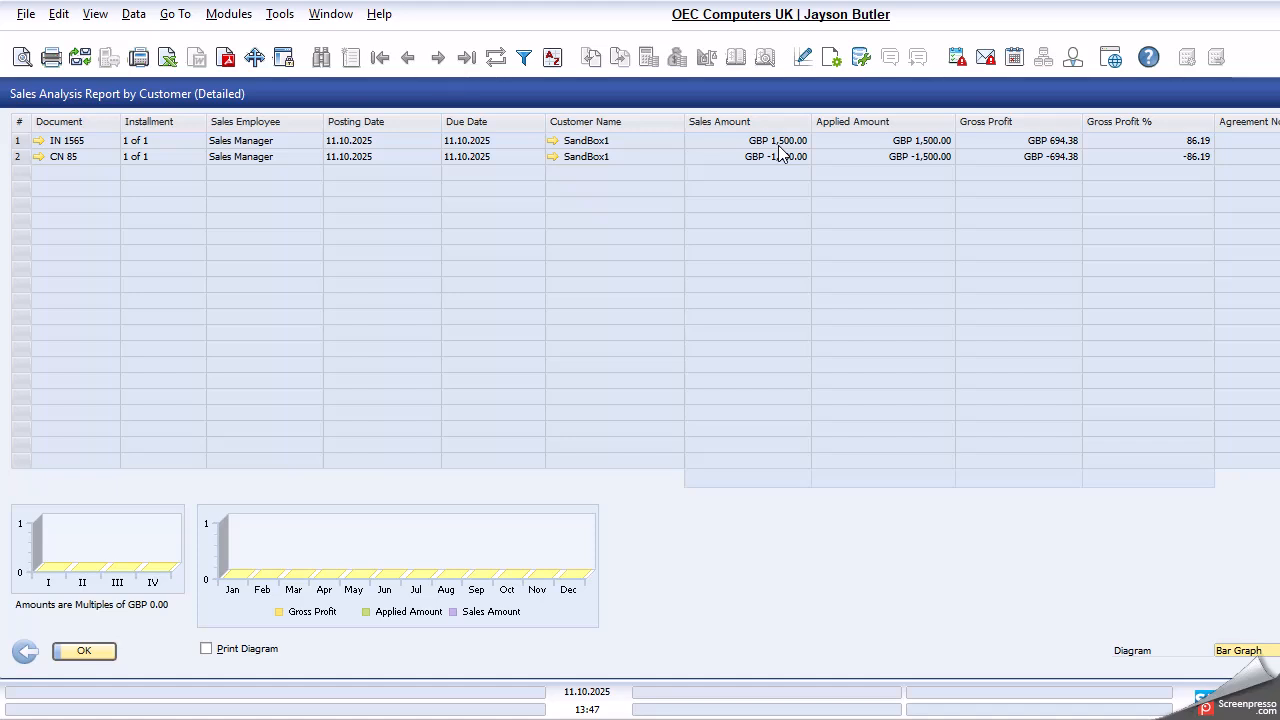
{"action": "left_click", "coordinate": [90, 651]}
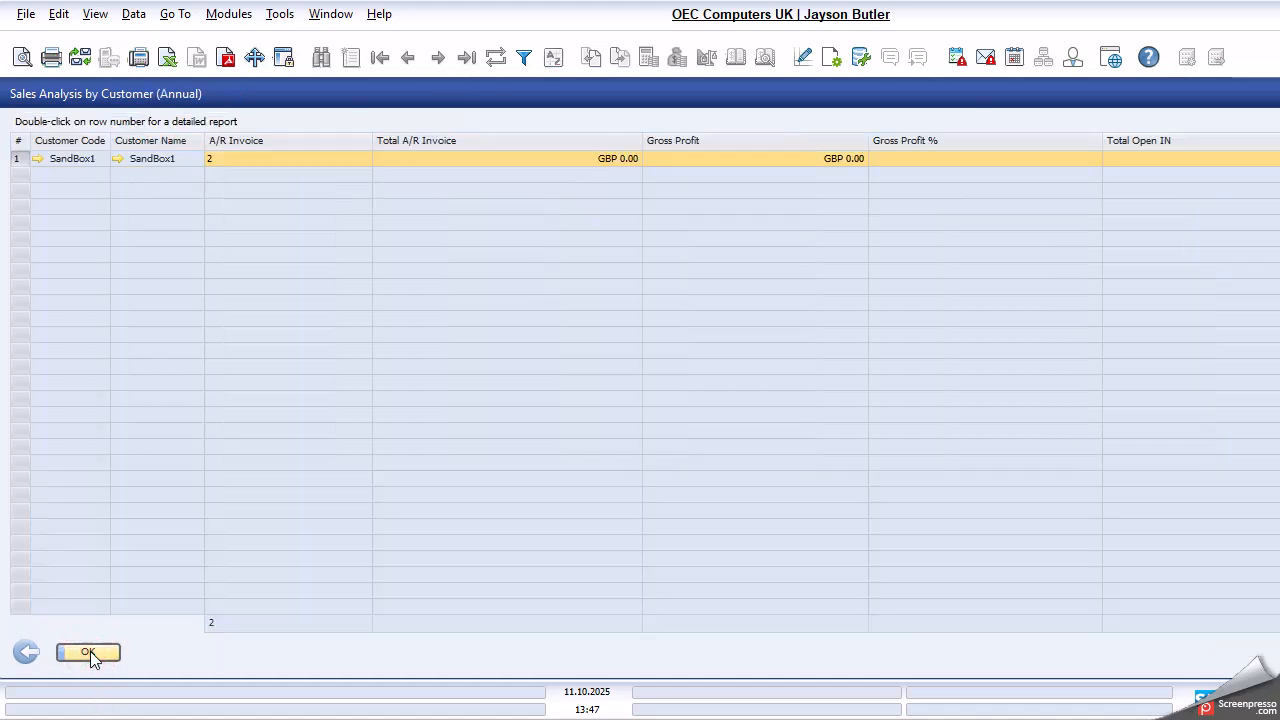
{"action": "left_click", "coordinate": [94, 651]}
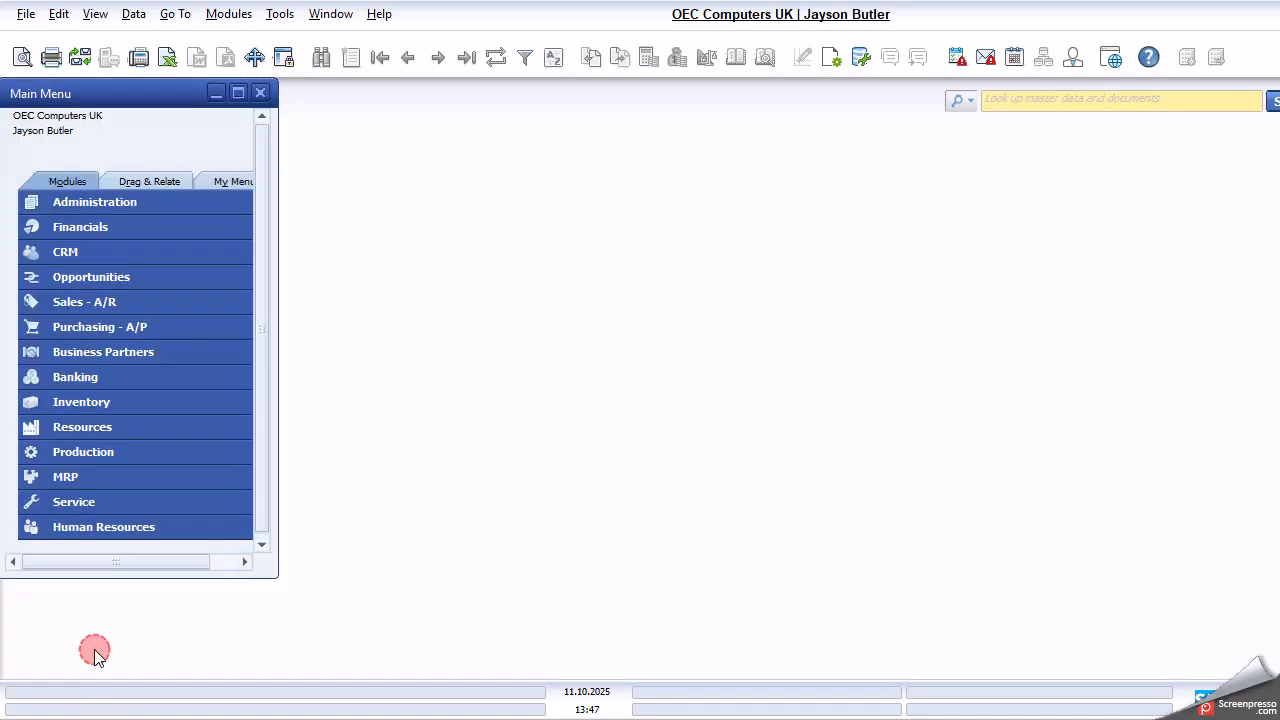
- Start a new Sales - A/R invoice and select SandBox1 as the customer
{"action": "left_click", "coordinate": [151, 301]}
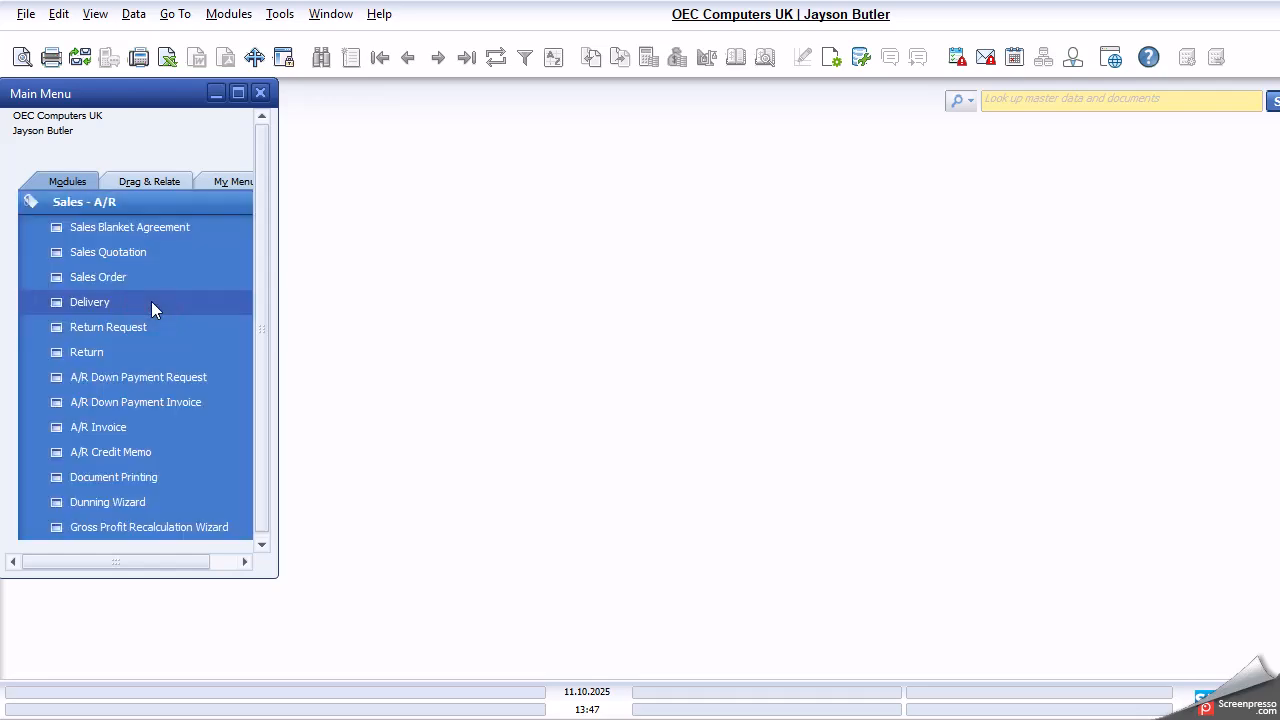
{"action": "left_click", "coordinate": [95, 437]}
{"action": "key", "text": "Tab"}
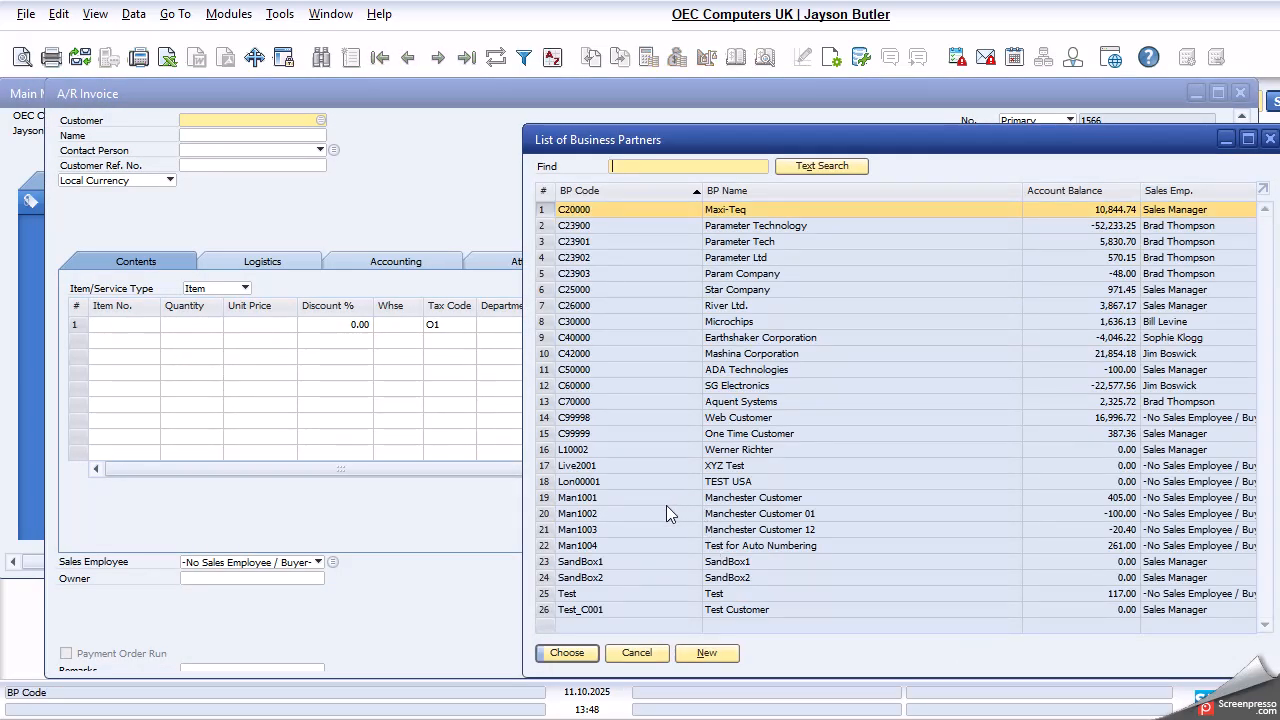
{"action": "left_click", "coordinate": [640, 562]}
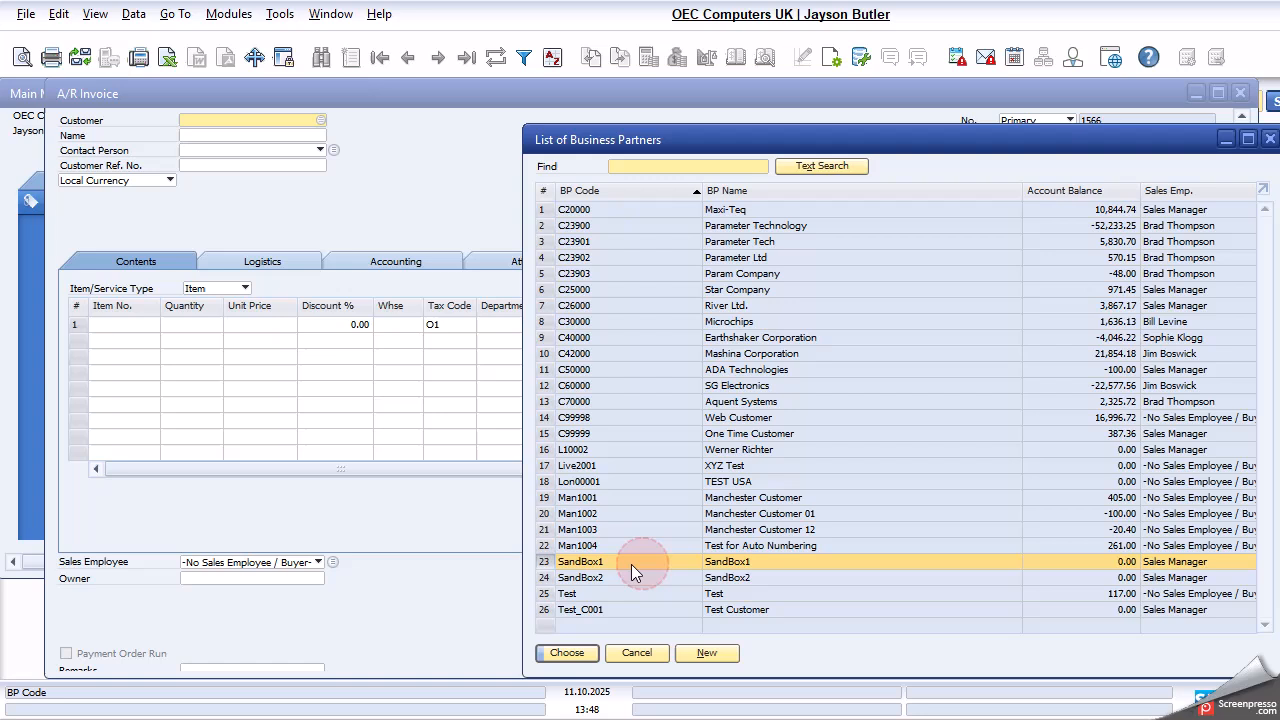
{"action": "left_click", "coordinate": [572, 654]}
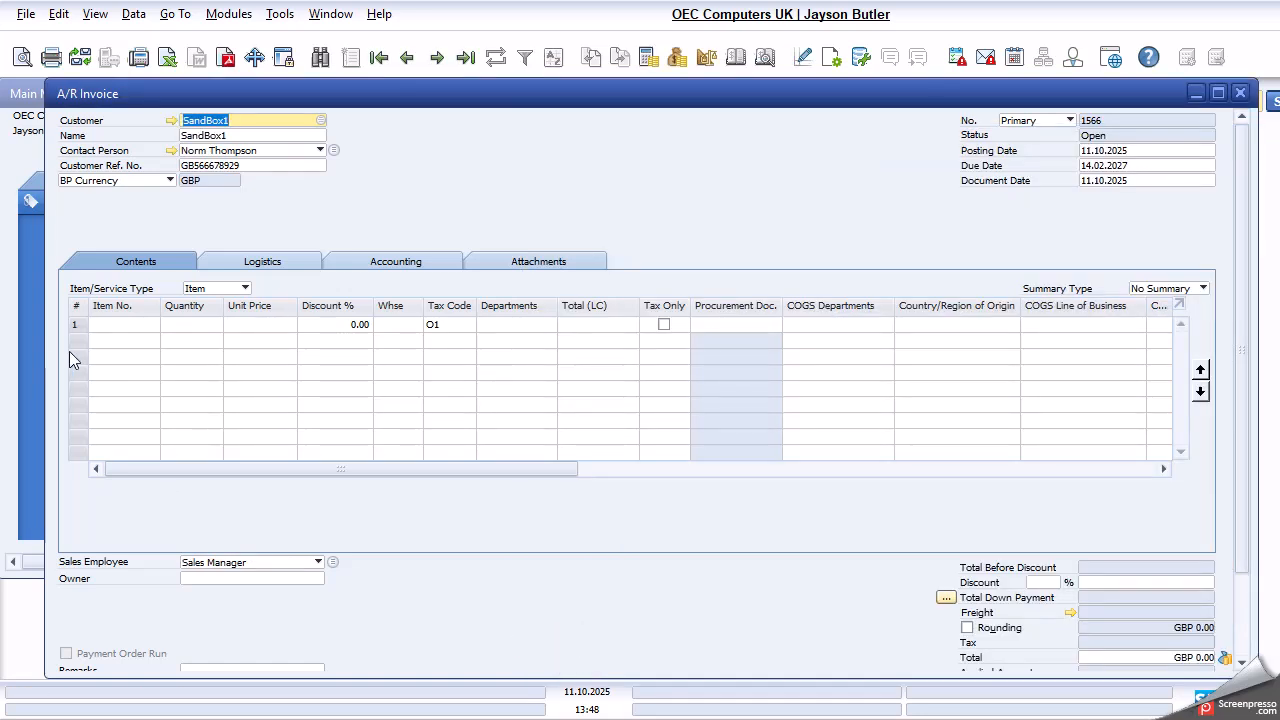
- Add item A00005 to the invoice's first line with a quantity of 5
{"action": "left_click", "coordinate": [105, 325]}
{"action": "key", "text": "Tab"}
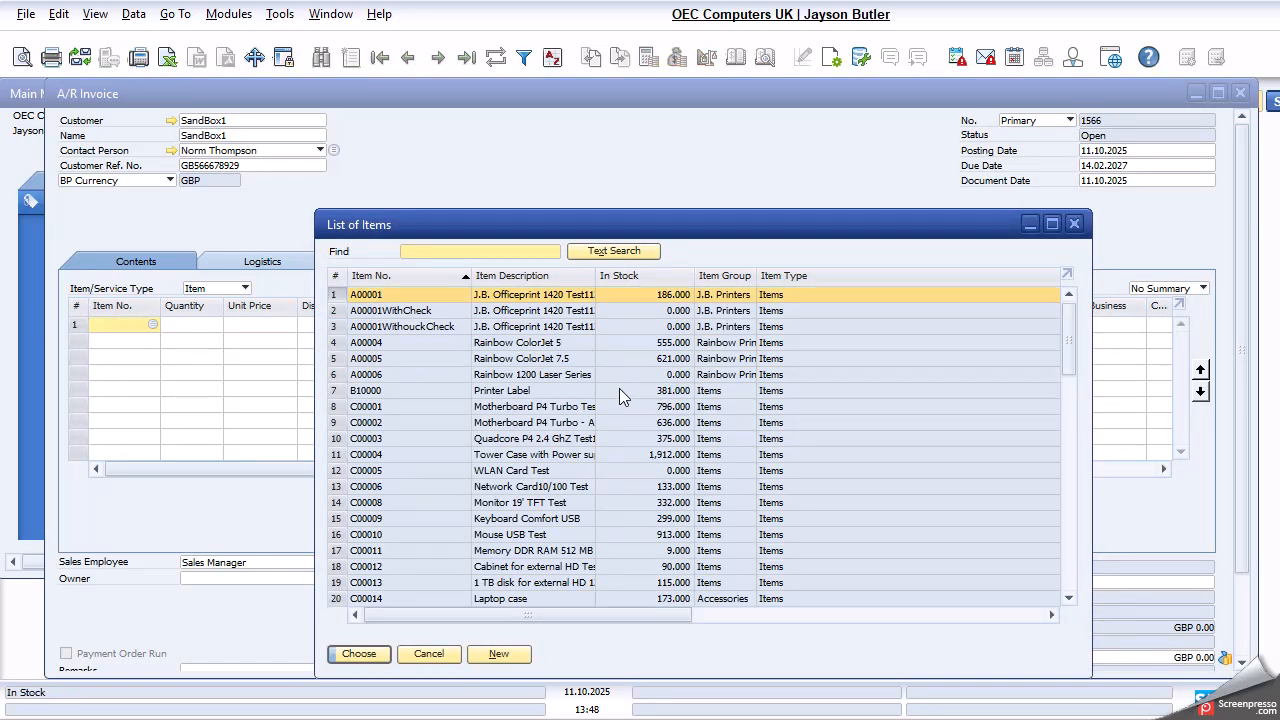
{"action": "left_click", "coordinate": [453, 358]}
{"action": "left_click", "coordinate": [359, 654]}
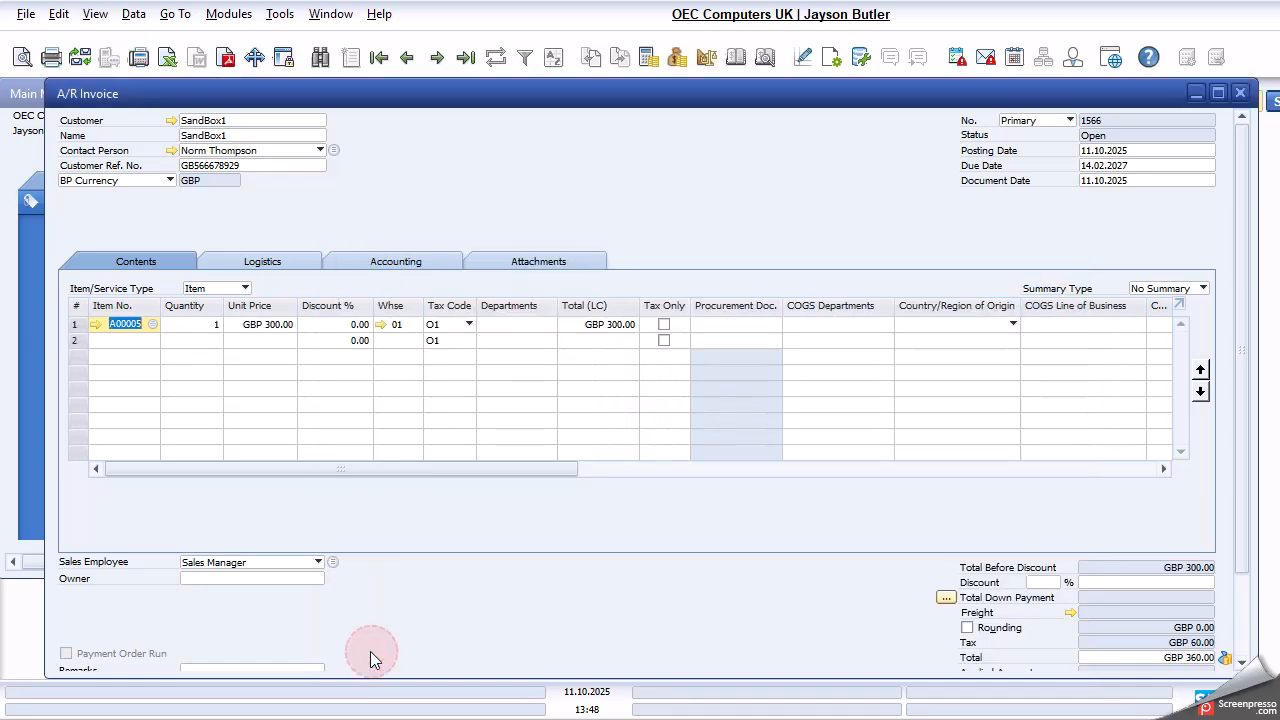
{"action": "left_click", "coordinate": [197, 329]}
{"action": "type", "text": "5"}
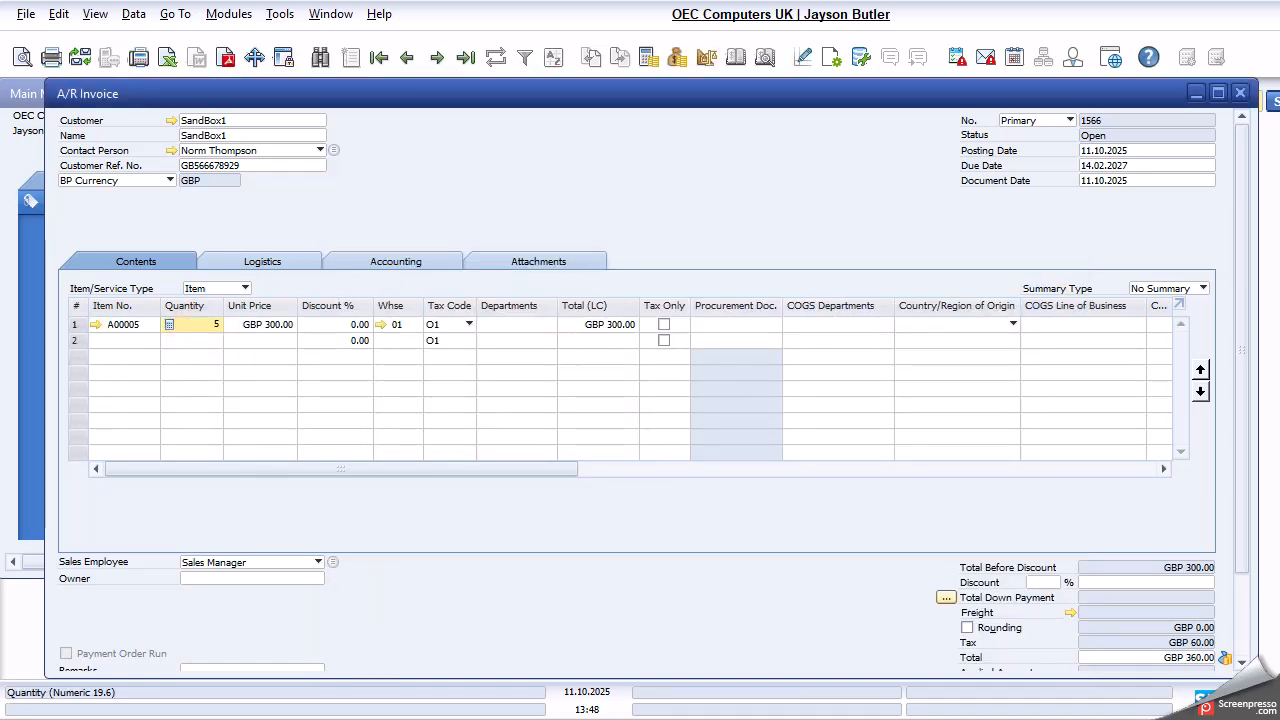
{"action": "key", "text": "Tab"}
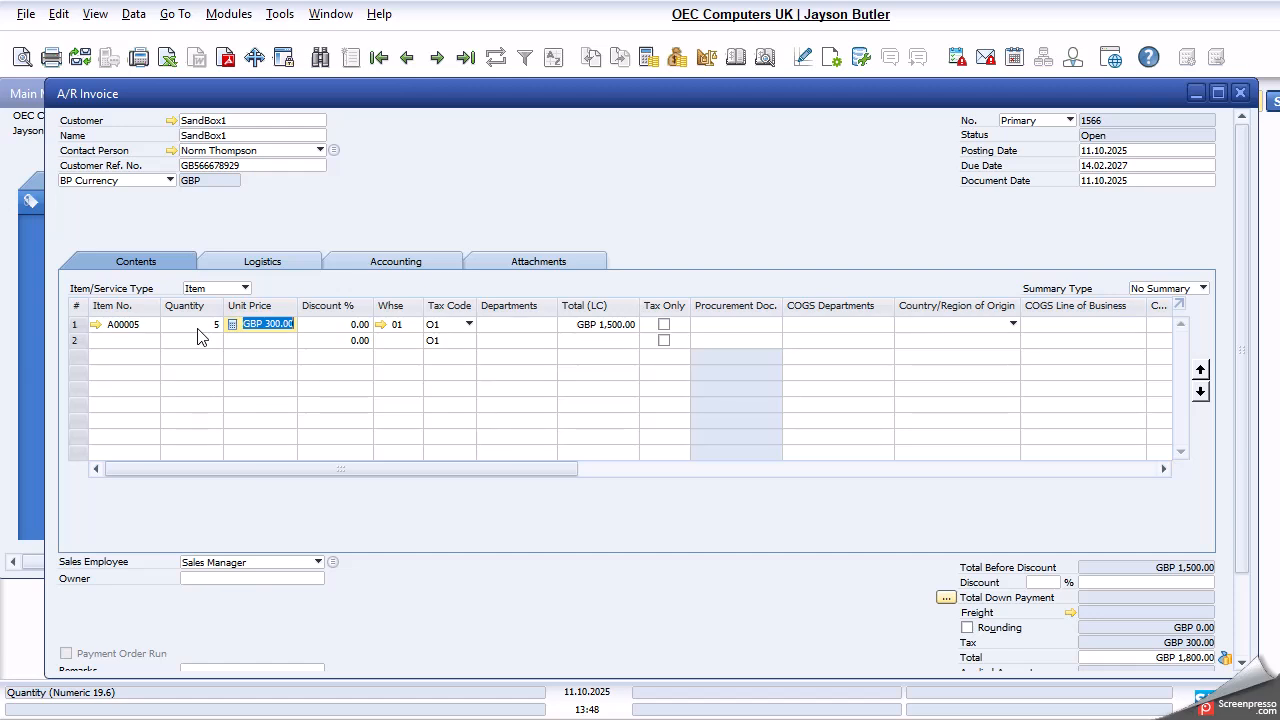
- Set the invoice's due date to the current date, 11.10.2025
{"action": "left_click", "coordinate": [1136, 165]}
{"action": "type", "text": "t"}
{"action": "key", "text": "Tab"}
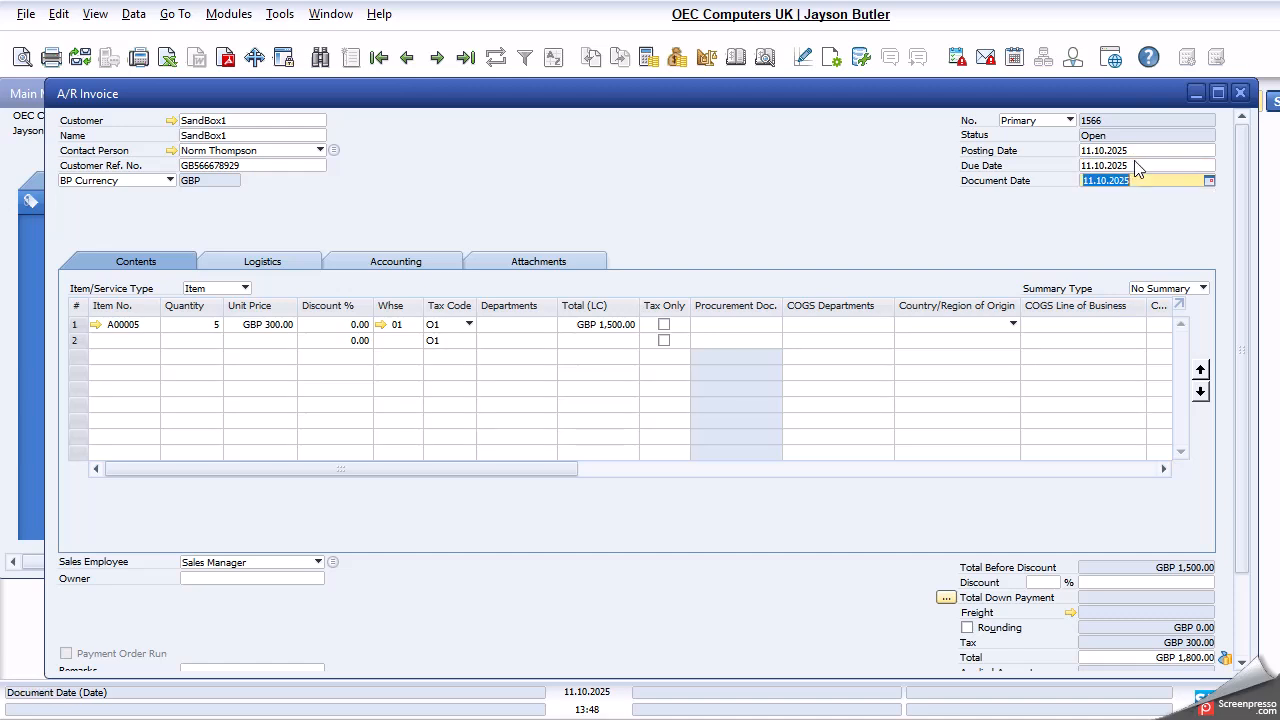
- Check the stock of item A00005 by warehouse from the invoice line, and cancel without choosing a warehouse
{"action": "scroll", "coordinate": [766, 509], "scroll_direction": "down", "scroll_amount": 2}
{"action": "left_click", "coordinate": [398, 279]}
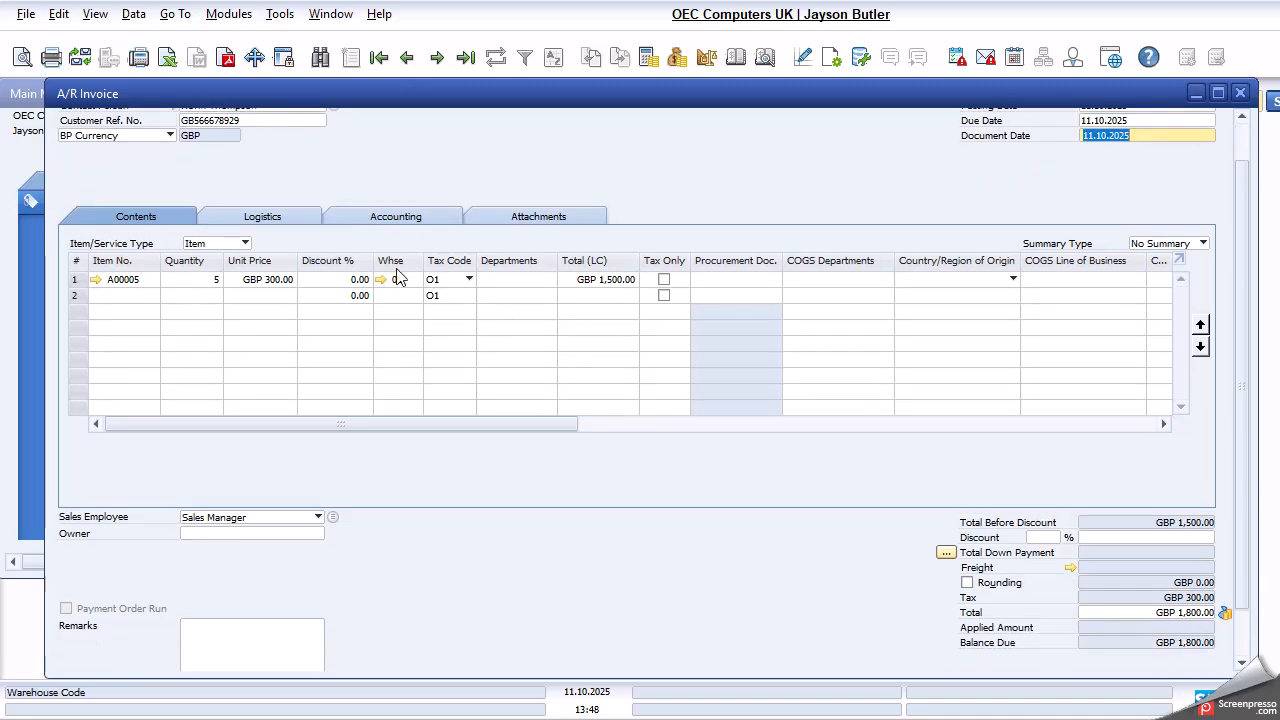
{"action": "key", "text": "ctrl+Tab"}
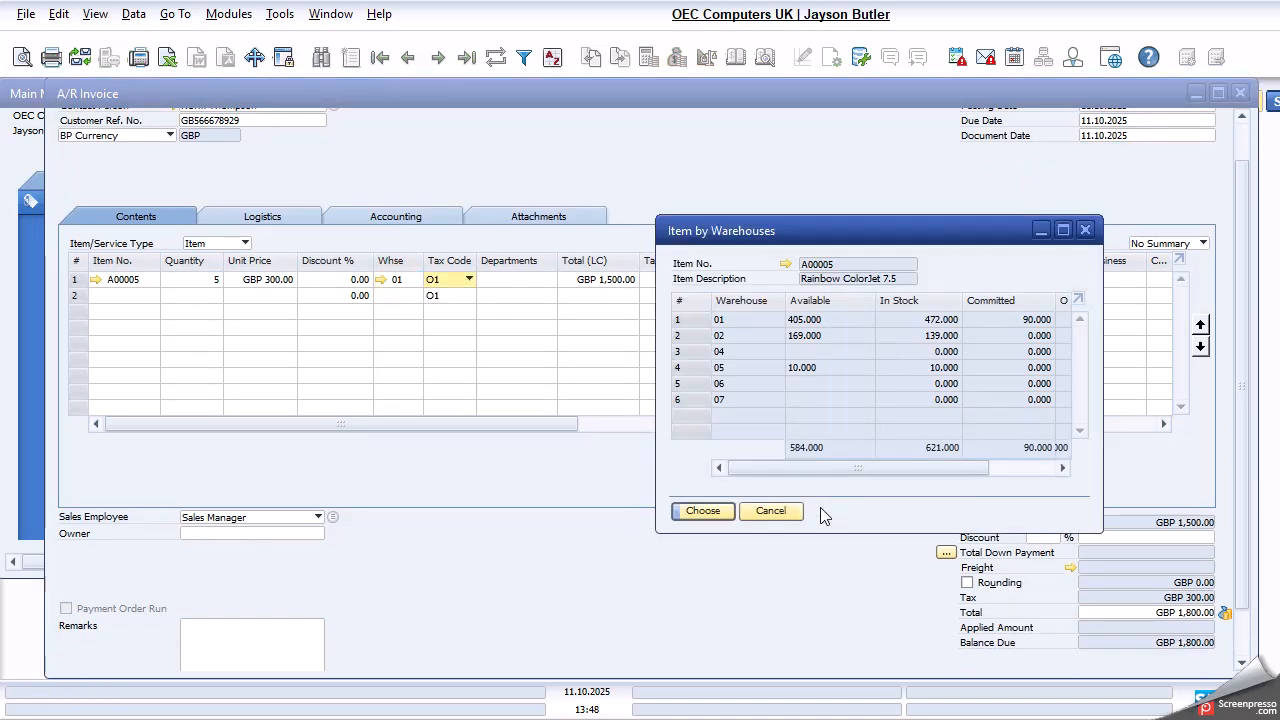
{"action": "left_click", "coordinate": [771, 511]}
- Add the A/R invoice and accept all confirmation messages, including the duplicate customer reference and missing owner
{"action": "left_click", "coordinate": [100, 655]}
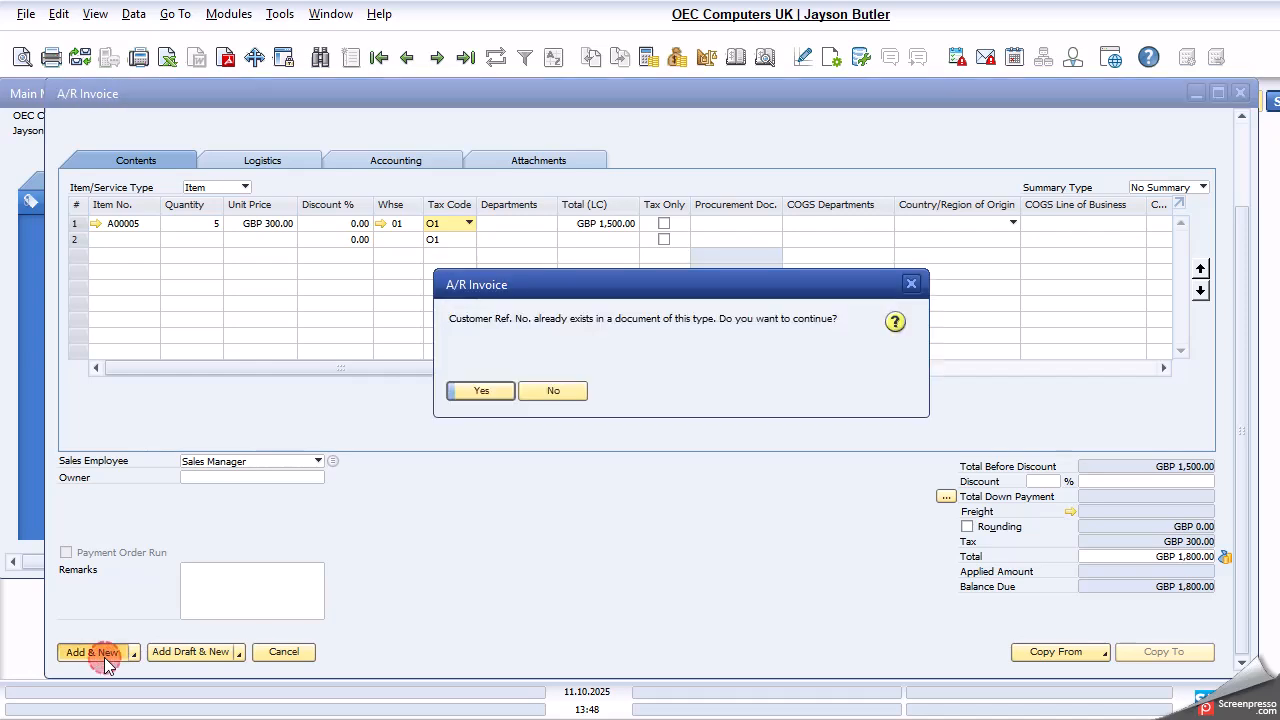
{"action": "left_click", "coordinate": [480, 393]}
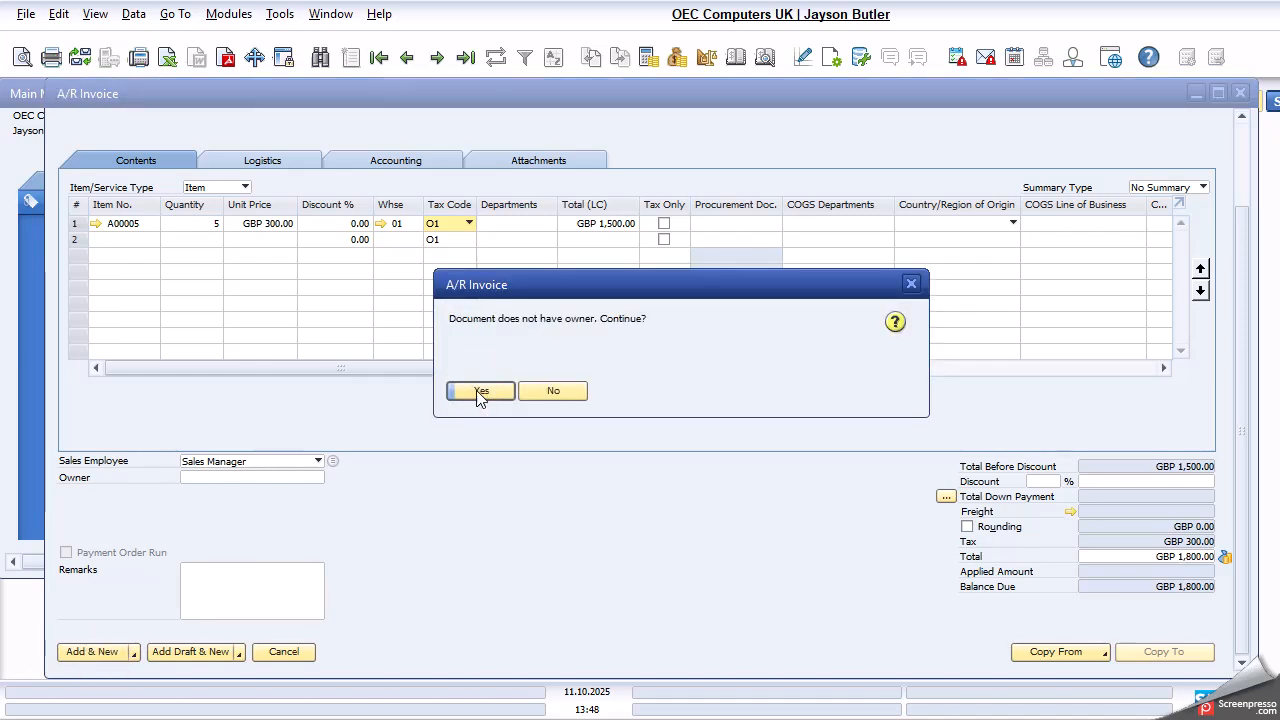
{"action": "left_click", "coordinate": [480, 391]}
{"action": "left_click", "coordinate": [480, 391]}
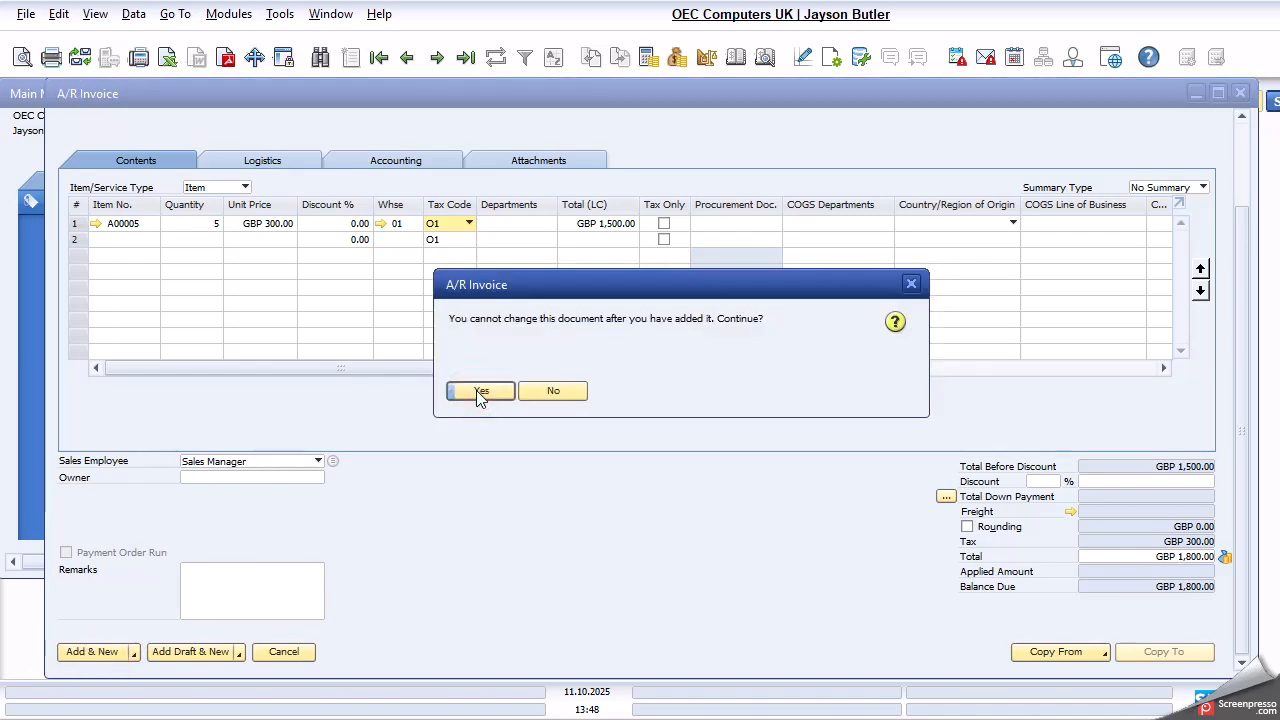
{"action": "left_click", "coordinate": [480, 391]}
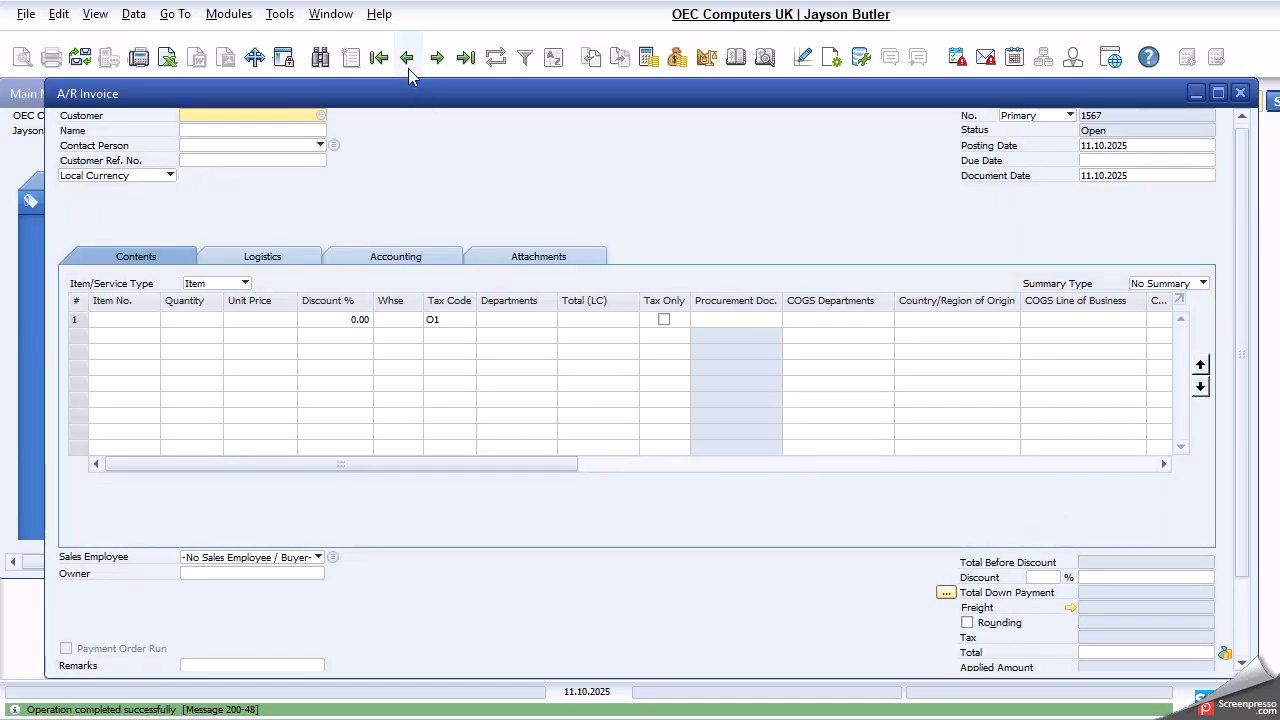
- Go back to the invoice just added, check SandBox1's account balance in its master data, and close the master data
{"action": "left_click", "coordinate": [407, 60]}
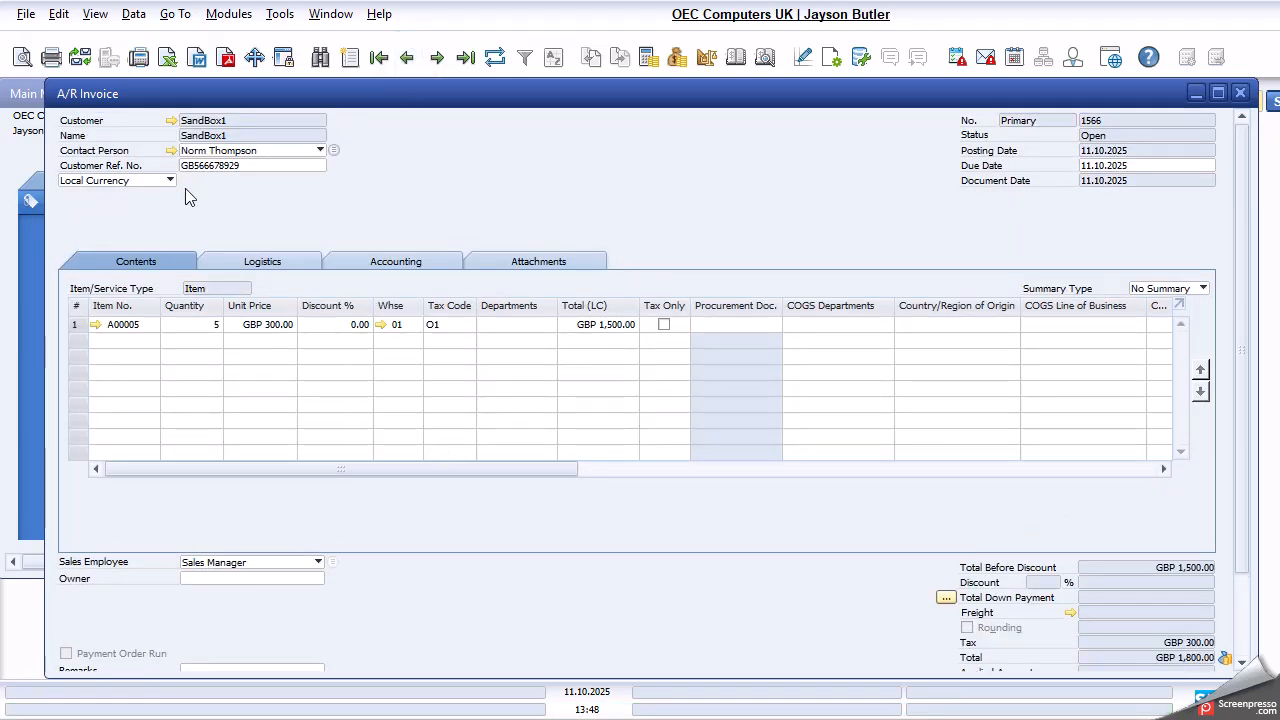
{"action": "left_click", "coordinate": [171, 120]}
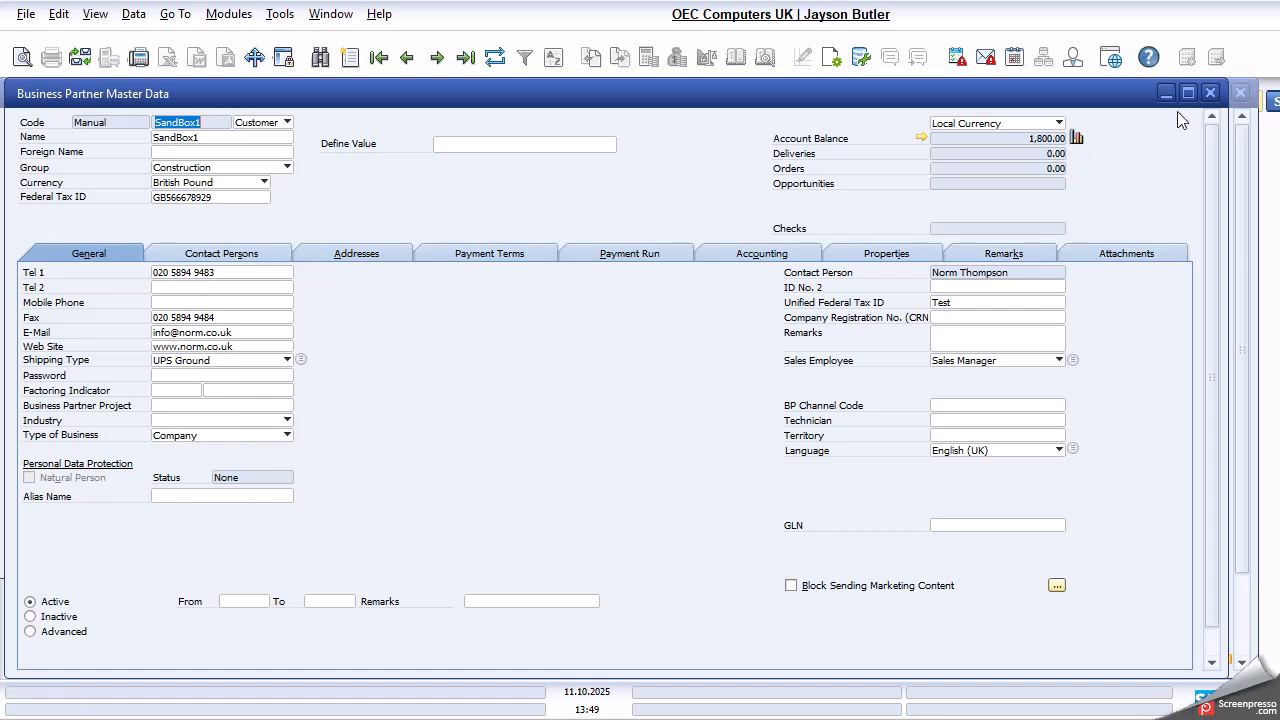
{"action": "left_click", "coordinate": [1209, 95]}
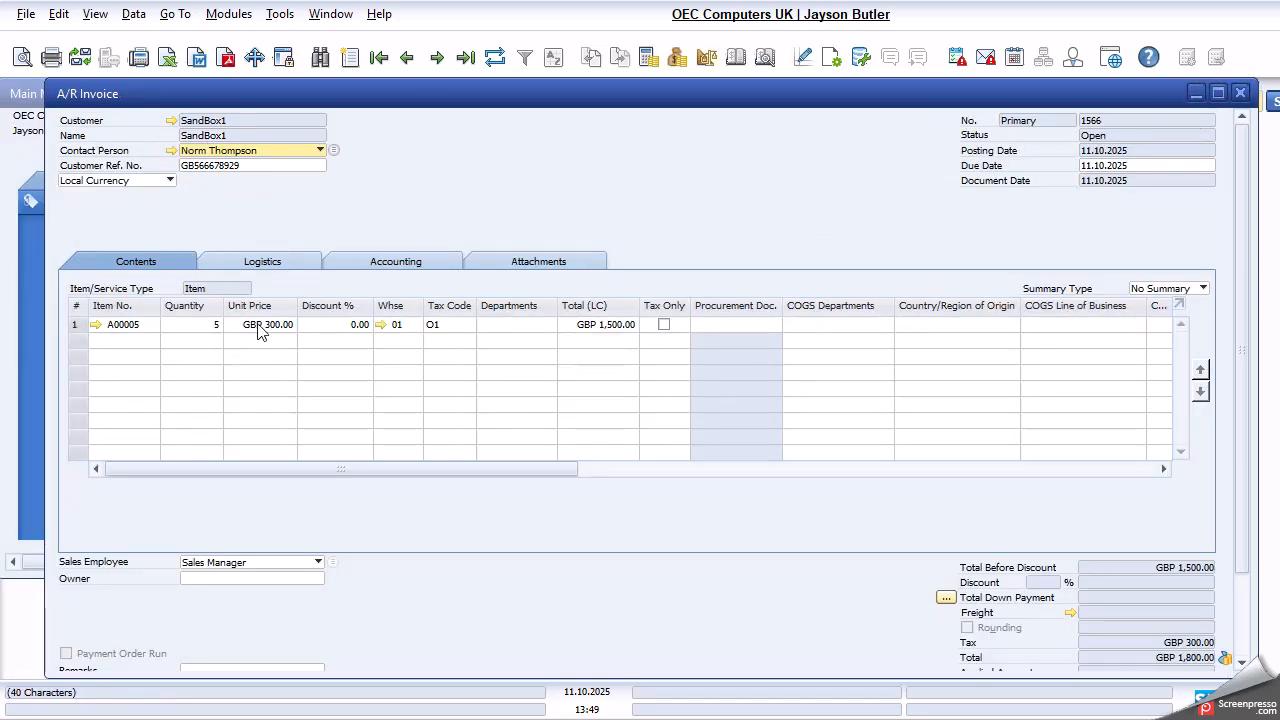
- Copy the SandBox1 invoice to a new A/R credit memo
{"action": "scroll", "coordinate": [1205, 466], "scroll_direction": "down", "scroll_amount": 3}
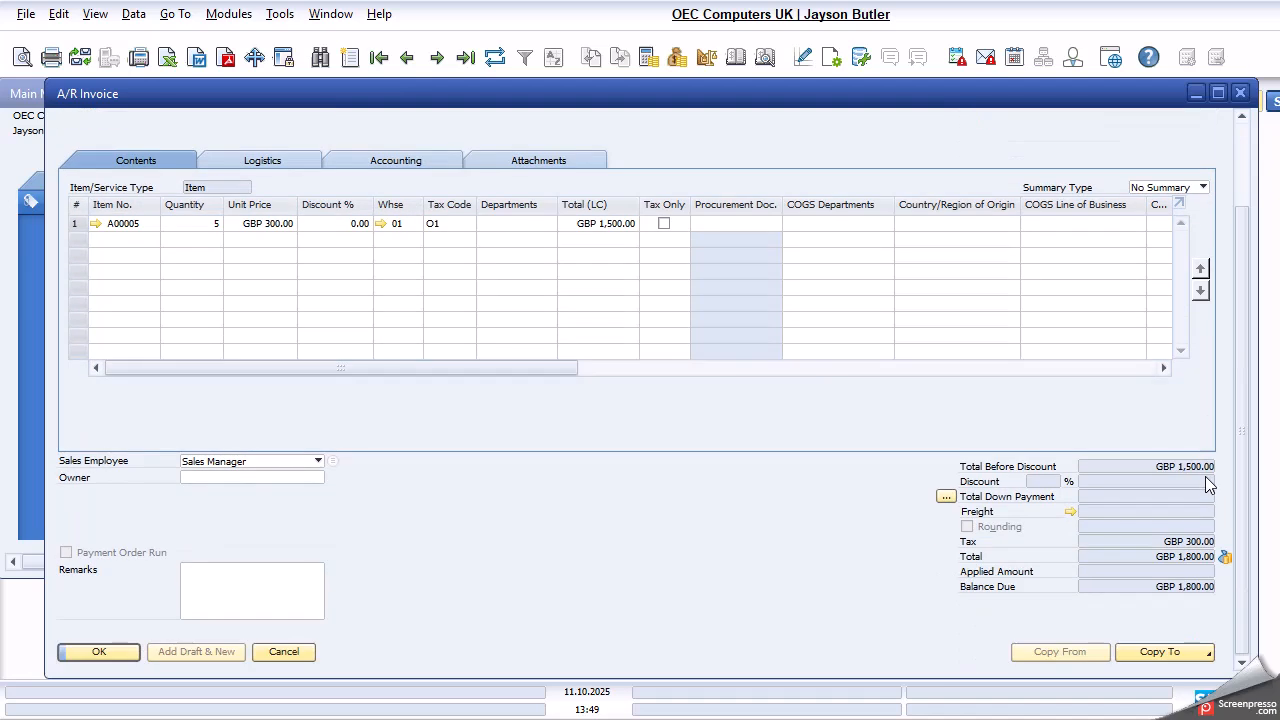
{"action": "left_click_drag", "start_coordinate": [1266, 365], "coordinate": [1138, 360]}
{"action": "left_click_drag", "start_coordinate": [912, 658], "coordinate": [1014, 662]}
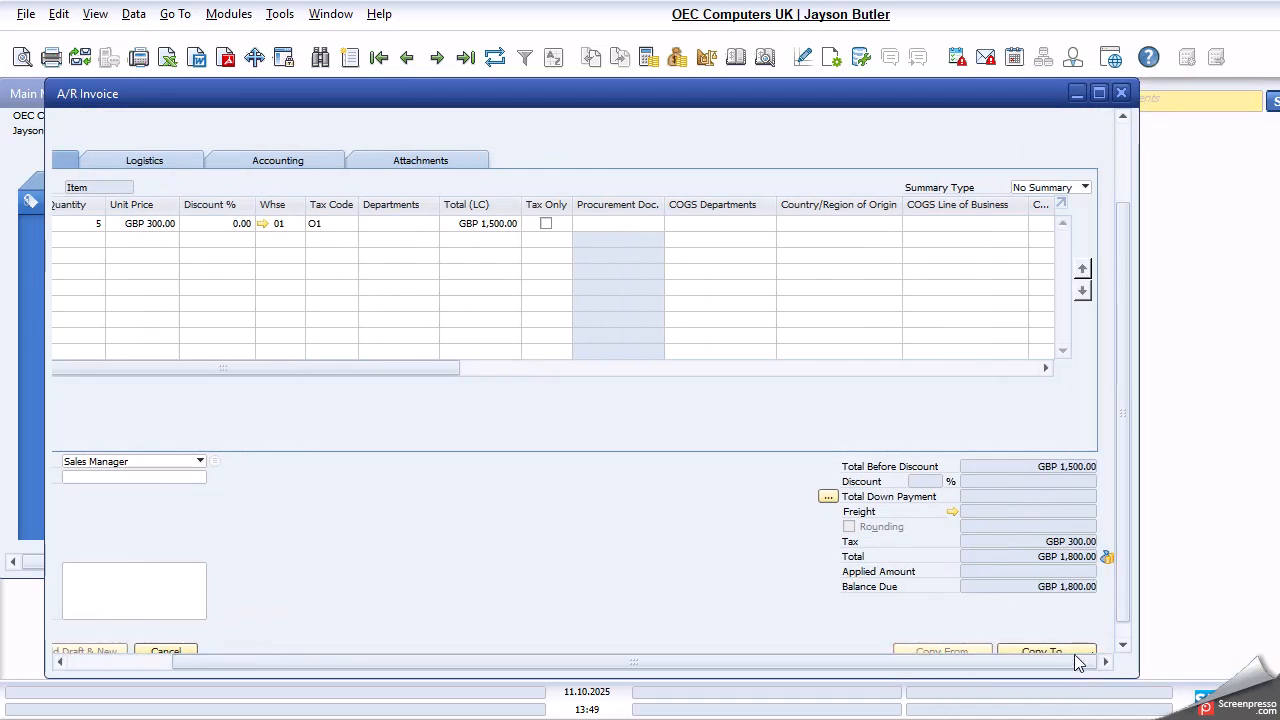
{"action": "left_click", "coordinate": [1063, 650]}
{"action": "left_click", "coordinate": [1059, 637]}
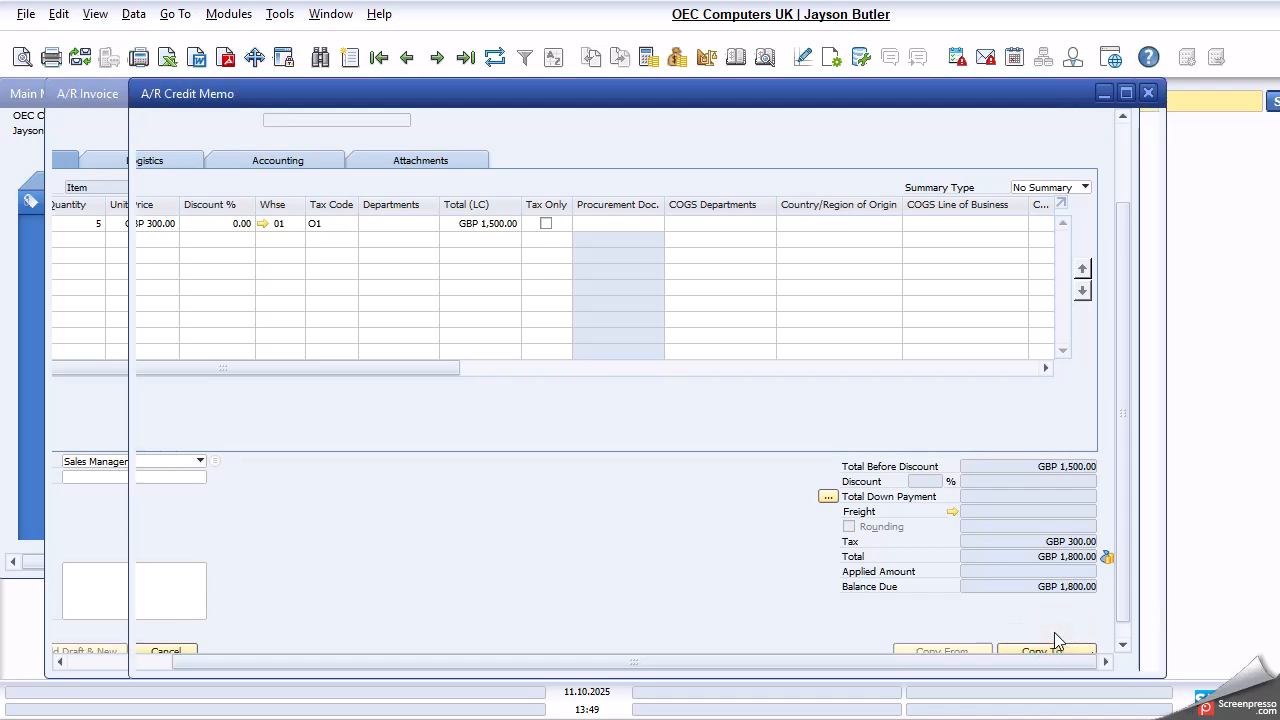
- Set the quantity of item A00005 on the credit memo to 3
{"action": "left_click", "coordinate": [278, 324]}
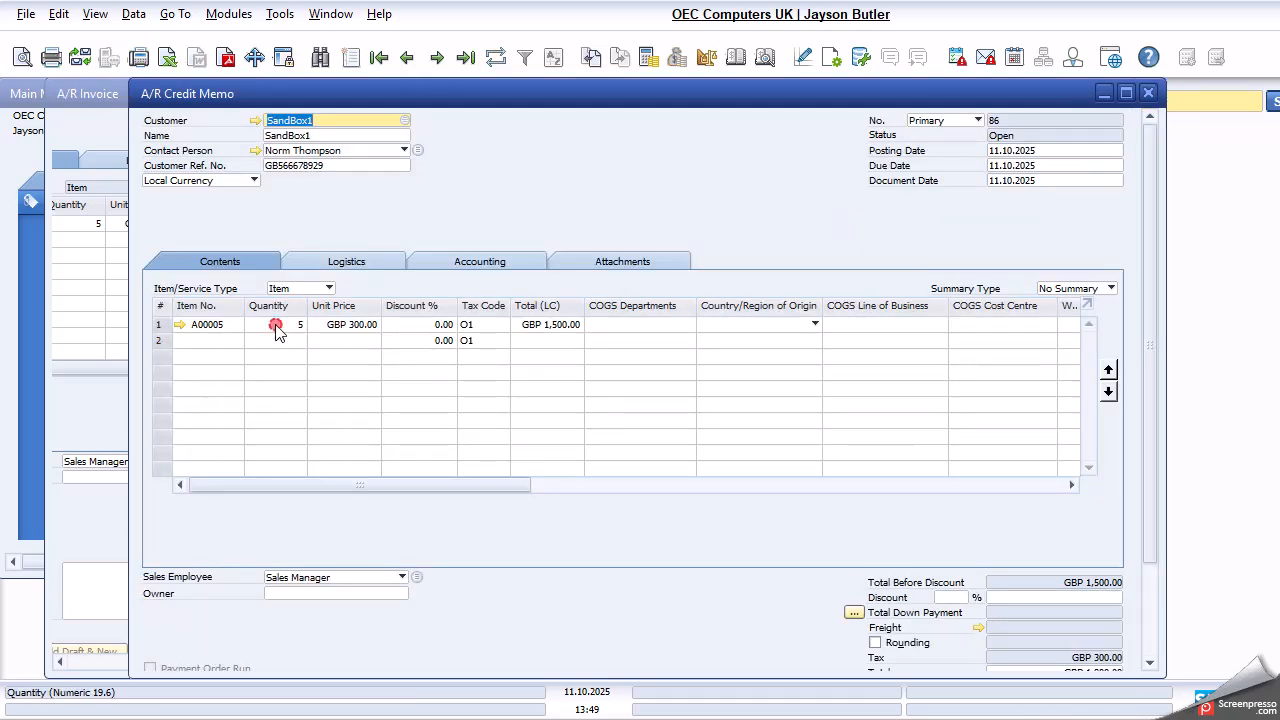
{"action": "type", "text": "3"}
{"action": "key", "text": "Tab"}
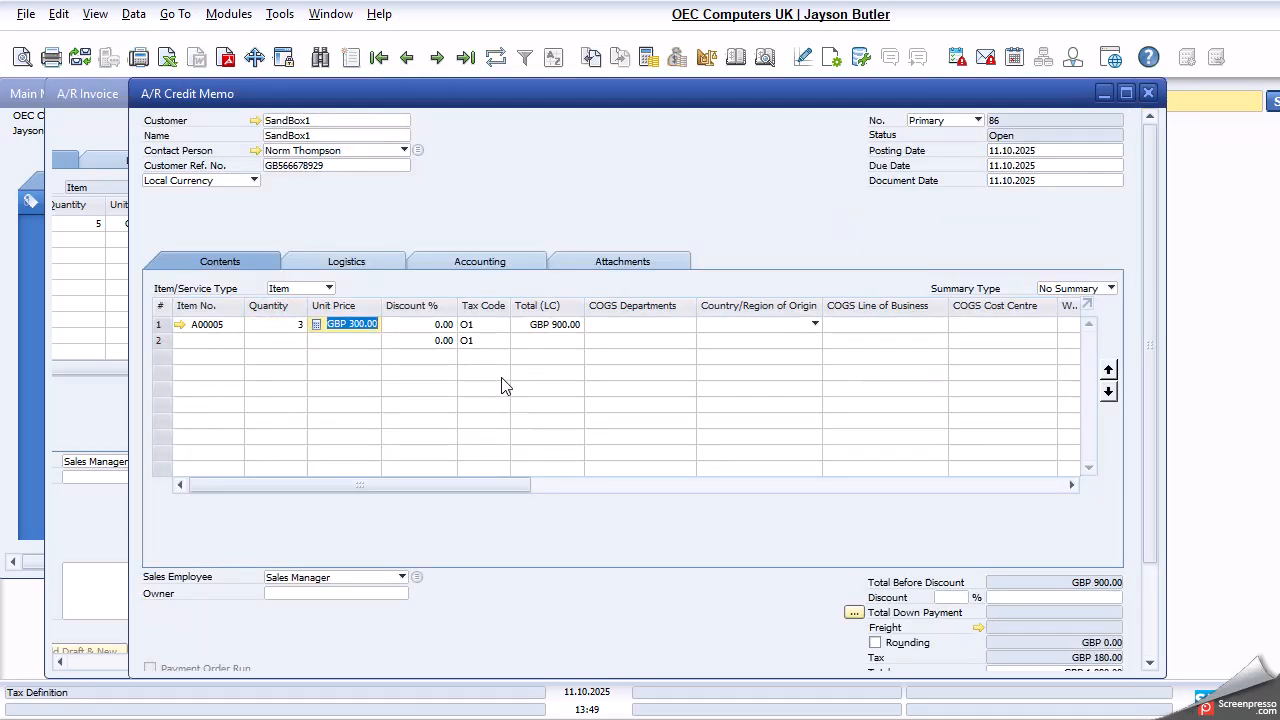
- Preview the credit memo's journal entry, examine its debit and credit postings, and close the preview
{"action": "left_click", "coordinate": [765, 58]}
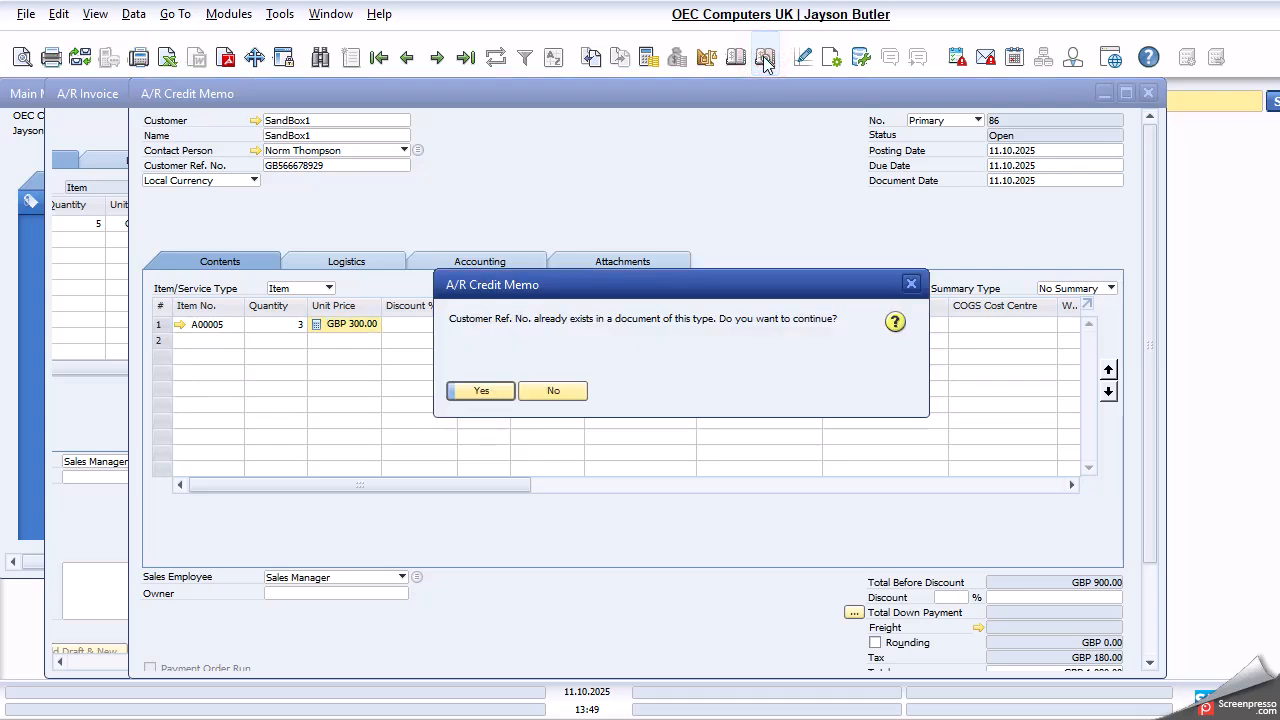
{"action": "left_click", "coordinate": [482, 391]}
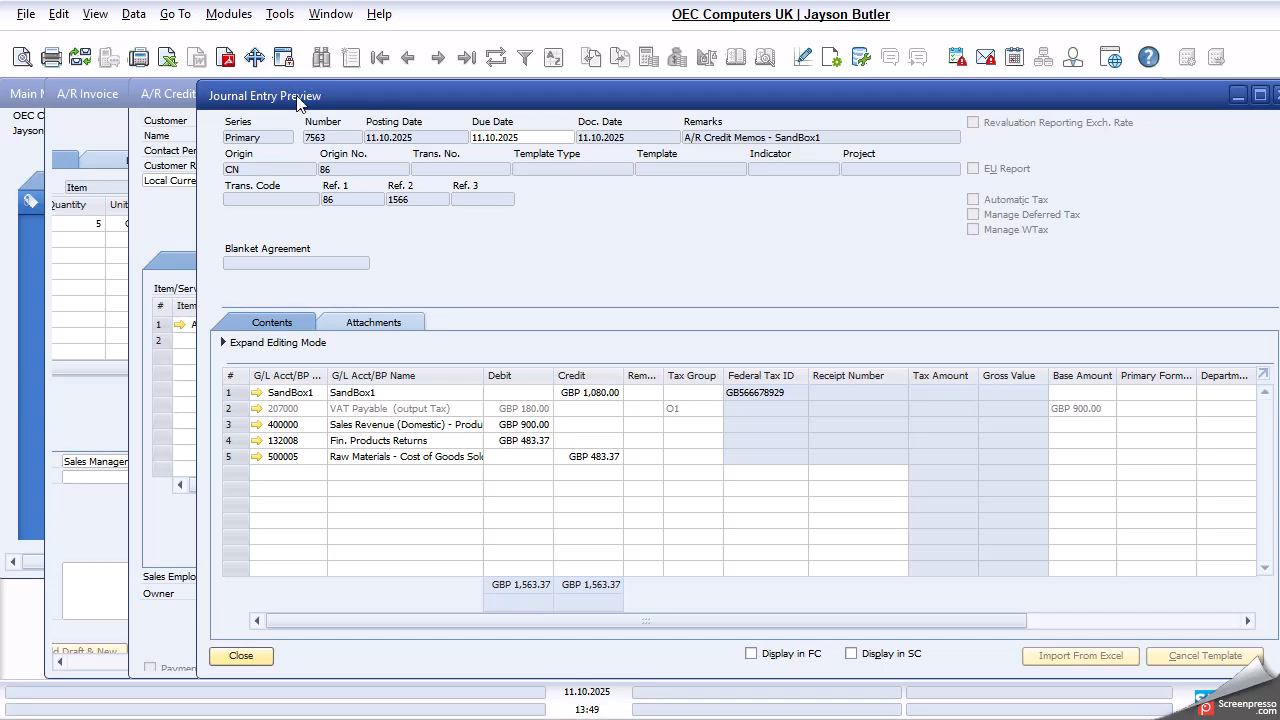
{"action": "left_click_drag", "start_coordinate": [297, 103], "coordinate": [556, 182]}
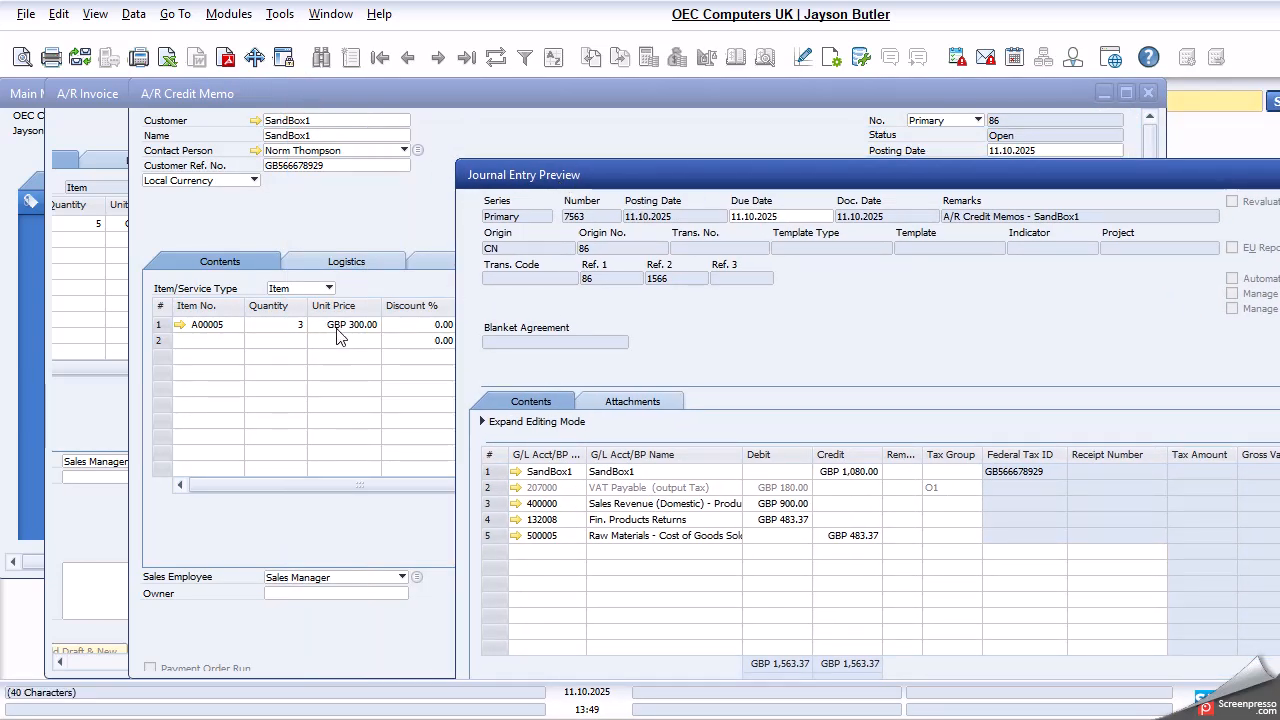
{"action": "left_click_drag", "start_coordinate": [685, 180], "coordinate": [464, 138]}
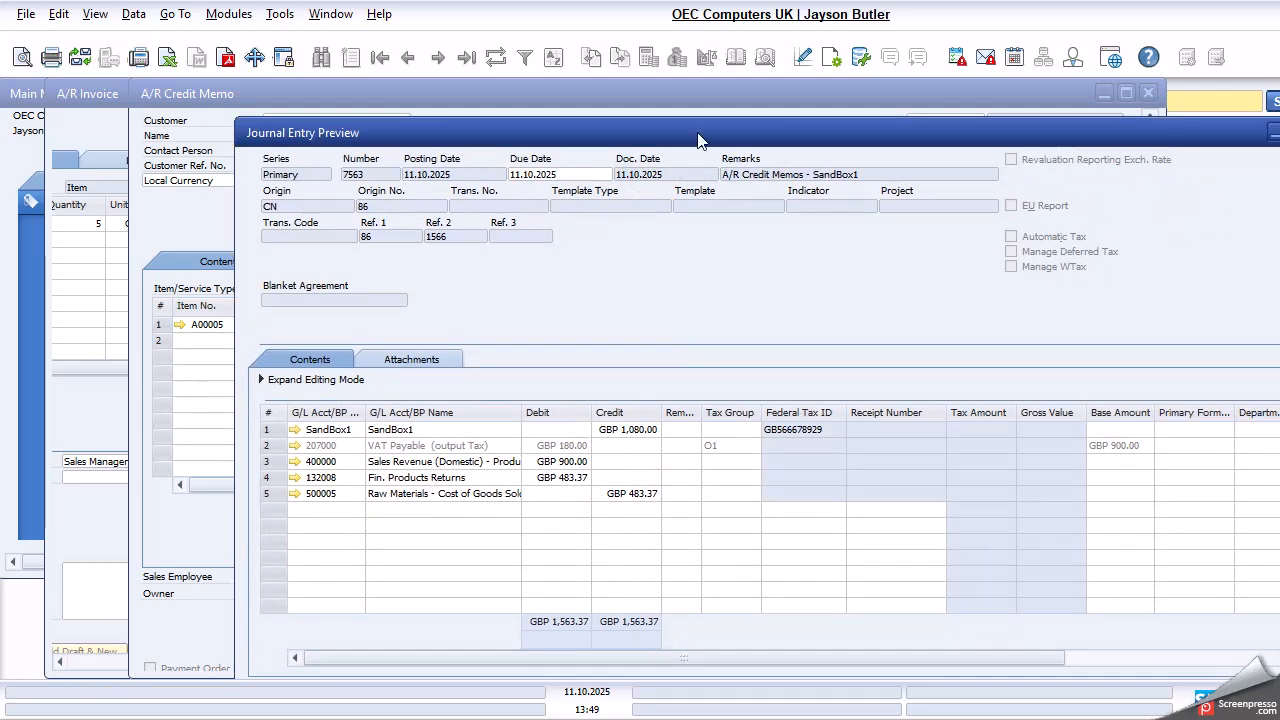
{"action": "left_click_drag", "start_coordinate": [698, 140], "coordinate": [480, 130]}
{"action": "left_click", "coordinate": [1092, 108]}
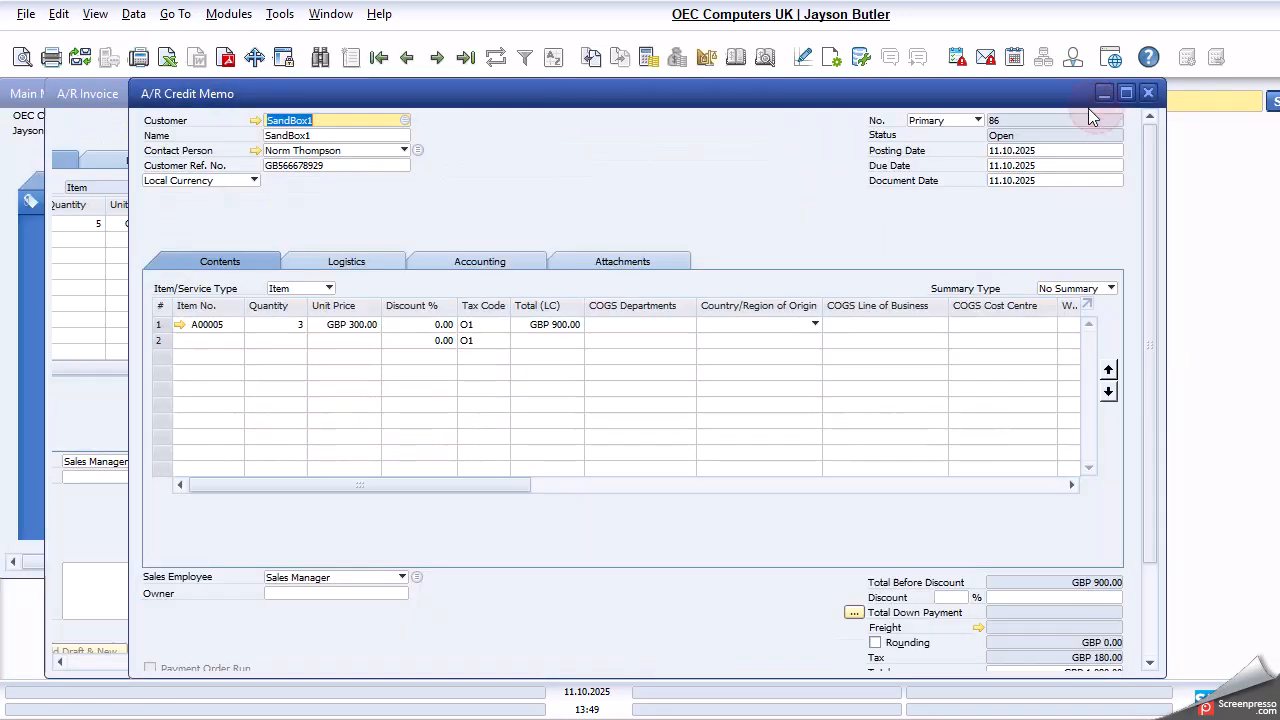
- Add the A/R credit memo and confirm its posting
{"action": "scroll", "coordinate": [449, 503], "scroll_direction": "down", "scroll_amount": 3}
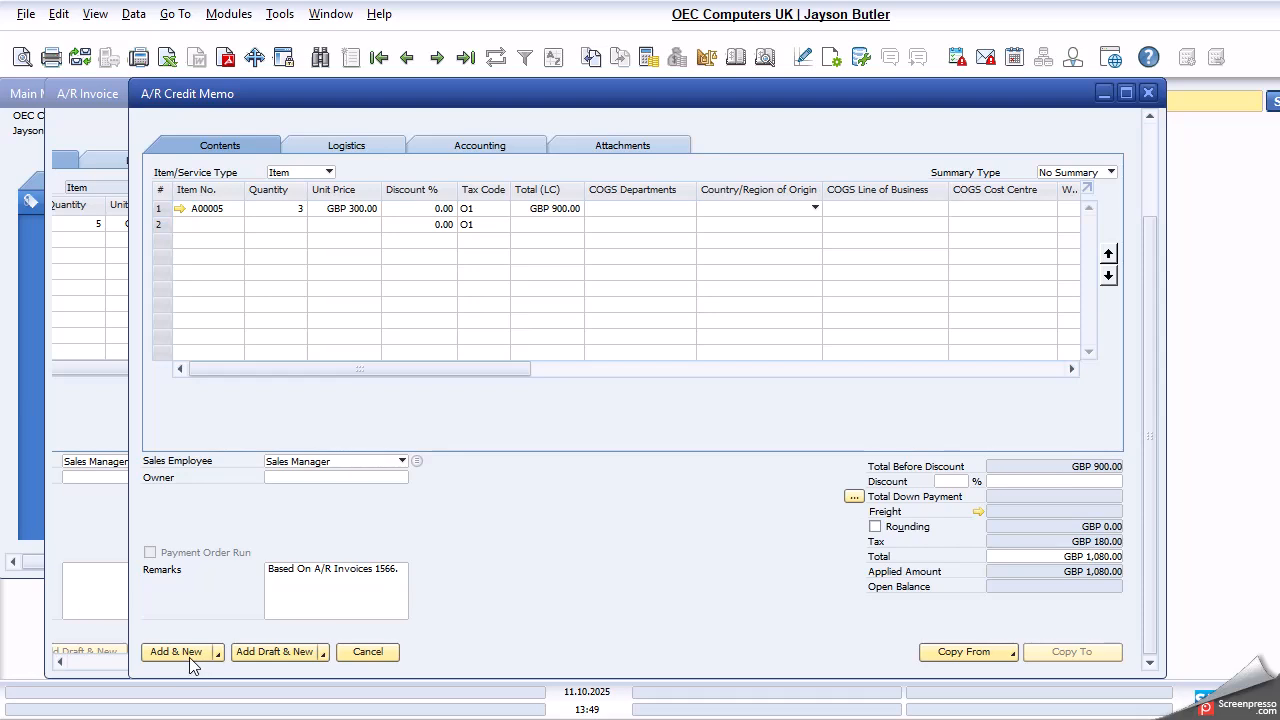
{"action": "left_click", "coordinate": [190, 659]}
{"action": "left_click", "coordinate": [487, 390]}
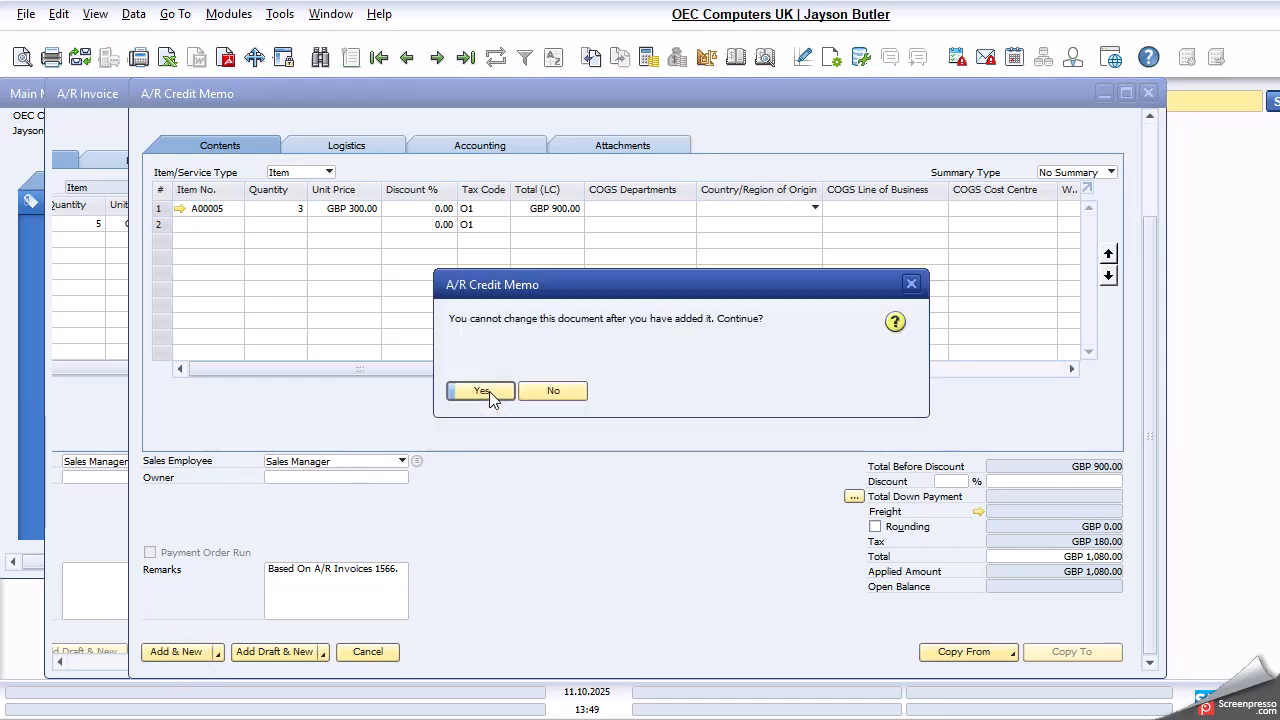
{"action": "left_click", "coordinate": [489, 391]}
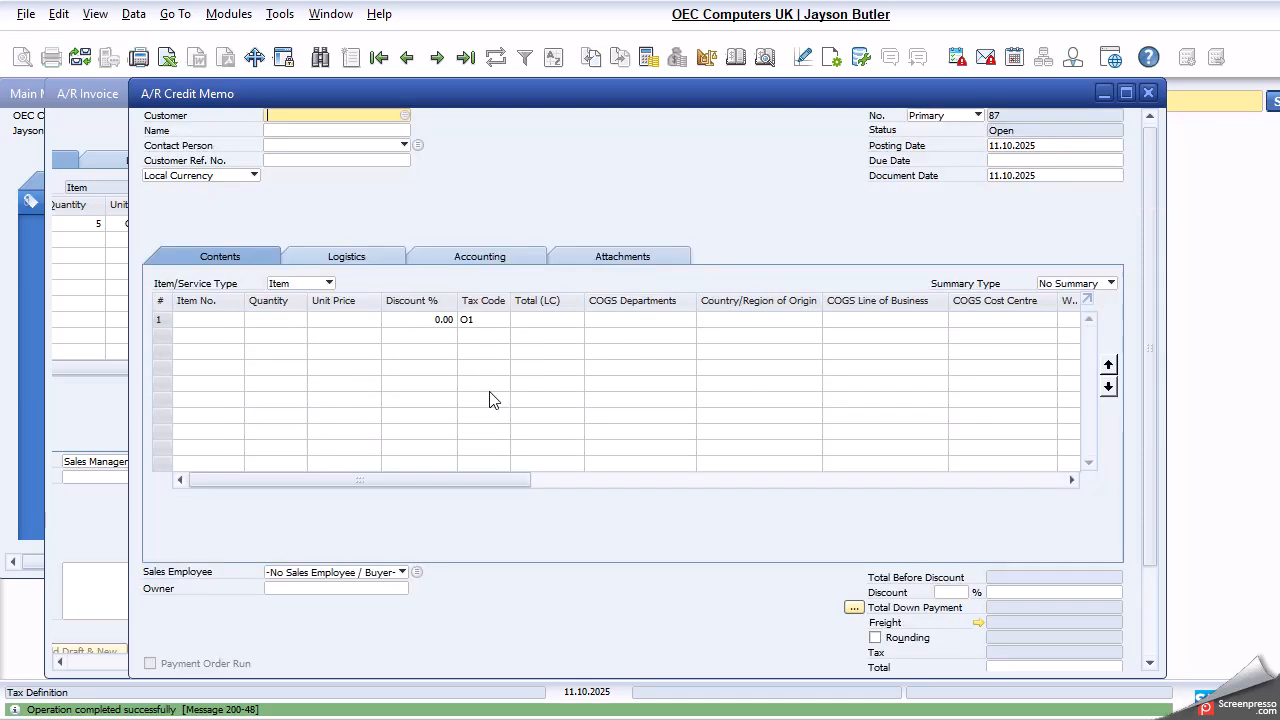
- Display the credit memo just added, examine its status, totals and remarks, and open its base invoice
{"action": "left_click", "coordinate": [407, 57]}
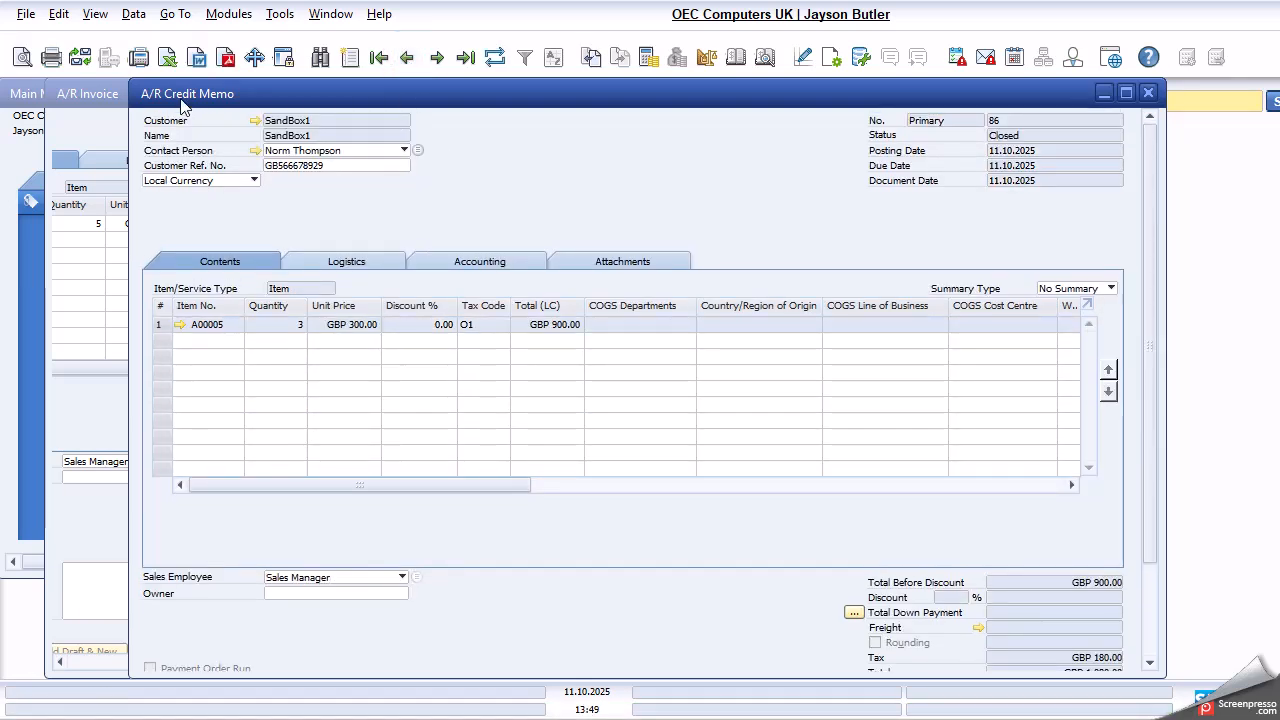
{"action": "scroll", "coordinate": [640, 250], "scroll_direction": "down", "scroll_amount": 1}
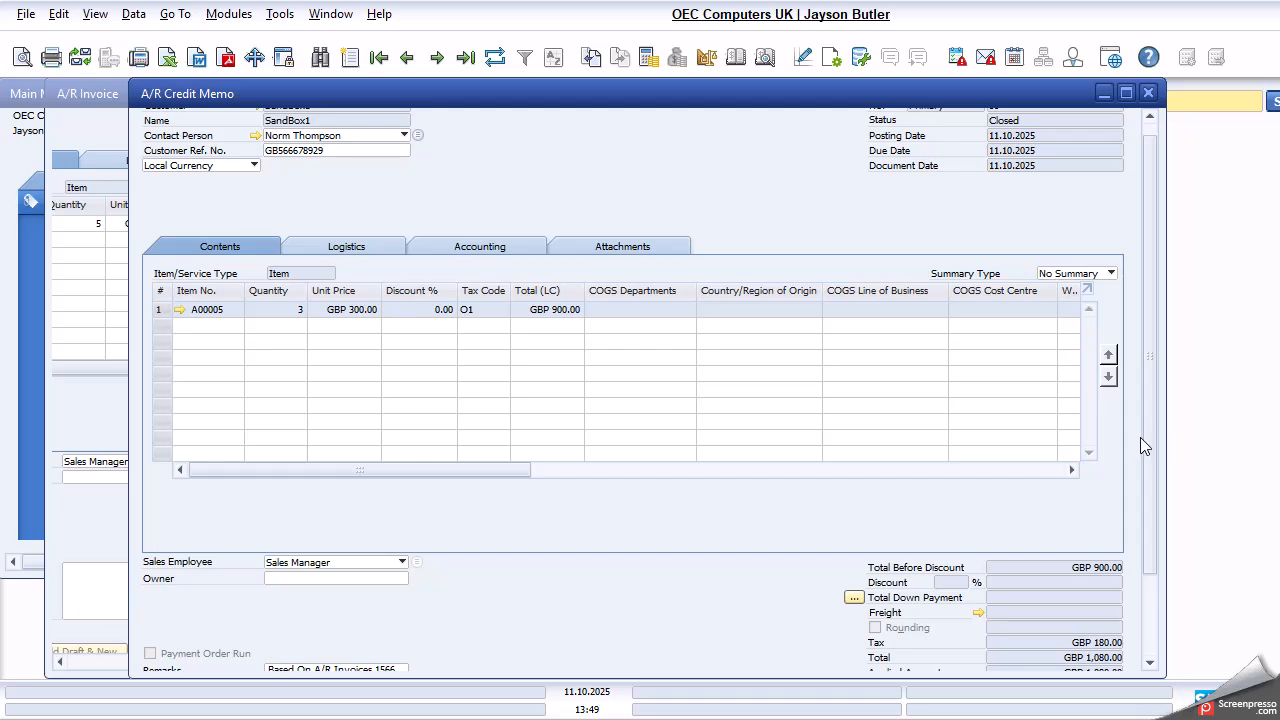
{"action": "left_click_drag", "start_coordinate": [1152, 435], "coordinate": [1155, 546]}
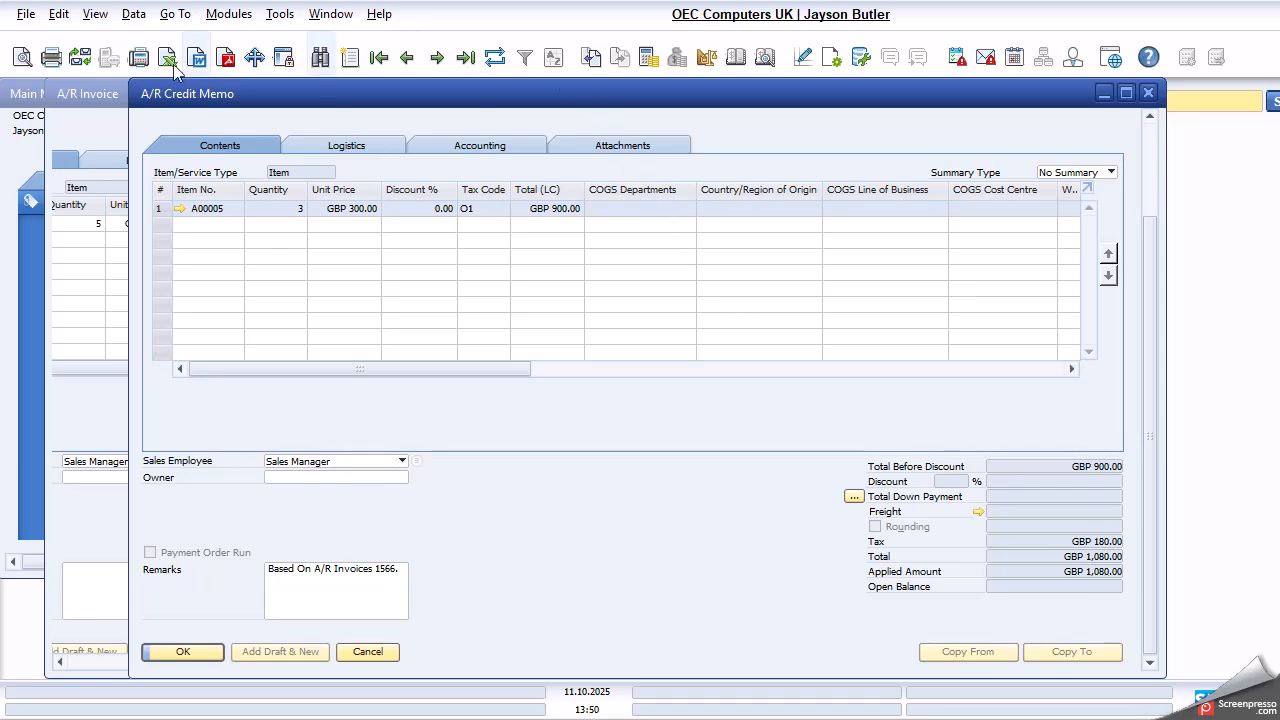
{"action": "left_click", "coordinate": [596, 62]}
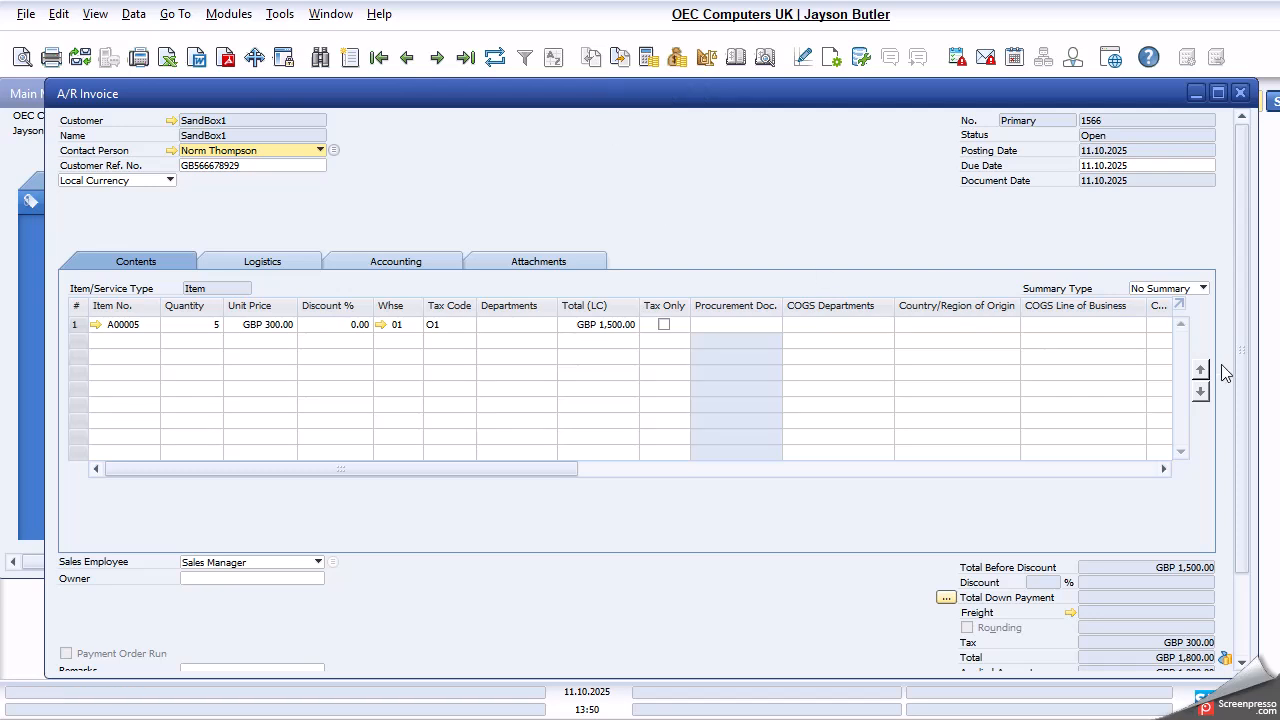
- Examine the base invoice's applied amount and balance due, and copy its customer code
{"action": "scroll", "coordinate": [1221, 364], "scroll_direction": "down", "scroll_amount": 2}
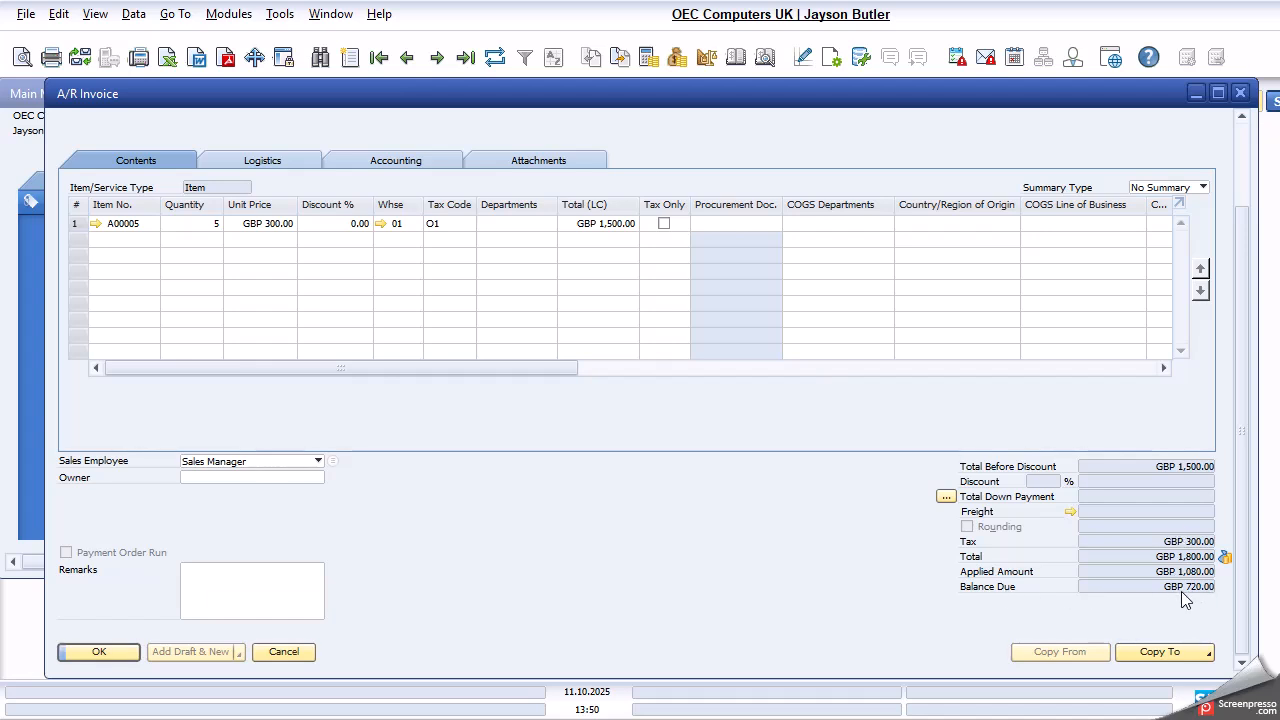
{"action": "scroll", "coordinate": [1228, 327], "scroll_direction": "up", "scroll_amount": 2}
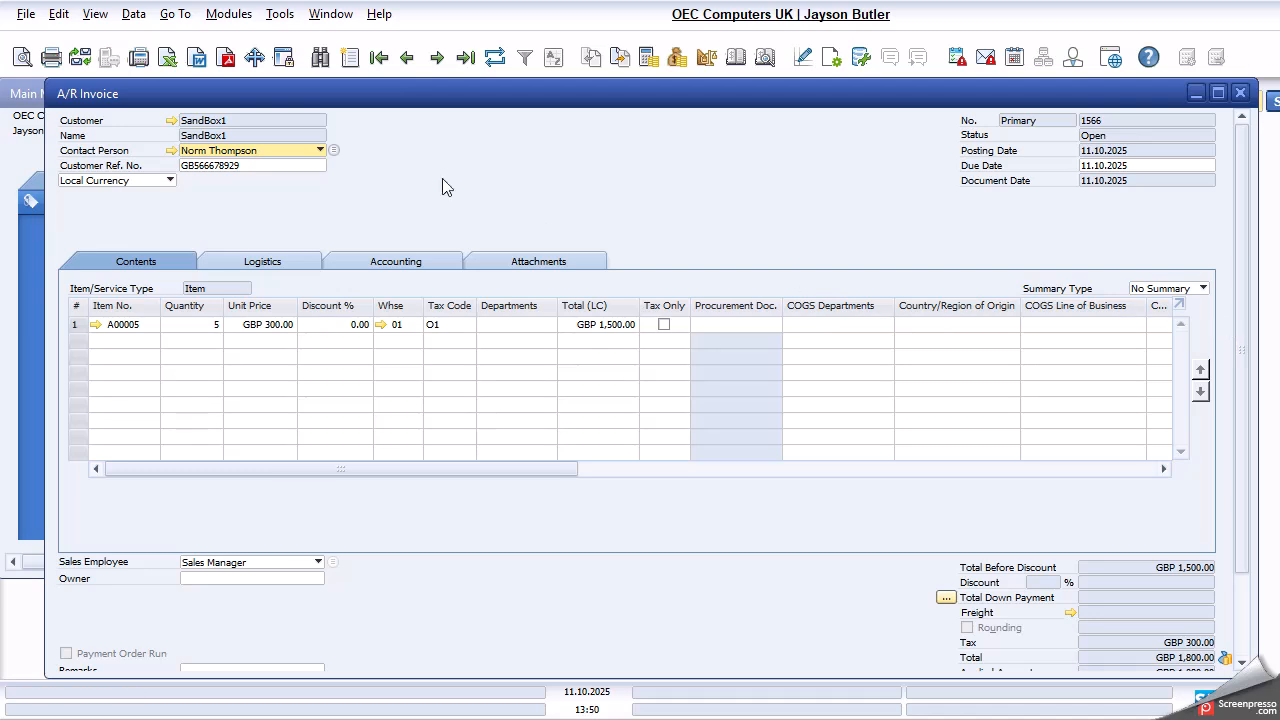
{"action": "right_click", "coordinate": [200, 120]}
{"action": "left_click", "coordinate": [258, 137]}
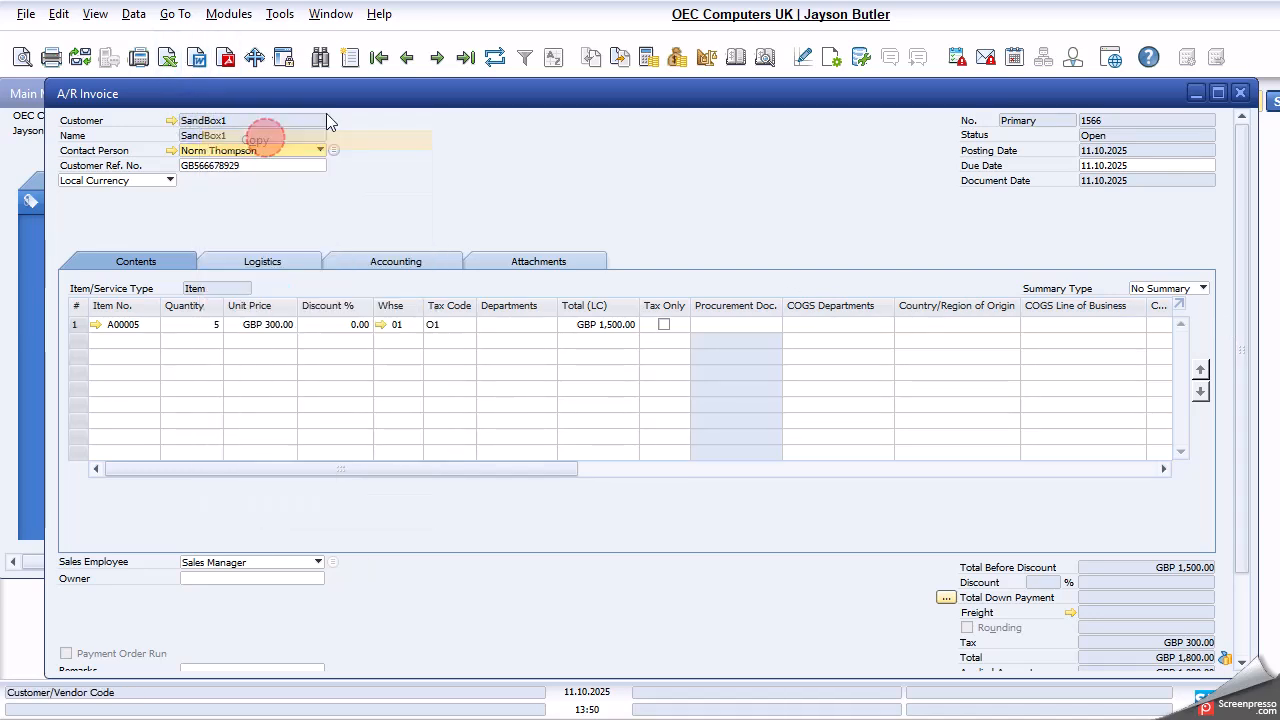
- Run the annual sales analysis report by customer for SandBox1 invoices posted on 11.10.2025
{"action": "left_click", "coordinate": [230, 14]}
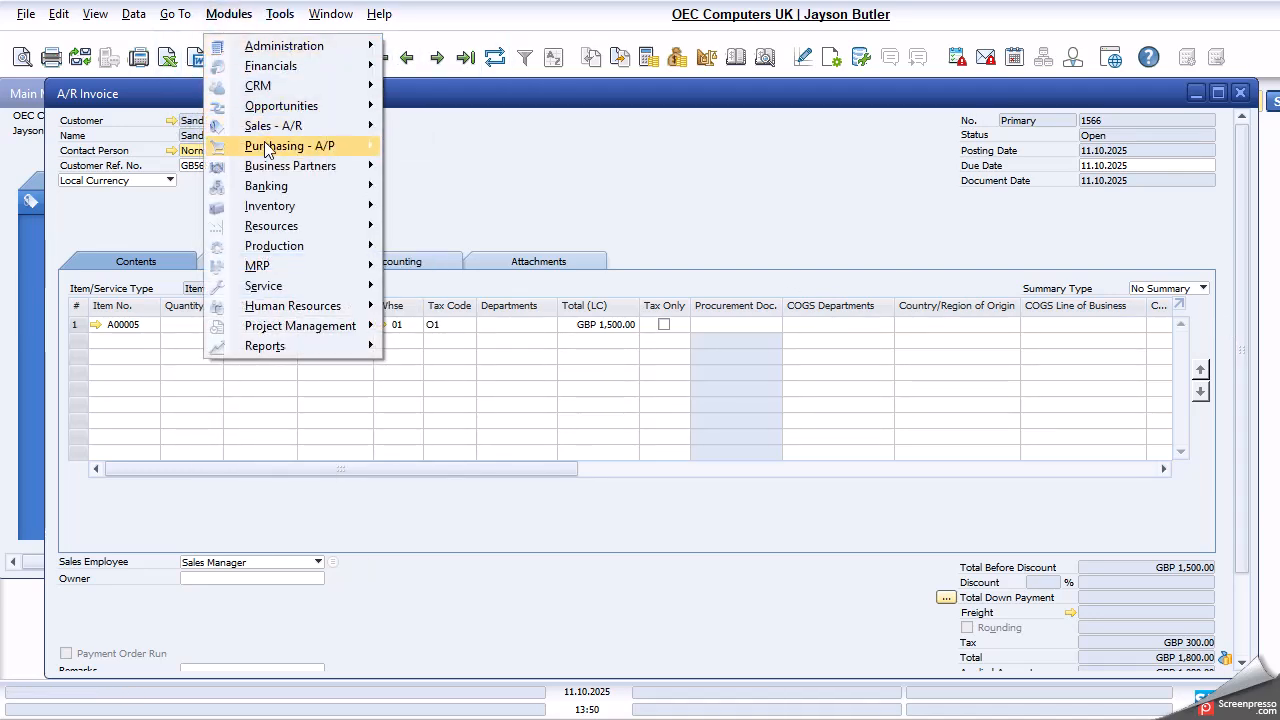
{"action": "mouse_move", "coordinate": [288, 133]}
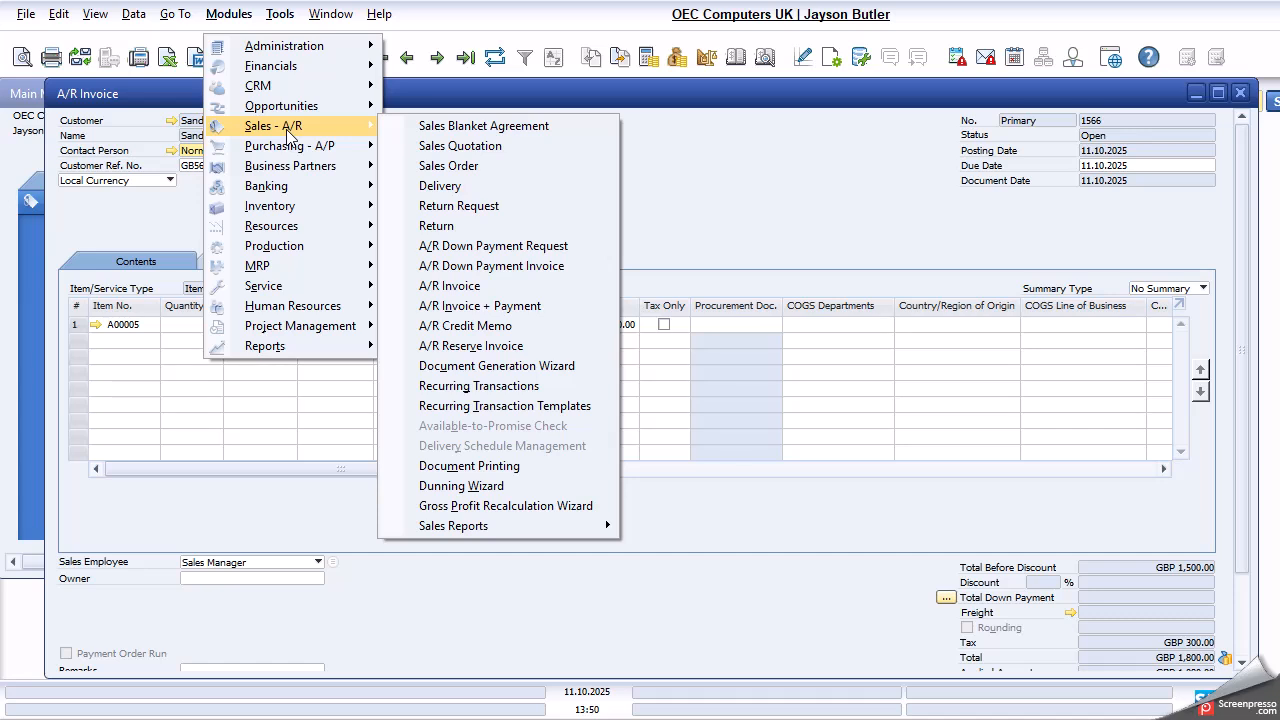
{"action": "mouse_move", "coordinate": [508, 523]}
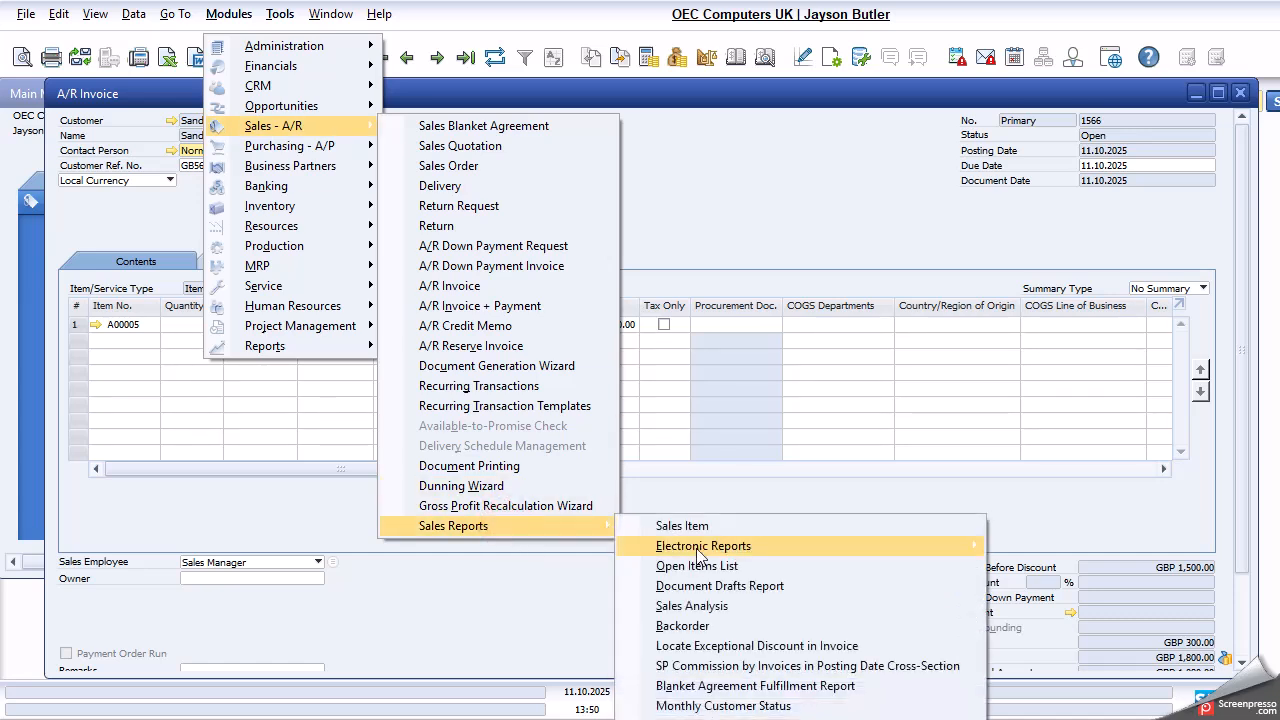
{"action": "left_click", "coordinate": [721, 605]}
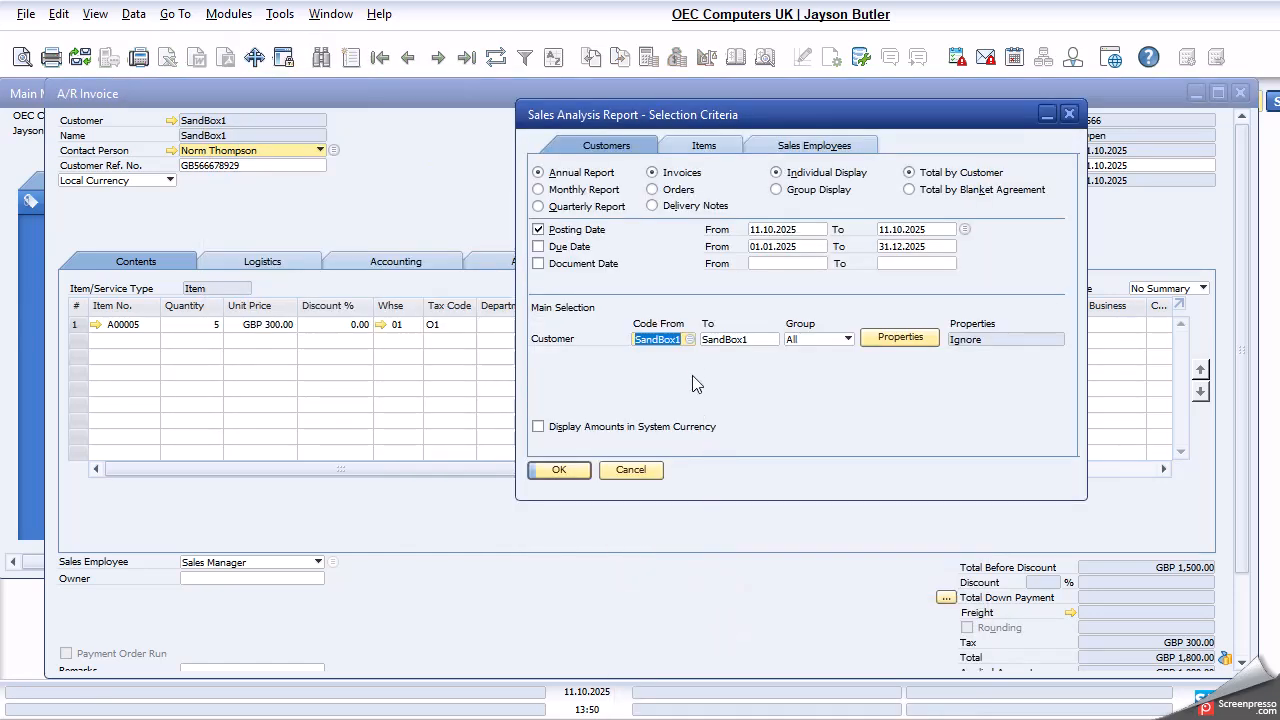
{"action": "left_click", "coordinate": [559, 470]}
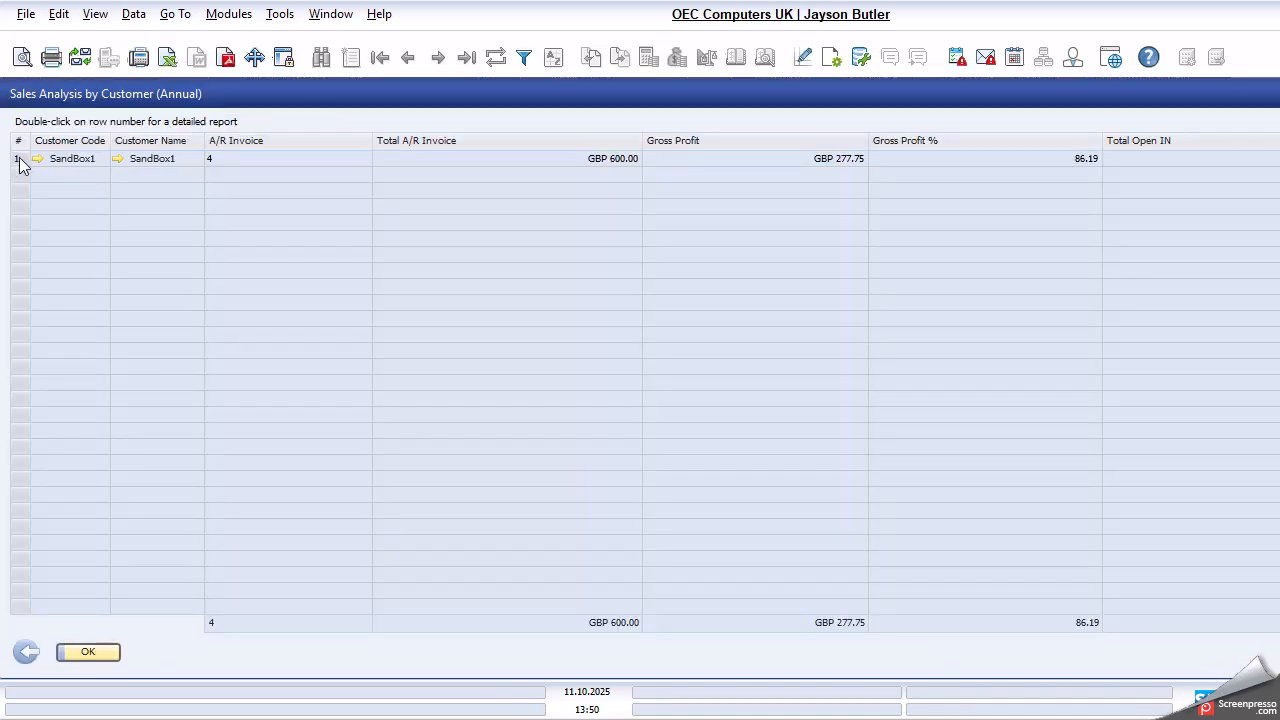
- Open the detailed report for SandBox1, examine its sales amounts, and inspect credit memo CN 86 before closing it
{"action": "left_click", "coordinate": [19, 160]}
{"action": "double_click", "coordinate": [19, 160]}
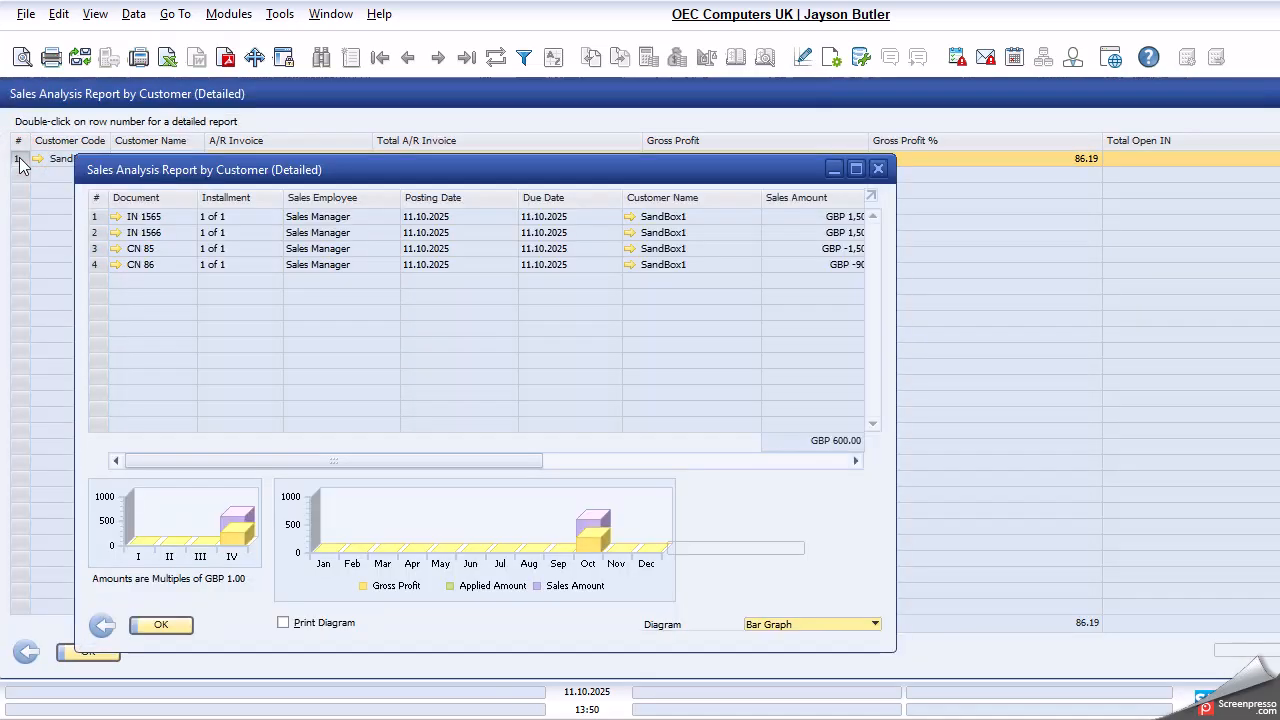
{"action": "left_click", "coordinate": [19, 157]}
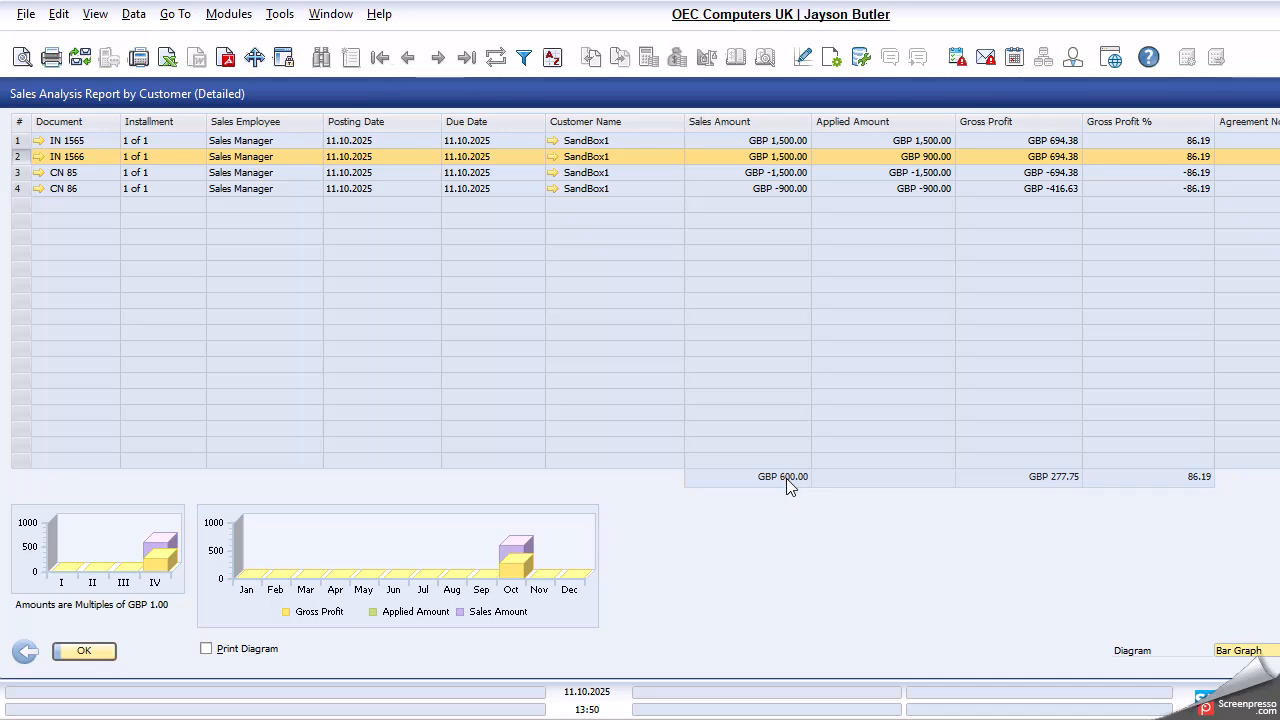
{"action": "left_click", "coordinate": [39, 188]}
{"action": "scroll", "coordinate": [1086, 552], "scroll_direction": "down", "scroll_amount": 5}
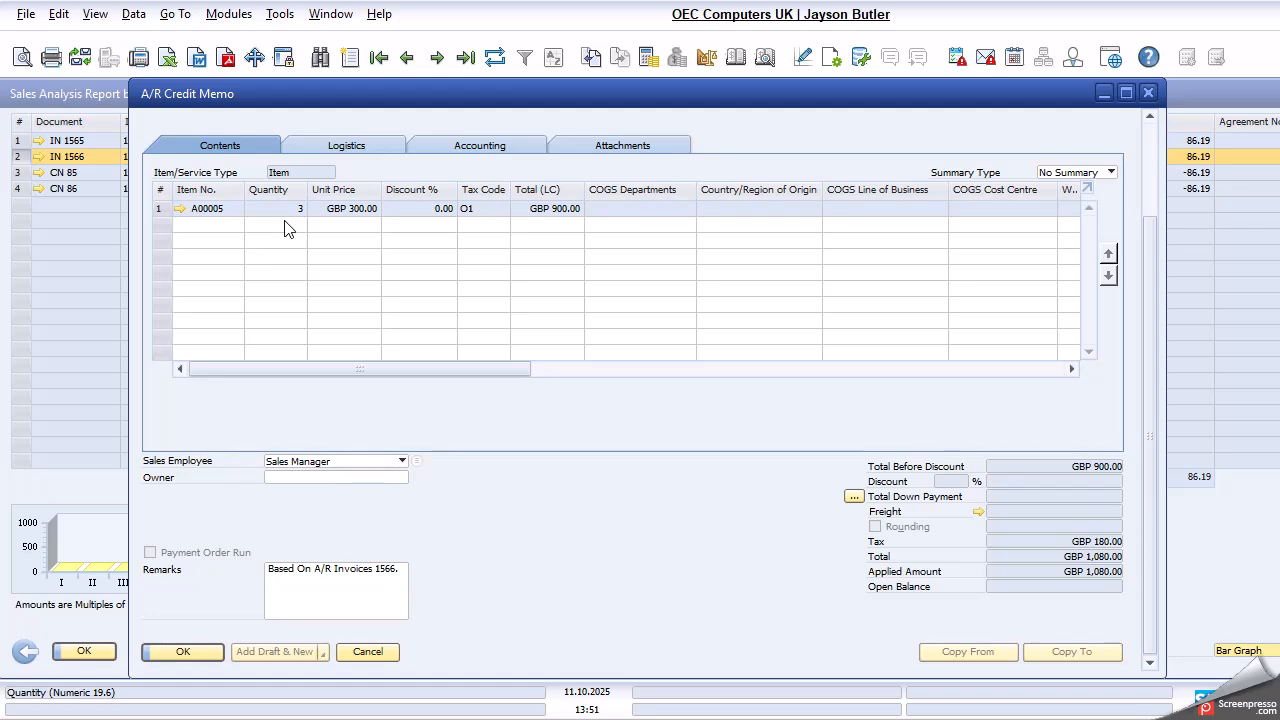
{"action": "left_click", "coordinate": [368, 652]}
- Close the detailed and annual sales analysis reports and cancel the report's selection criteria
{"action": "left_click", "coordinate": [90, 651]}
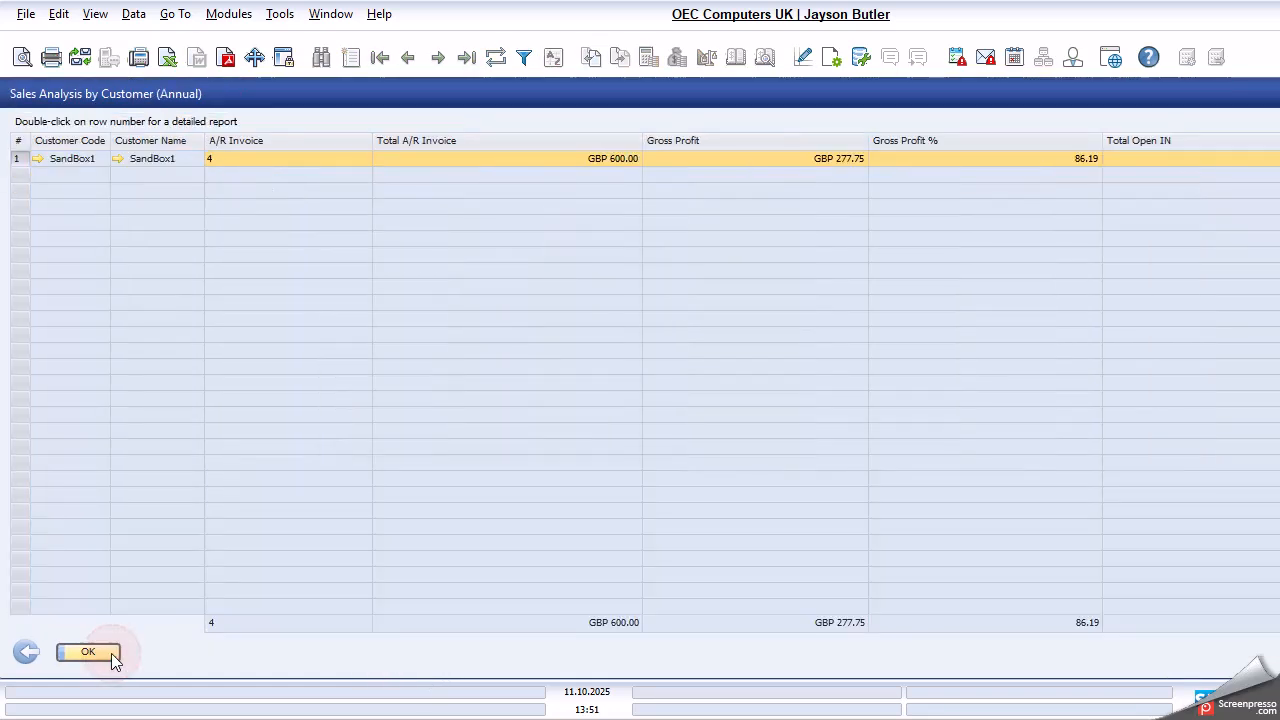
{"action": "left_click", "coordinate": [27, 654]}
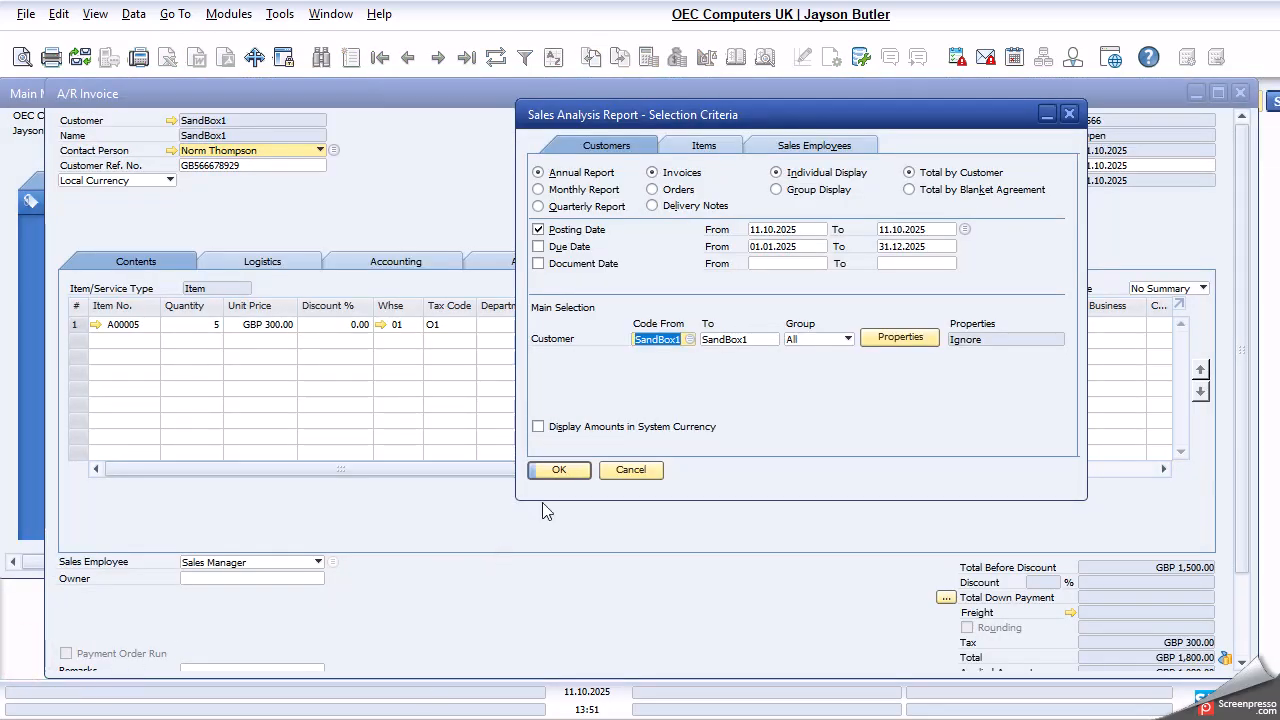
{"action": "left_click", "coordinate": [652, 472]}
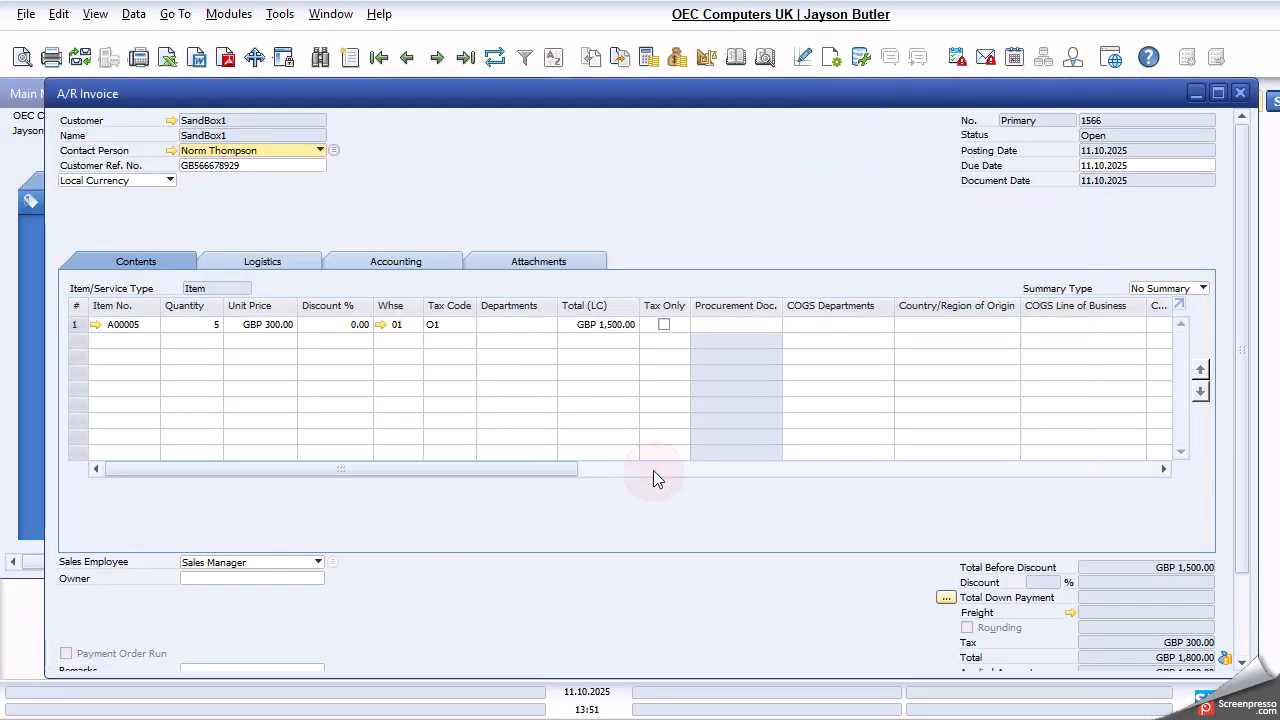
- Copy the customer code from the A/R invoice and close the open invoice and credit memo windows
{"action": "right_click", "coordinate": [200, 128]}
{"action": "left_click", "coordinate": [254, 142]}
{"action": "left_click", "coordinate": [1239, 101]}
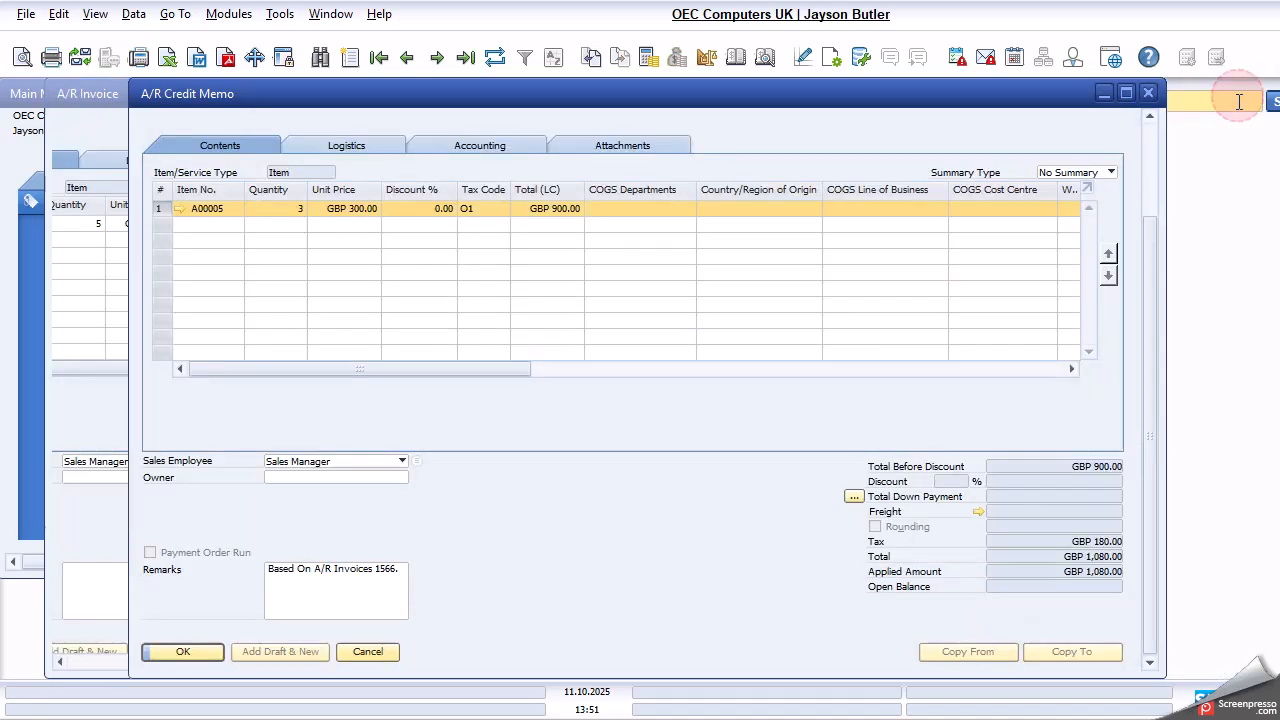
{"action": "left_click", "coordinate": [380, 655]}
{"action": "left_click", "coordinate": [170, 634]}
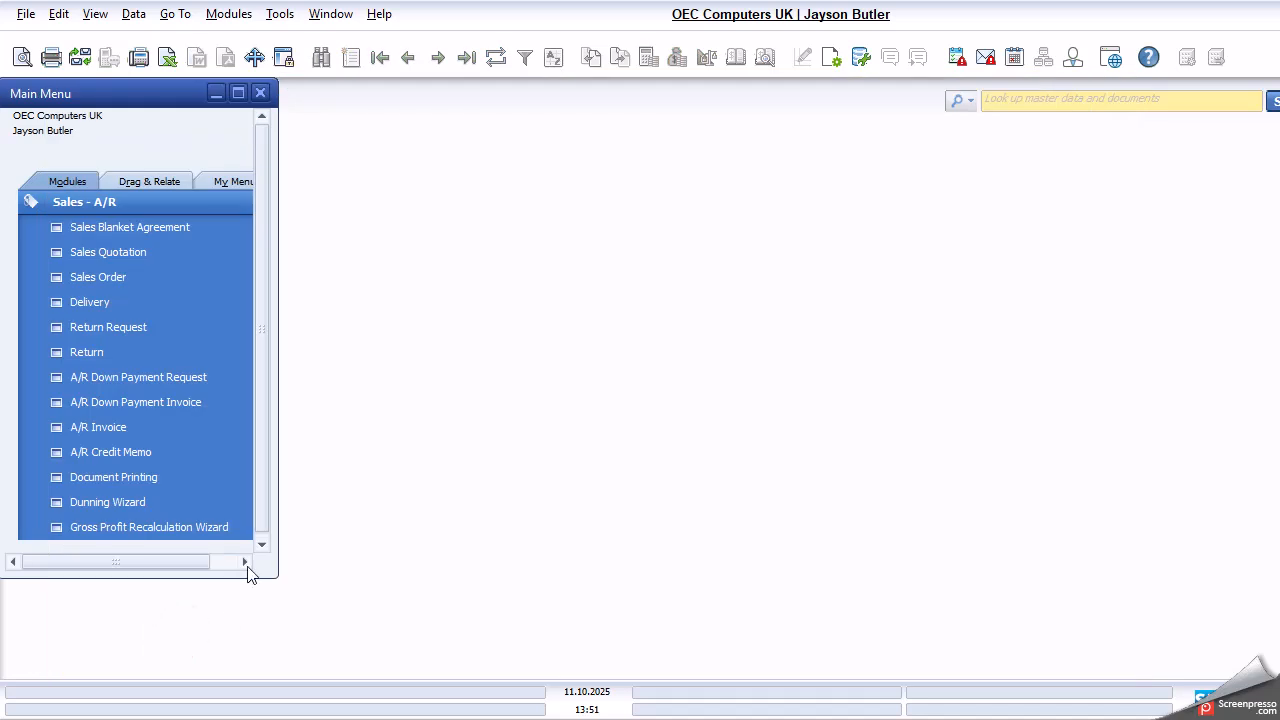
- Start a new incoming payment for customer SandBox1 from the Banking module
{"action": "left_click", "coordinate": [100, 203]}
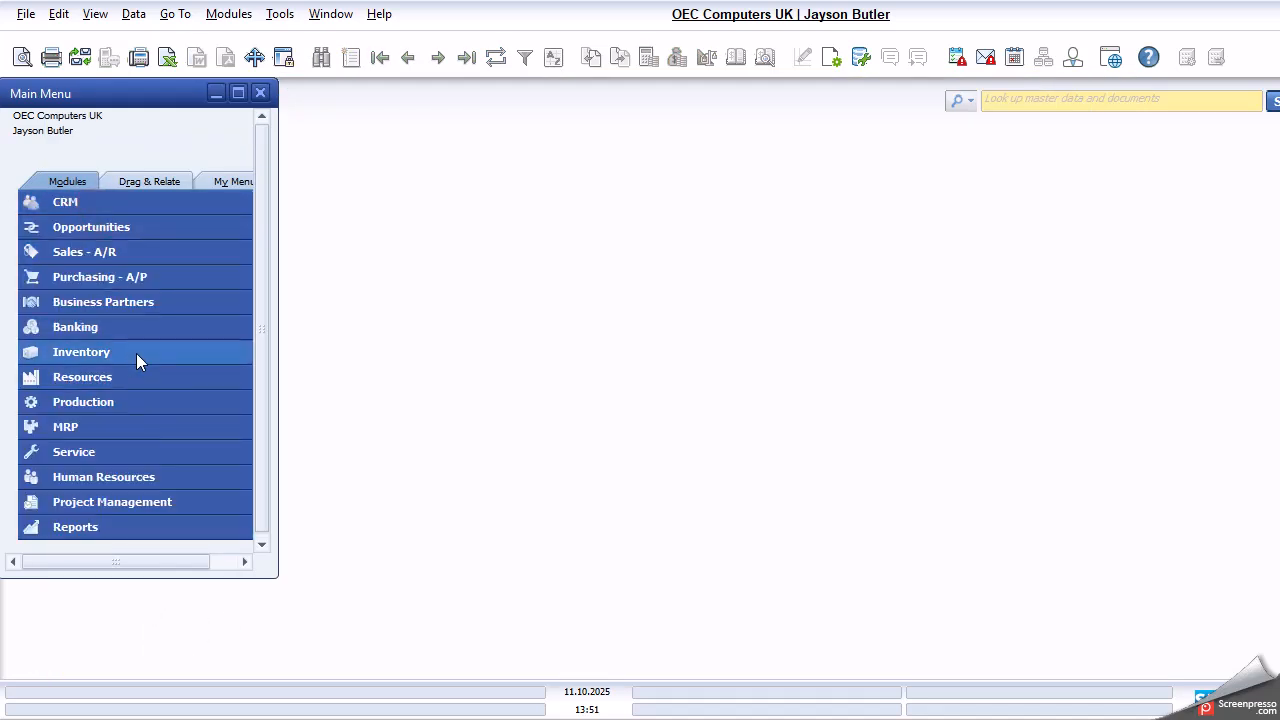
{"action": "left_click", "coordinate": [136, 353]}
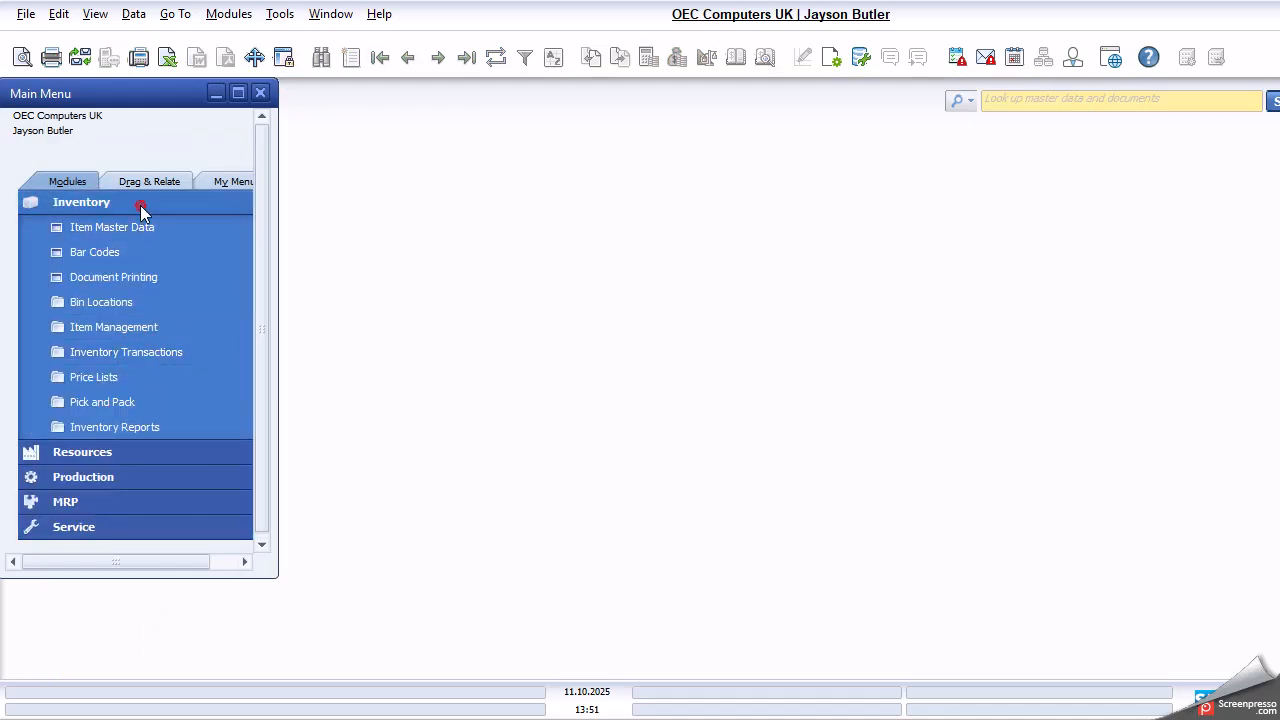
{"action": "left_click", "coordinate": [140, 204]}
{"action": "left_click", "coordinate": [128, 328]}
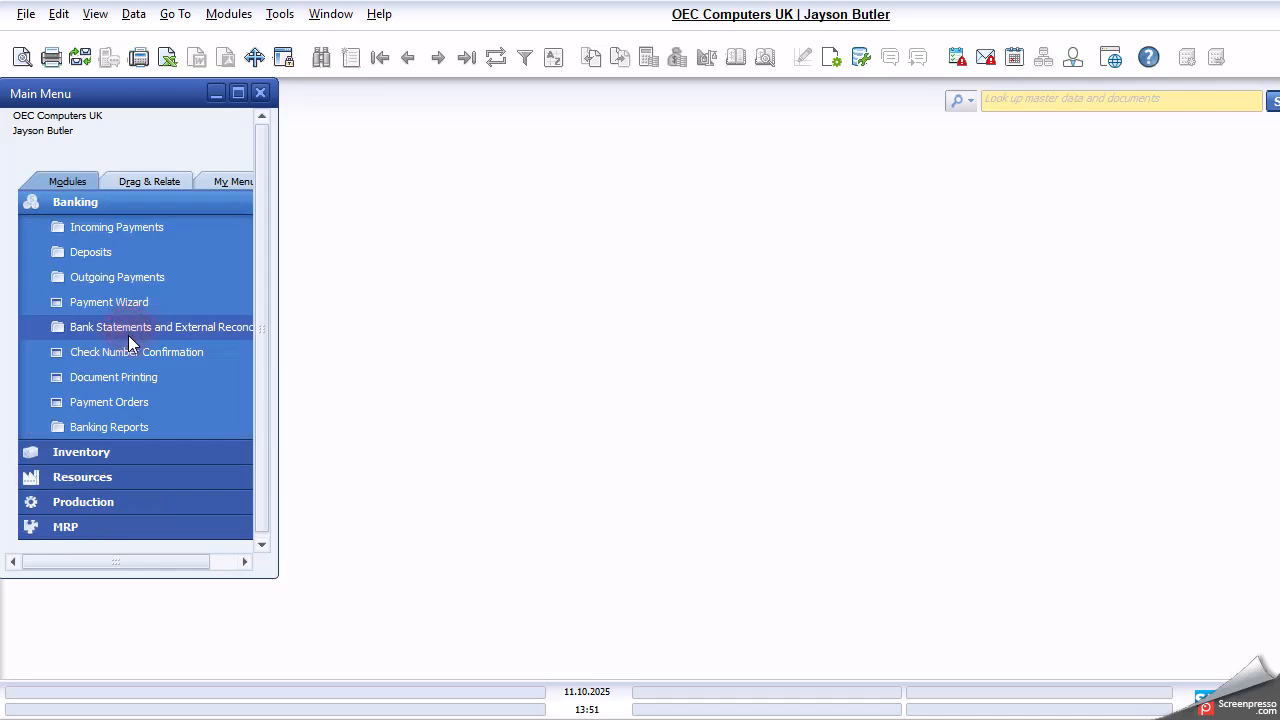
{"action": "left_click", "coordinate": [147, 236]}
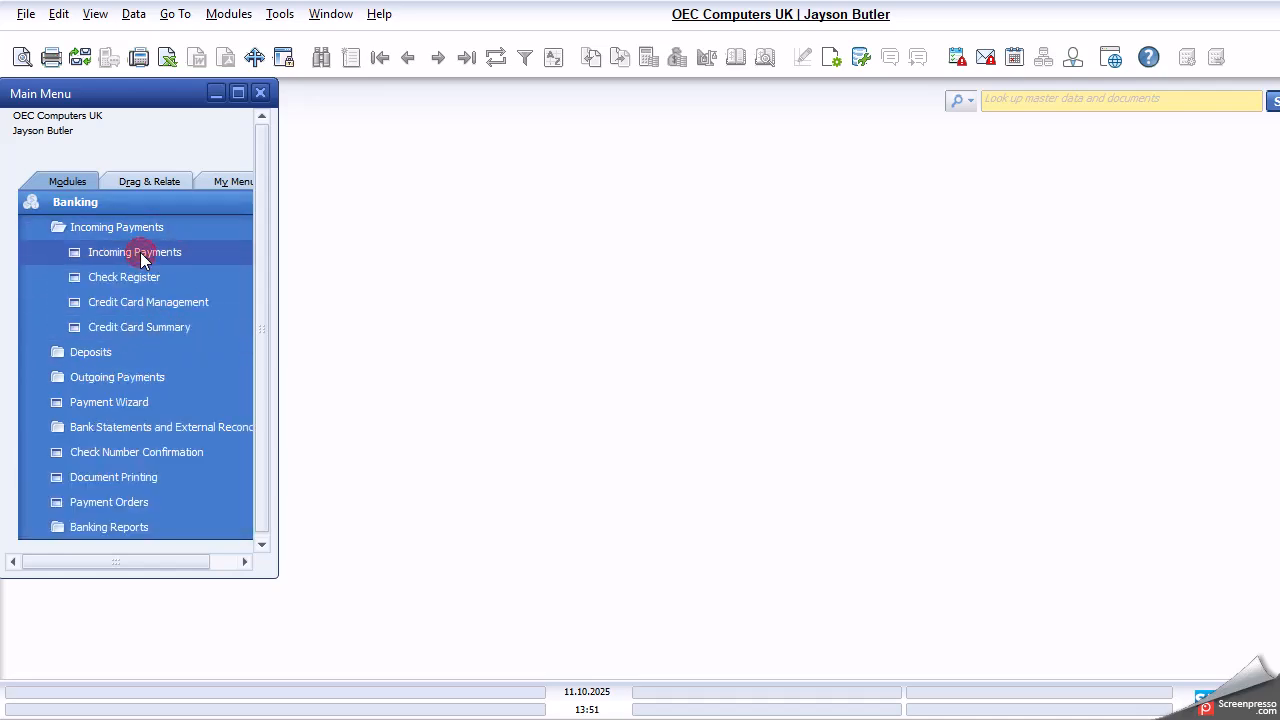
{"action": "left_click", "coordinate": [140, 252]}
{"action": "type", "text": "SandBox1"}
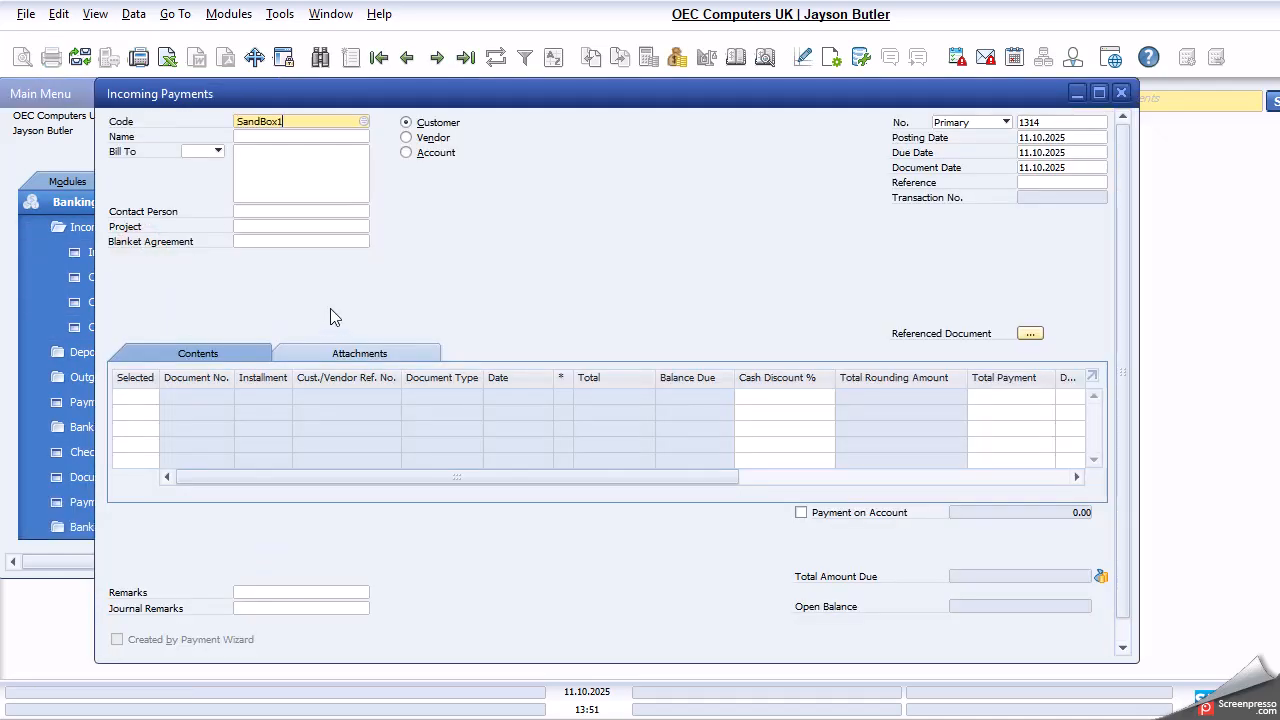
{"action": "key", "text": "Tab"}
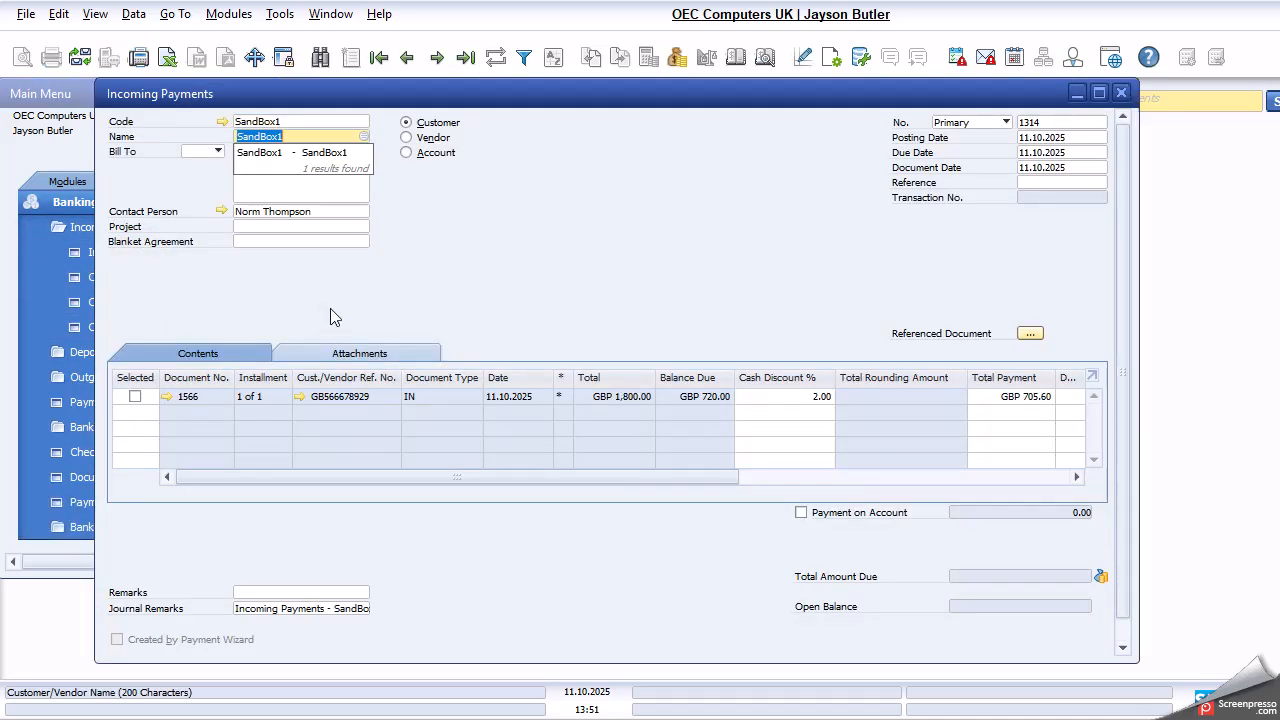
- Select invoice 1566 for payment and set its cash discount to 0 percent
{"action": "left_click", "coordinate": [1098, 92]}
{"action": "left_click", "coordinate": [728, 396]}
{"action": "type", "text": "0"}
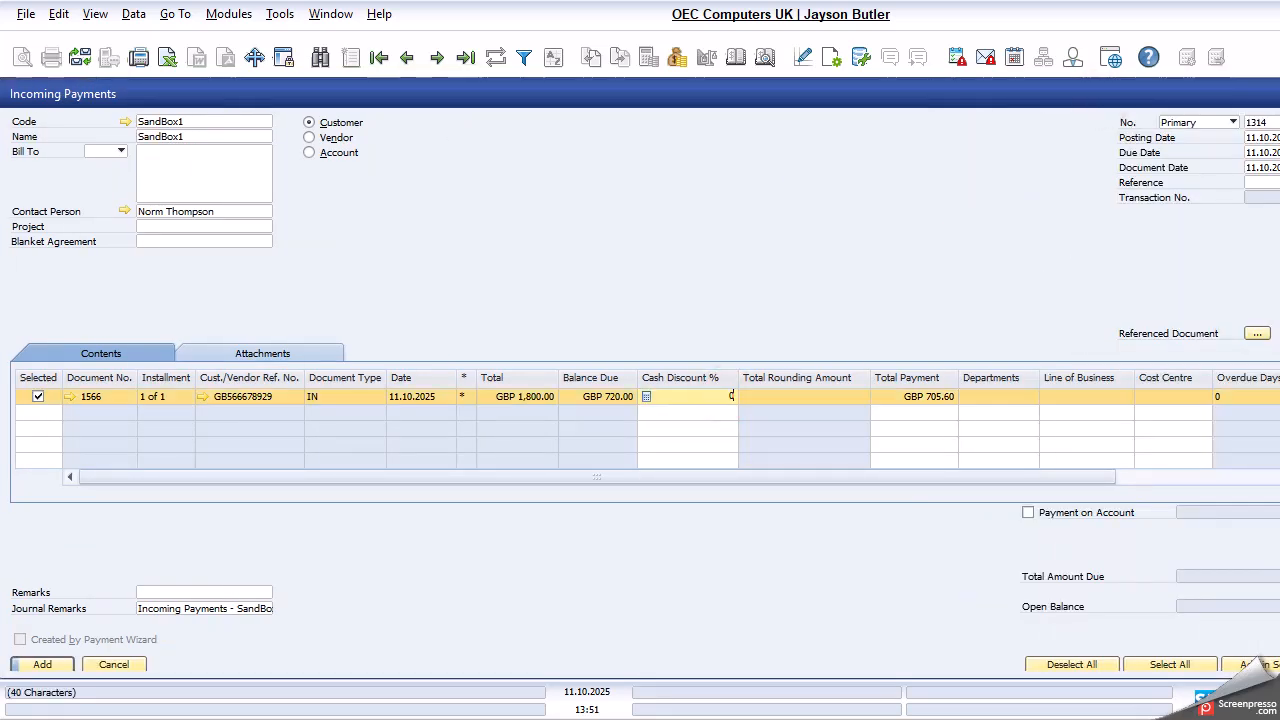
{"action": "left_click", "coordinate": [883, 401]}
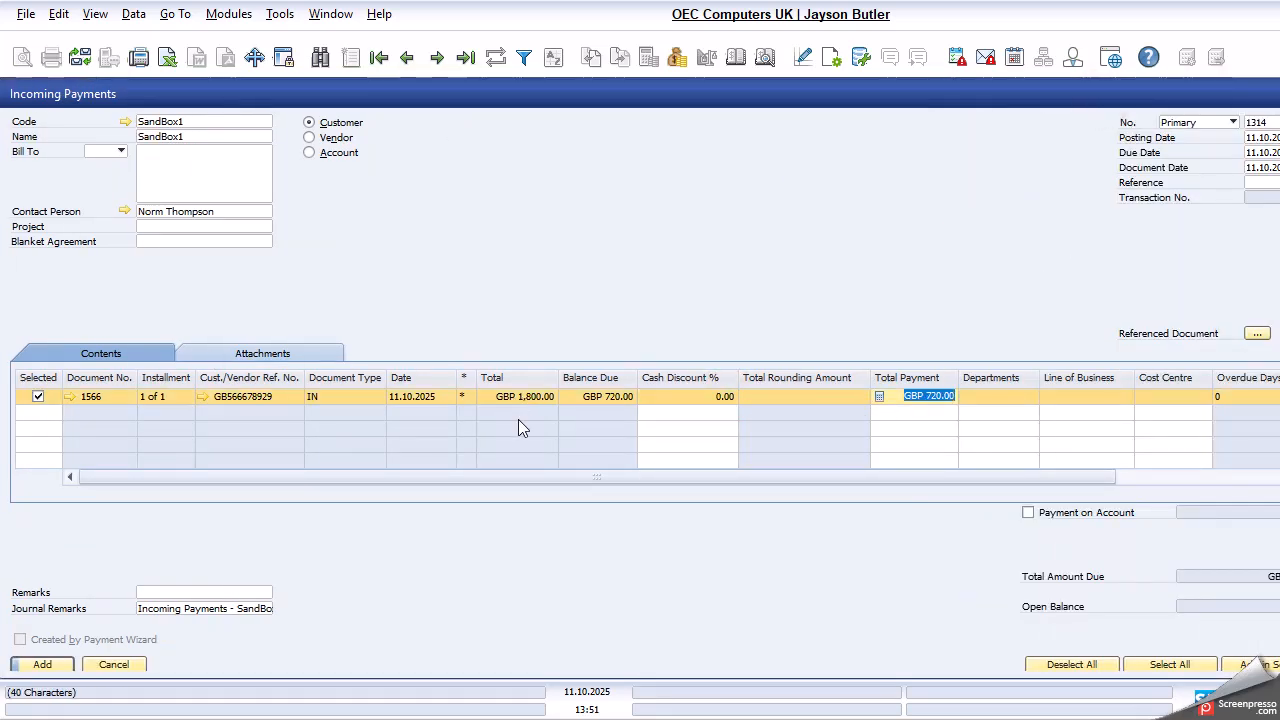
- Open invoice 1566 from the payment, examine its applied amount and balance due, and close it
{"action": "left_click", "coordinate": [72, 397]}
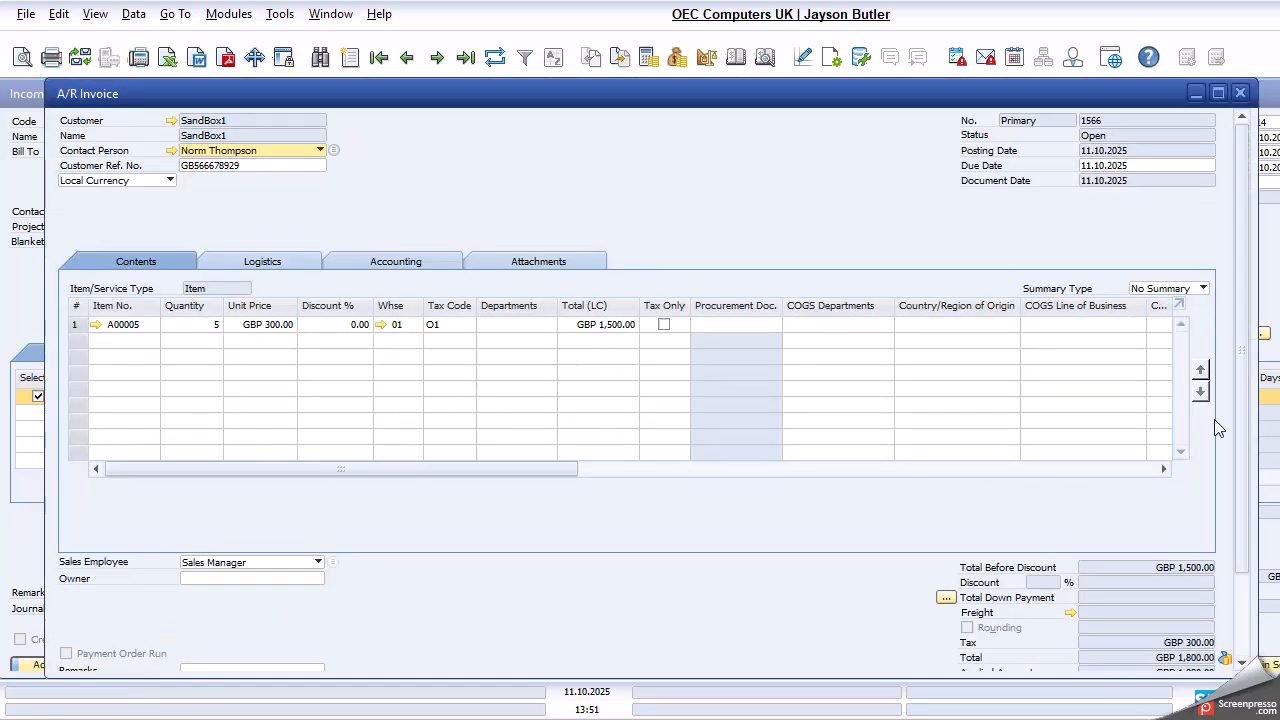
{"action": "left_click", "coordinate": [1240, 404]}
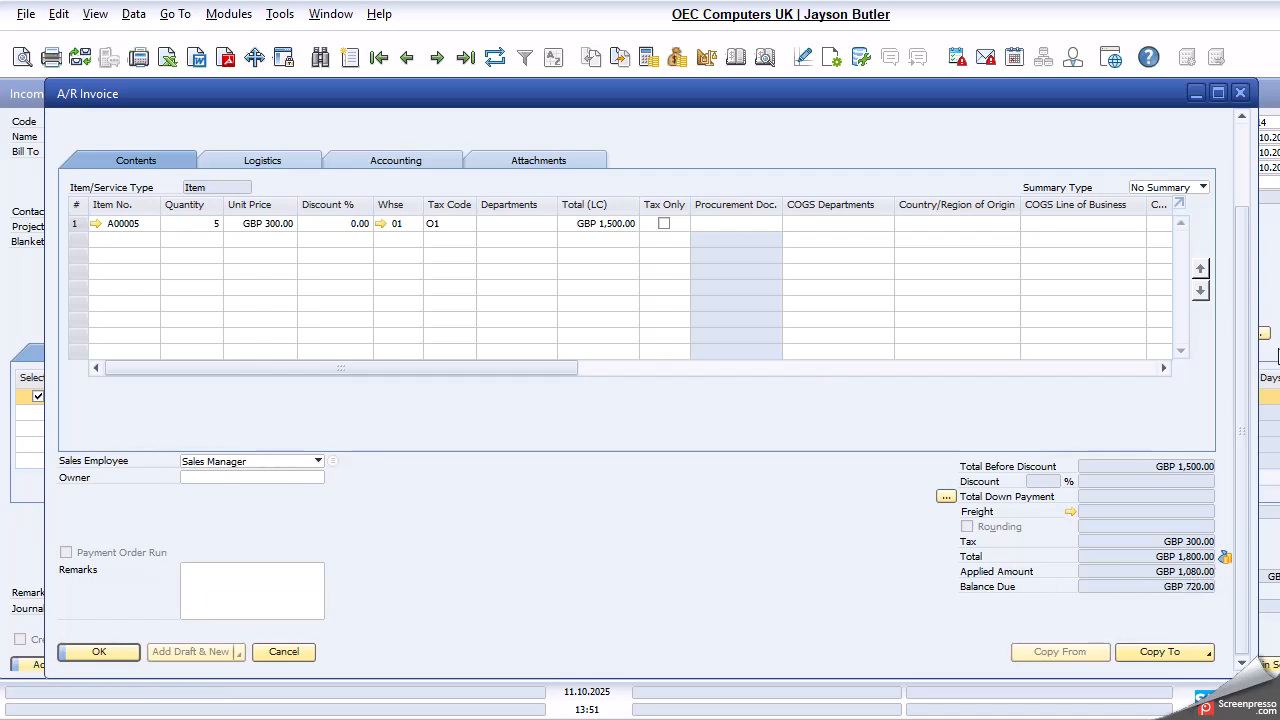
{"action": "left_click", "coordinate": [1239, 94]}
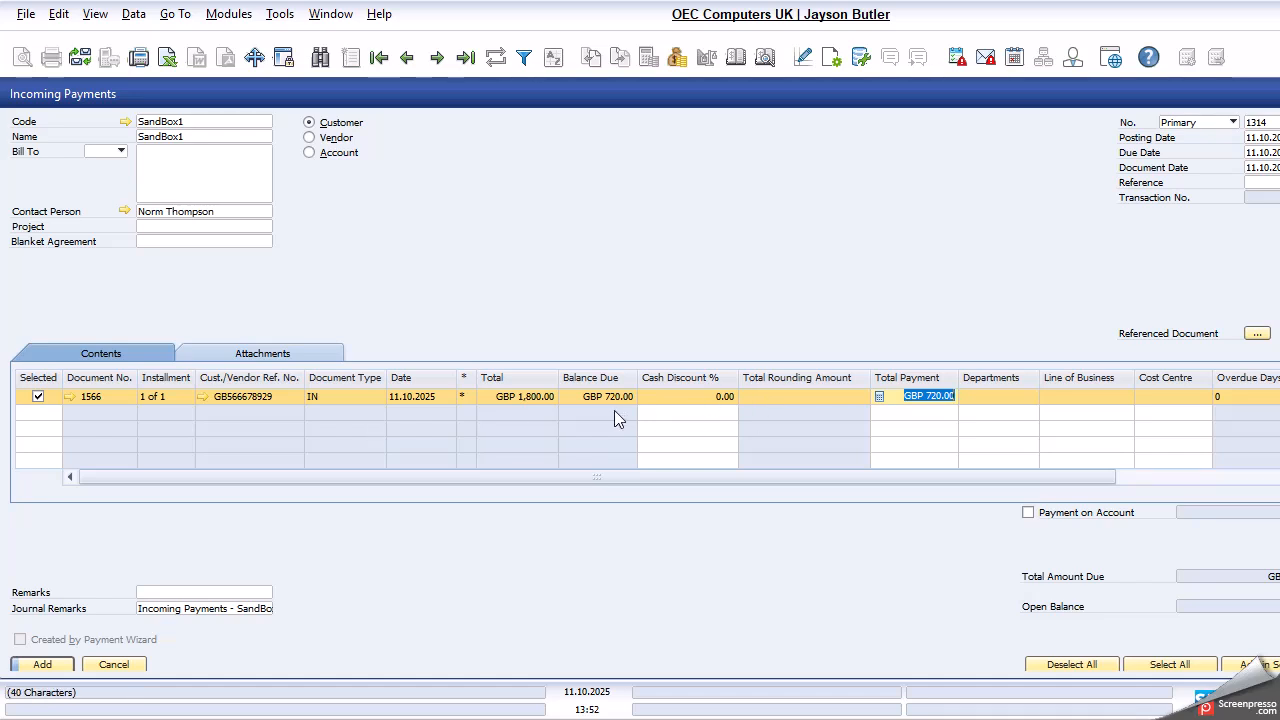
- Decline posting as a payment on account and record GBP 720.00 as cash to petty cash account 160000
{"action": "left_click", "coordinate": [60, 663]}
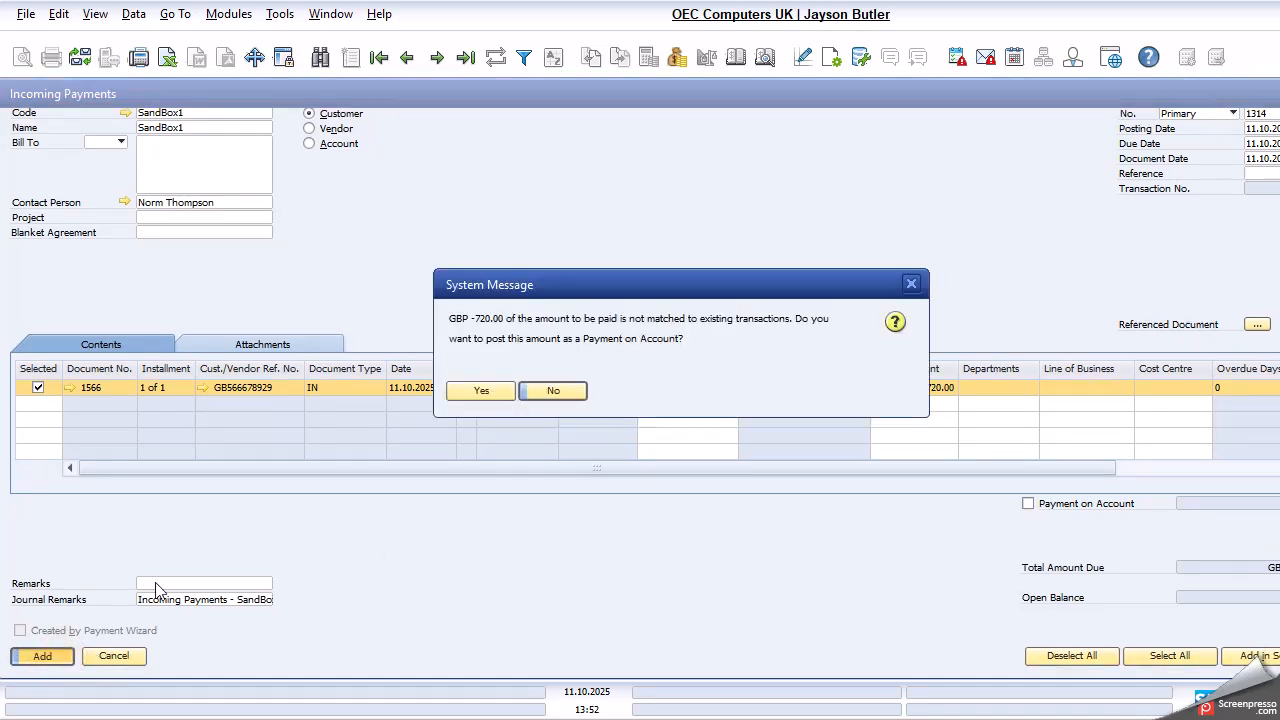
{"action": "left_click", "coordinate": [553, 390]}
{"action": "right_click", "coordinate": [630, 234]}
{"action": "left_click", "coordinate": [720, 263]}
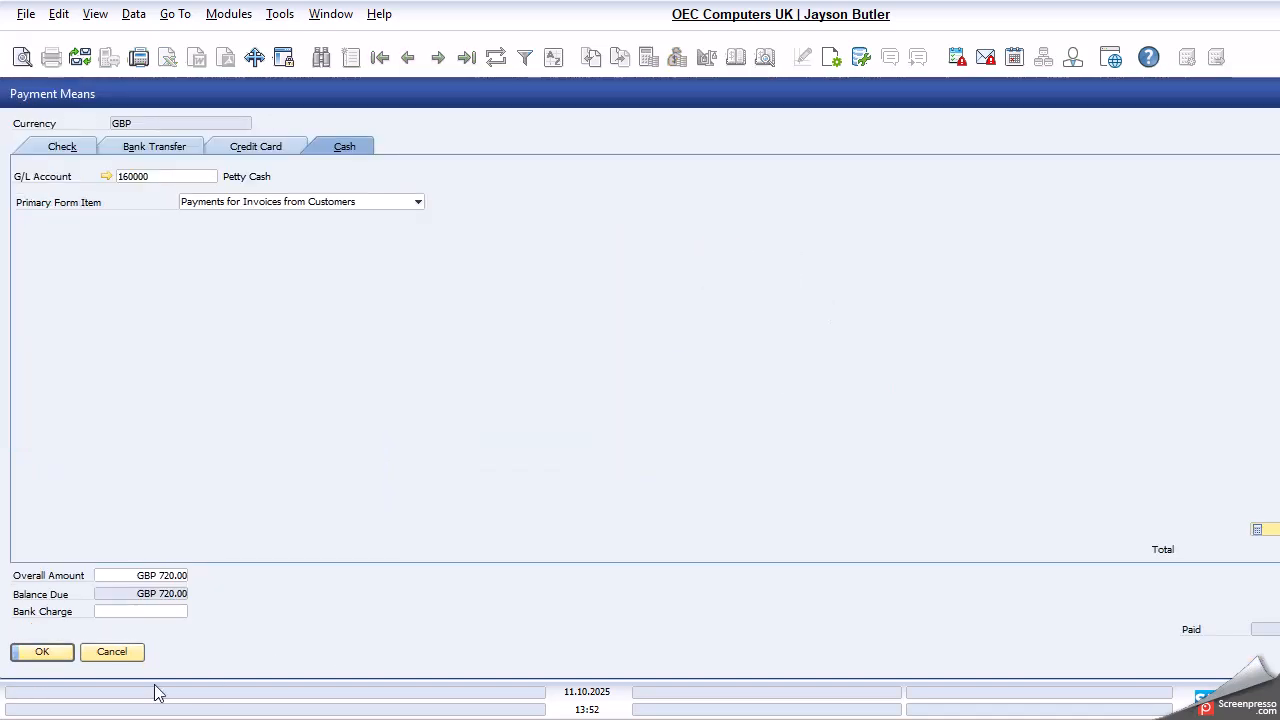
{"action": "left_click", "coordinate": [42, 651]}
- Add the incoming payment, confirm its posting, and display the posted payment
{"action": "left_click", "coordinate": [42, 655]}
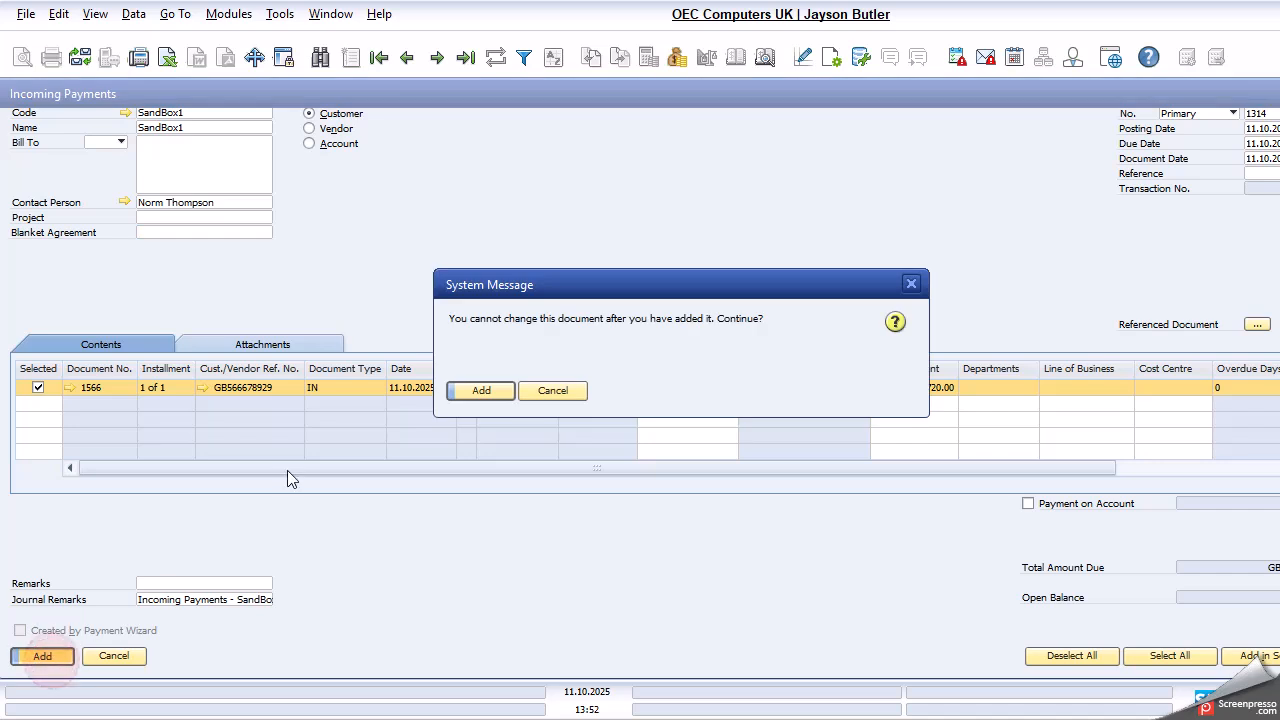
{"action": "left_click", "coordinate": [482, 392]}
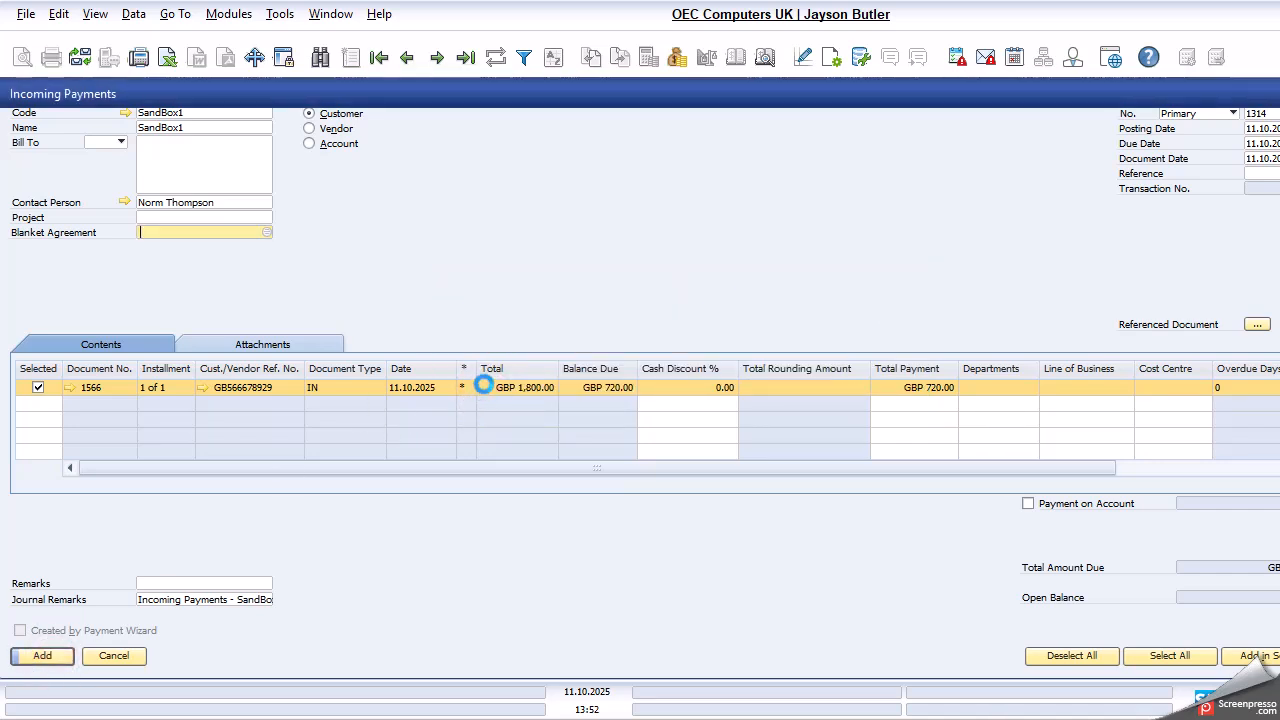
{"action": "left_click", "coordinate": [407, 58]}
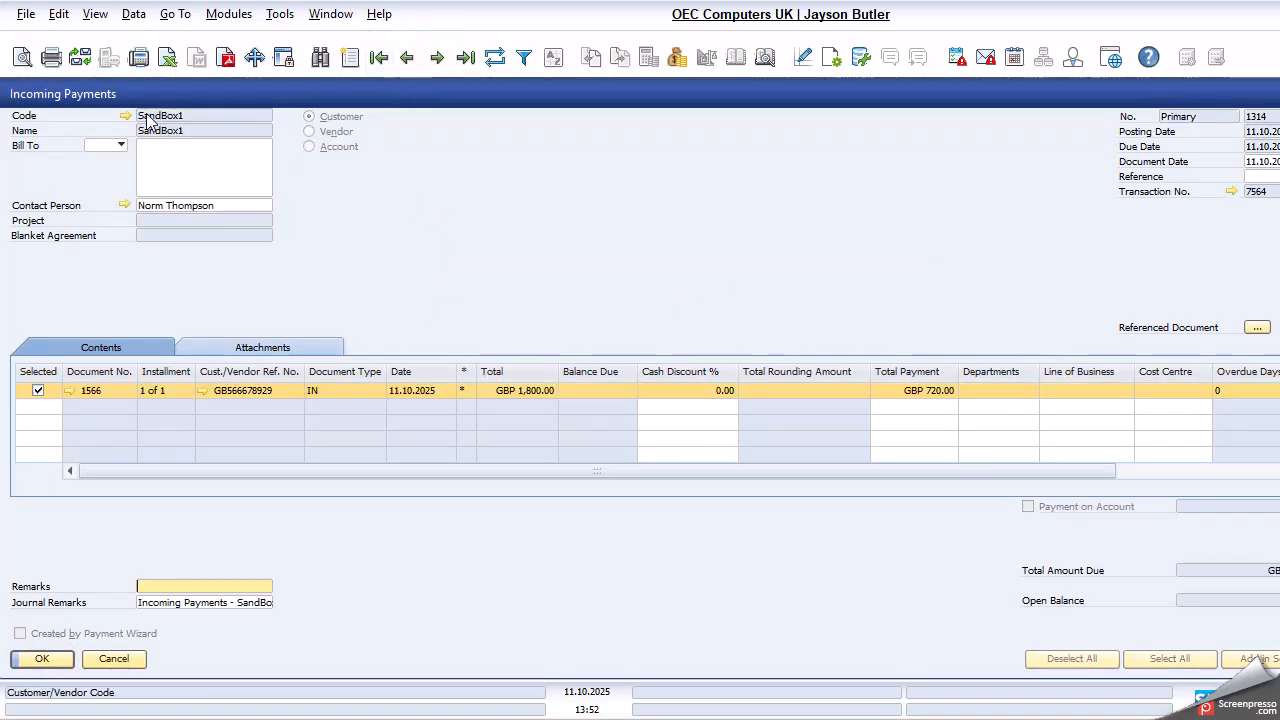
- Open the customer's master data from the payment, examine the account balance and its unreconciled transactions, and close both
{"action": "left_click", "coordinate": [124, 118]}
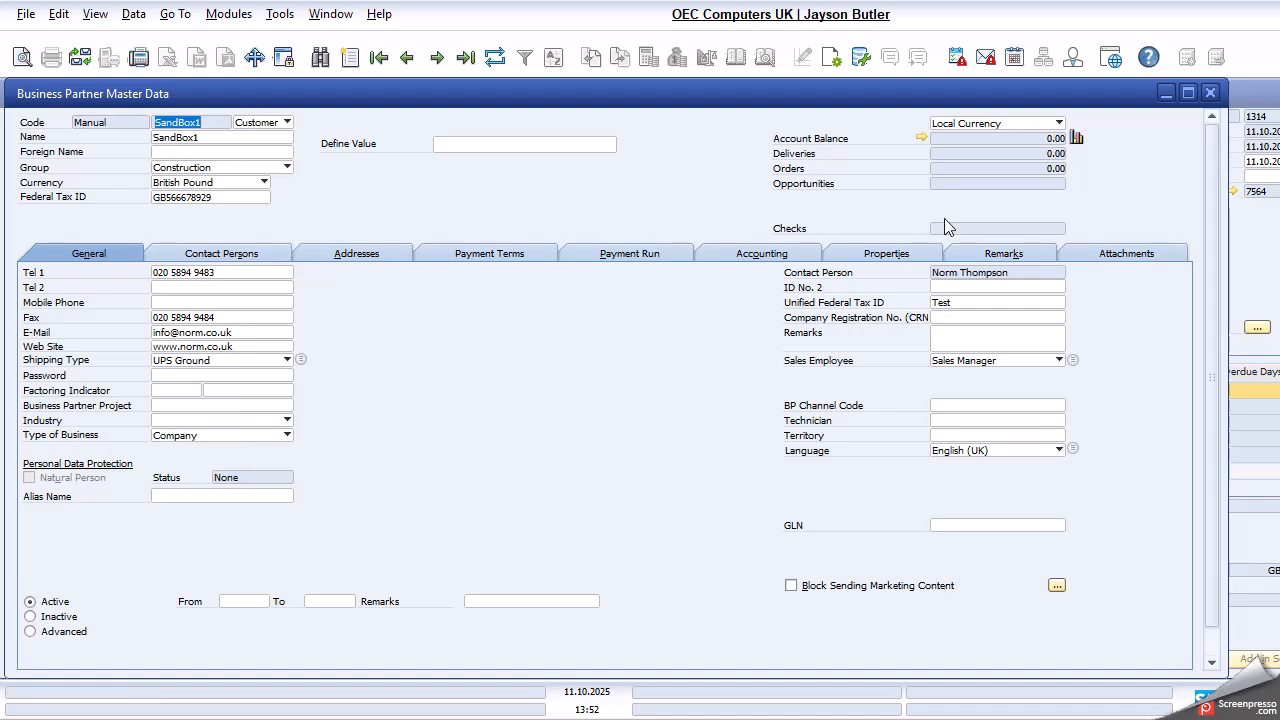
{"action": "left_click", "coordinate": [922, 137]}
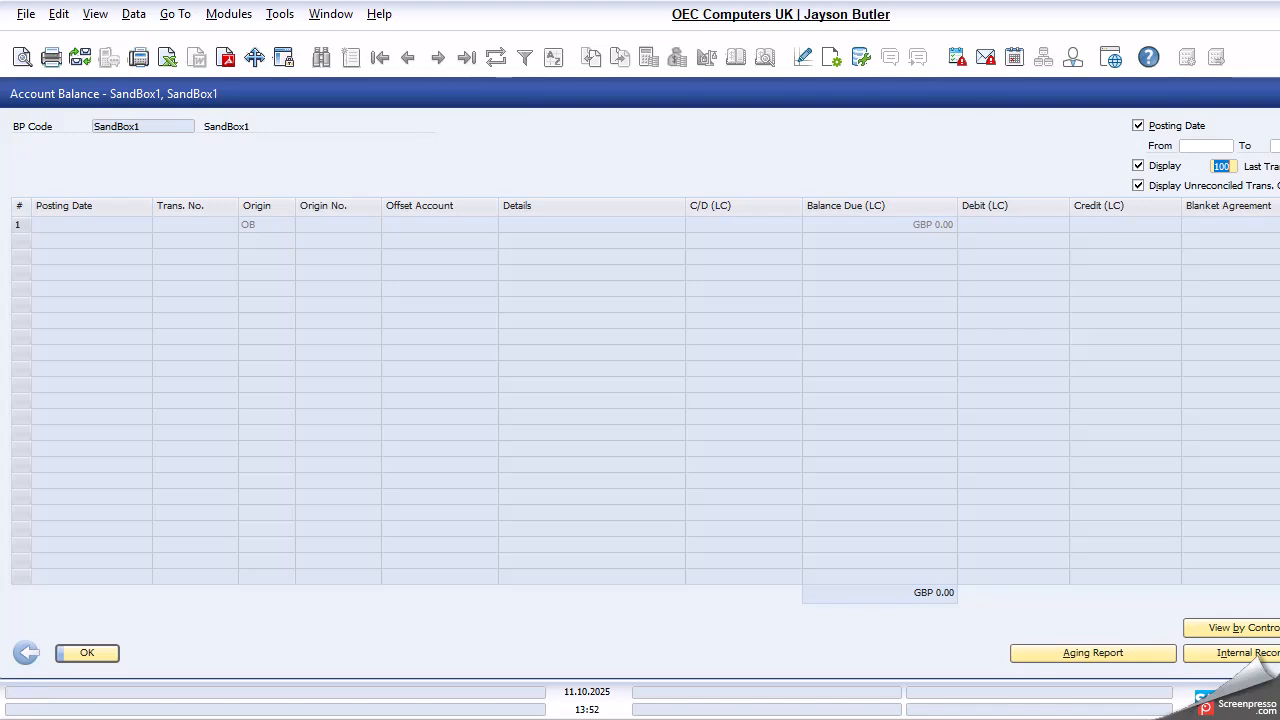
{"action": "key", "text": "Escape"}
{"action": "left_click", "coordinate": [1212, 97]}
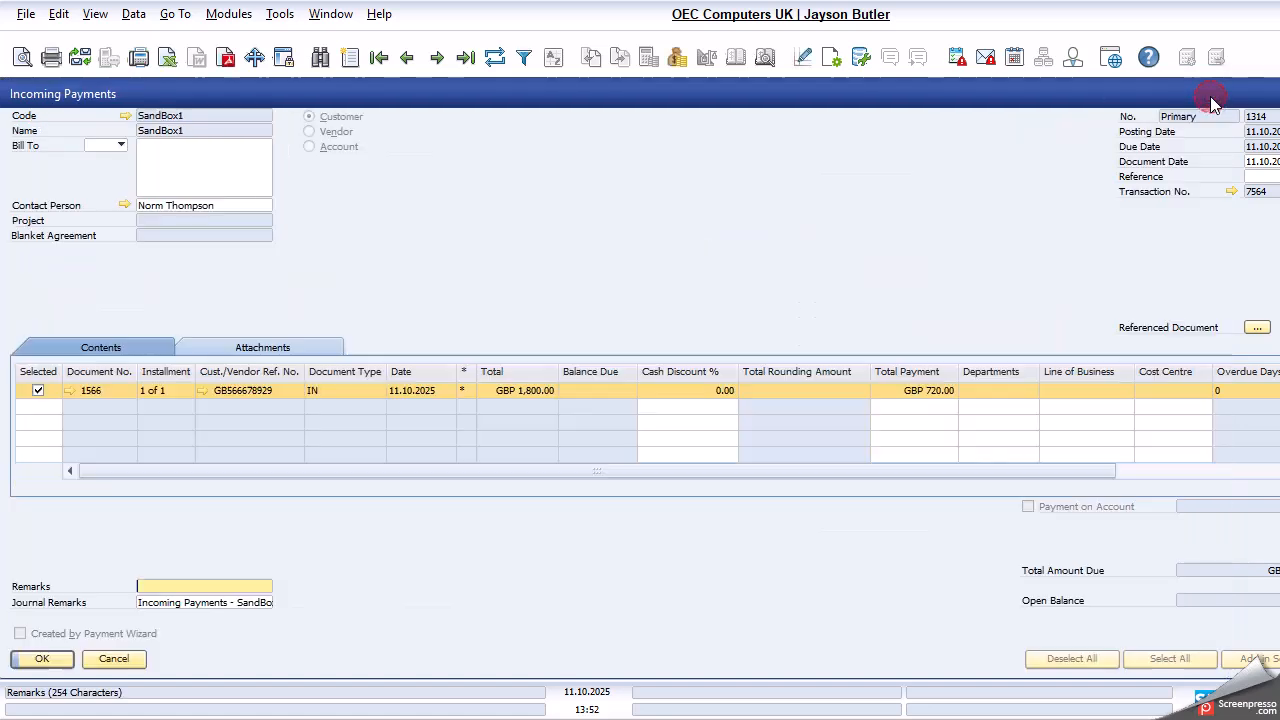
- Close the posted incoming payment and start a new A/R invoice from the Sales - A/R module
{"action": "key", "text": "Escape"}
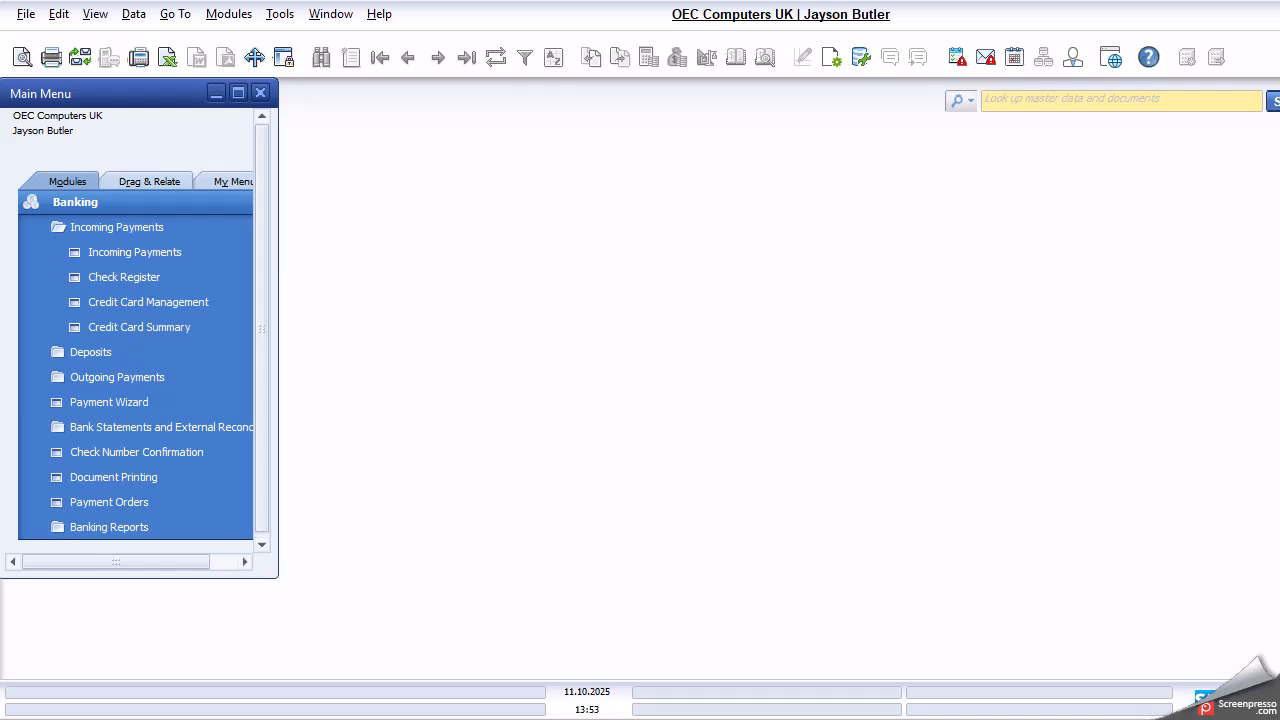
{"action": "left_click", "coordinate": [133, 199]}
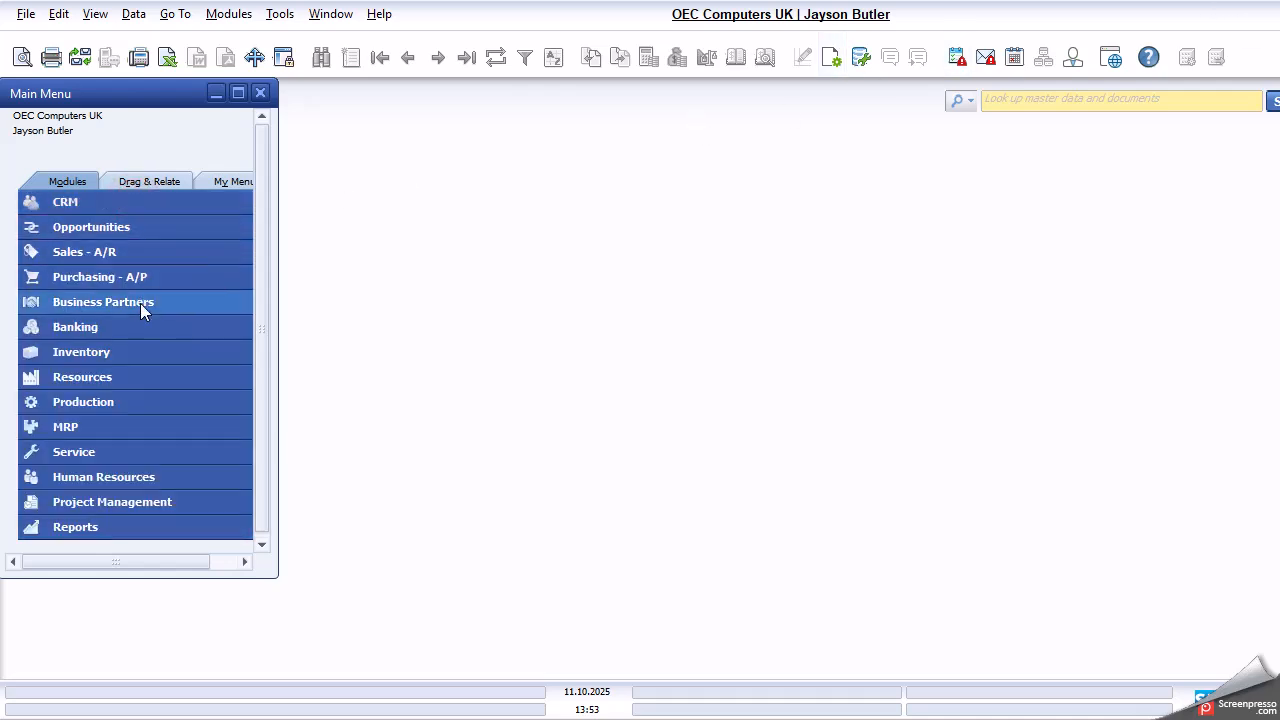
{"action": "scroll", "coordinate": [143, 315], "scroll_direction": "up", "scroll_amount": 1}
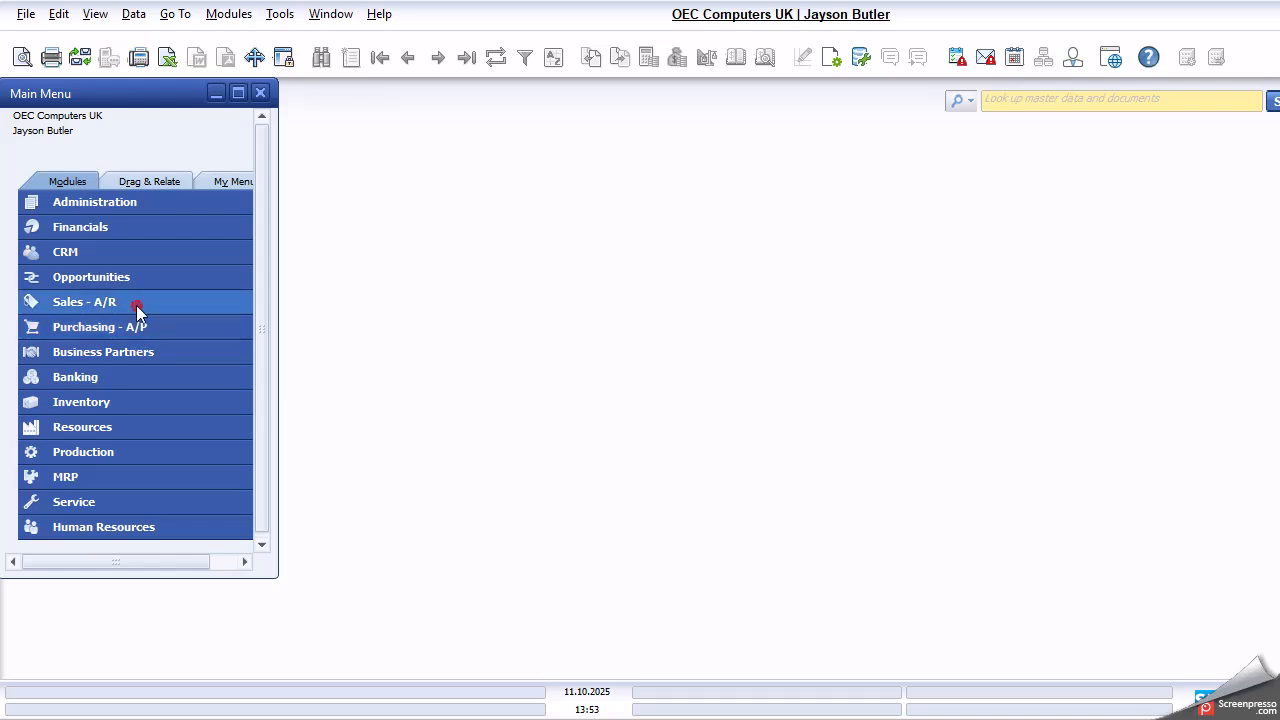
{"action": "left_click", "coordinate": [136, 305]}
{"action": "left_click", "coordinate": [162, 427]}
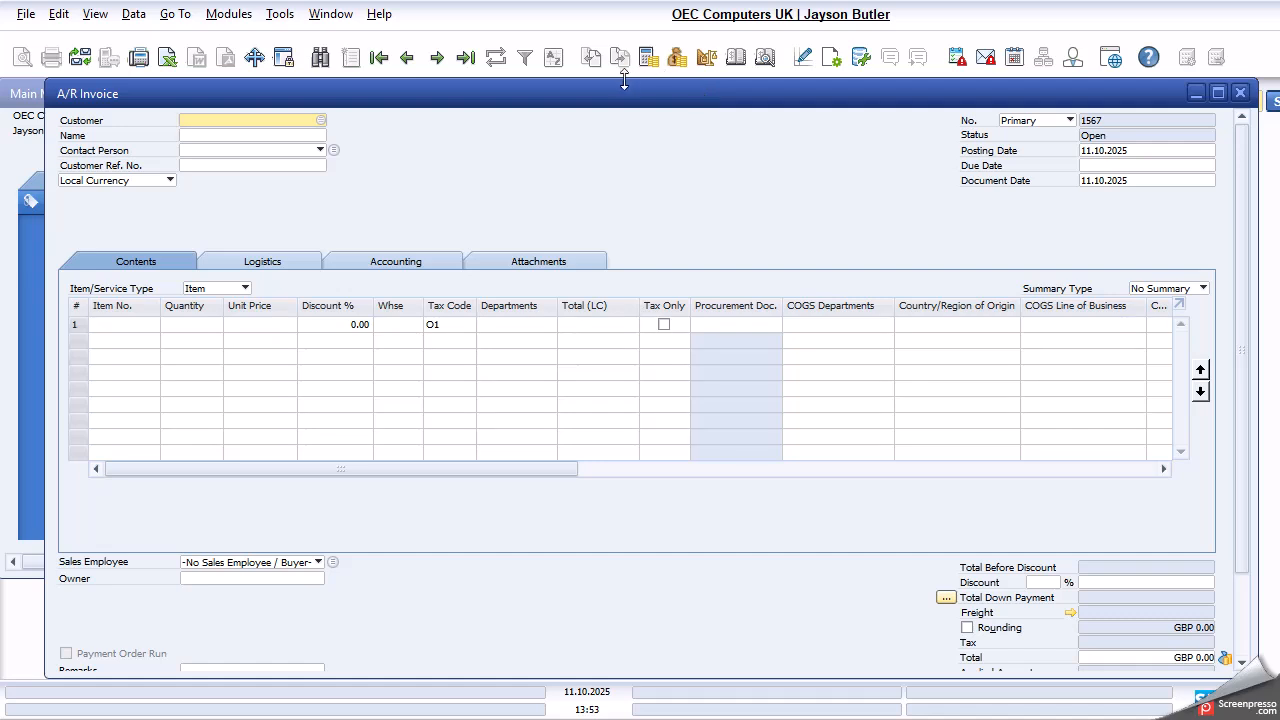
- Select SandBox2 from the list of business partners as the invoice's customer
{"action": "key", "text": "Tab"}
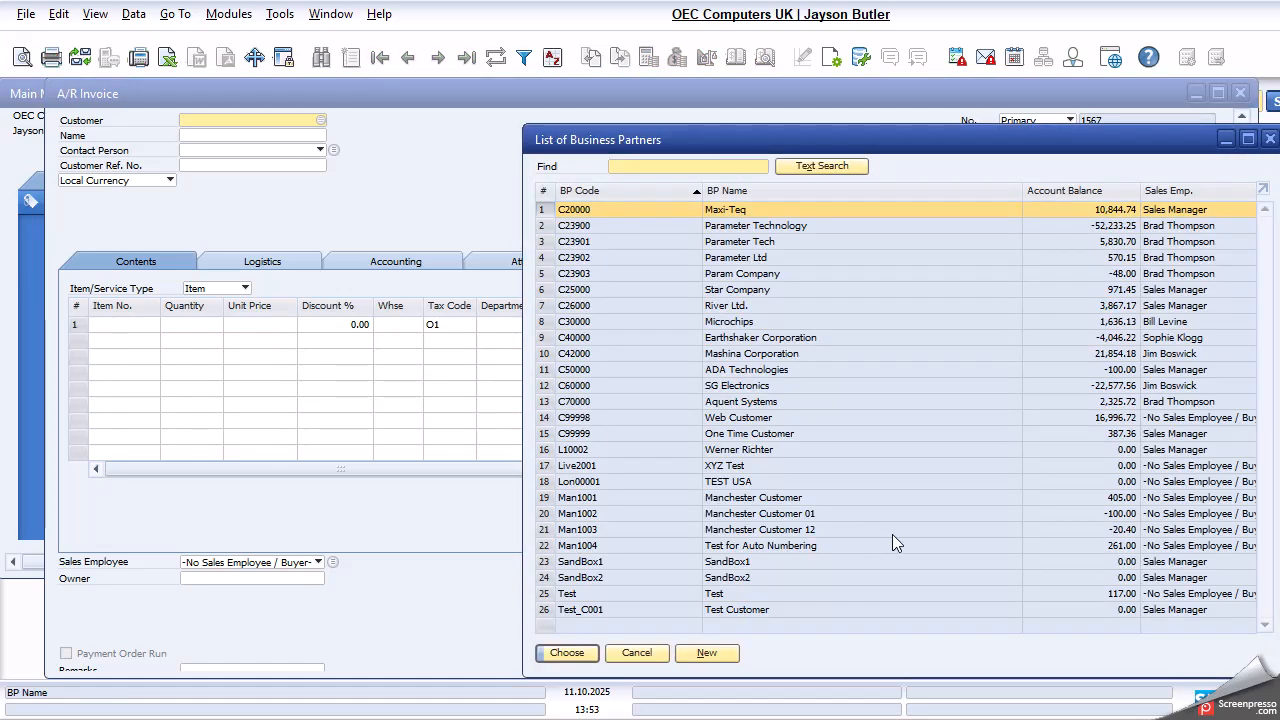
{"action": "left_click", "coordinate": [644, 579]}
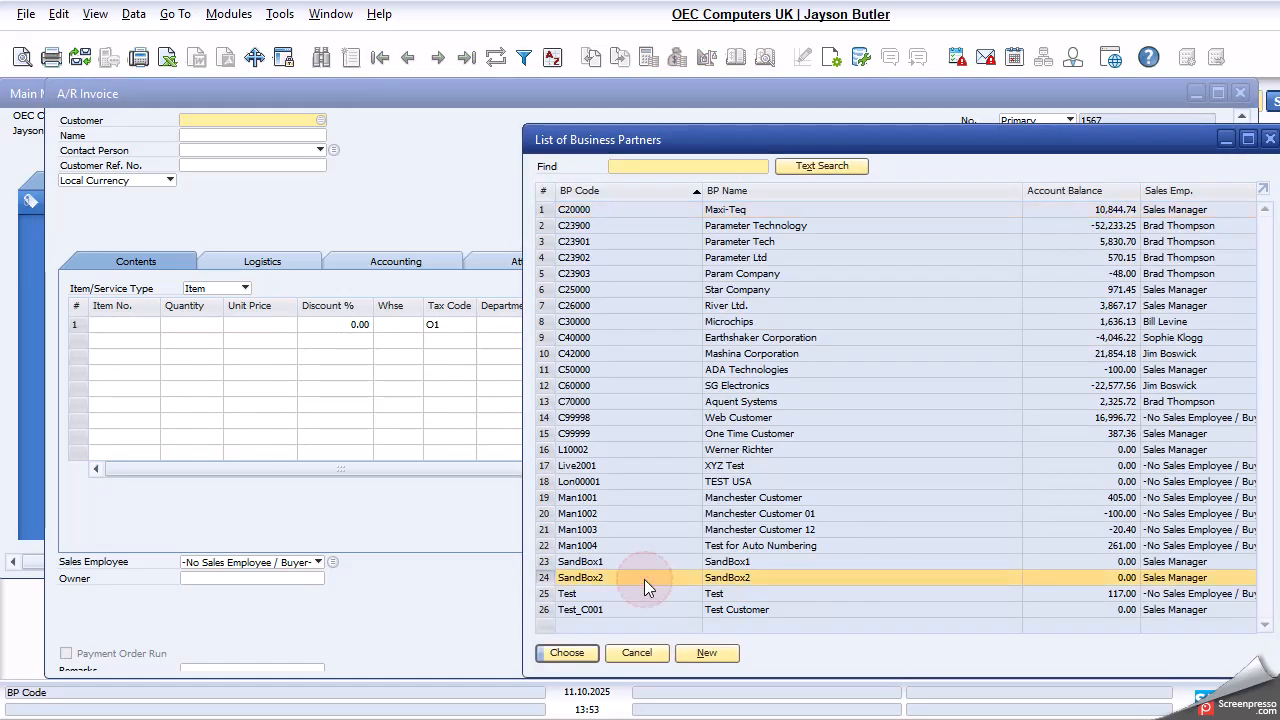
{"action": "left_click", "coordinate": [577, 652]}
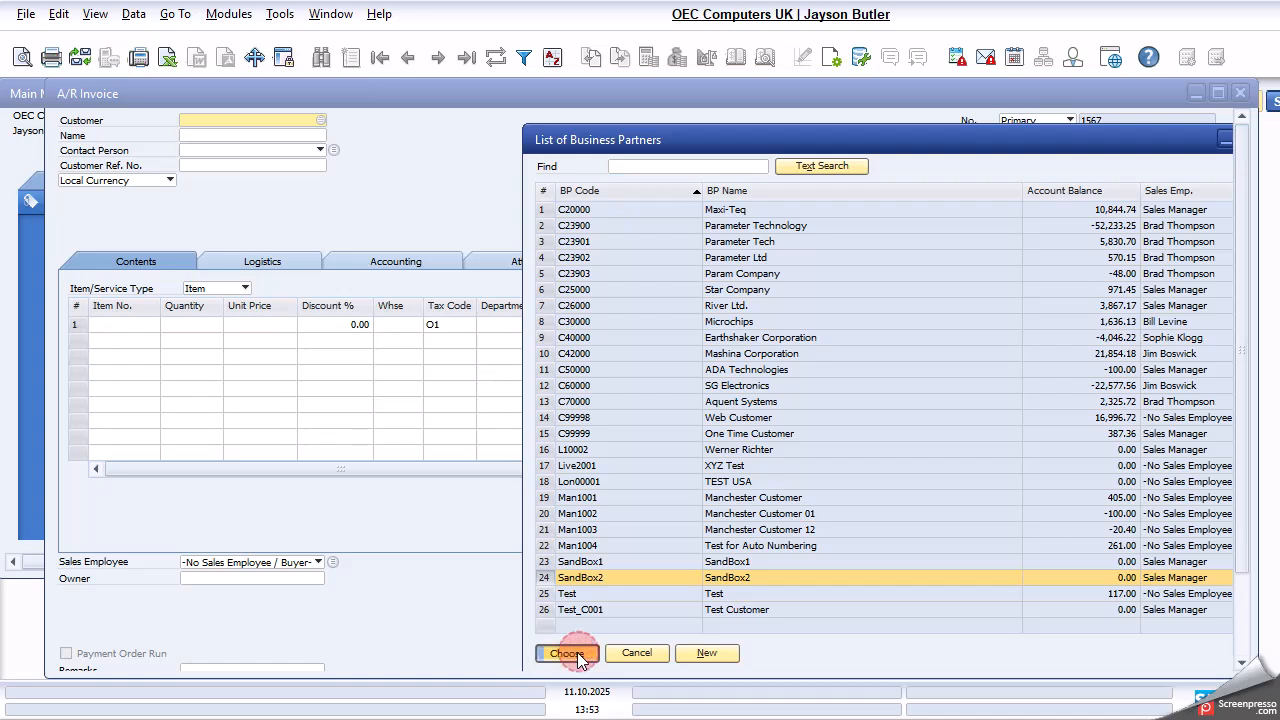
- Add item C00002 from the item list to the invoice's first row
{"action": "left_click", "coordinate": [122, 326]}
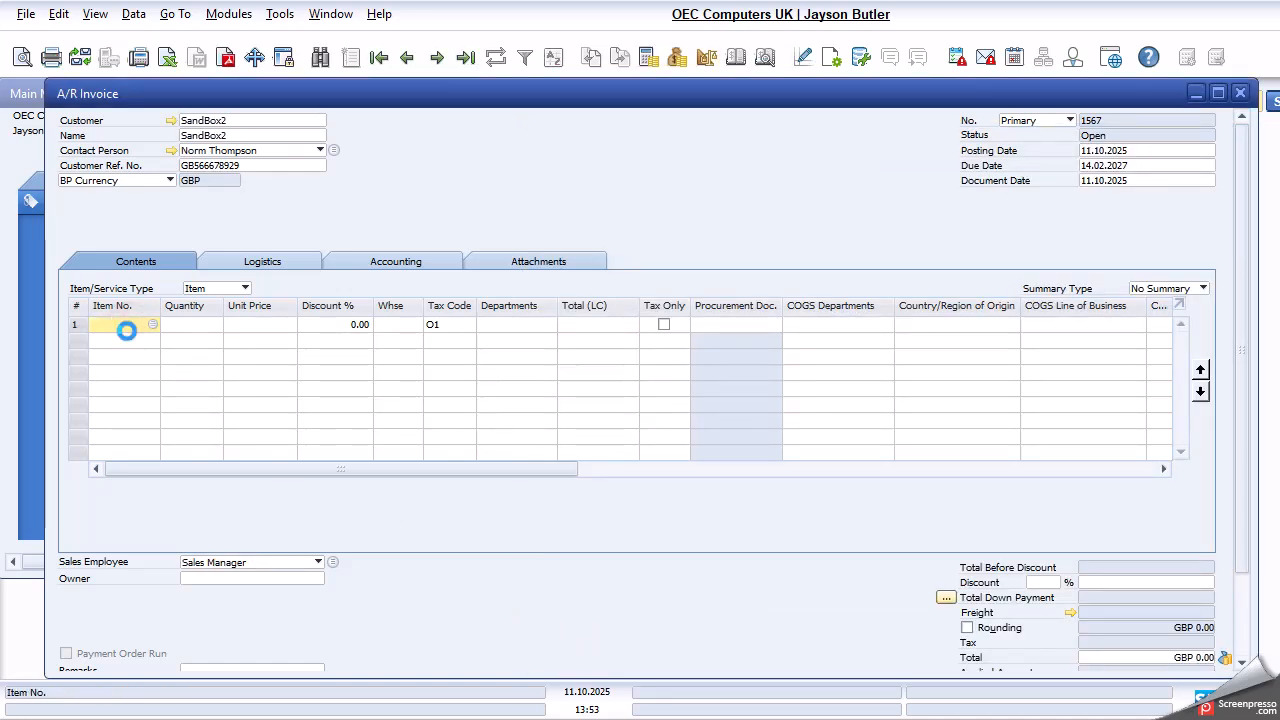
{"action": "key", "text": "Tab"}
{"action": "left_click", "coordinate": [660, 428]}
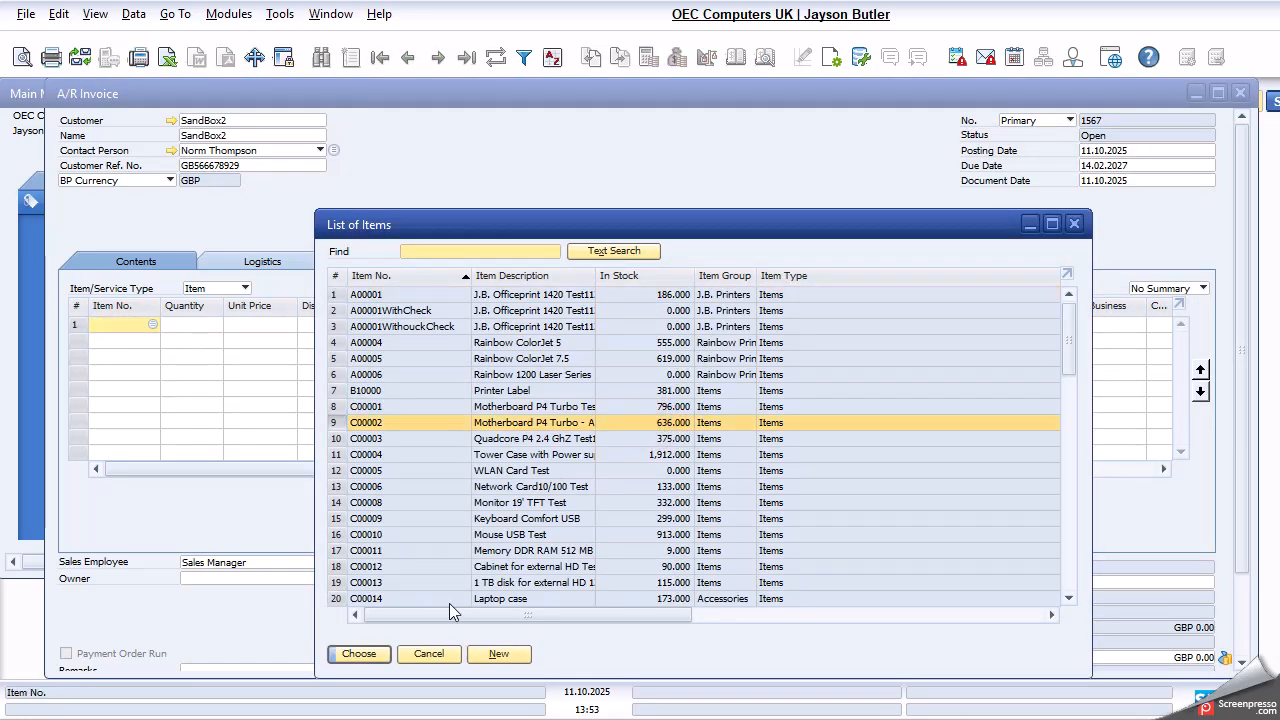
{"action": "left_click", "coordinate": [352, 655]}
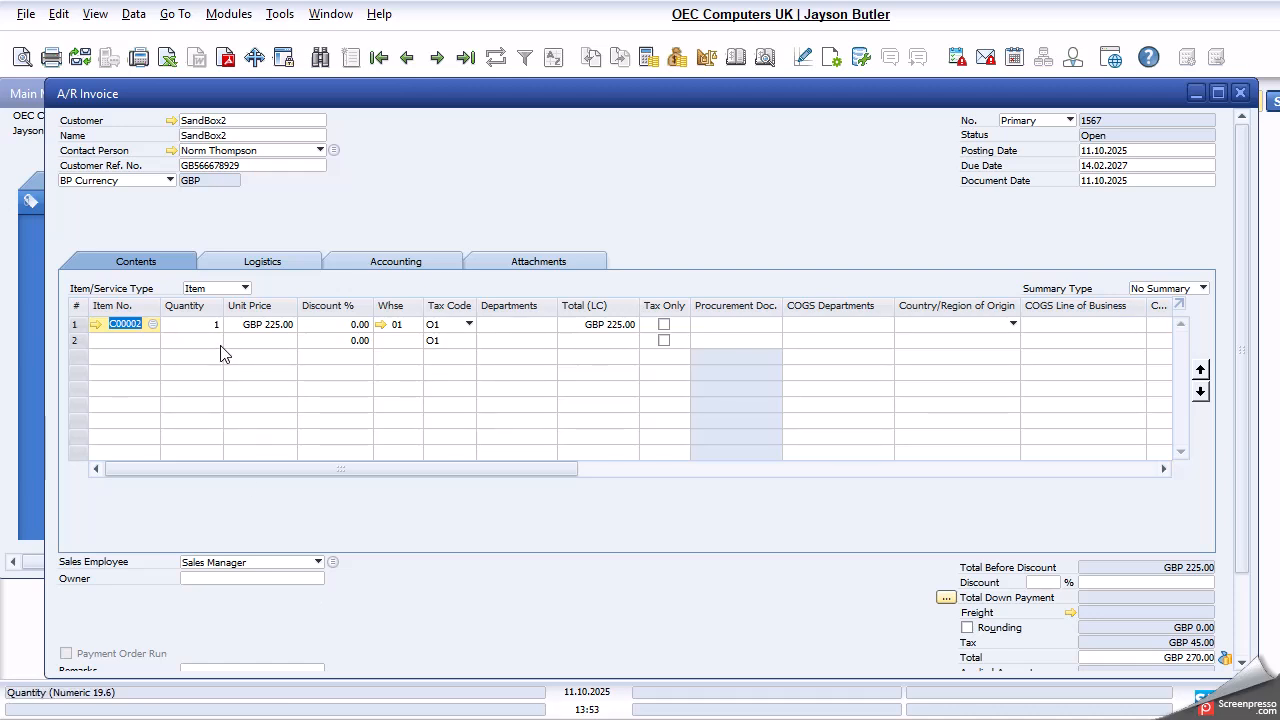
- Set the invoice's due date to 11.10.2025 and the quantity of item C00002 to 5
{"action": "left_click", "coordinate": [1113, 165]}
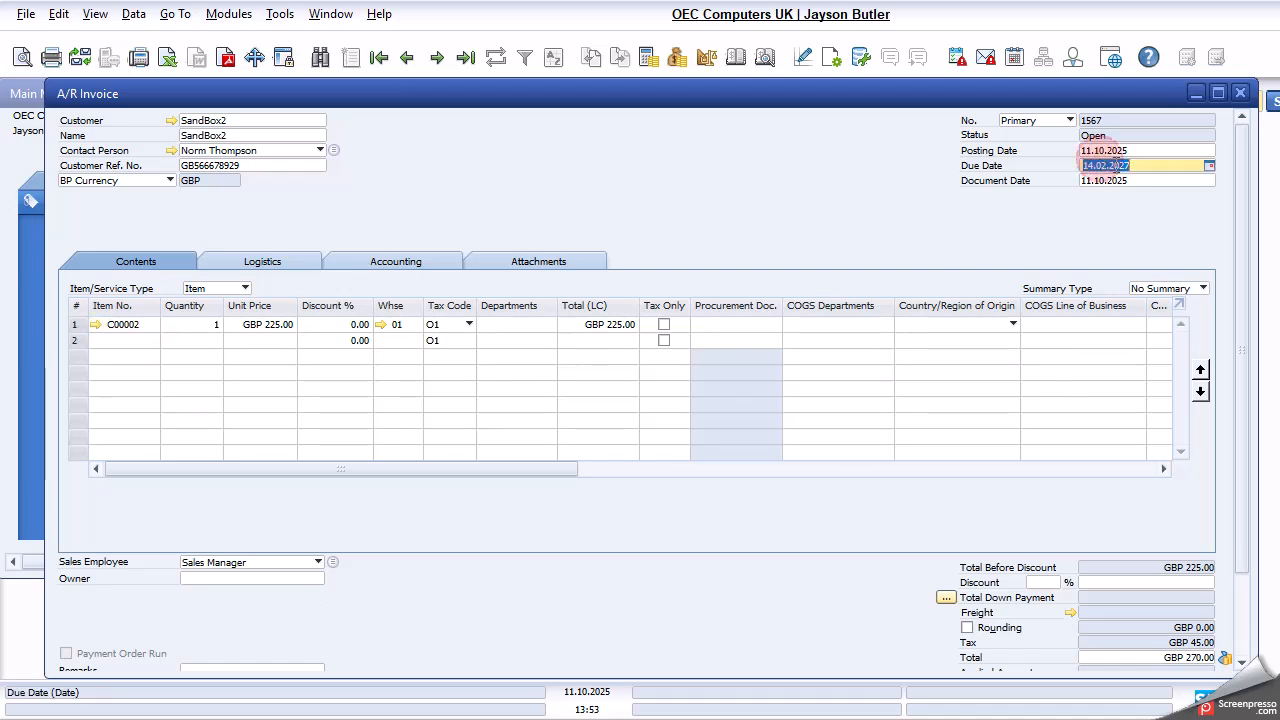
{"action": "type", "text": "11"}
{"action": "key", "text": "Tab"}
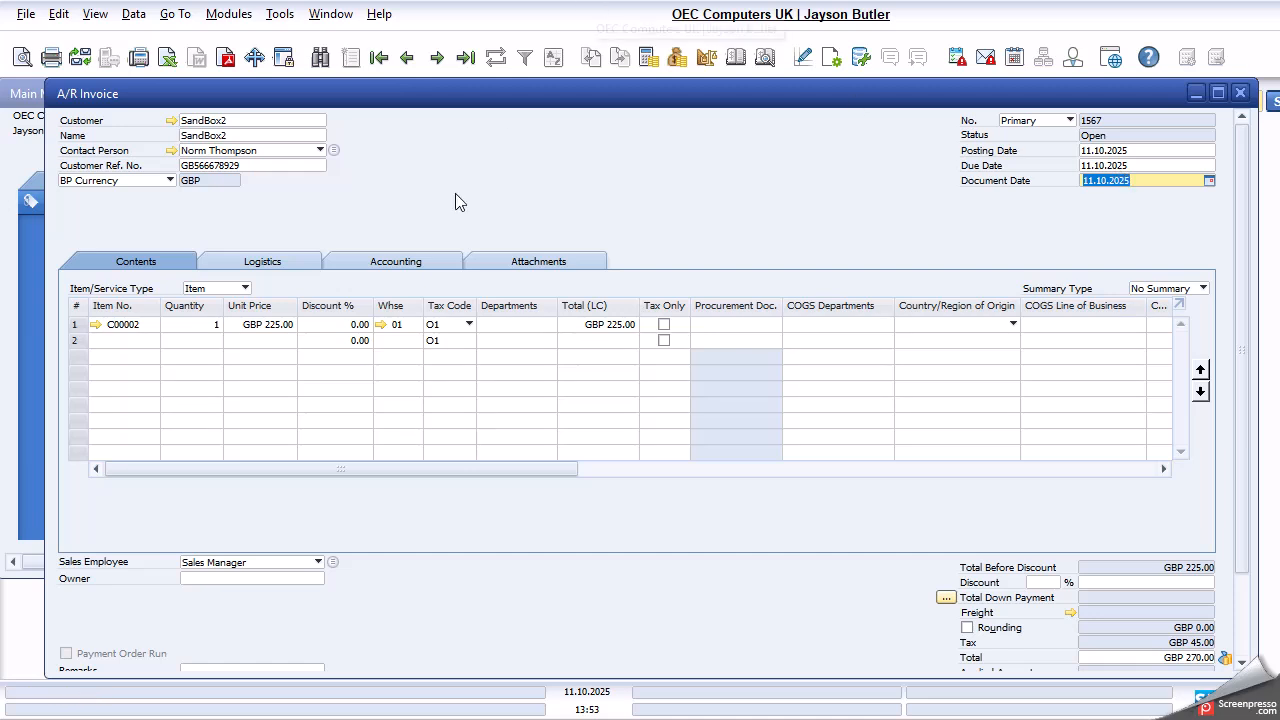
{"action": "left_click", "coordinate": [195, 324]}
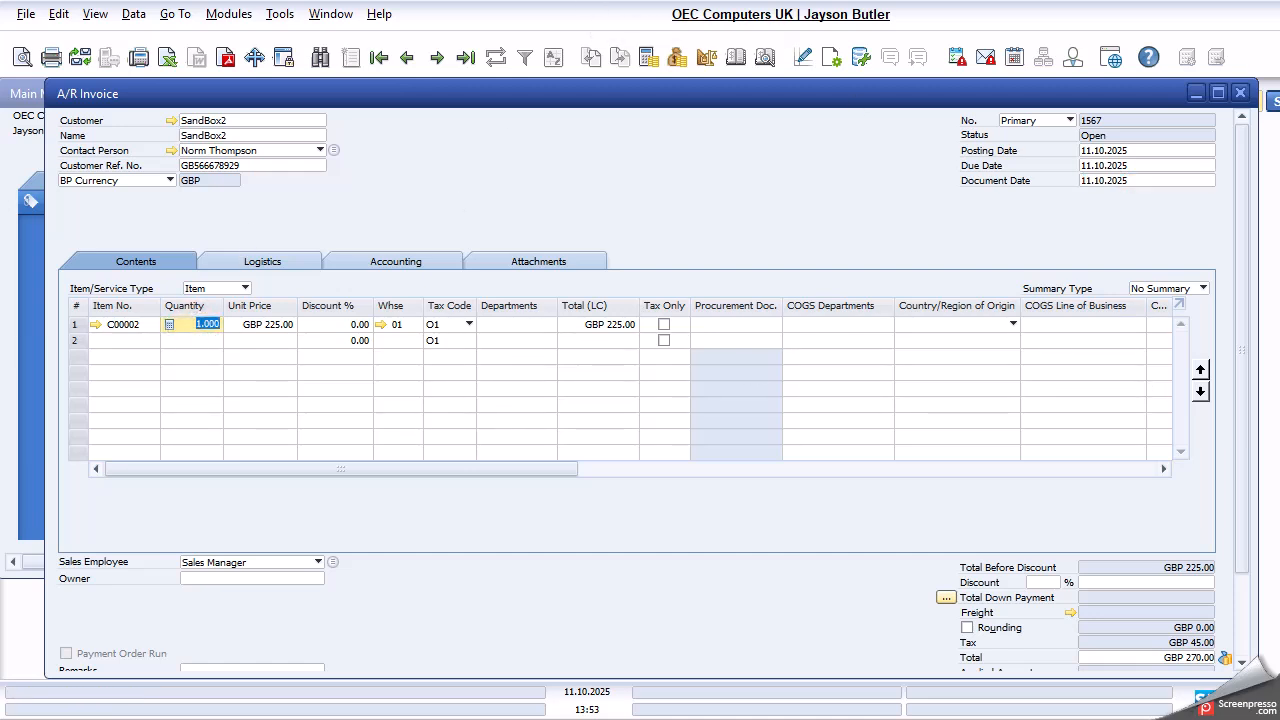
{"action": "type", "text": "5"}
{"action": "key", "text": "Tab"}
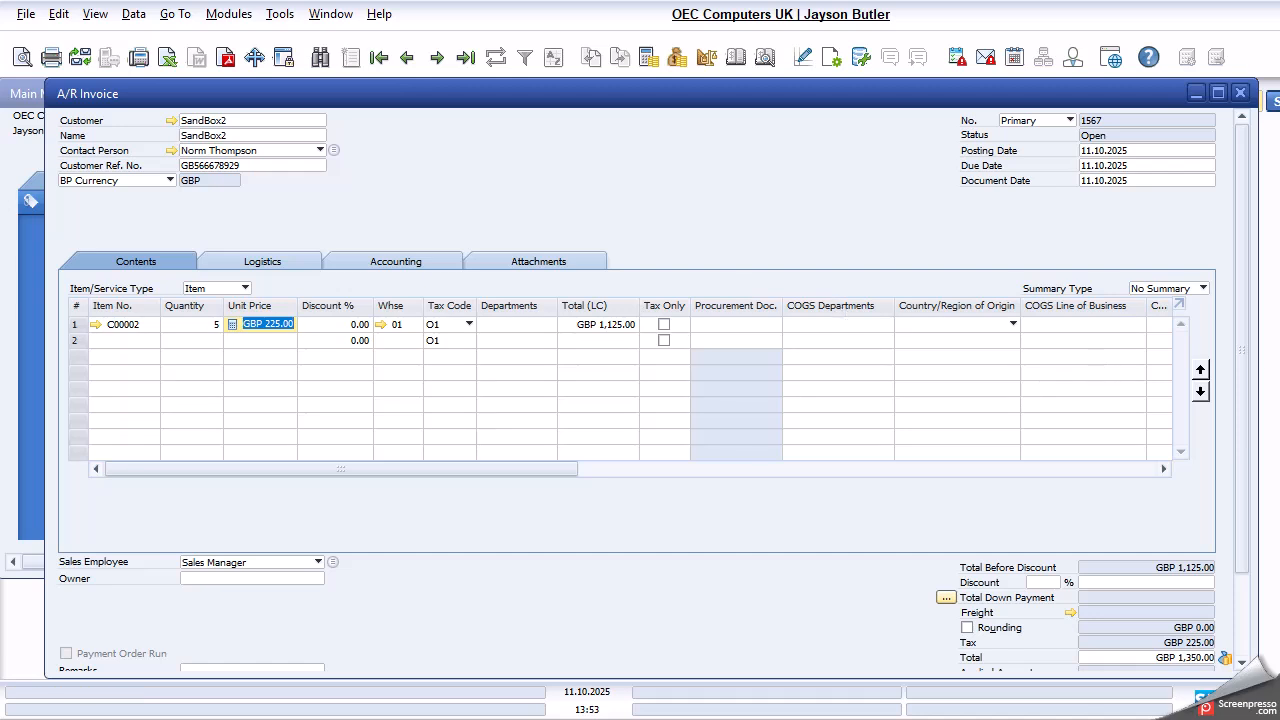
- Add the A/R invoice for SandBox2, accepting the exceeded credit limit and confirming the posting
{"action": "left_click", "coordinate": [1241, 385]}
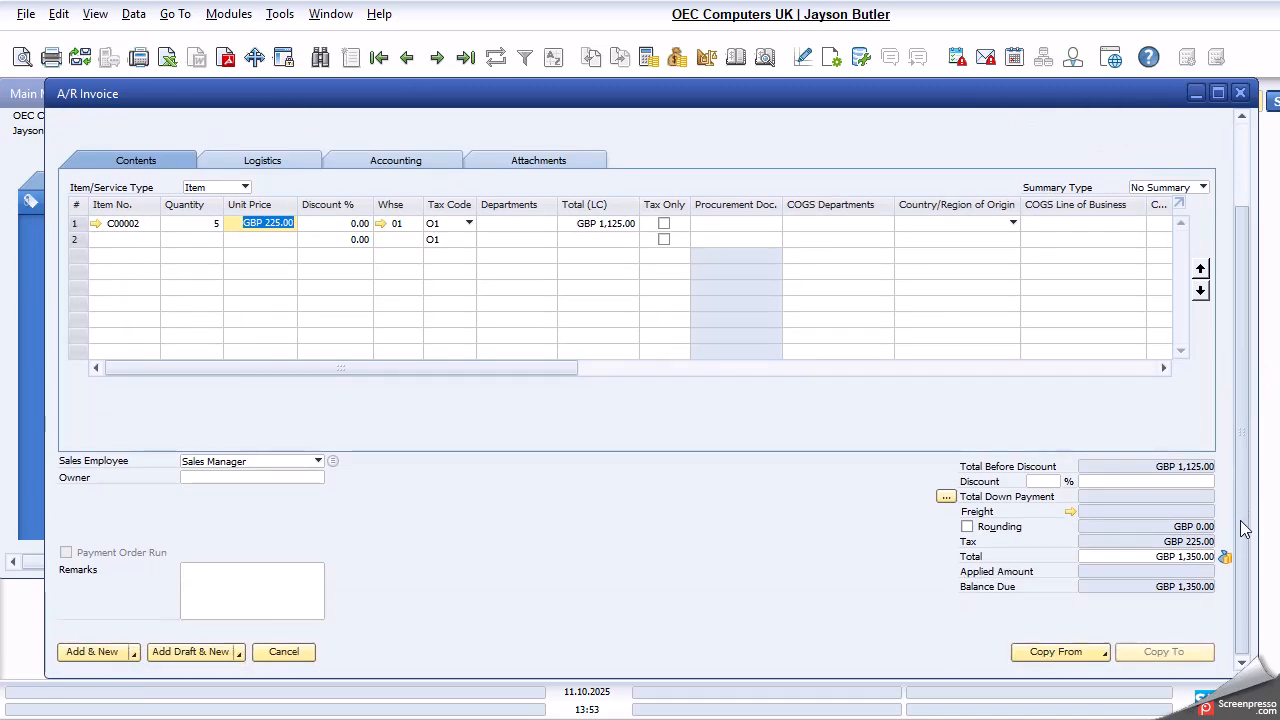
{"action": "left_click", "coordinate": [118, 651]}
{"action": "left_click", "coordinate": [481, 391]}
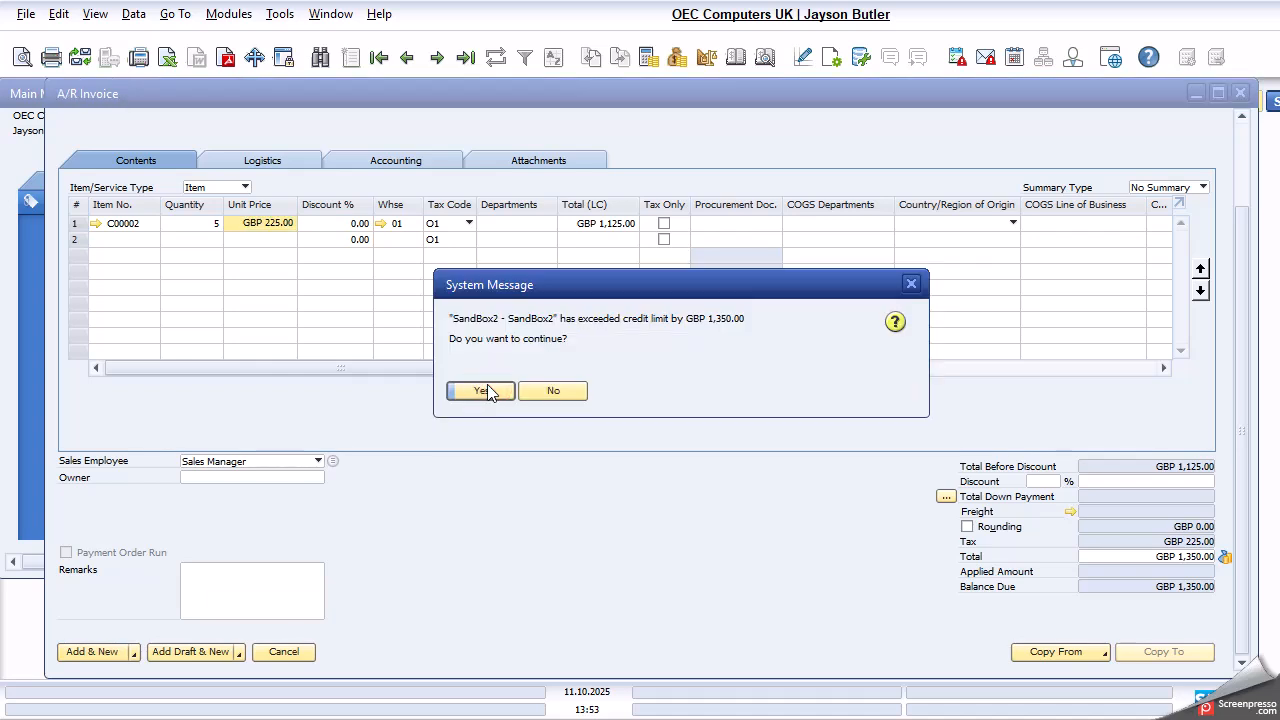
{"action": "left_click", "coordinate": [485, 391]}
{"action": "left_click", "coordinate": [483, 391]}
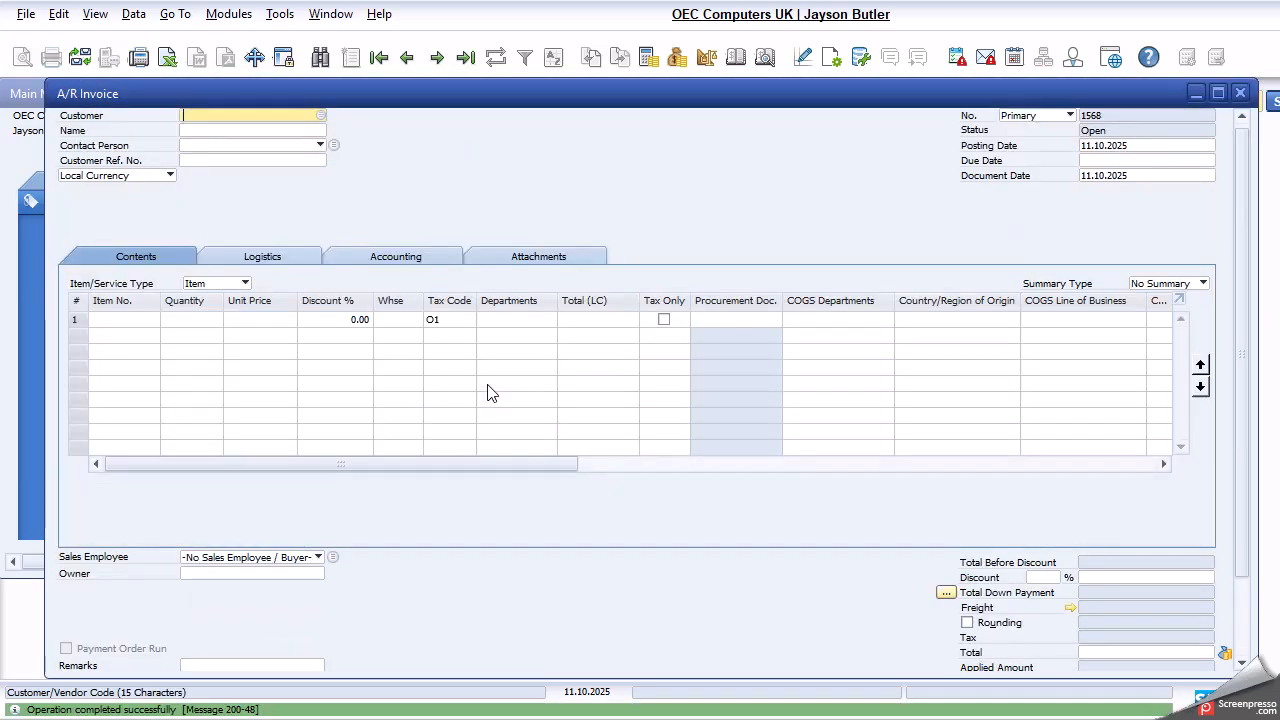
- Display the newly posted SandBox2 invoice and examine its header, totals and balance due
{"action": "left_click", "coordinate": [400, 63]}
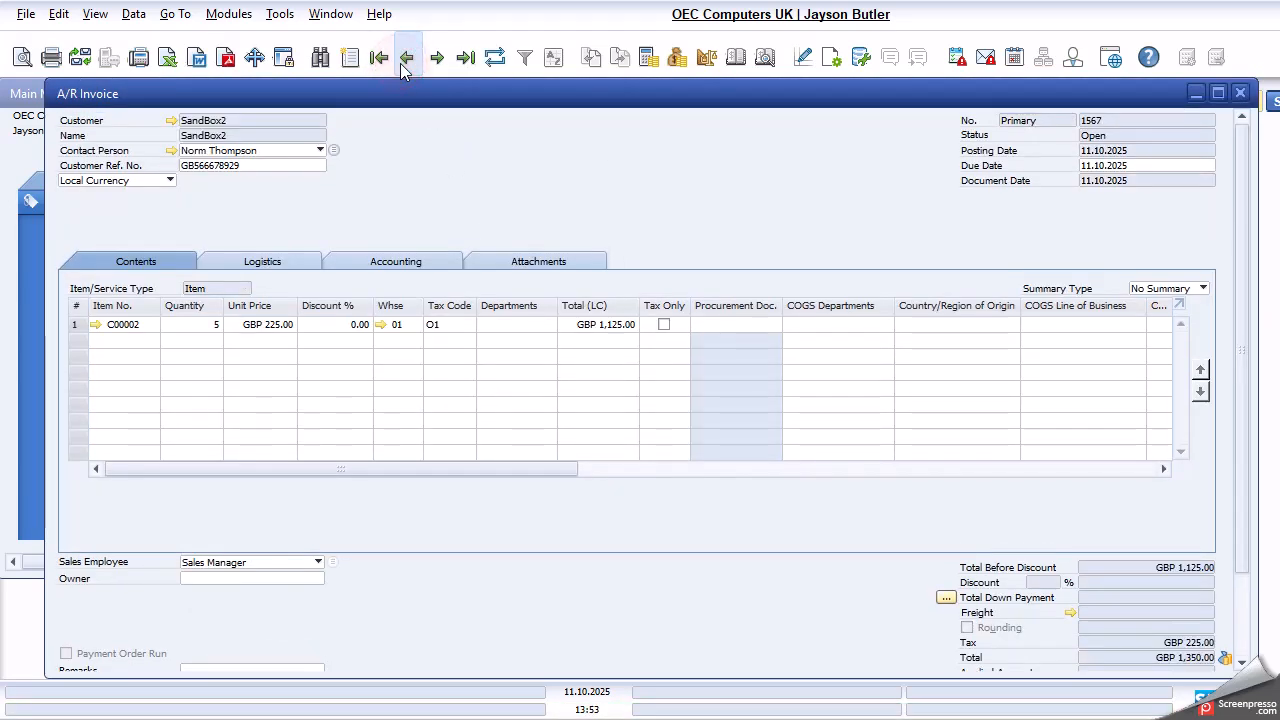
{"action": "right_click", "coordinate": [264, 134]}
{"action": "left_click", "coordinate": [265, 139]}
{"action": "scroll", "coordinate": [1231, 582], "scroll_direction": "down", "scroll_amount": 1}
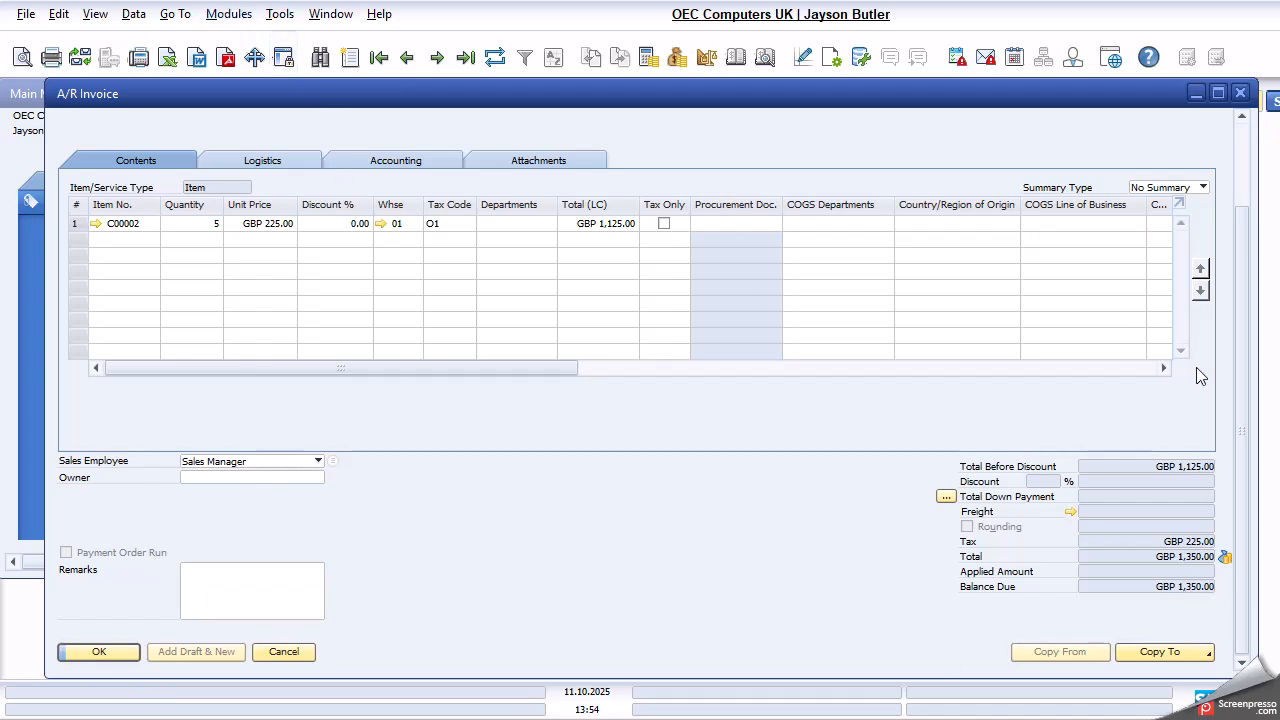
{"action": "scroll", "coordinate": [1235, 416], "scroll_direction": "up", "scroll_amount": 1}
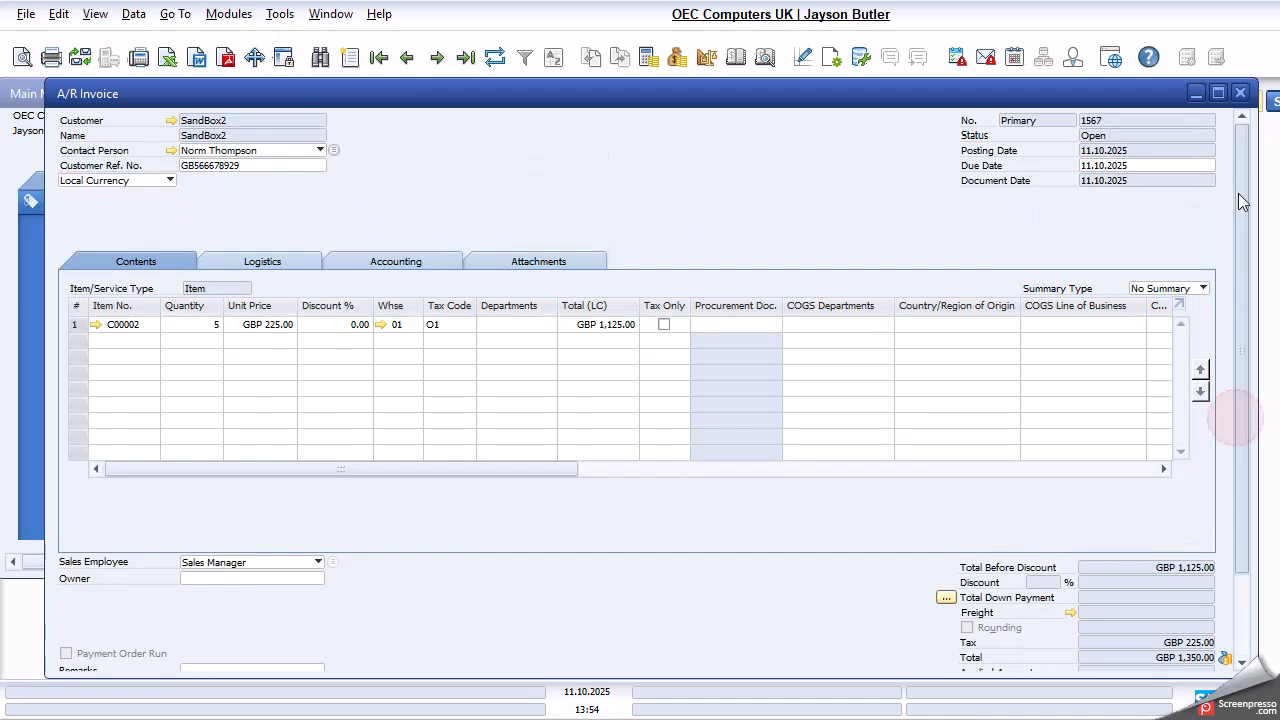
- Open SandBox2's master data from the invoice, examine the account balance and its unreconciled transactions, and close both
{"action": "left_click", "coordinate": [171, 120]}
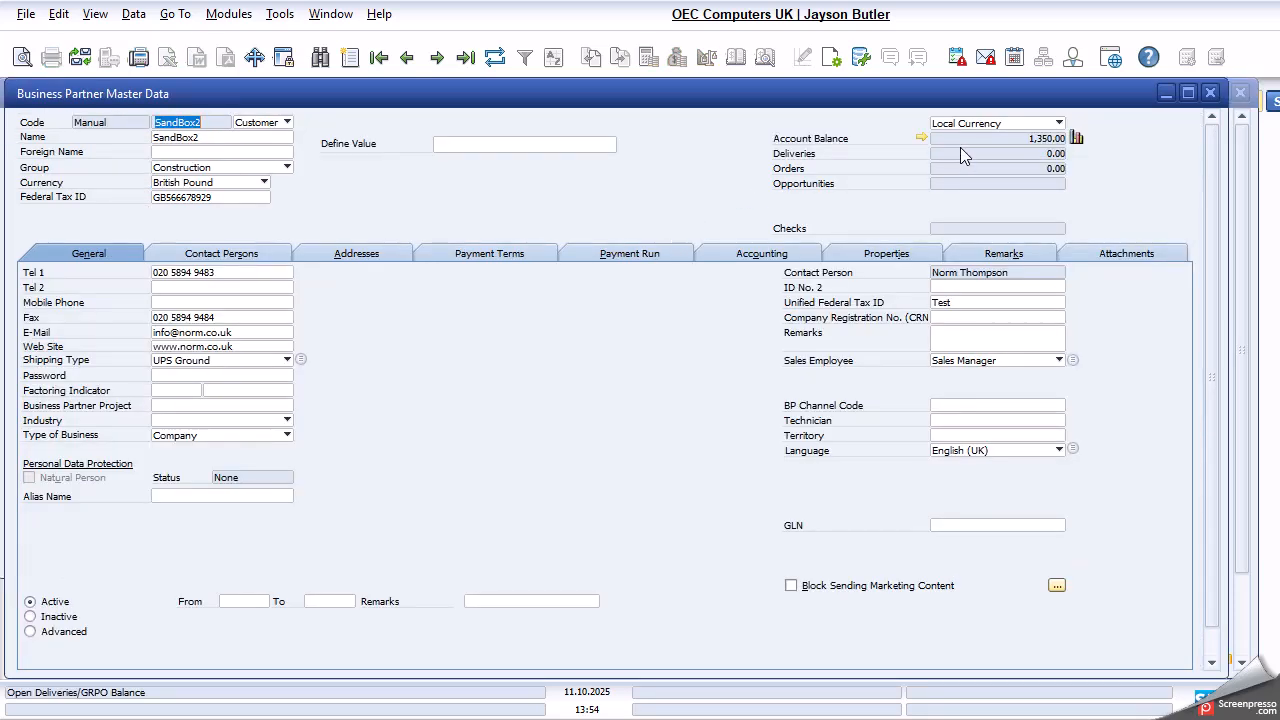
{"action": "left_click", "coordinate": [920, 138]}
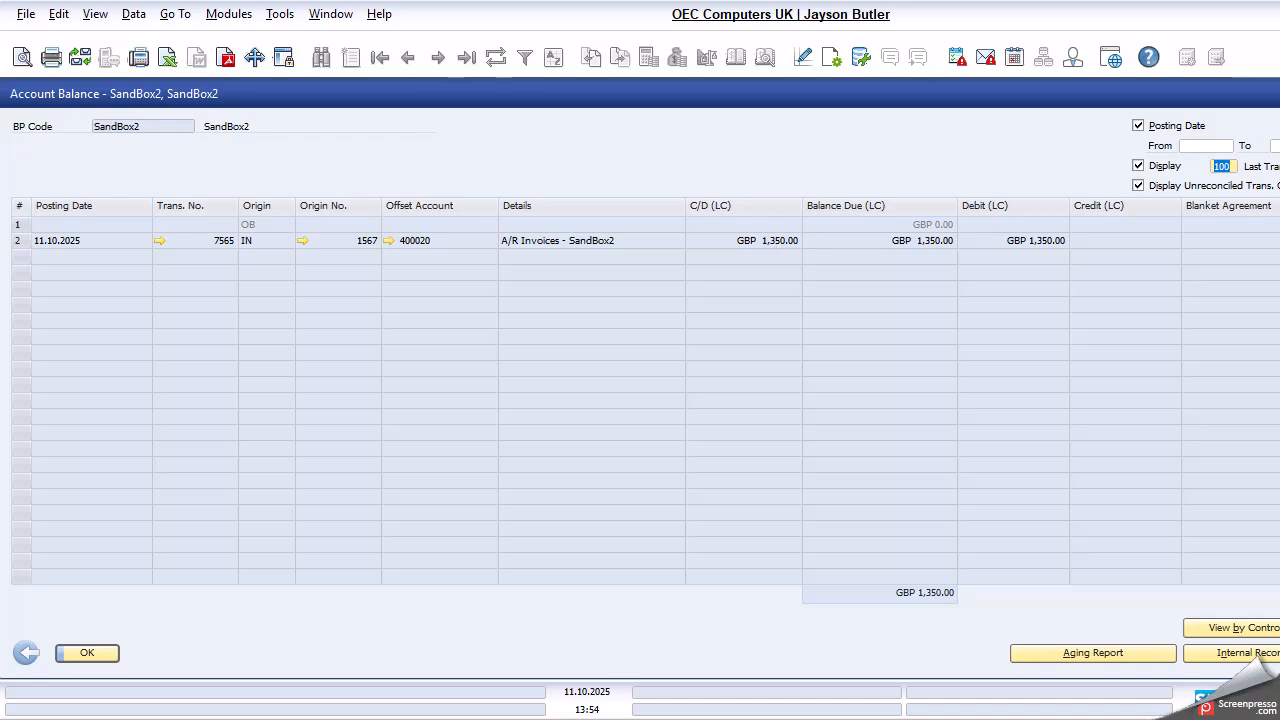
{"action": "key", "text": "Escape"}
{"action": "scroll", "coordinate": [320, 472], "scroll_direction": "down", "scroll_amount": 3}
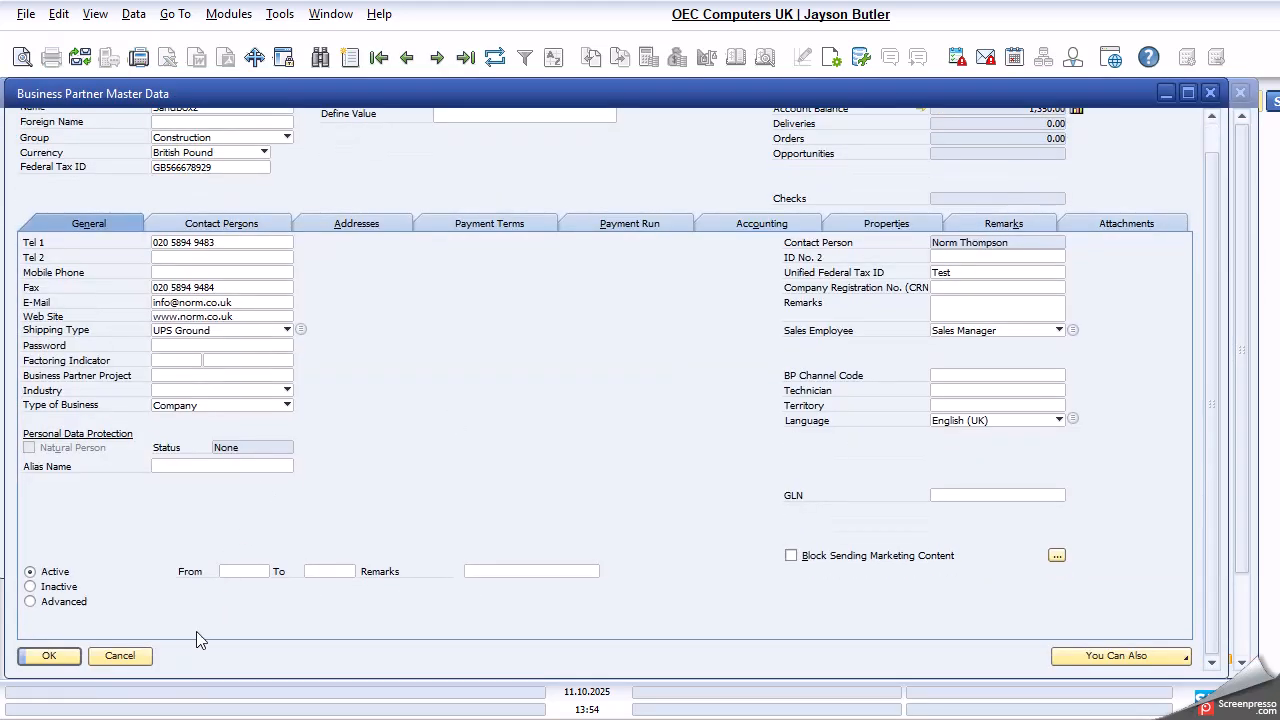
{"action": "left_click", "coordinate": [144, 654]}
- Copy invoice 1567 to an A/R credit memo and mark its item row as without quantity posting
{"action": "scroll", "coordinate": [190, 640], "scroll_direction": "down", "scroll_amount": 3}
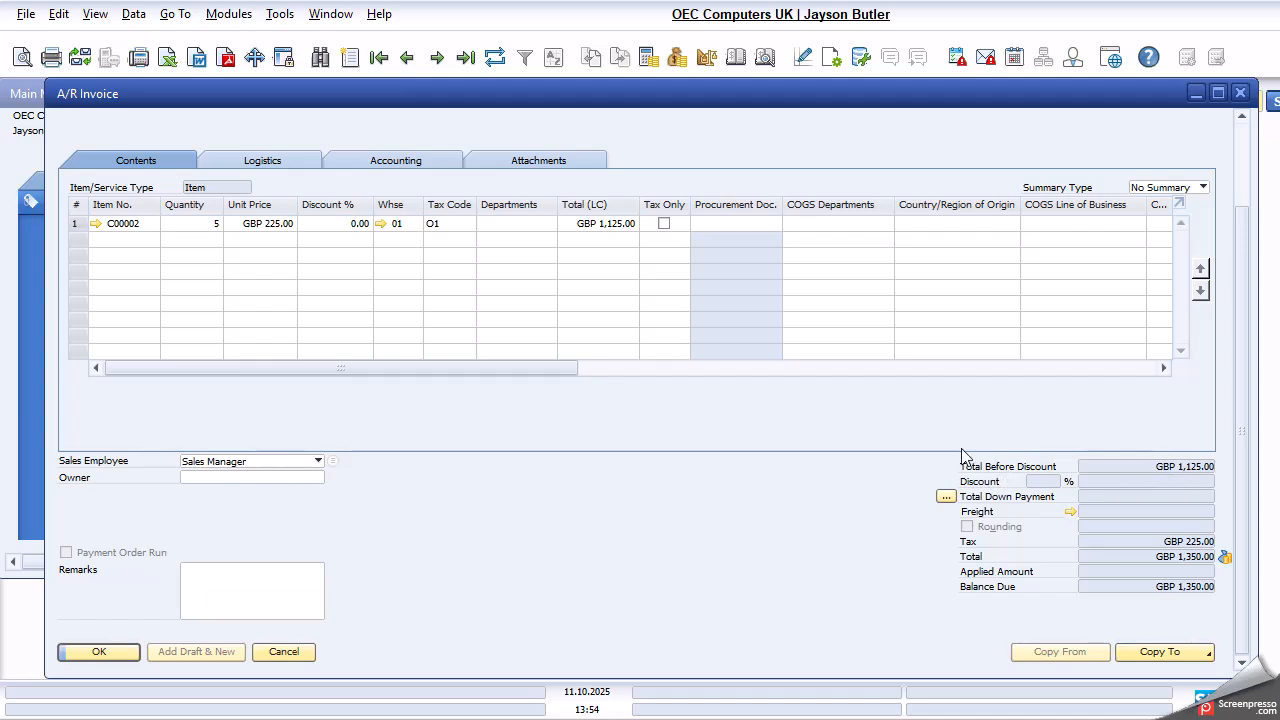
{"action": "left_click", "coordinate": [1147, 653]}
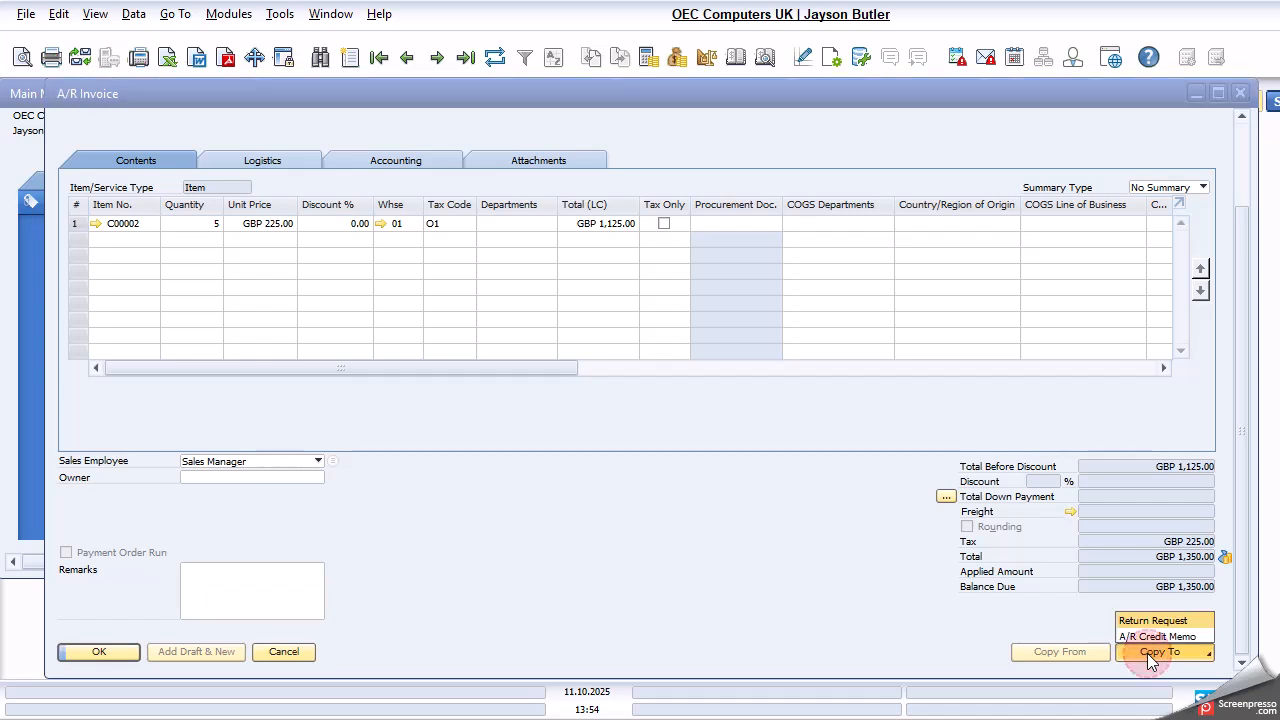
{"action": "left_click", "coordinate": [1150, 638]}
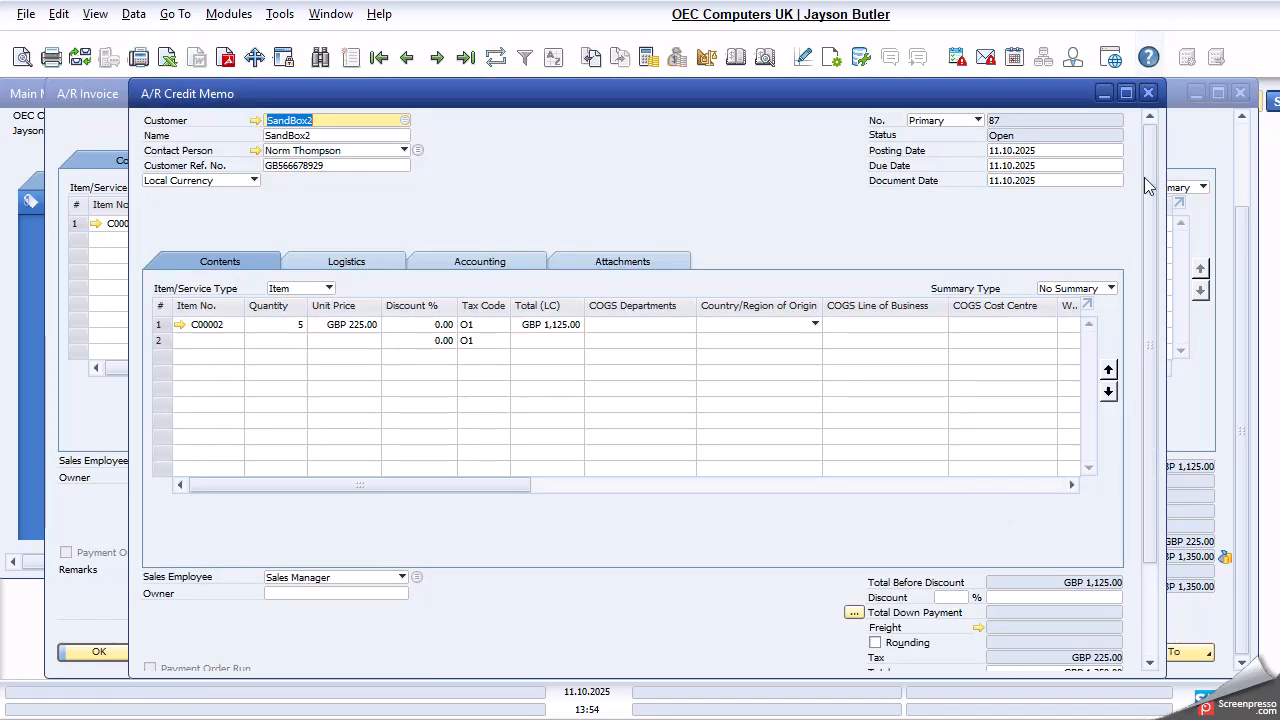
{"action": "left_click_drag", "start_coordinate": [467, 485], "coordinate": [494, 477]}
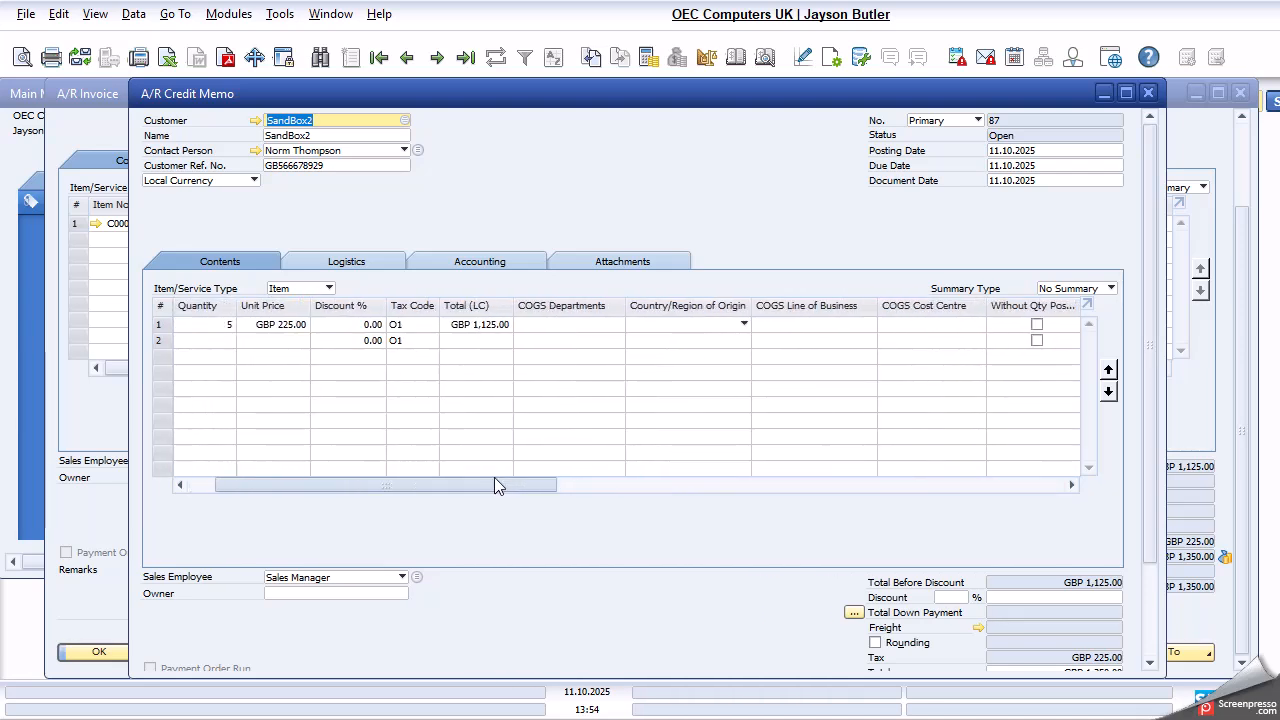
{"action": "left_click", "coordinate": [1037, 327]}
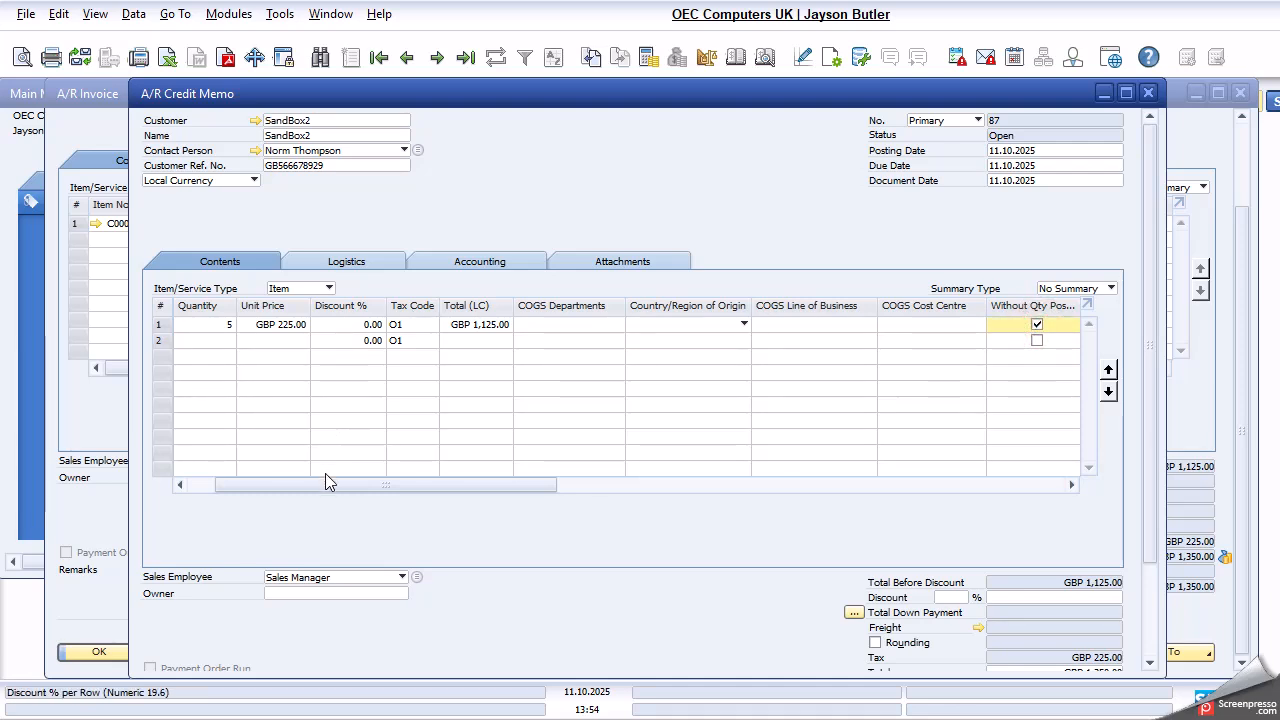
- Set the unit price of item C00002 in the credit memo to GBP 25.00
{"action": "left_click_drag", "start_coordinate": [325, 484], "coordinate": [234, 497]}
{"action": "left_click", "coordinate": [345, 324]}
{"action": "double_click", "coordinate": [345, 324]}
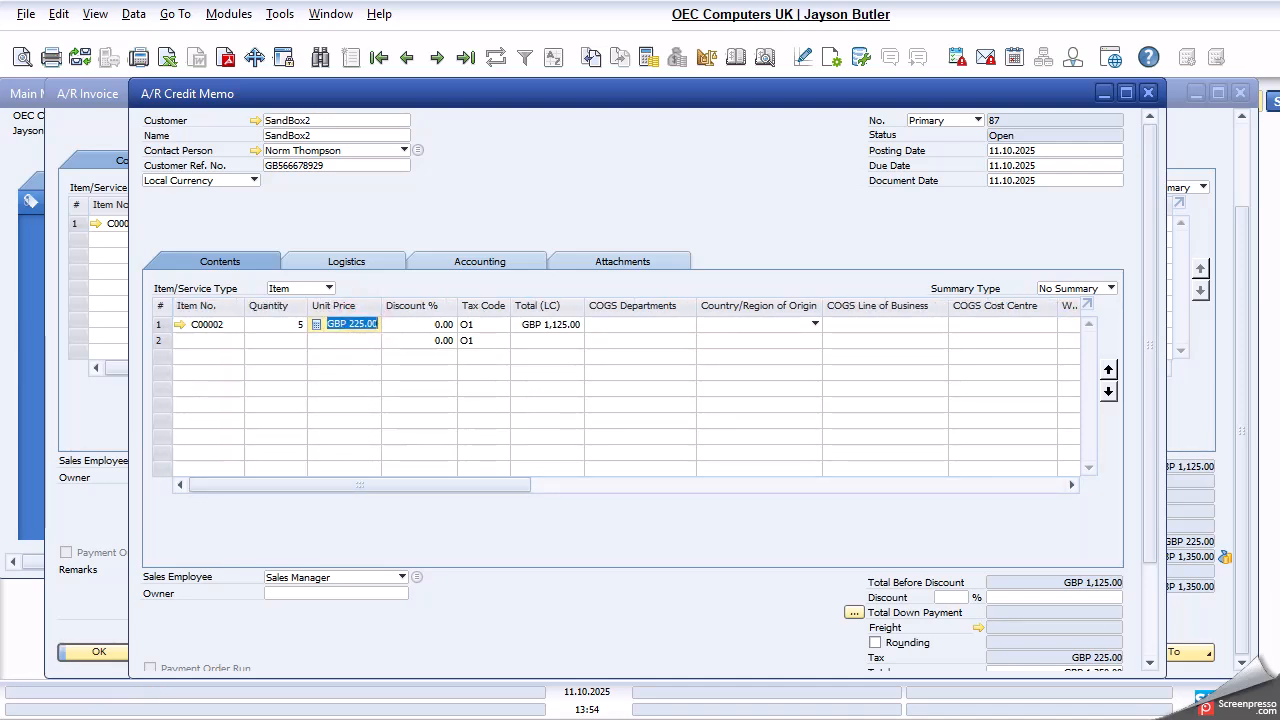
{"action": "type", "text": "25"}
{"action": "key", "text": "Tab"}
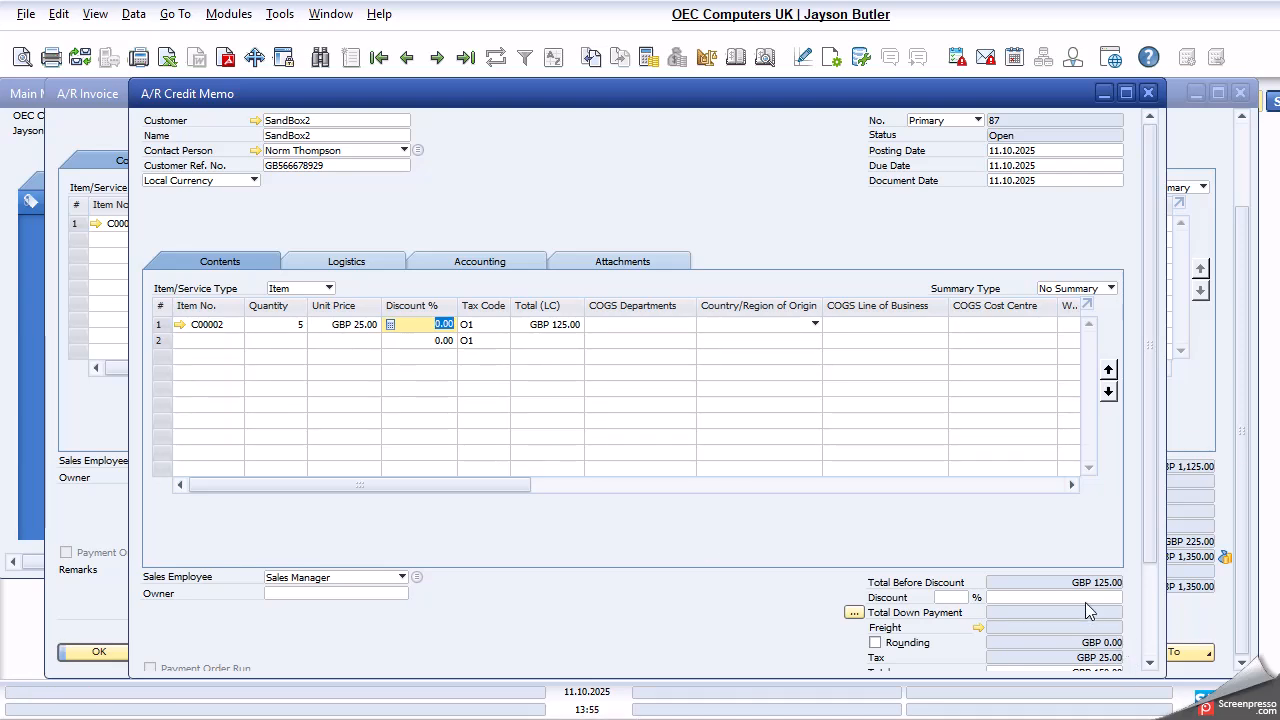
- Open the Windows Calculator and place it clear of the credit memo's totals
{"action": "scroll", "coordinate": [1096, 596], "scroll_direction": "down", "scroll_amount": 3}
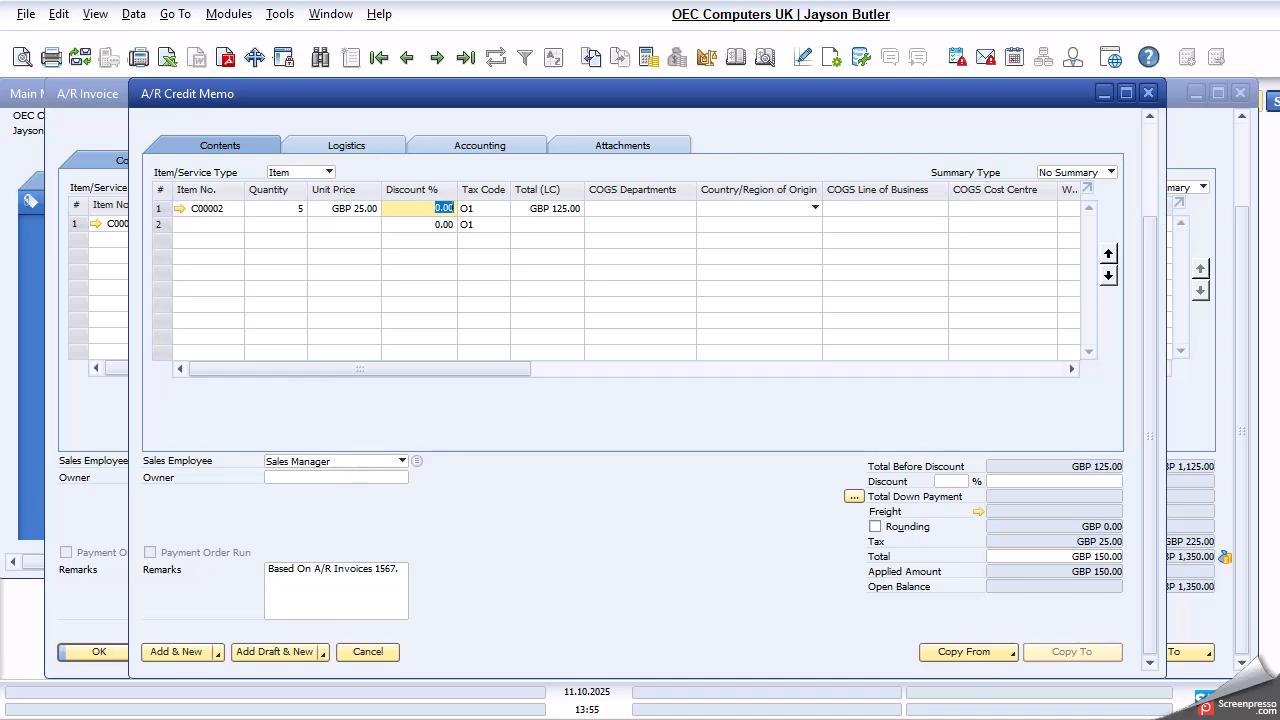
{"action": "key", "text": "super"}
{"action": "type", "text": "ca"}
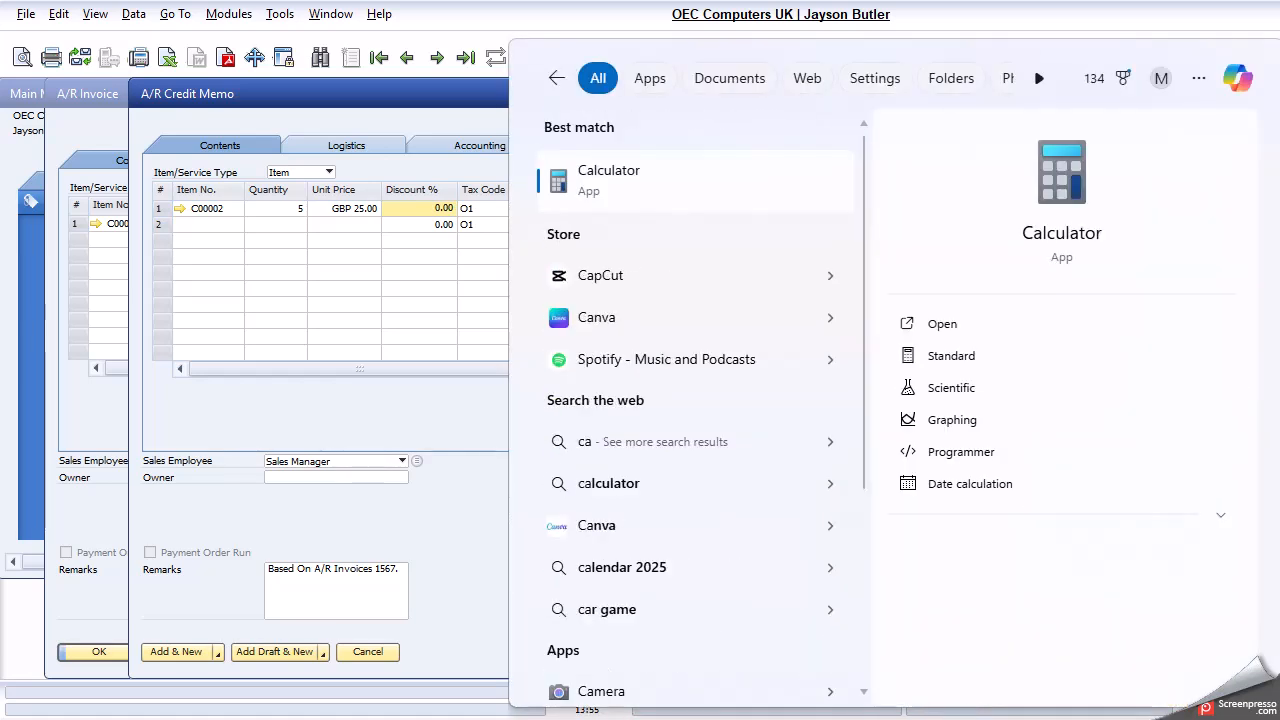
{"action": "type", "text": "lc"}
{"action": "left_click", "coordinate": [653, 179]}
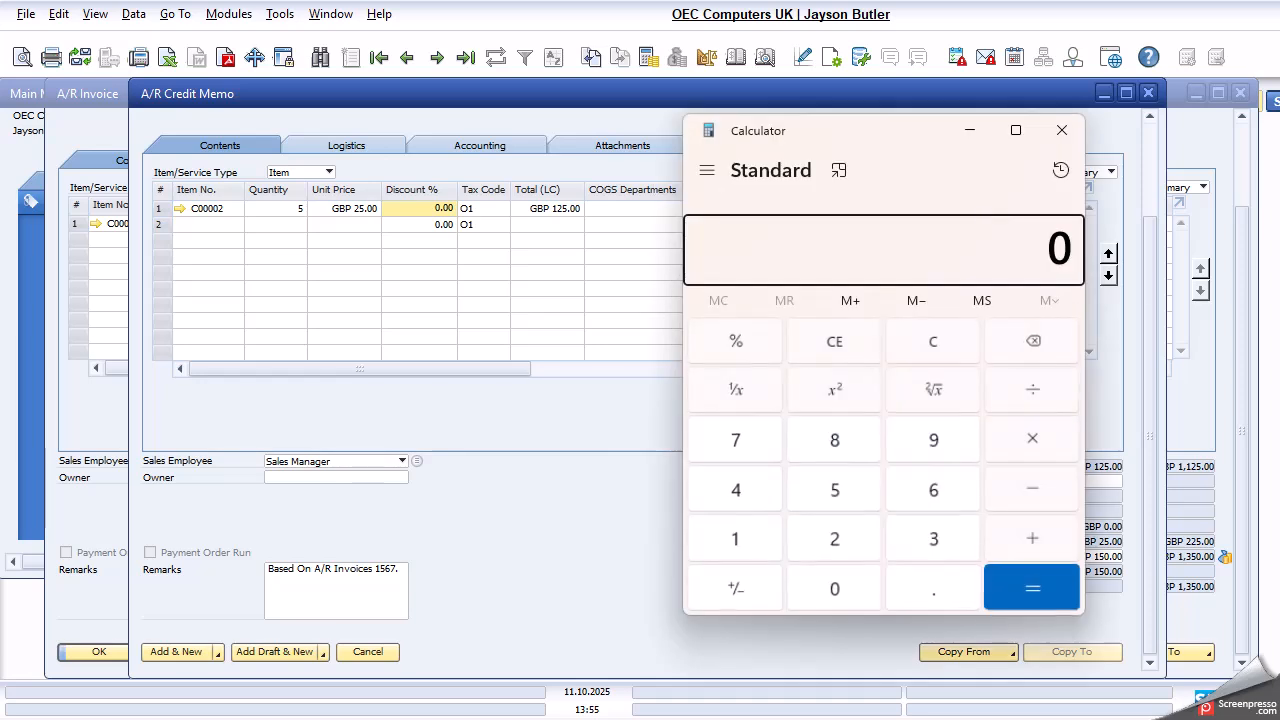
{"action": "left_click_drag", "start_coordinate": [837, 129], "coordinate": [553, 136]}
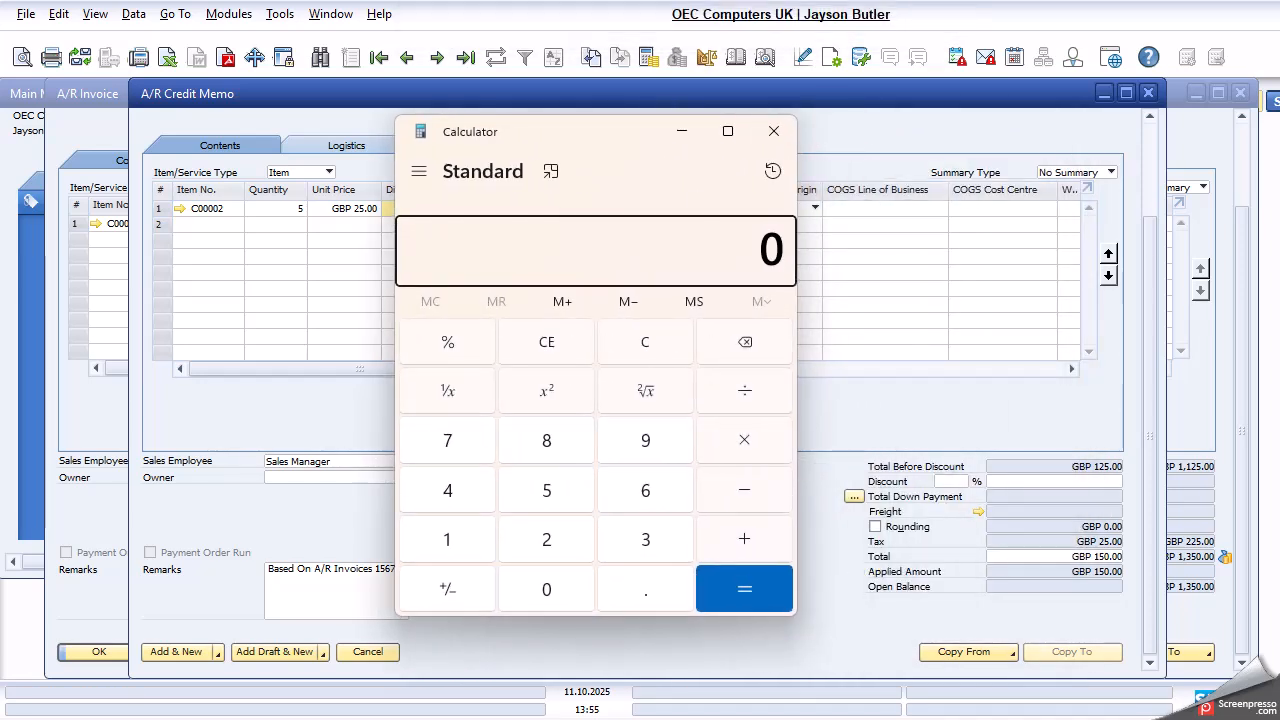
- Calculate 1350 minus 150 to work out the invoice's remaining balance, and minimize the Calculator
{"action": "key", "text": "1"}
{"action": "key", "text": "3"}
{"action": "key", "text": "5"}
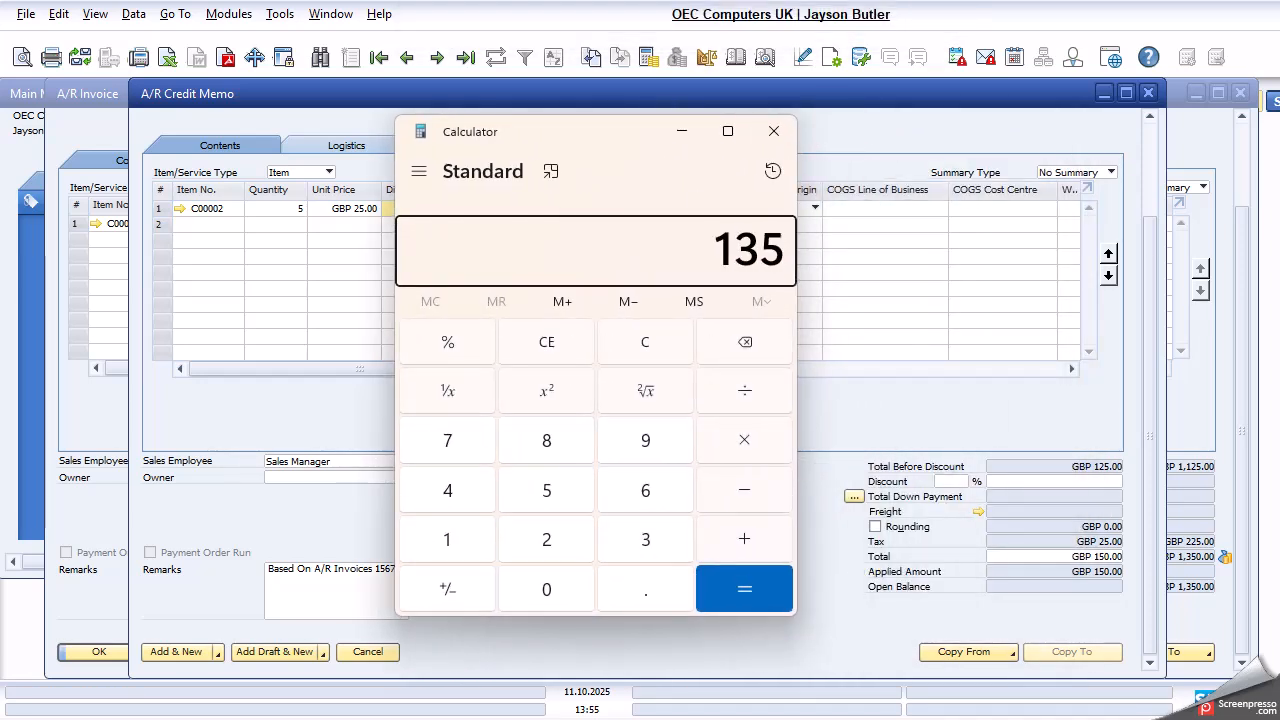
{"action": "key", "text": "0"}
{"action": "key", "text": "minus"}
{"action": "key", "text": "1"}
{"action": "key", "text": "5"}
{"action": "key", "text": "0"}
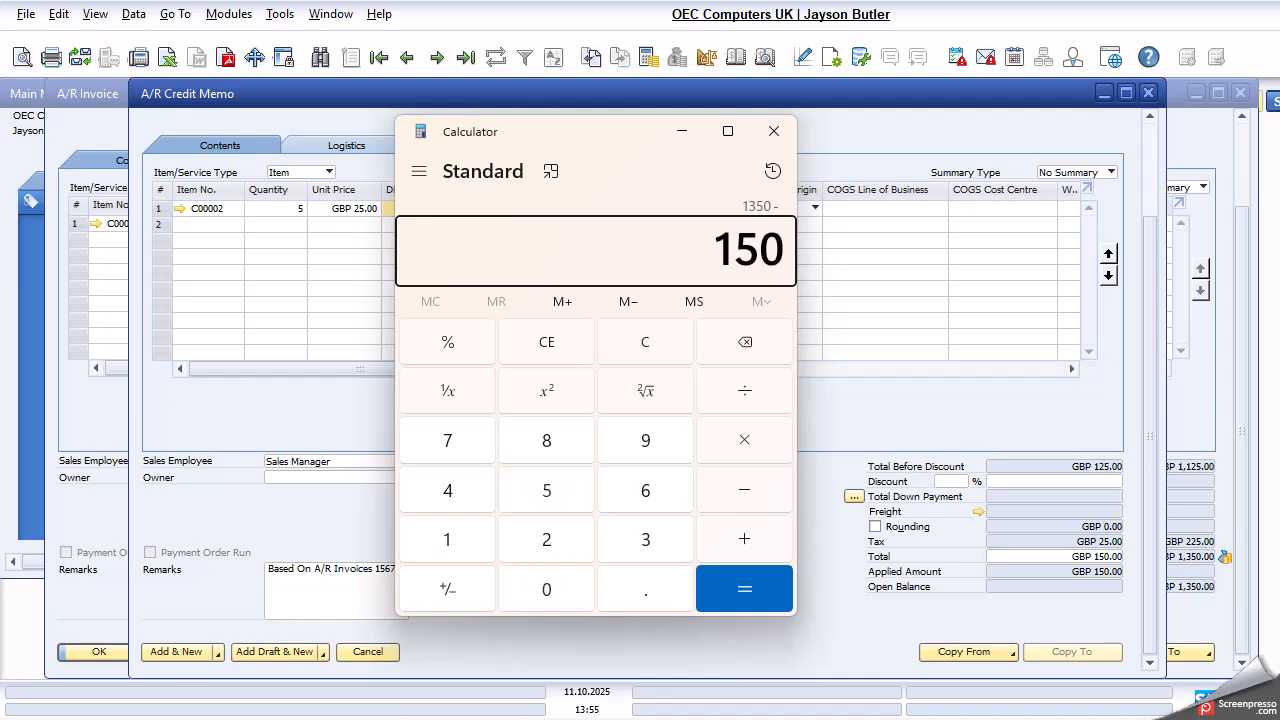
{"action": "key", "text": "Return"}
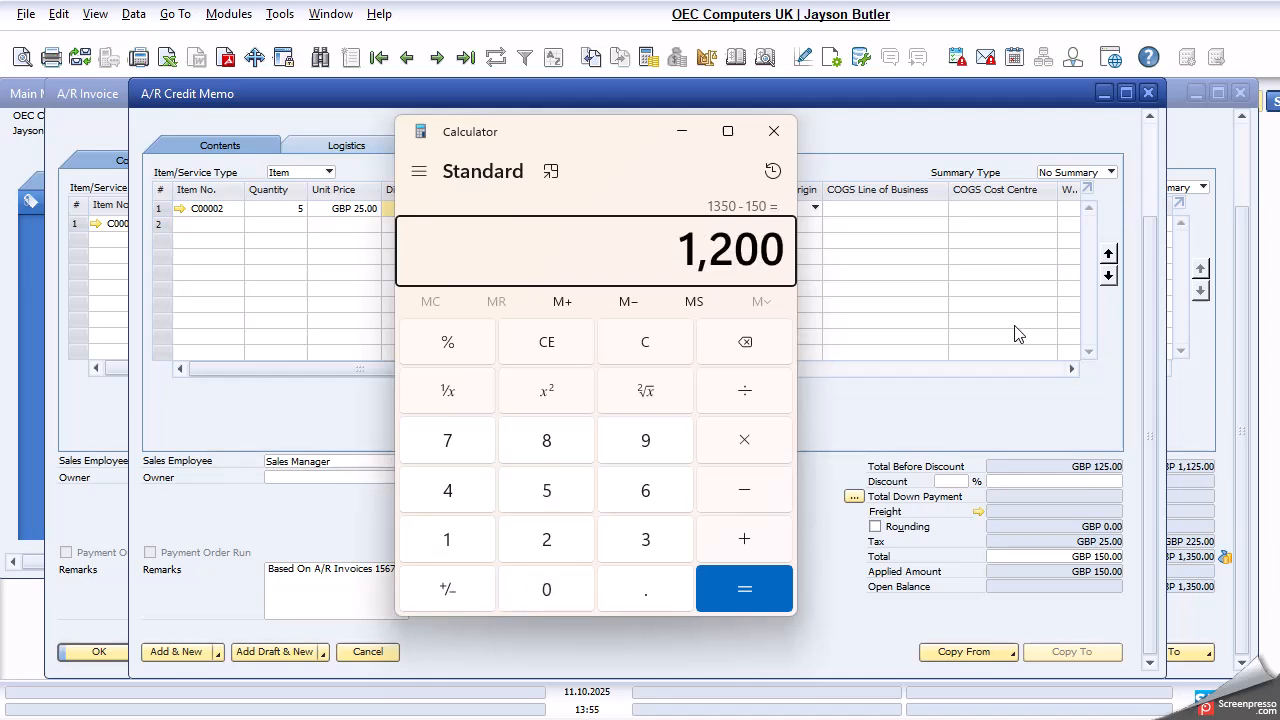
{"action": "left_click", "coordinate": [679, 138]}
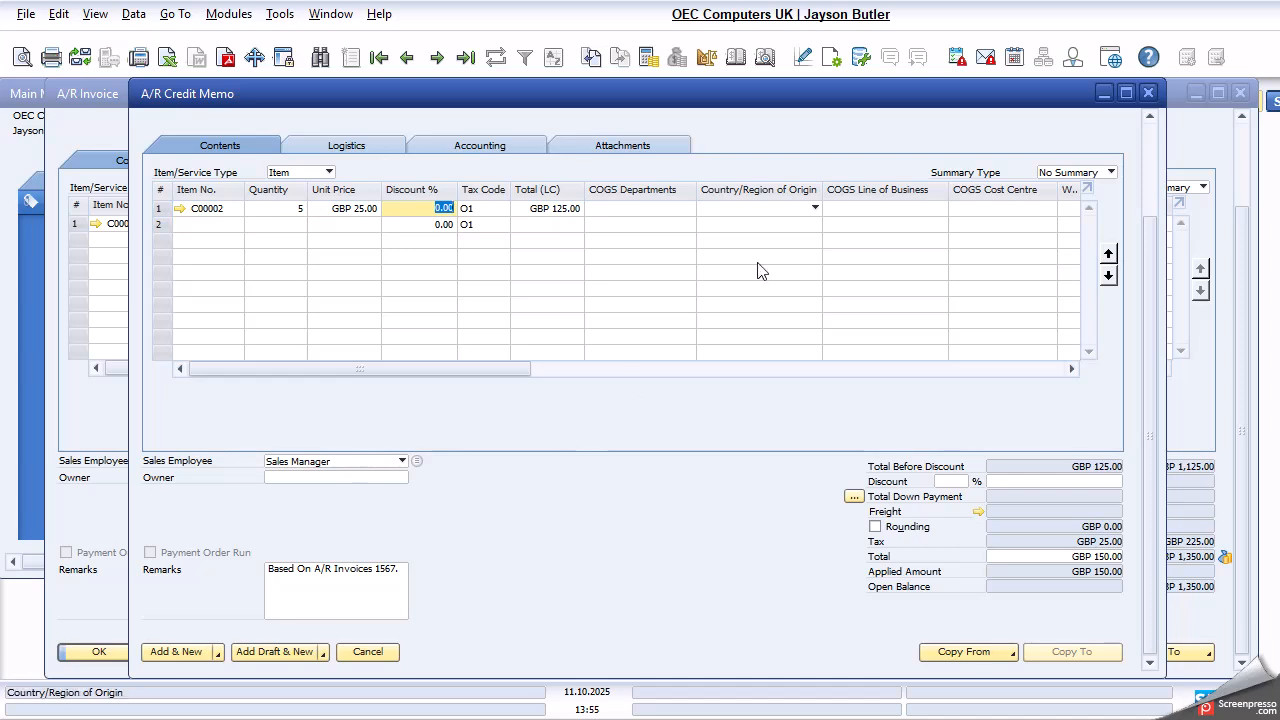
- Preview the journal entry of SandBox2's credit memo, close the preview, and post the credit memo
{"action": "left_click", "coordinate": [1148, 314]}
{"action": "left_click_drag", "start_coordinate": [1148, 314], "coordinate": [1150, 200]}
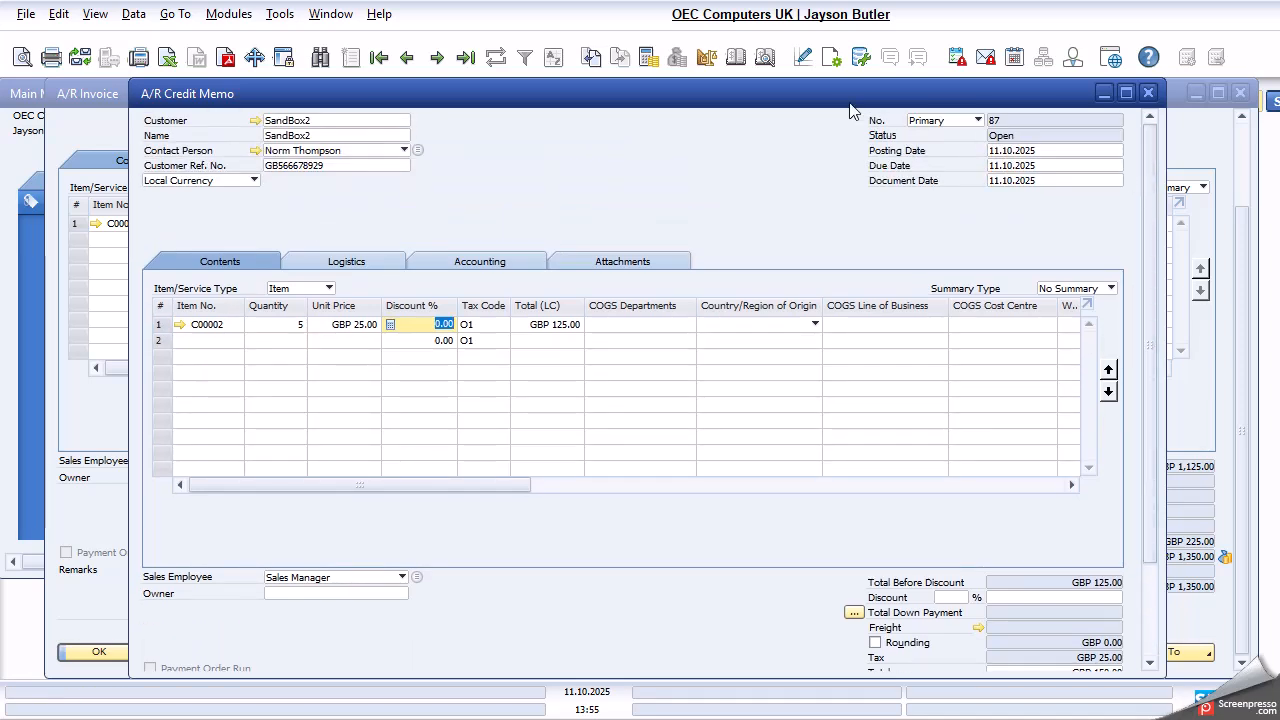
{"action": "left_click", "coordinate": [772, 66]}
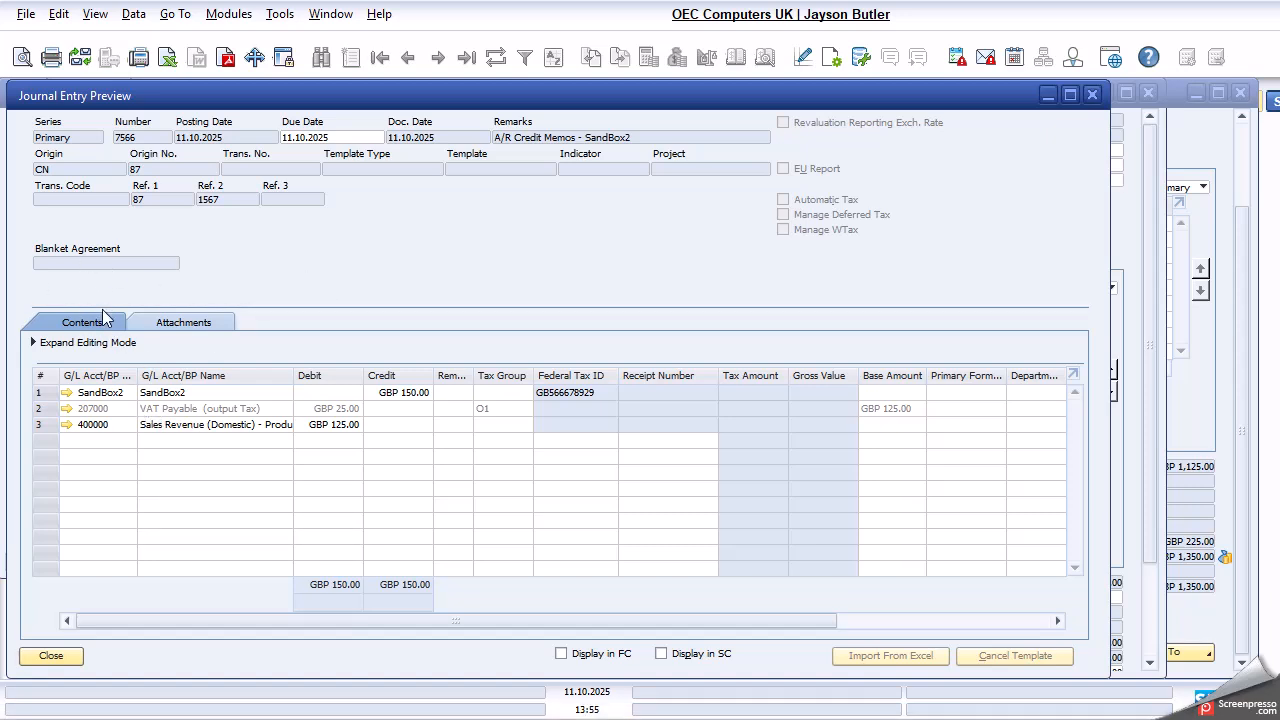
{"action": "left_click", "coordinate": [51, 655]}
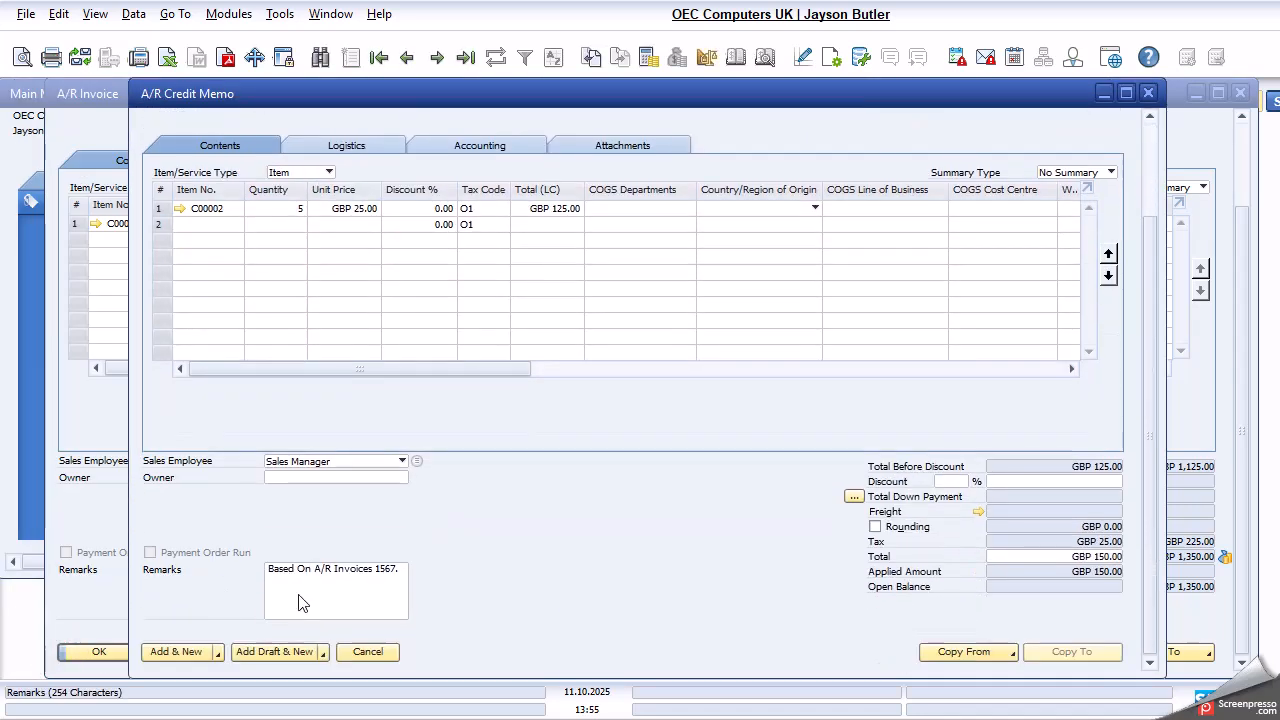
{"action": "left_click", "coordinate": [172, 651]}
{"action": "left_click", "coordinate": [480, 399]}
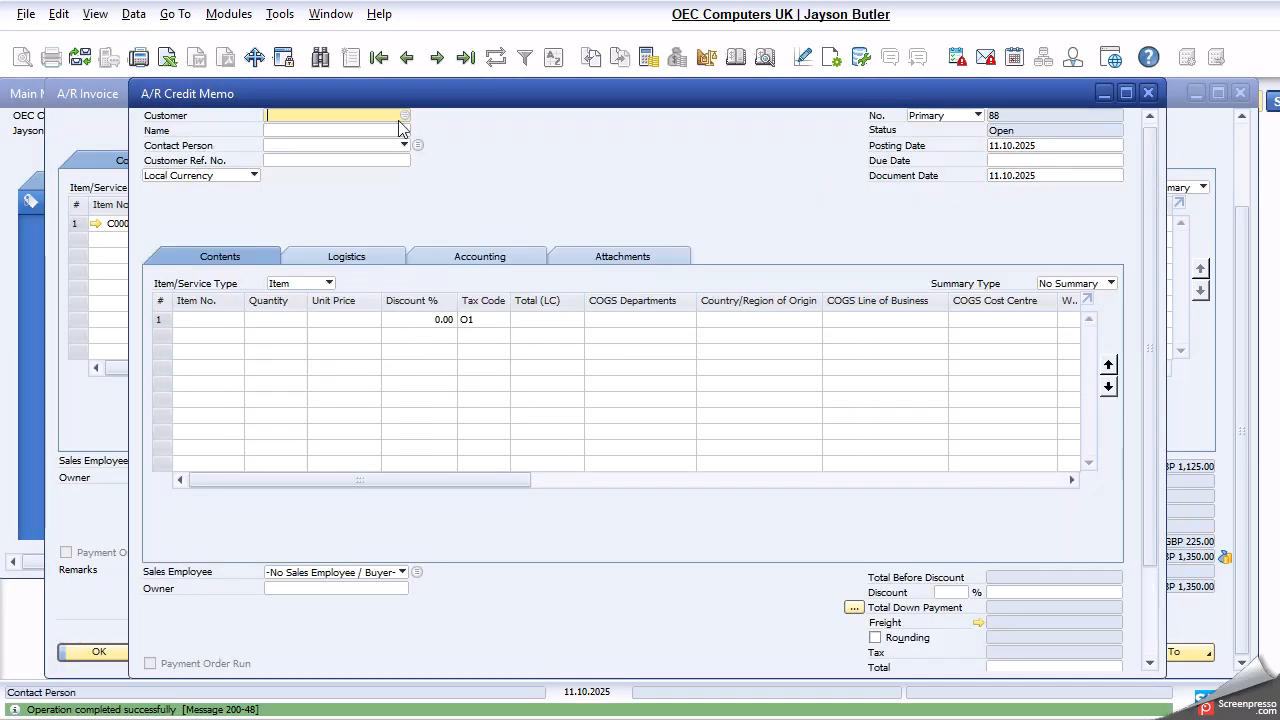
- Display SandBox2's posted credit memo and examine its Without Qty Posting setting and its journal entry
{"action": "left_click", "coordinate": [406, 57]}
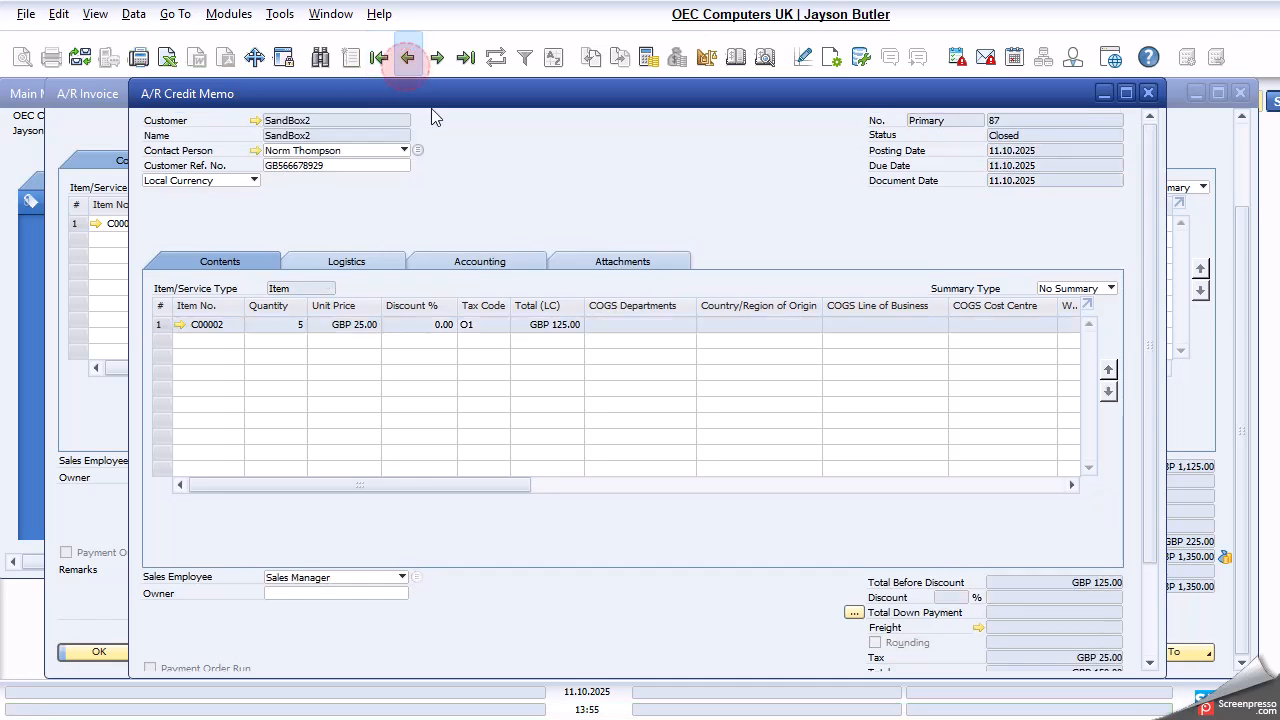
{"action": "left_click_drag", "start_coordinate": [432, 487], "coordinate": [566, 471]}
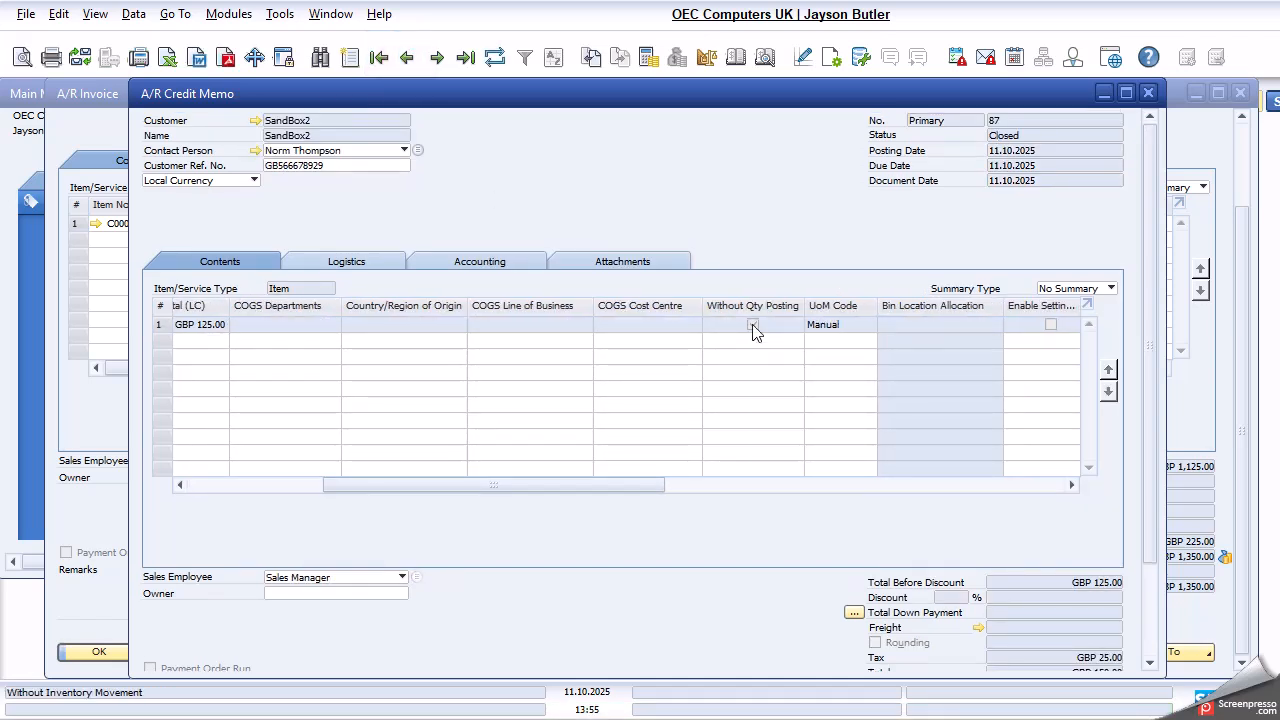
{"action": "left_click", "coordinate": [765, 57]}
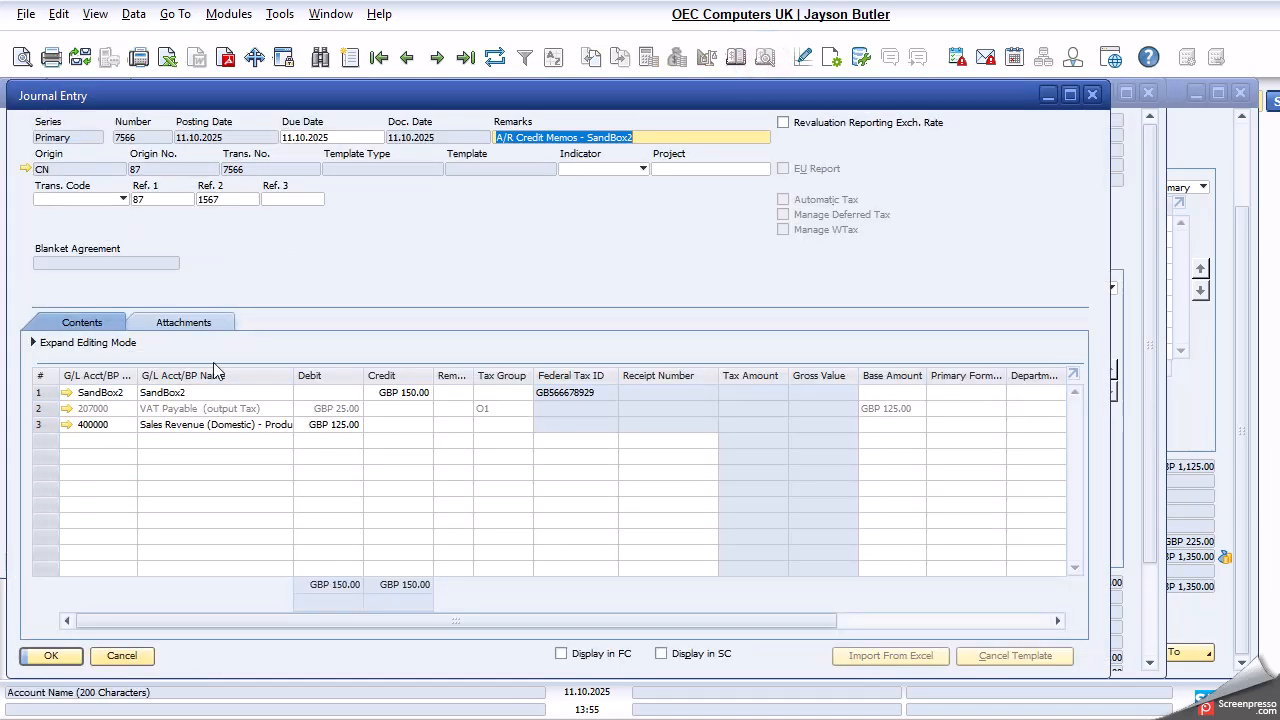
{"action": "left_click", "coordinate": [121, 656]}
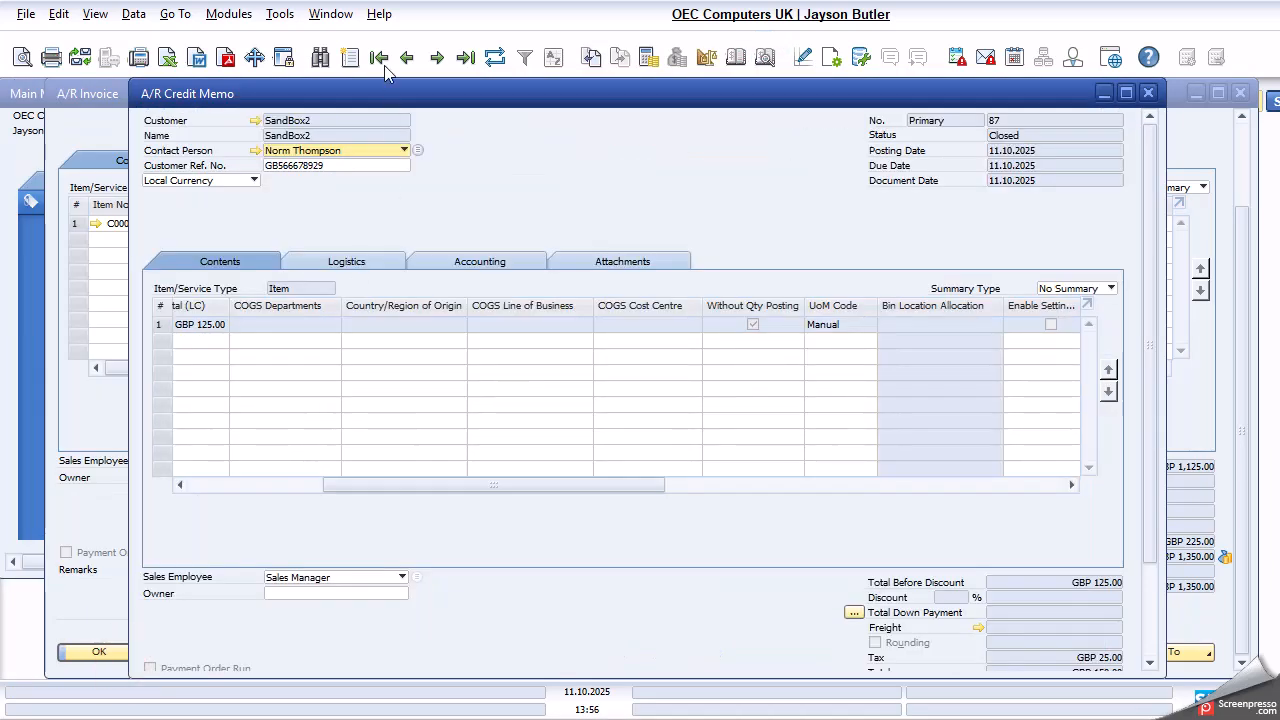
- Display SandBox1's preceding credit memo and examine its Without Qty Posting setting and its journal entry for comparison
{"action": "left_click", "coordinate": [407, 57]}
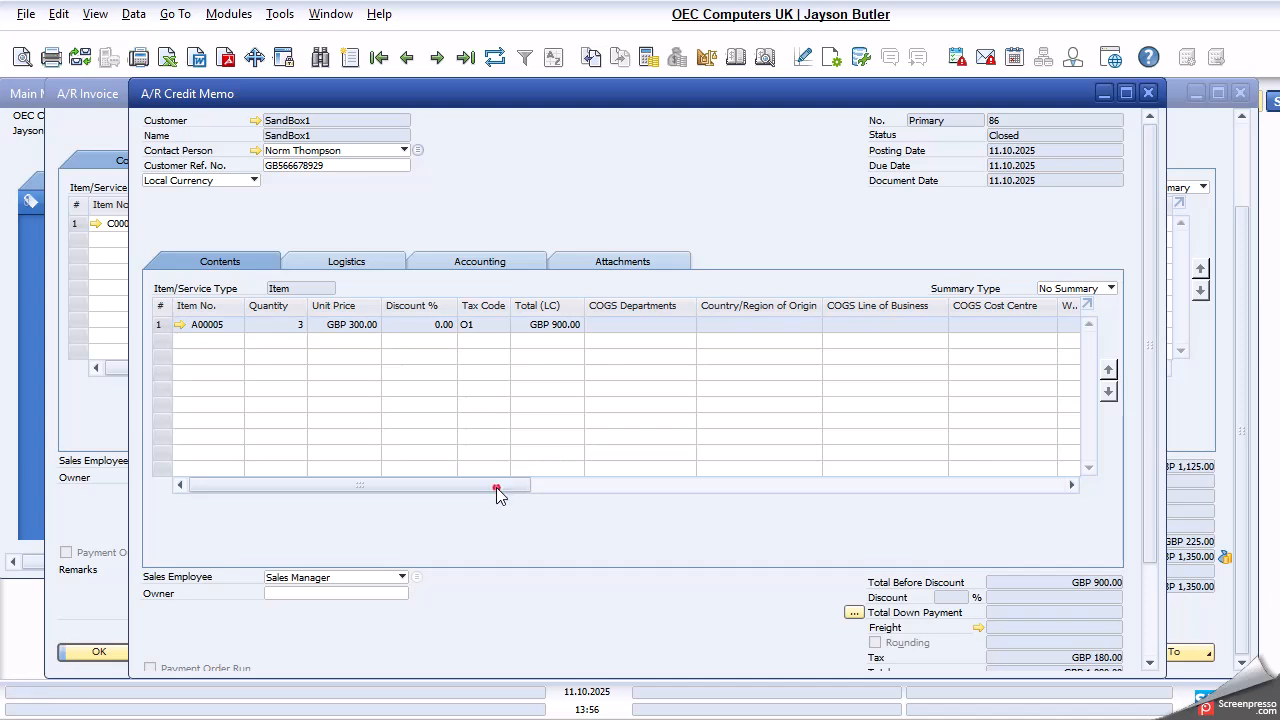
{"action": "left_click_drag", "start_coordinate": [500, 485], "coordinate": [617, 485]}
{"action": "left_click", "coordinate": [766, 60]}
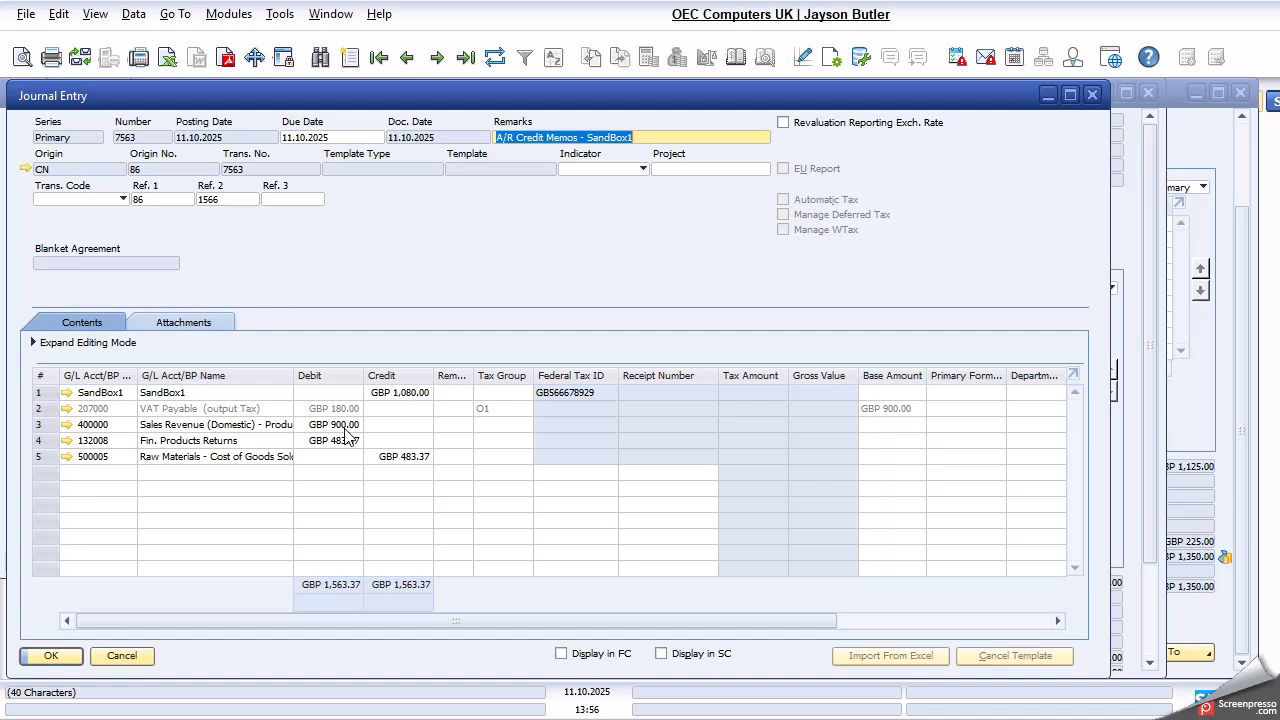
{"action": "left_click", "coordinate": [146, 656]}
- Close the A/R credit memo and A/R invoice windows and return to the list of all modules
{"action": "scroll", "coordinate": [168, 642], "scroll_direction": "down", "scroll_amount": 3}
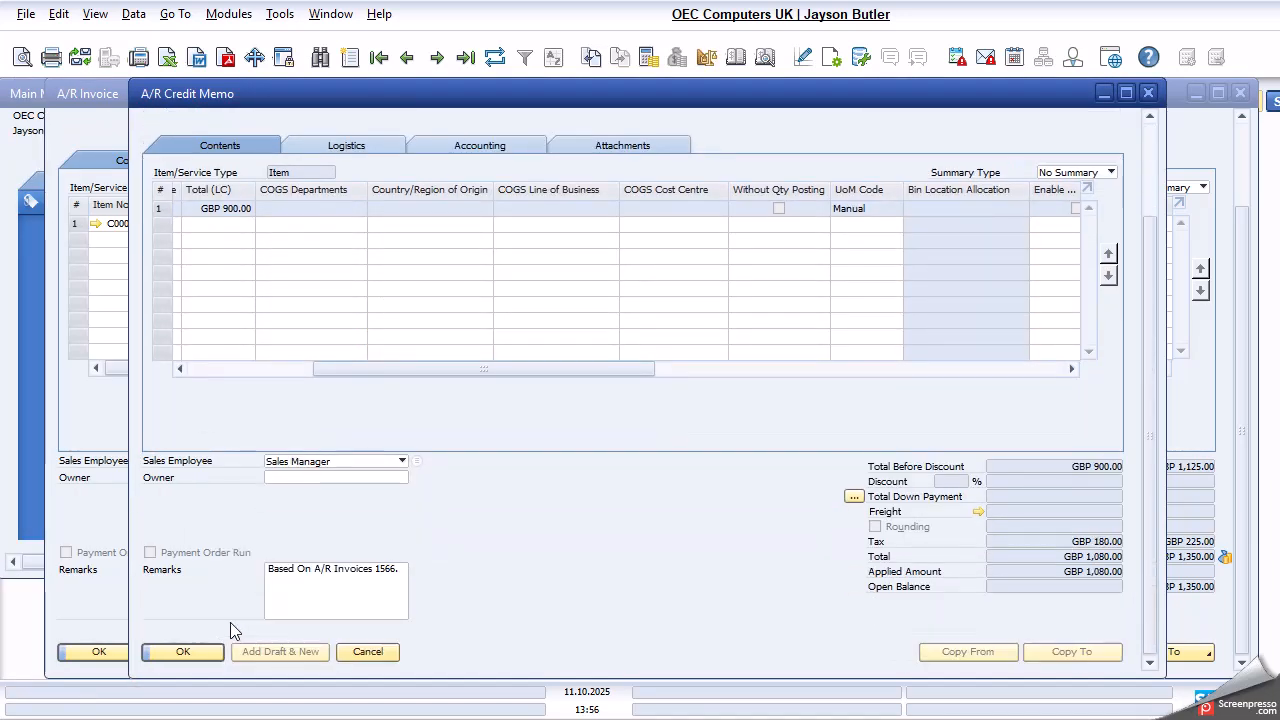
{"action": "left_click", "coordinate": [362, 651]}
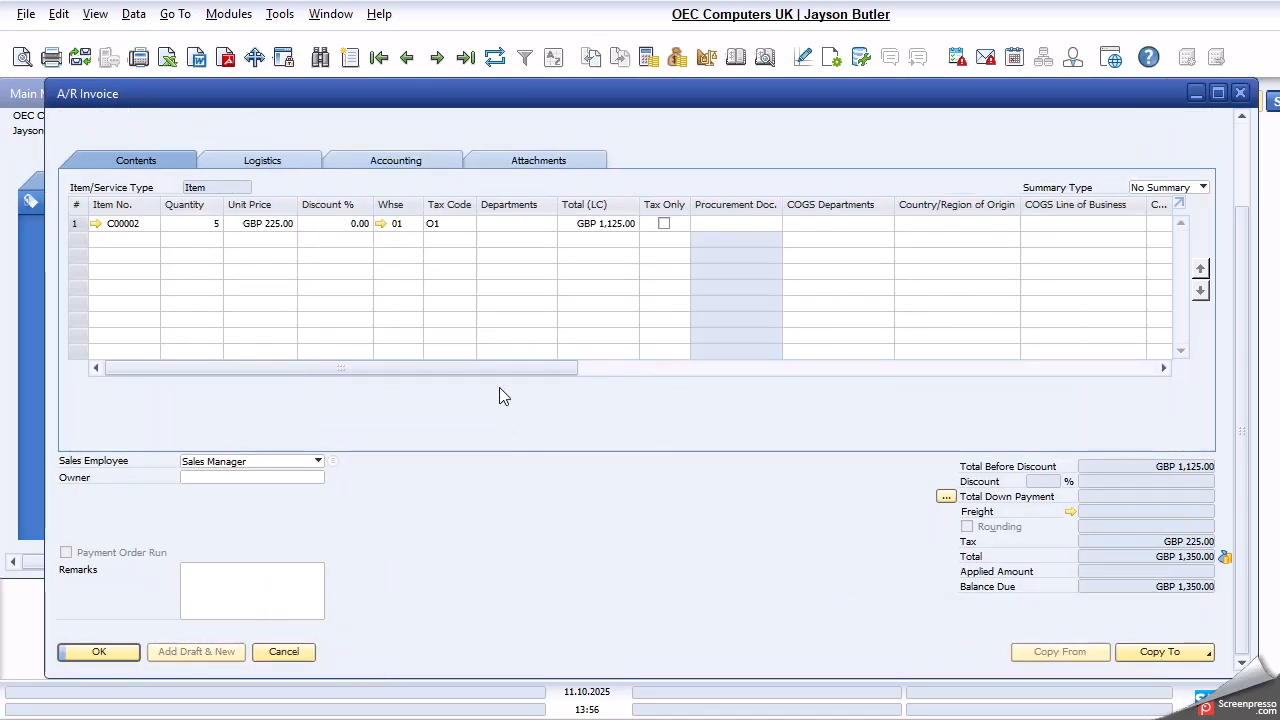
{"action": "left_click", "coordinate": [268, 651]}
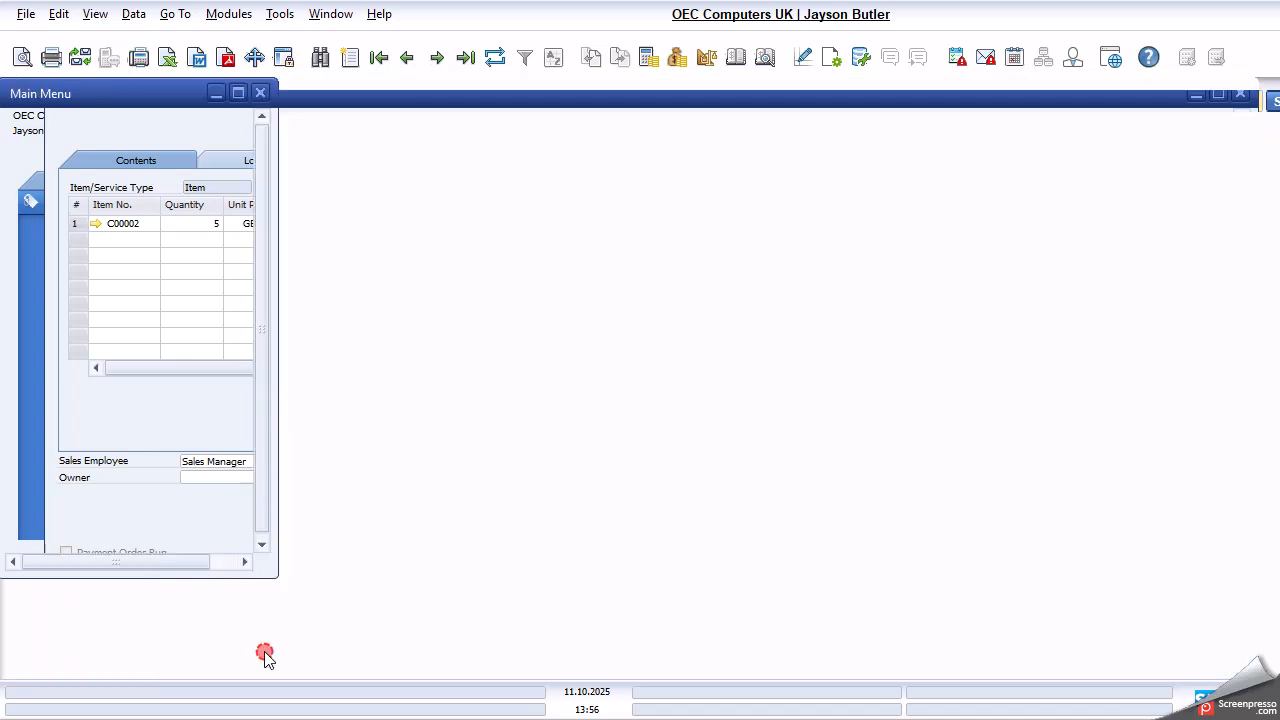
{"action": "left_click", "coordinate": [110, 203]}
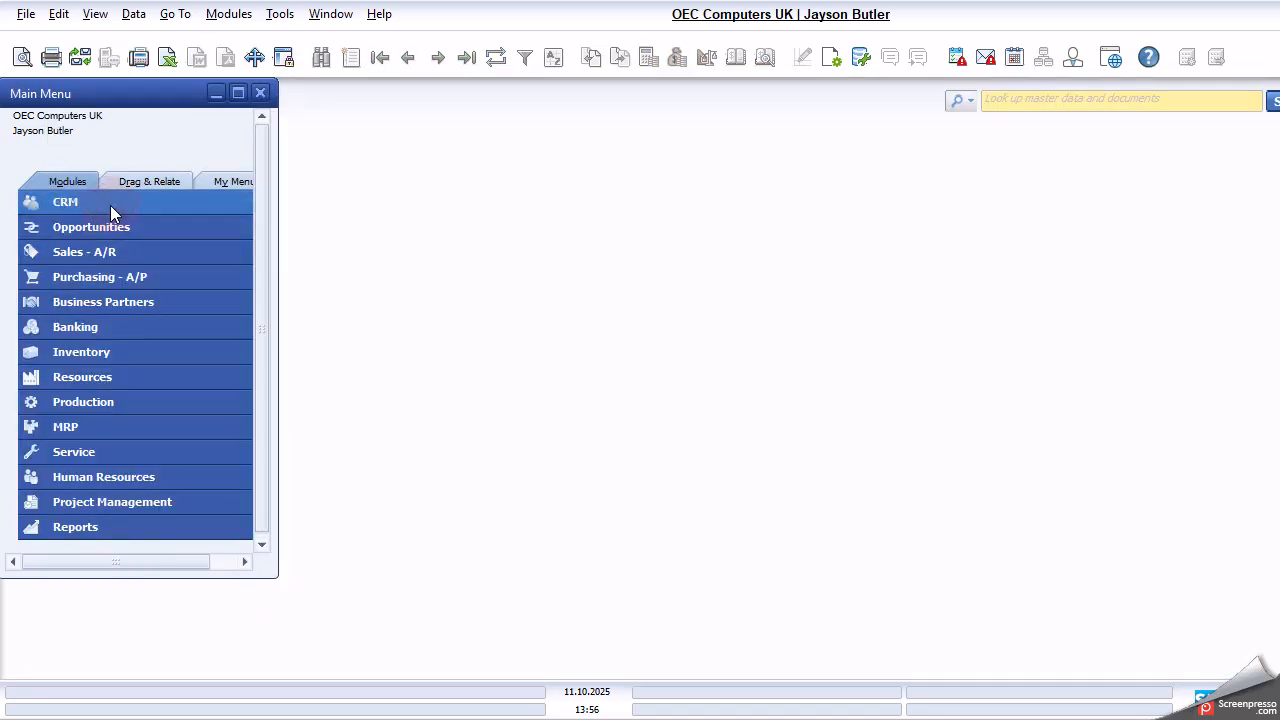
- Run the annual Sales Analysis report on invoices, with the customer code range set from SandBox2 to SandBox2
{"action": "left_click", "coordinate": [240, 14]}
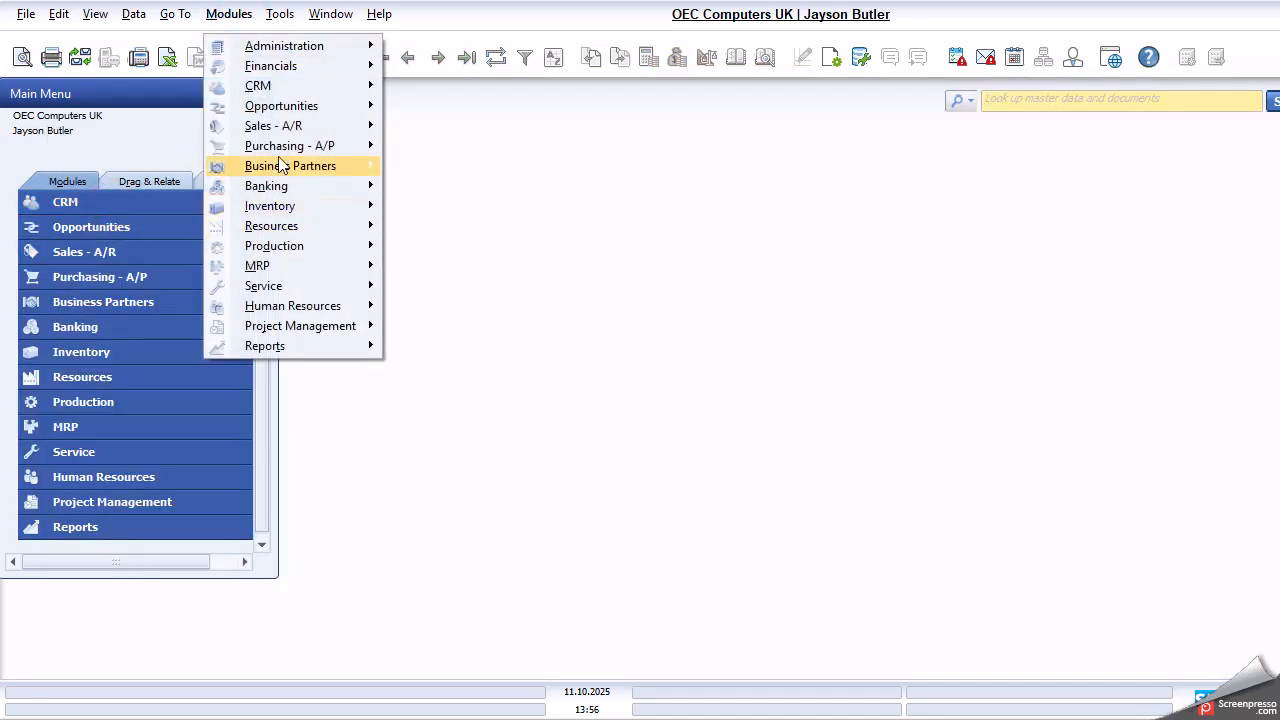
{"action": "mouse_move", "coordinate": [291, 124]}
{"action": "mouse_move", "coordinate": [486, 521]}
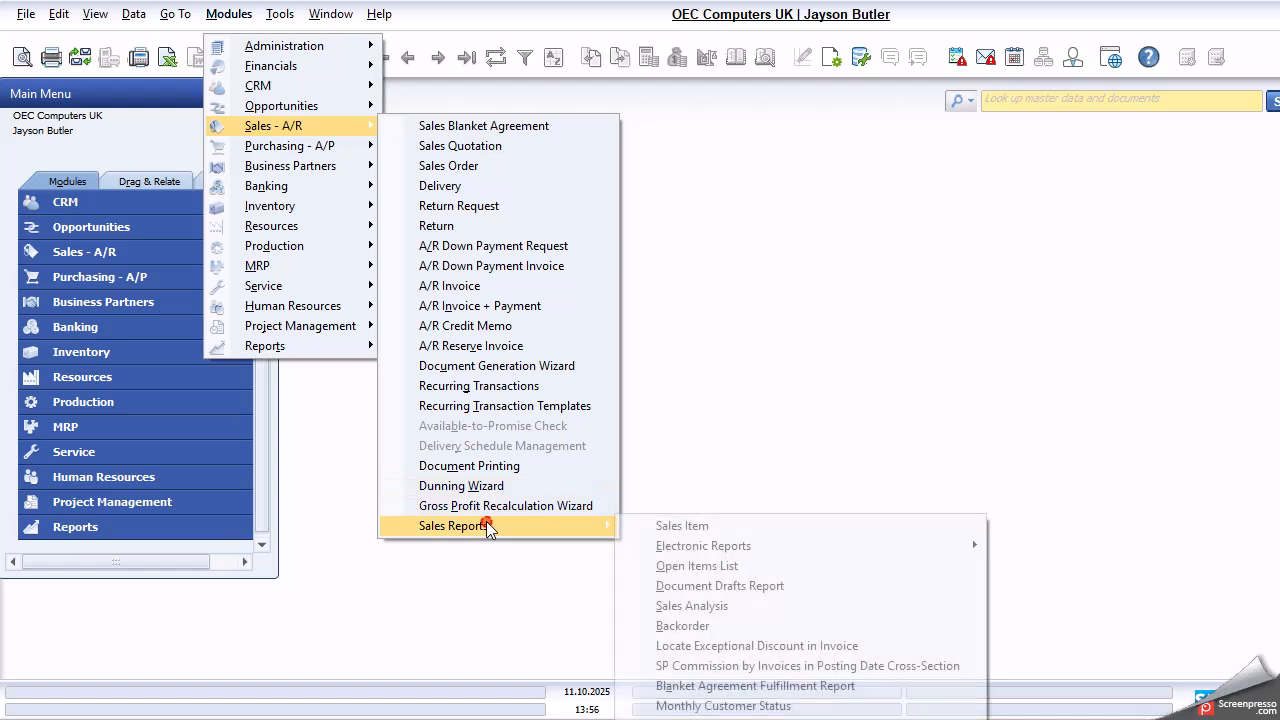
{"action": "left_click", "coordinate": [700, 606]}
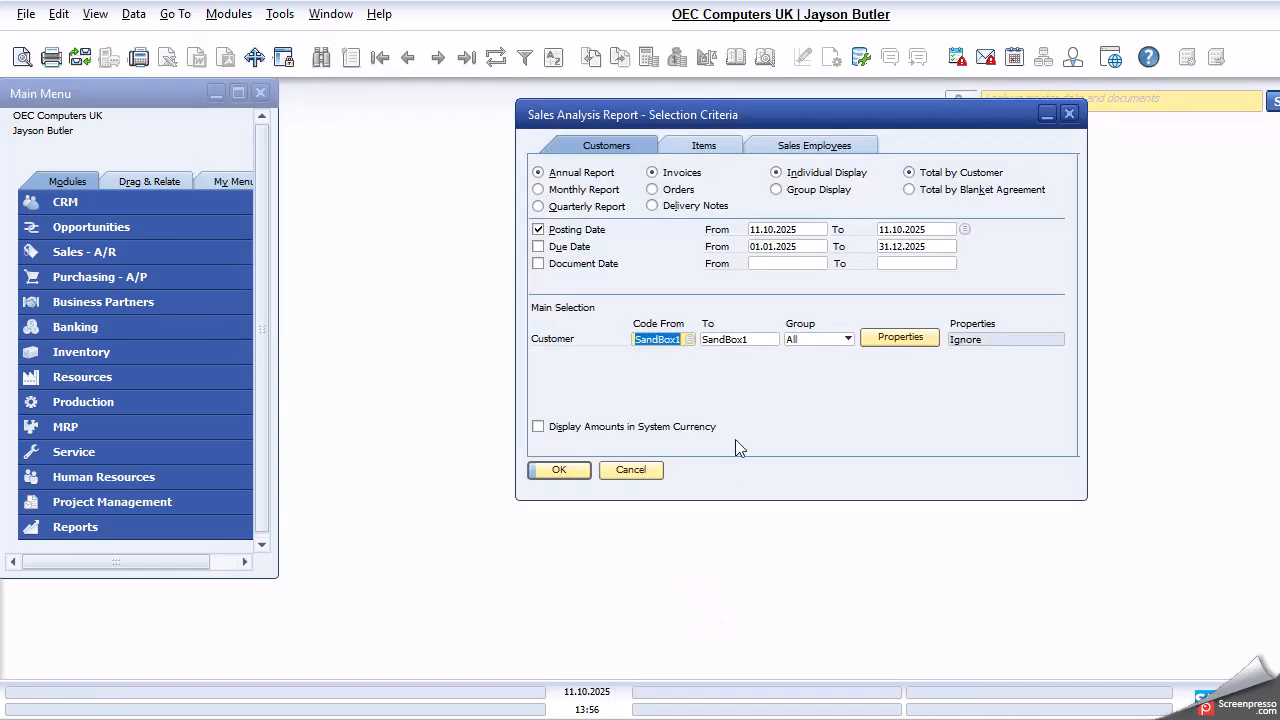
{"action": "key", "text": "End"}
{"action": "key", "text": "BackSpace"}
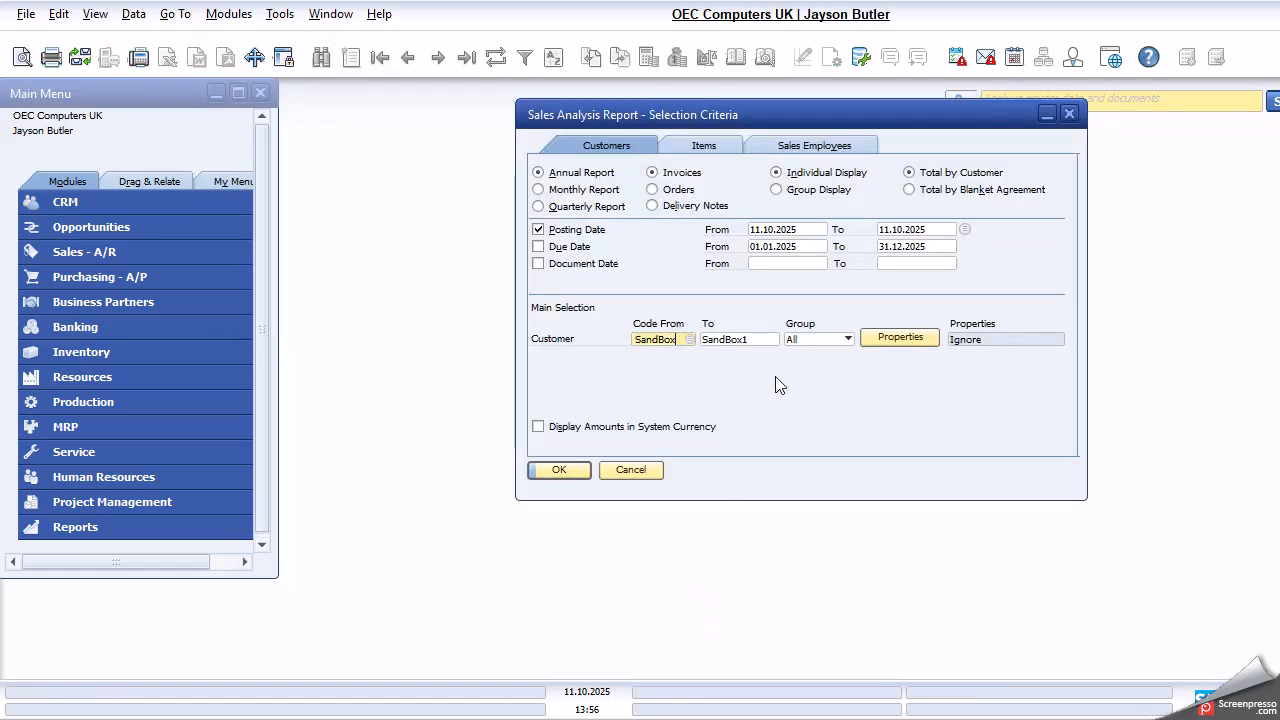
{"action": "type", "text": "2"}
{"action": "key", "text": "Tab"}
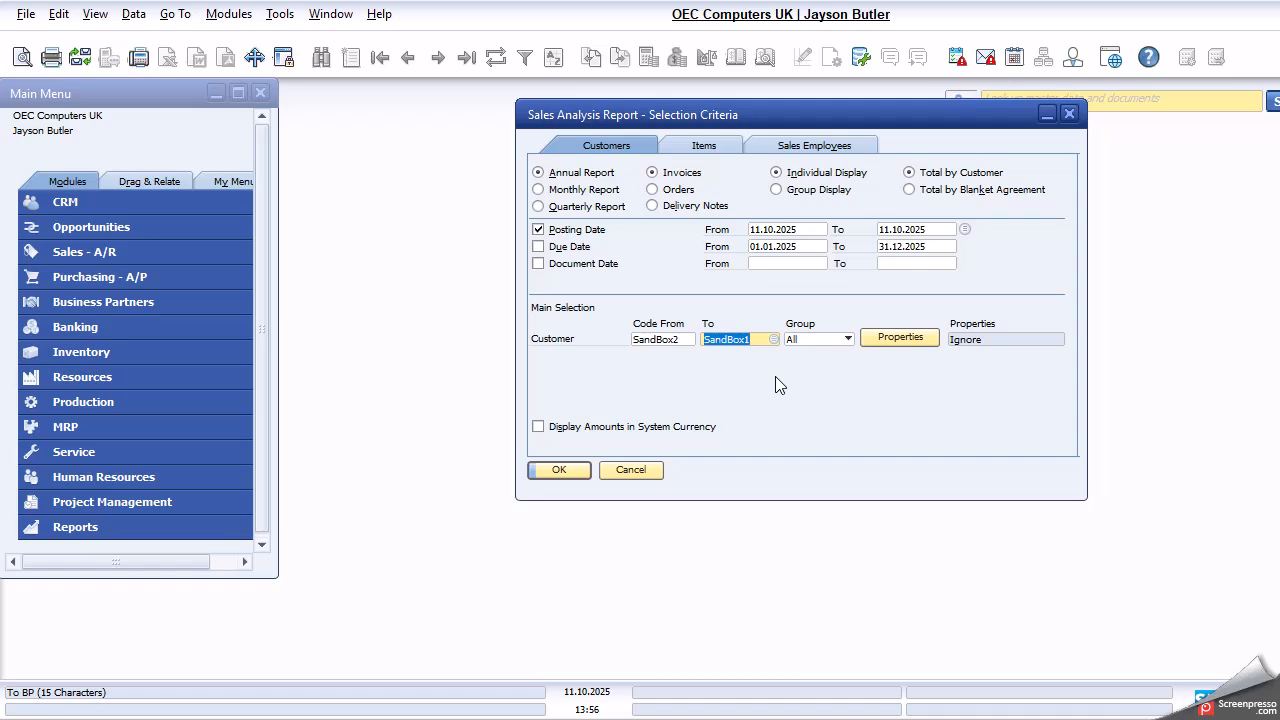
{"action": "key", "text": "End"}
{"action": "key", "text": "BackSpace"}
{"action": "type", "text": "2"}
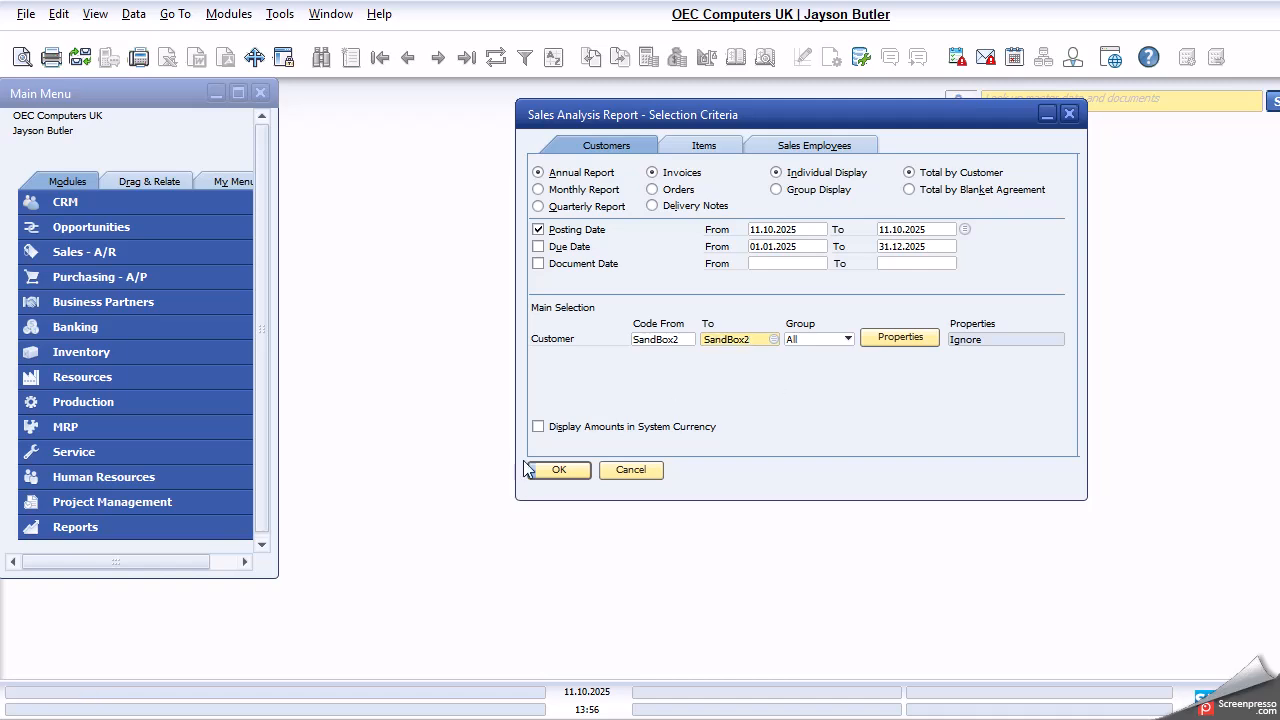
{"action": "left_click", "coordinate": [550, 476]}
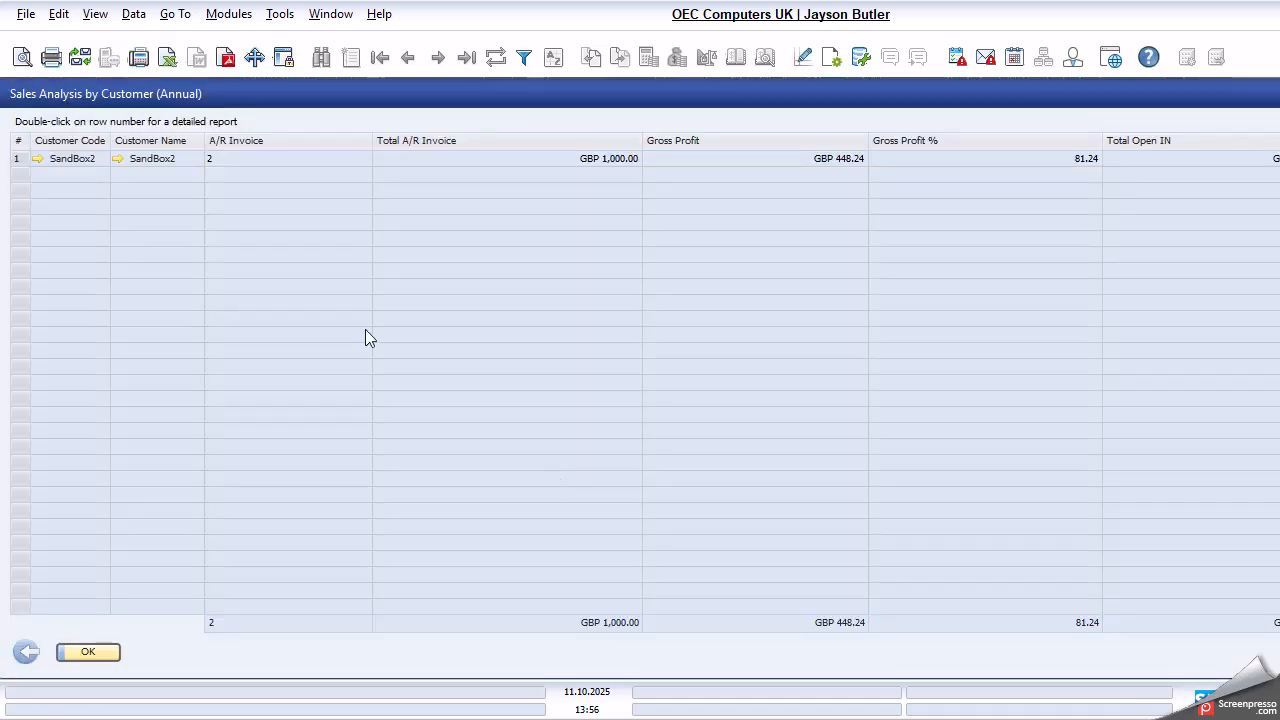
- Examine SandBox2's detailed sales analysis by document, and close both the detailed and annual reports
{"action": "double_click", "coordinate": [18, 158]}
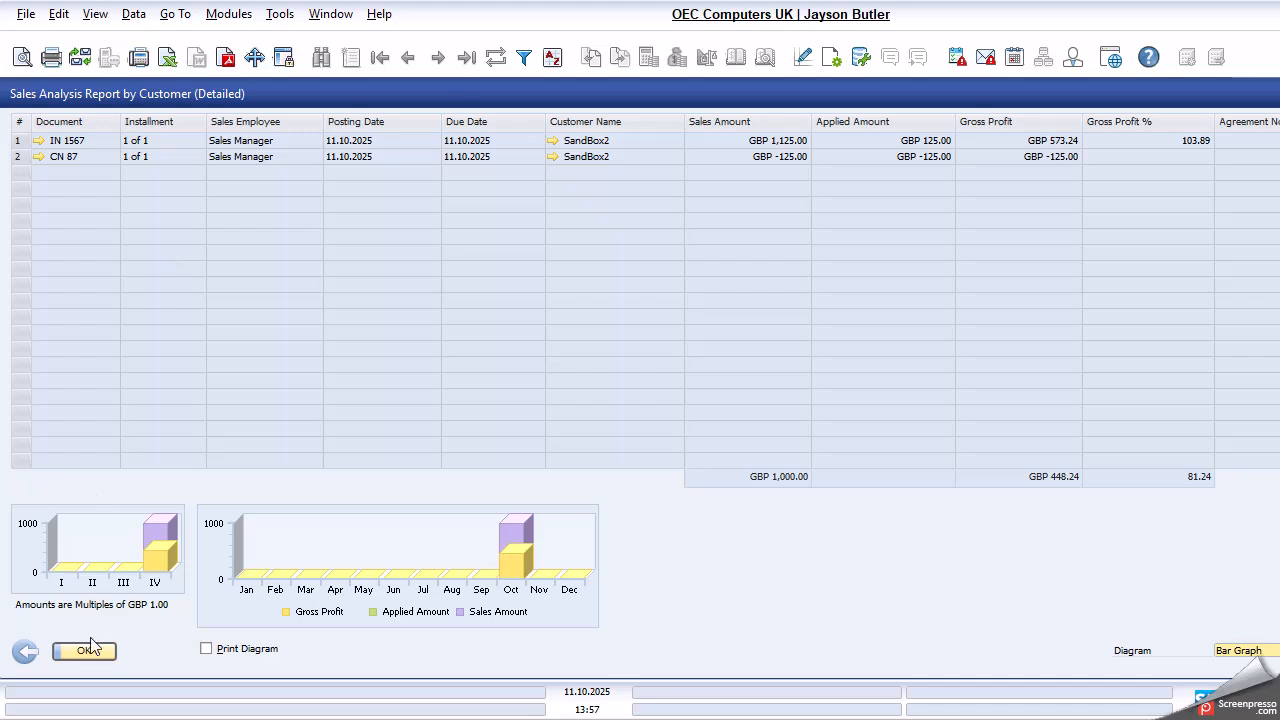
{"action": "left_click", "coordinate": [32, 656]}
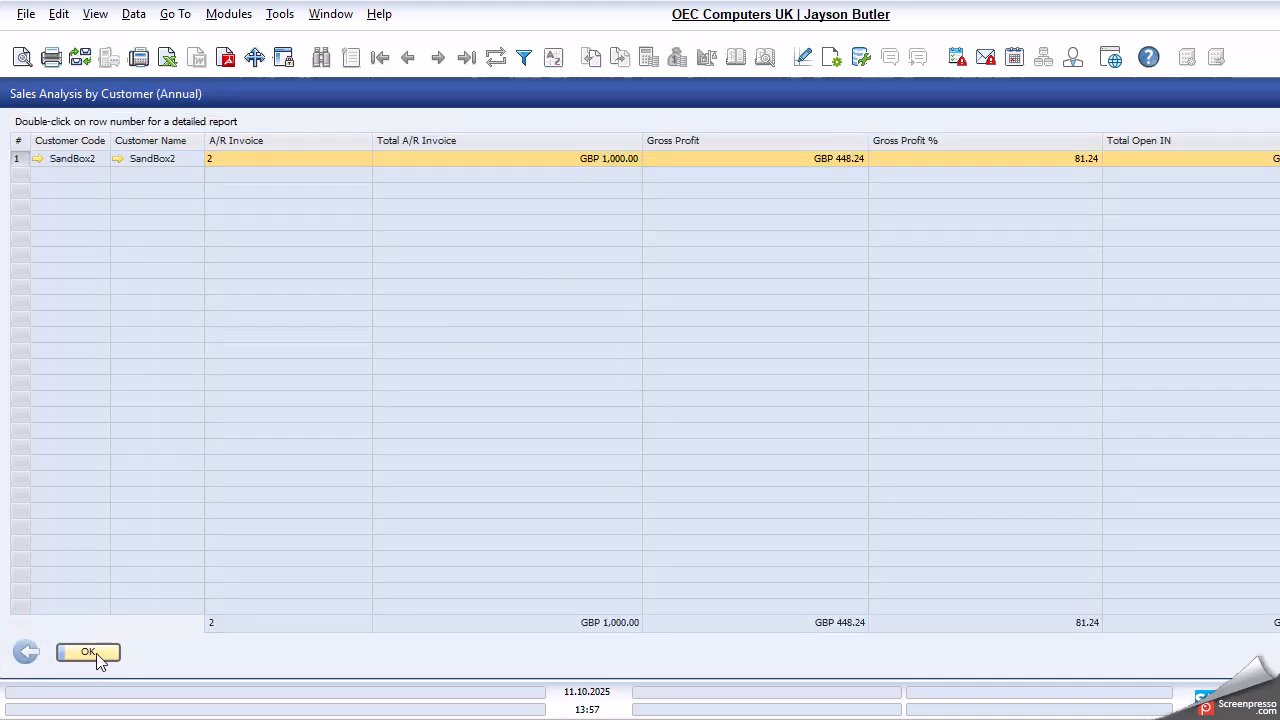
{"action": "left_click", "coordinate": [95, 650]}
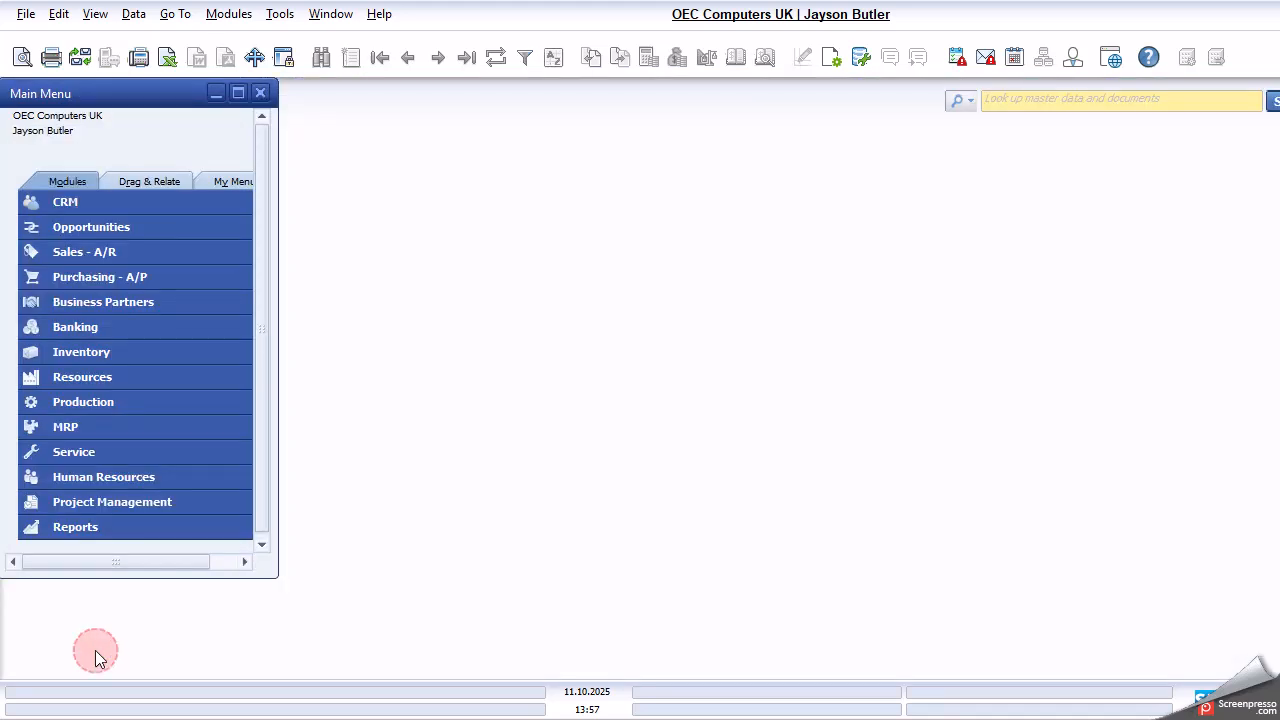
- Start an incoming payment for customer SandBox2
{"action": "left_click", "coordinate": [130, 327]}
{"action": "left_click", "coordinate": [138, 229]}
{"action": "left_click", "coordinate": [148, 247]}
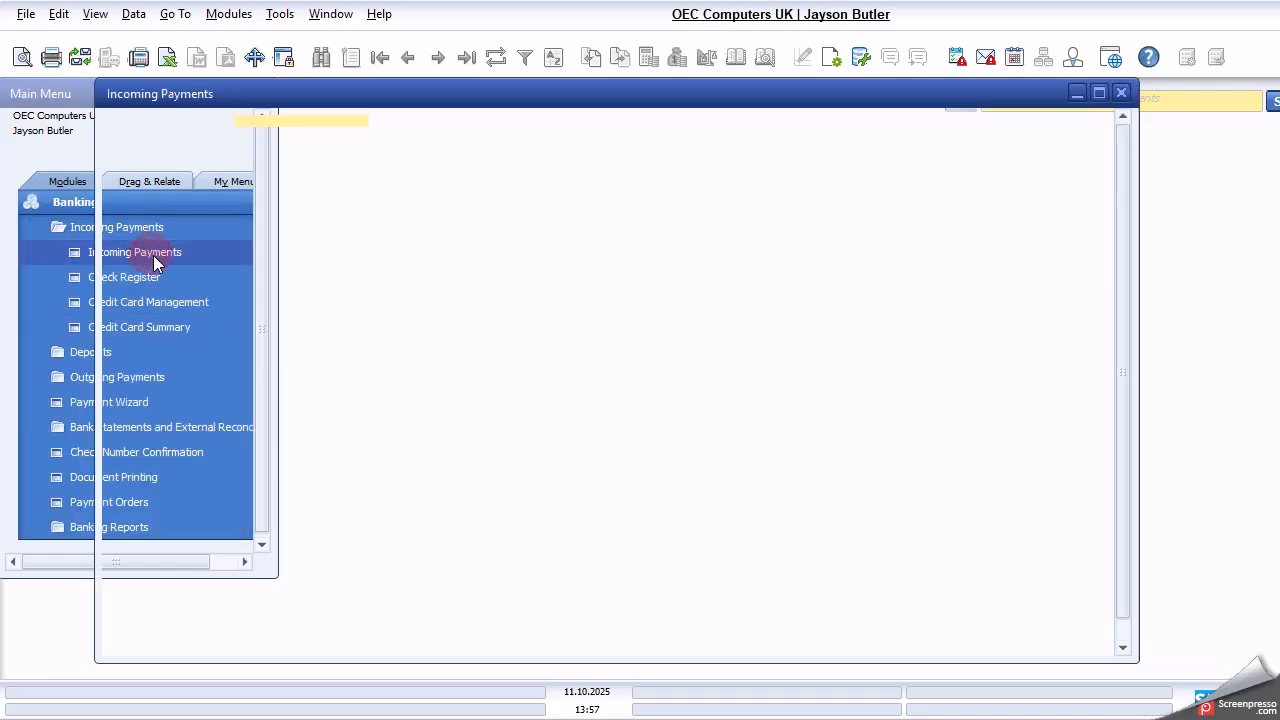
{"action": "type", "text": "SandBox2"}
{"action": "key", "text": "Tab"}
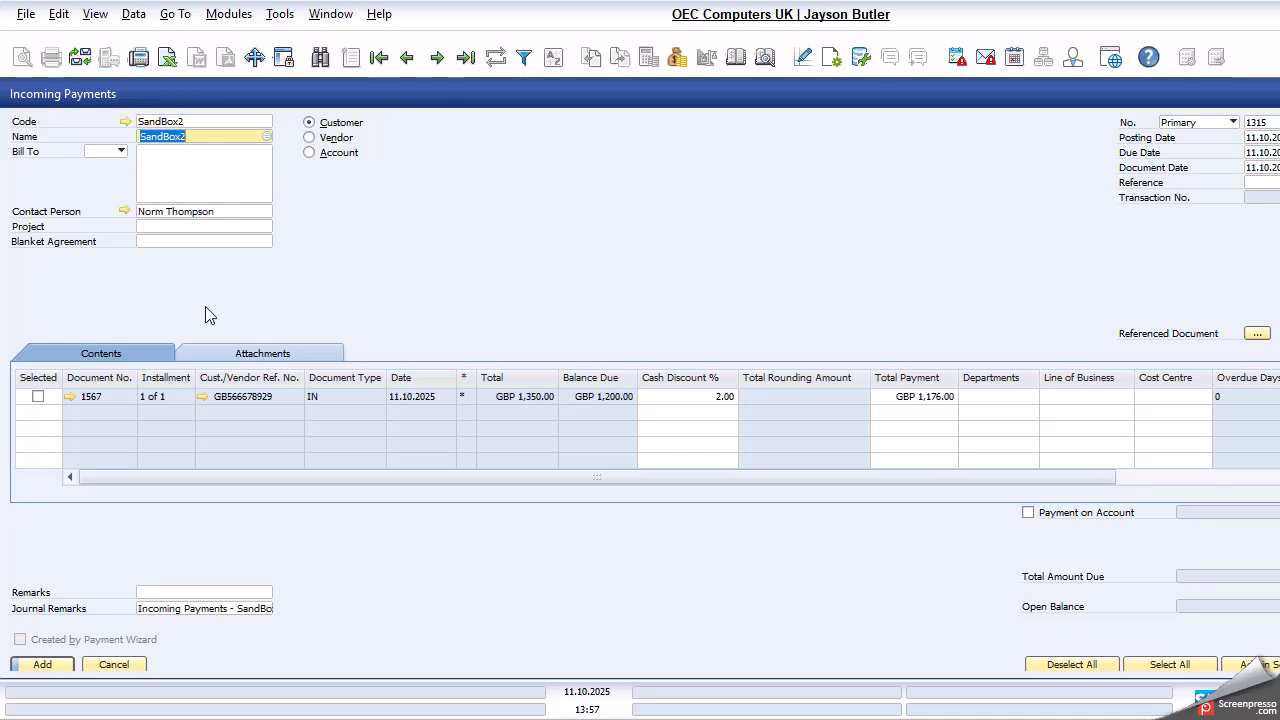
- Set the cash discount on SandBox2's open invoice to 0% and include the invoice in the payment
{"action": "left_click", "coordinate": [710, 397]}
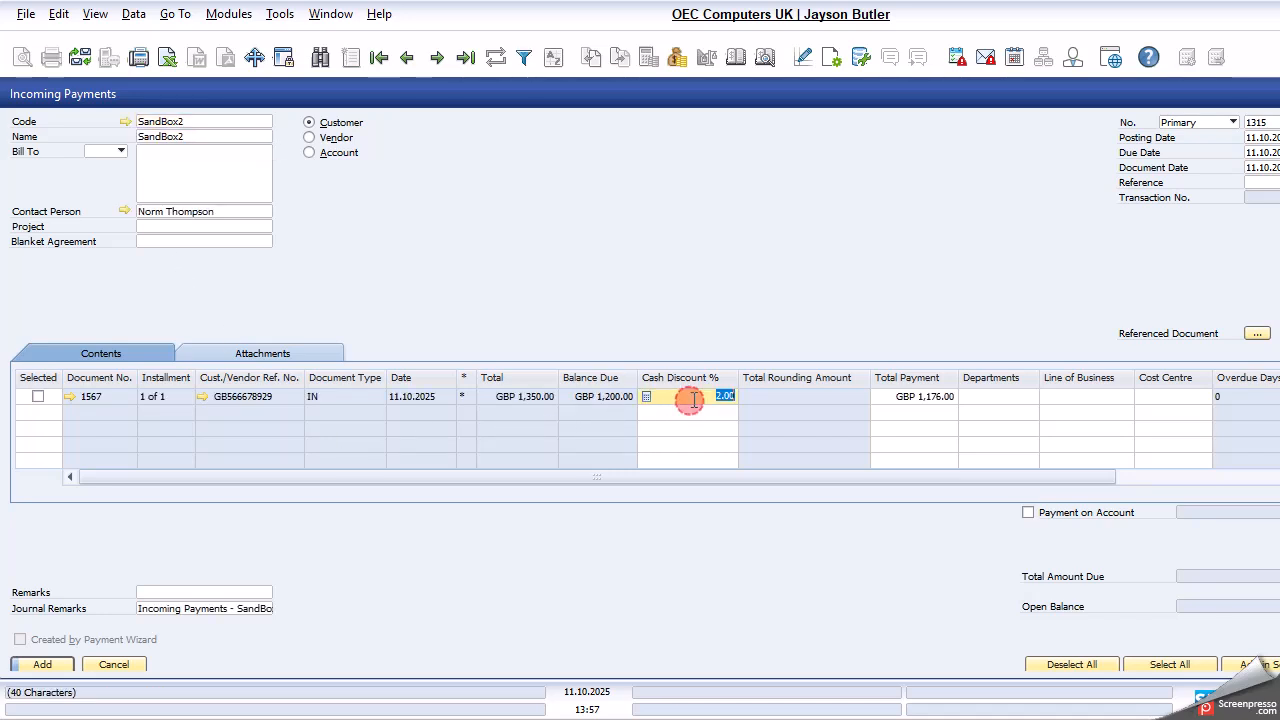
{"action": "type", "text": "0"}
{"action": "key", "text": "Tab"}
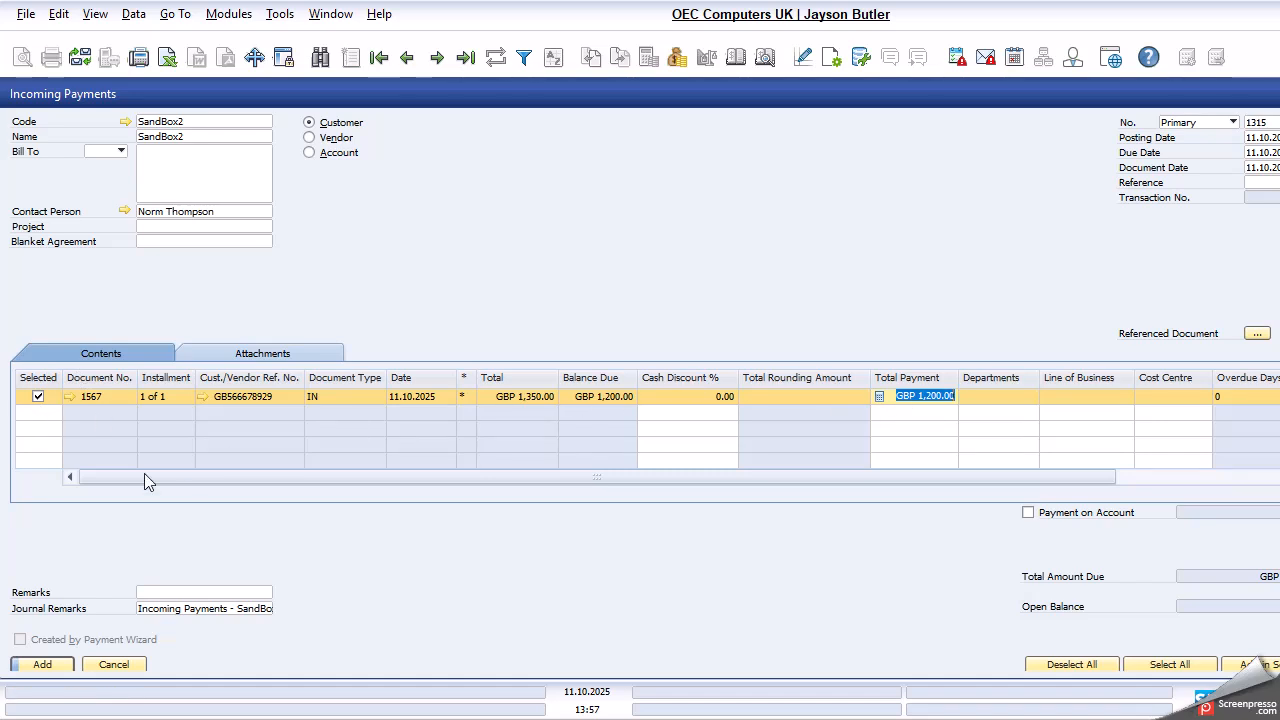
- Examine the totals, applied amount and balance due of the A/R invoice being paid, and close it
{"action": "left_click", "coordinate": [71, 397]}
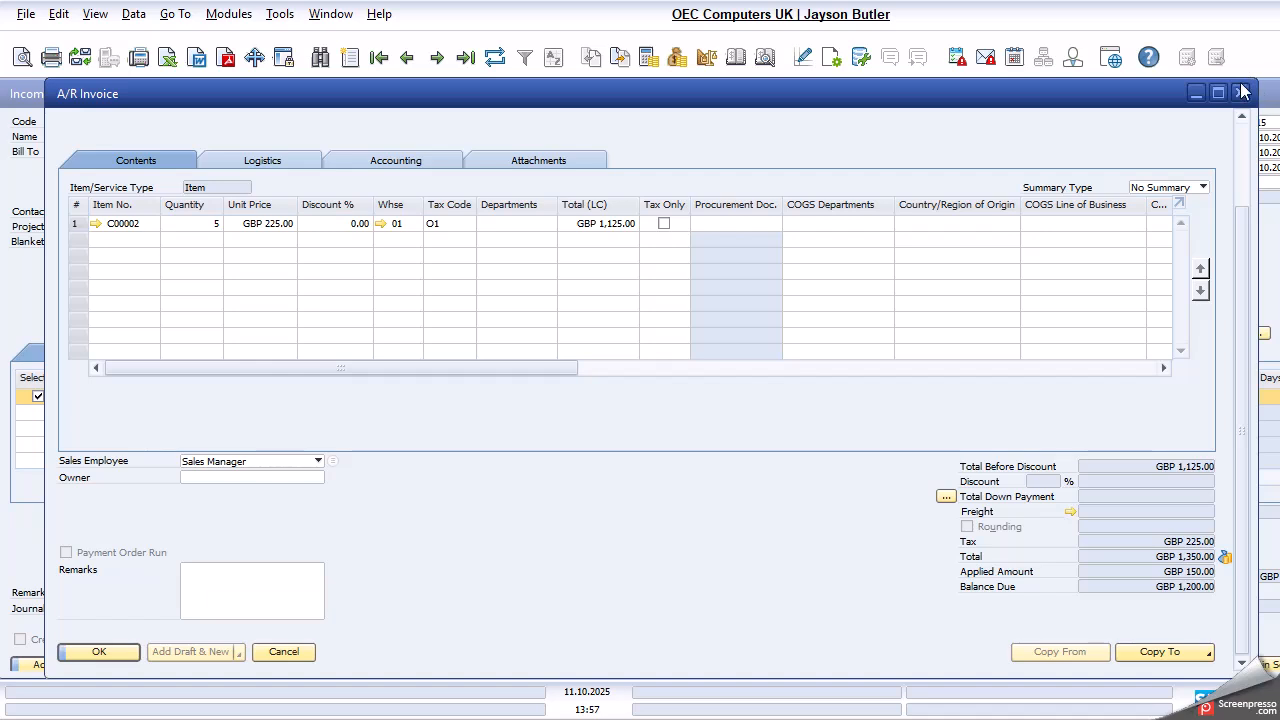
{"action": "left_click_drag", "start_coordinate": [1193, 103], "coordinate": [1005, 123]}
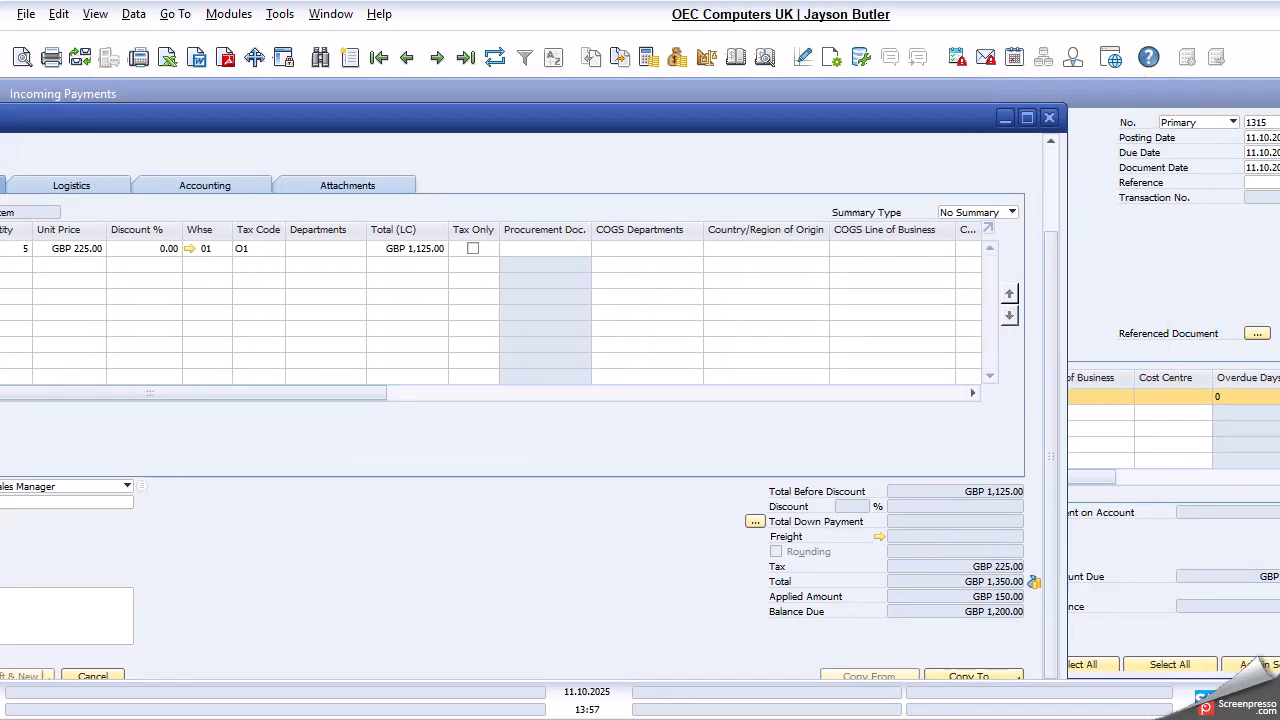
{"action": "left_click", "coordinate": [1045, 120]}
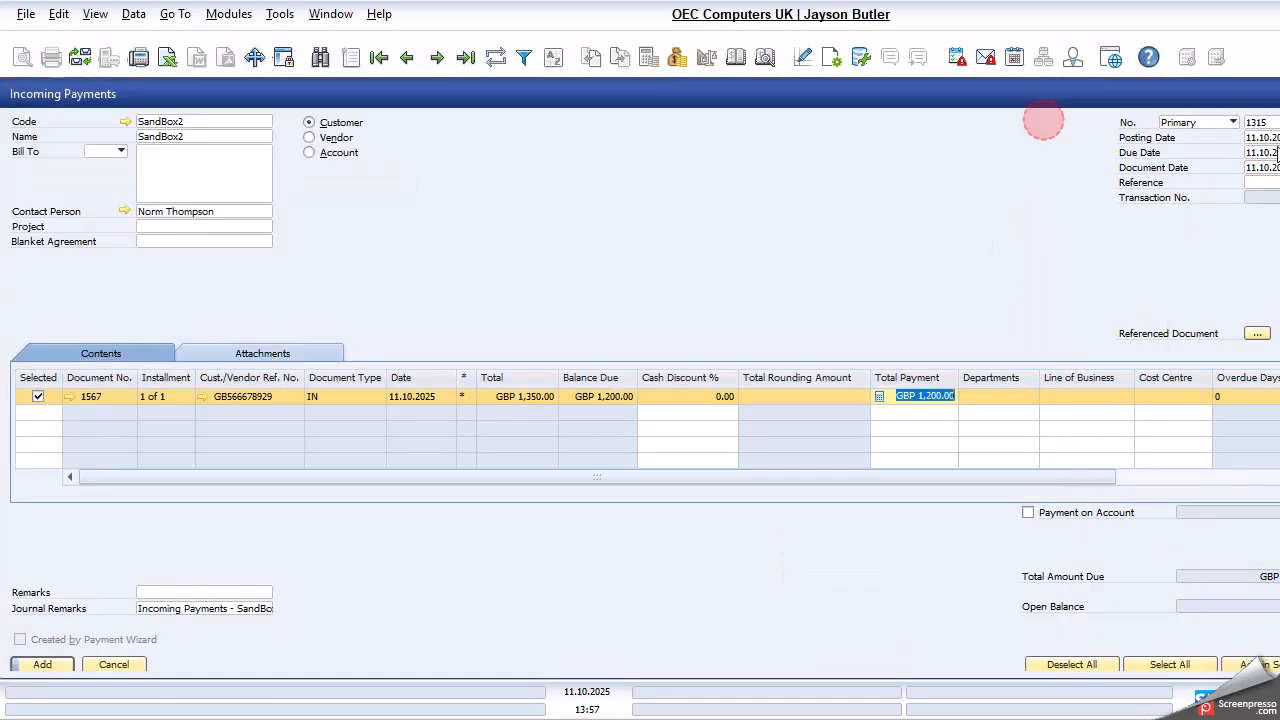
- Fit the Incoming Payments window on screen and enter the full GBP 1,200.00 as a cash payment
{"action": "left_click_drag", "start_coordinate": [1211, 94], "coordinate": [1124, 94]}
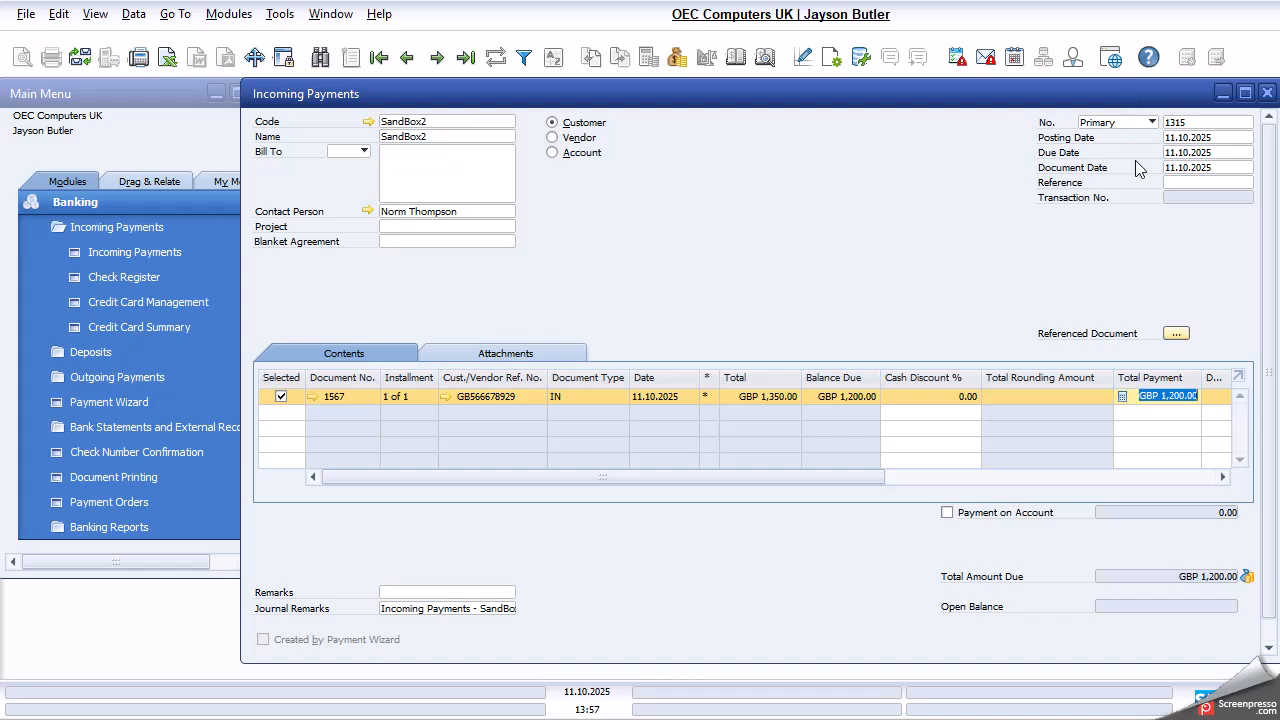
{"action": "left_click_drag", "start_coordinate": [1275, 250], "coordinate": [1141, 219]}
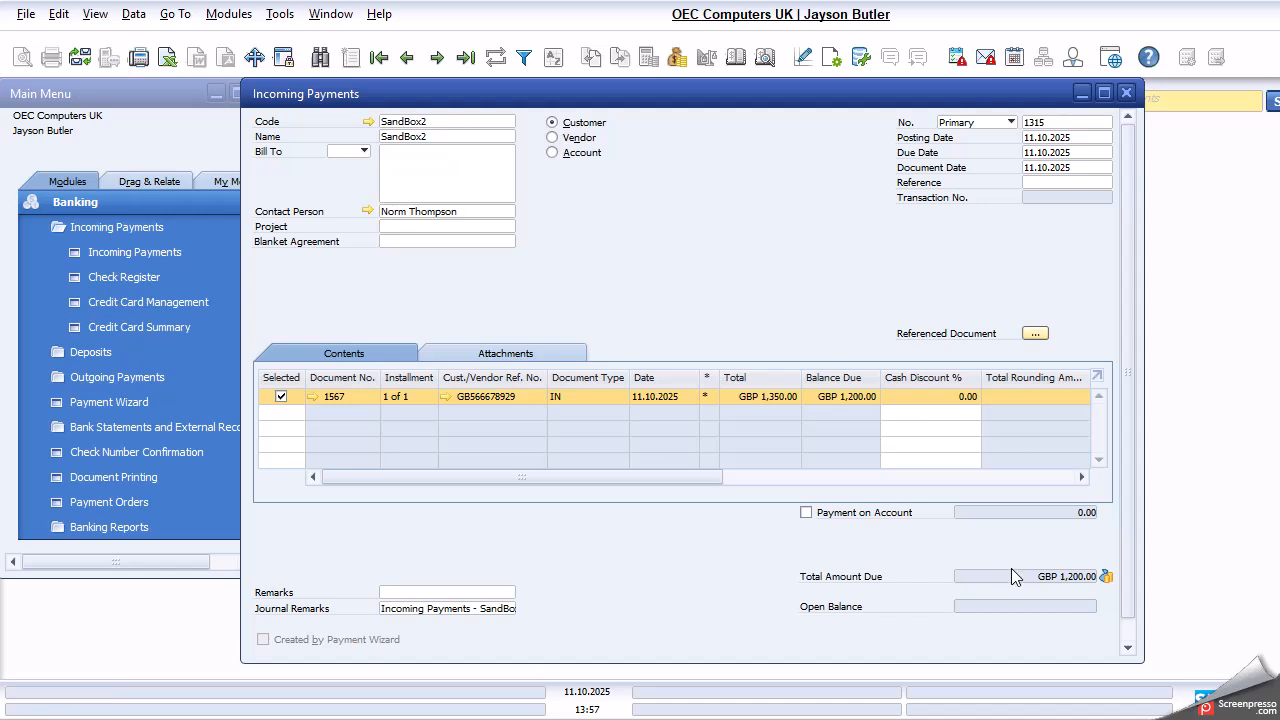
{"action": "right_click", "coordinate": [757, 208]}
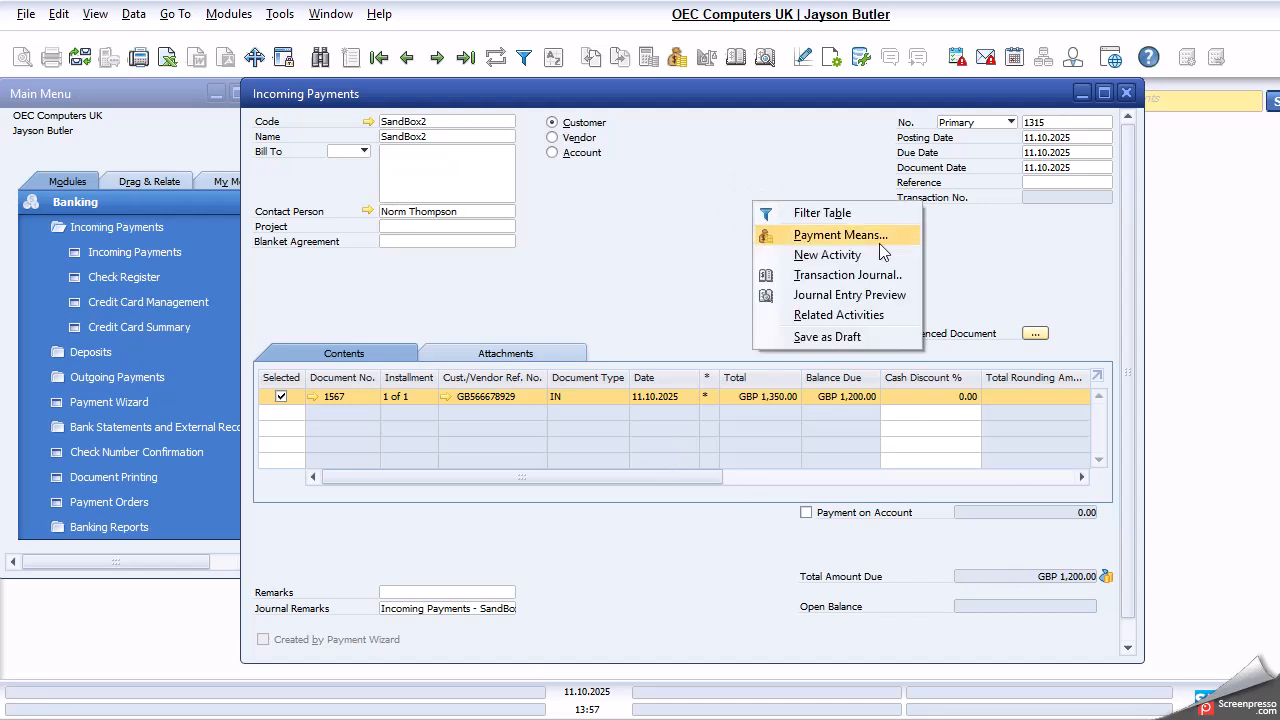
{"action": "left_click", "coordinate": [879, 243]}
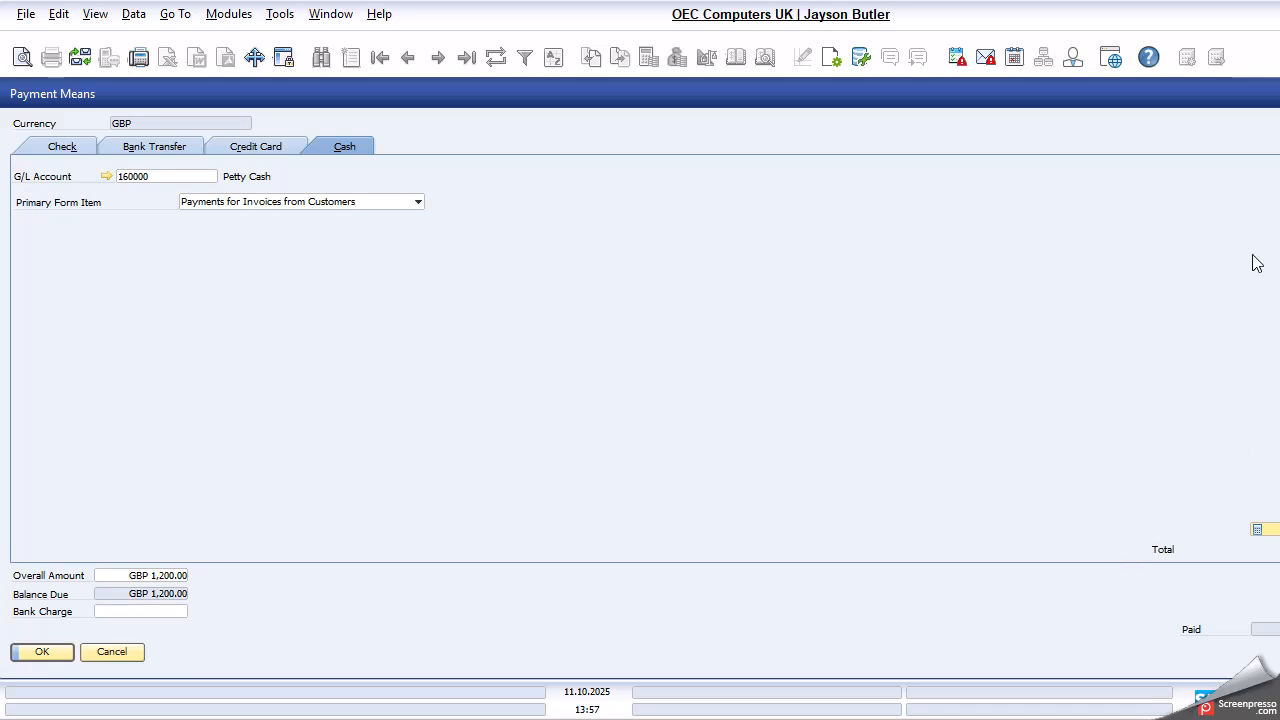
{"action": "double_click", "coordinate": [1138, 98]}
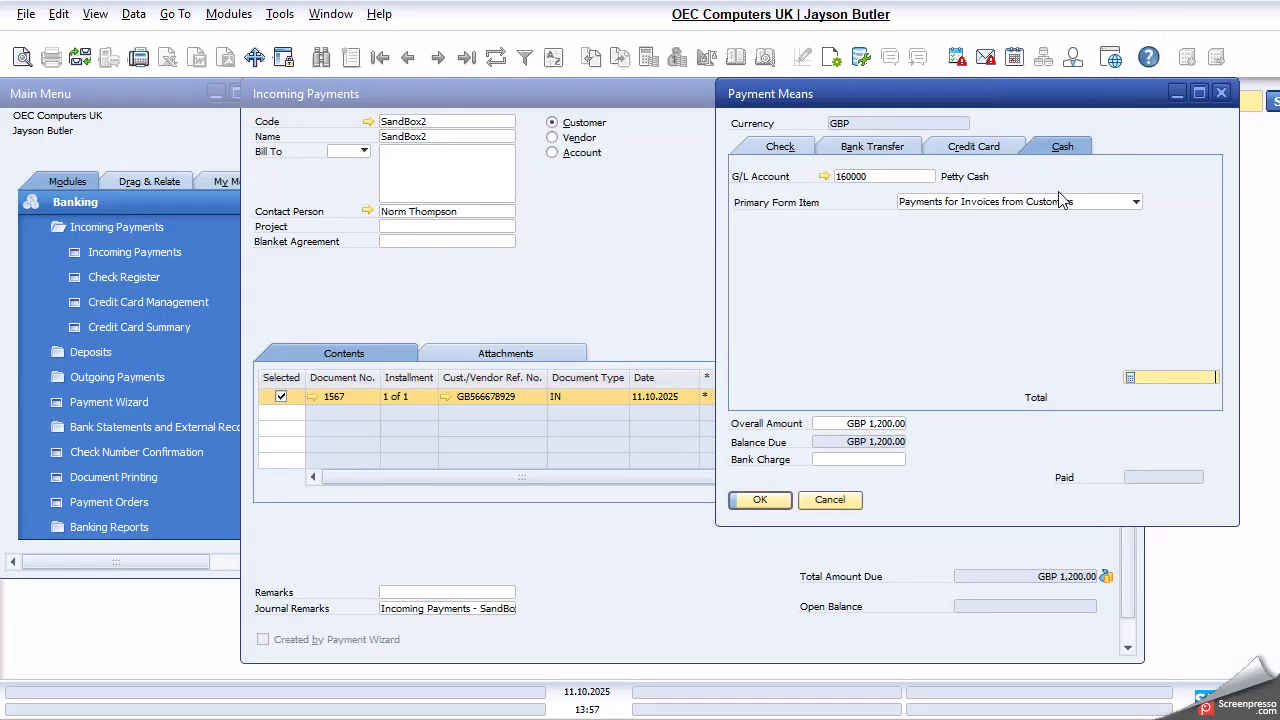
{"action": "key", "text": "ctrl+b"}
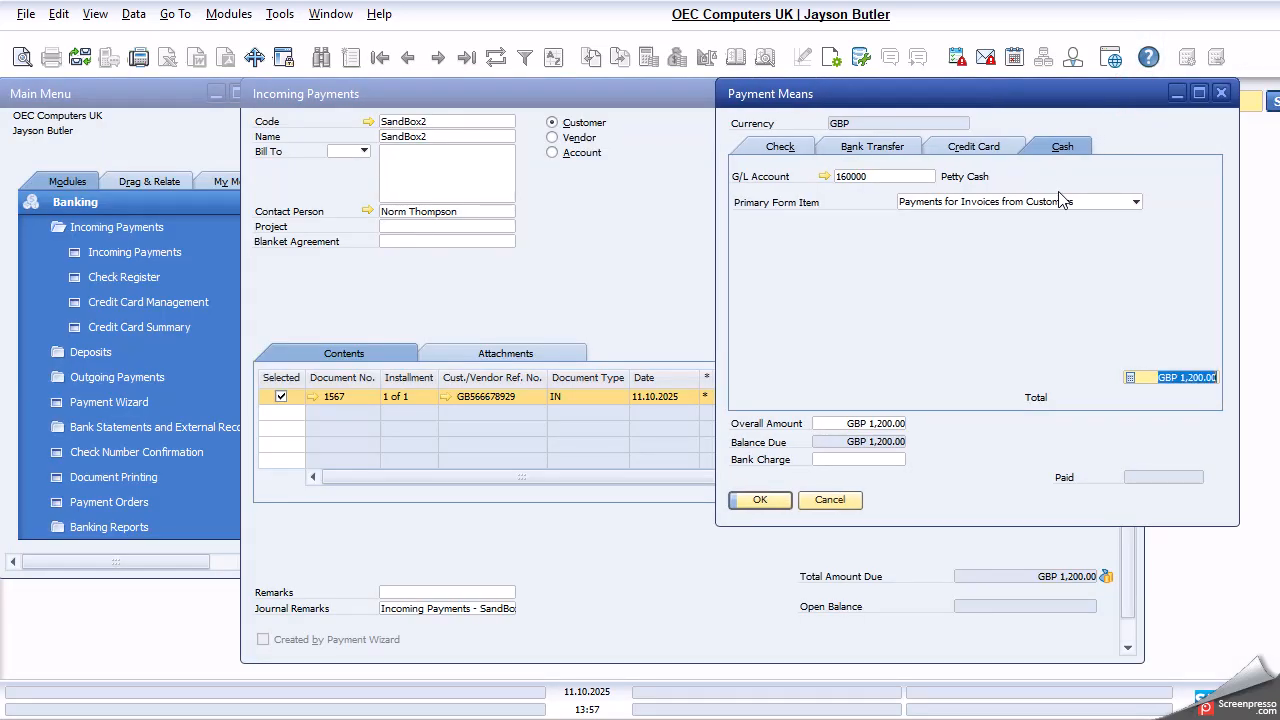
{"action": "left_click", "coordinate": [783, 507]}
- Add the incoming payment for SandBox2, confirm it, and close the Incoming Payments window
{"action": "left_click", "coordinate": [287, 643]}
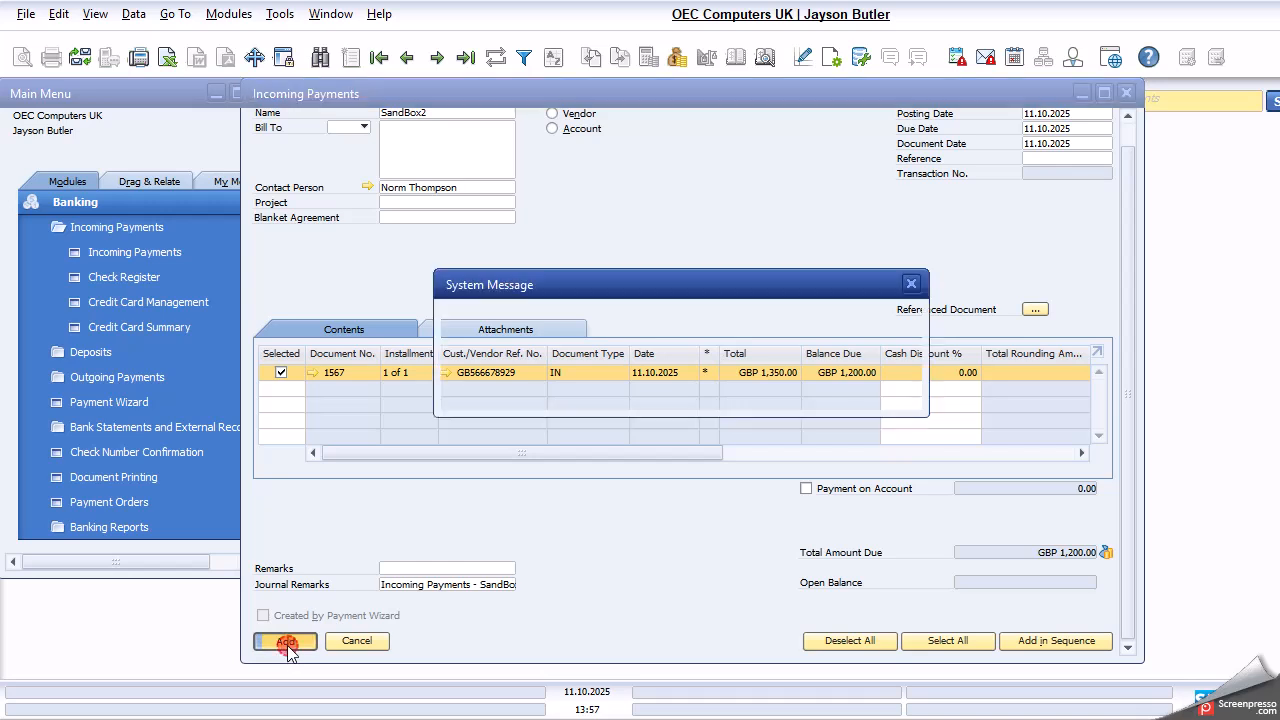
{"action": "left_click", "coordinate": [476, 391]}
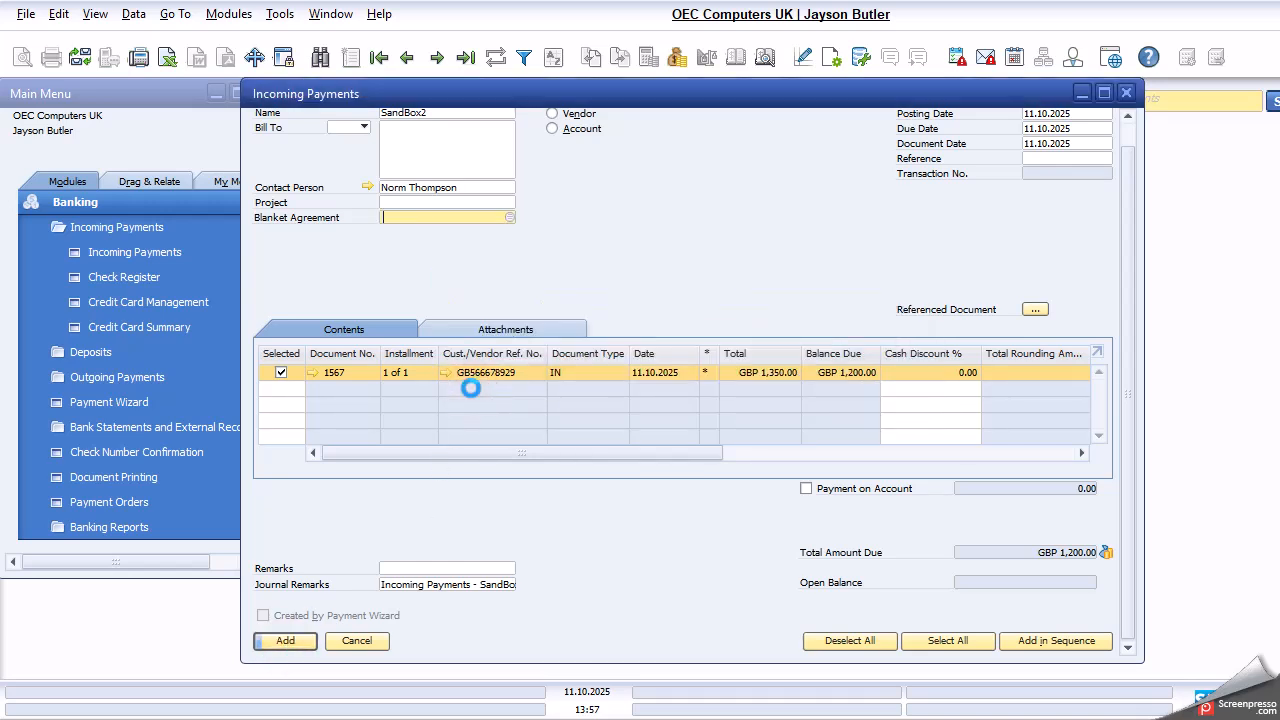
{"action": "left_click", "coordinate": [1129, 93]}
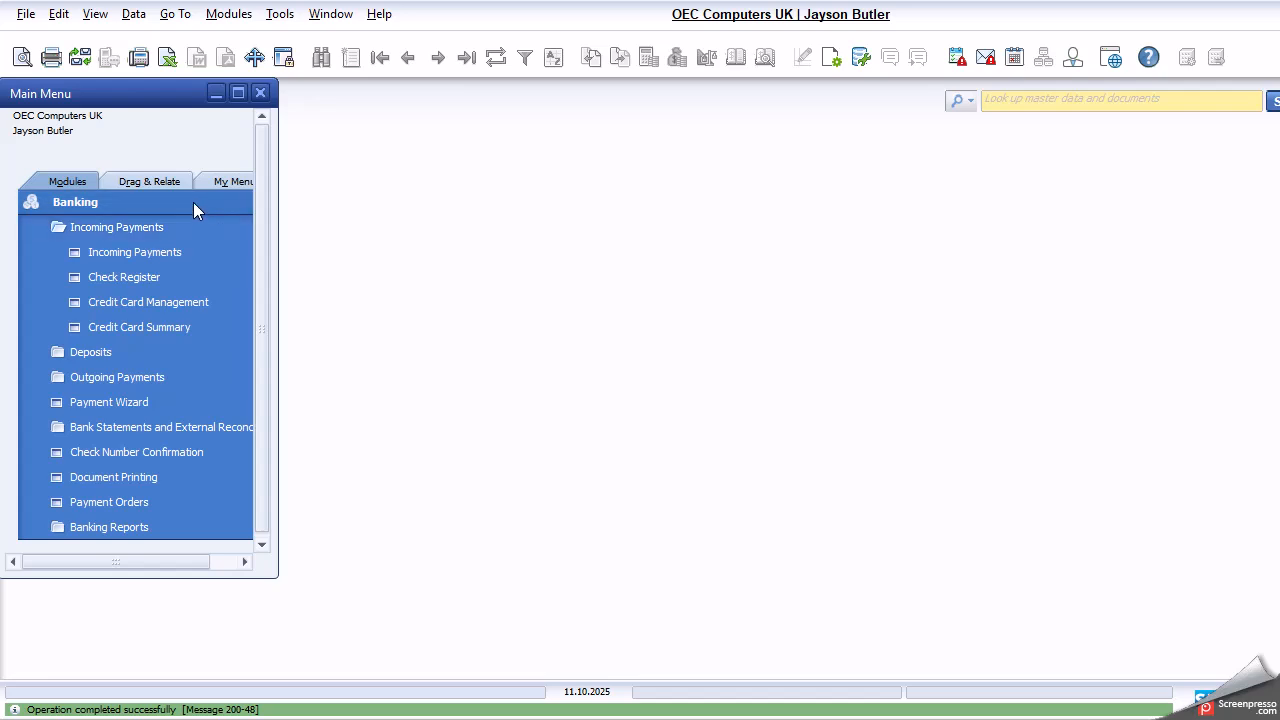
- Reopen the last incoming payment and examine SandBox2's account balance through its business partner master data
{"action": "left_click", "coordinate": [179, 251]}
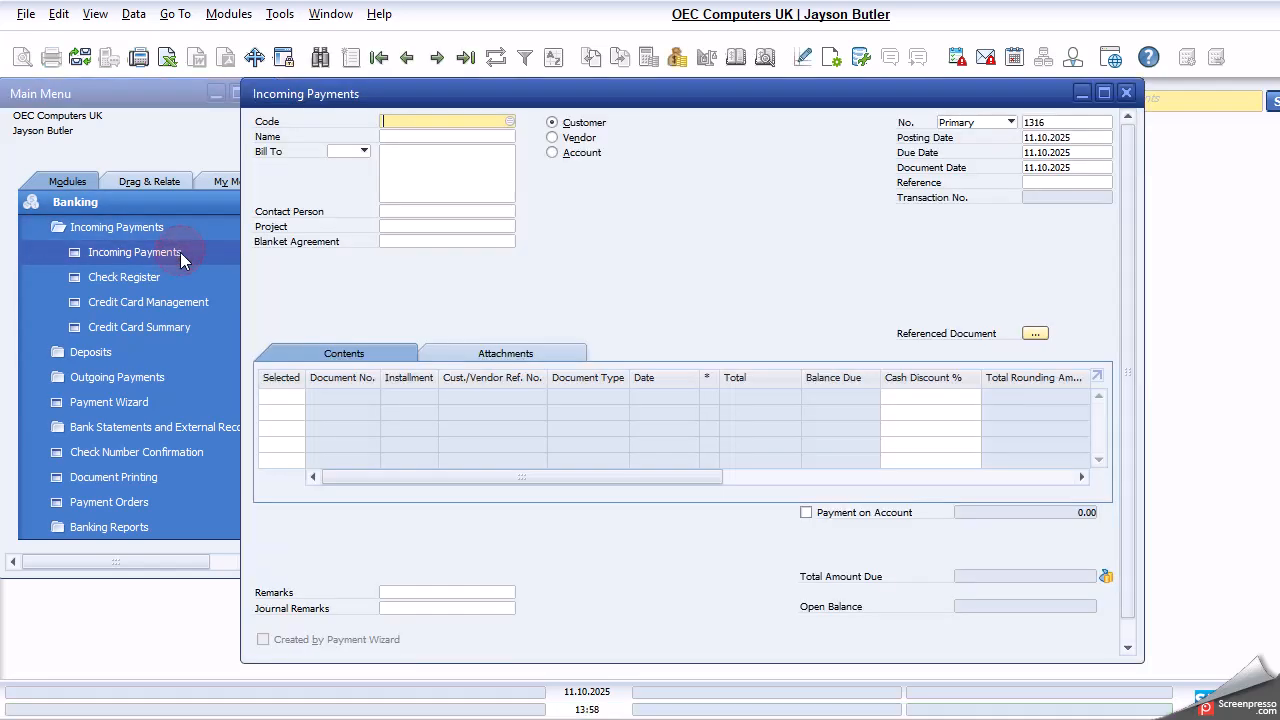
{"action": "left_click", "coordinate": [407, 57]}
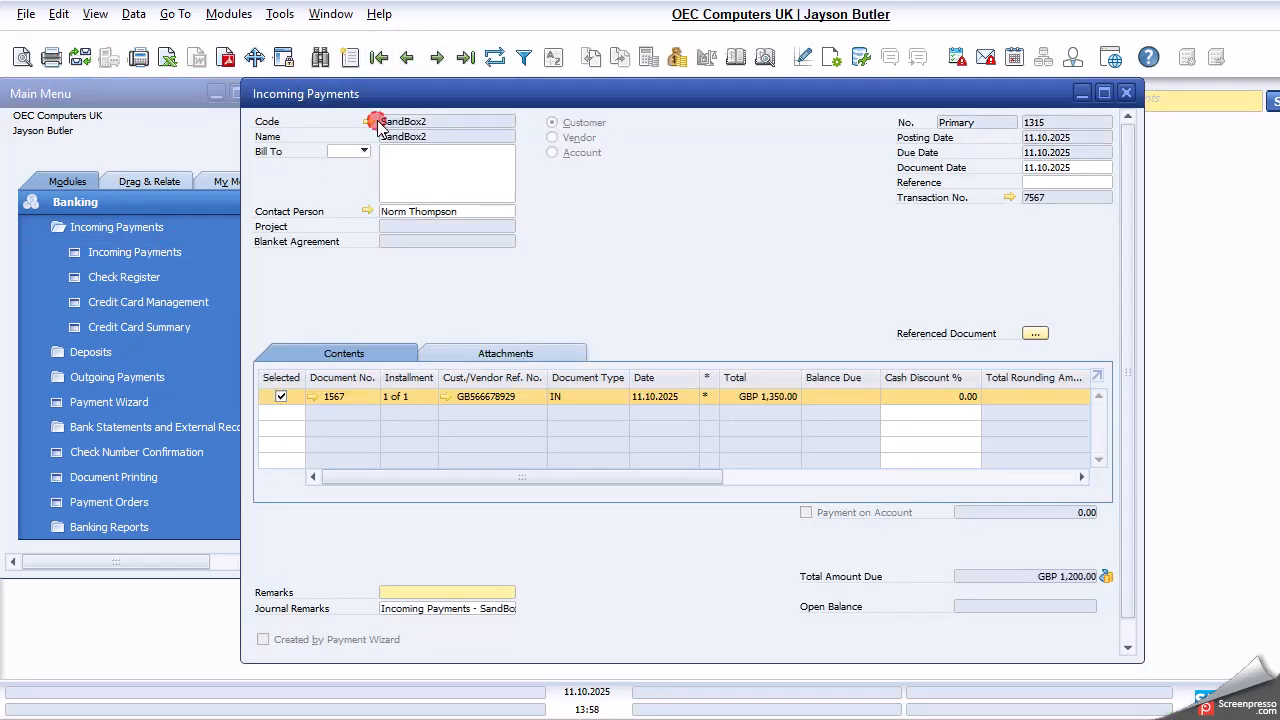
{"action": "left_click", "coordinate": [372, 121]}
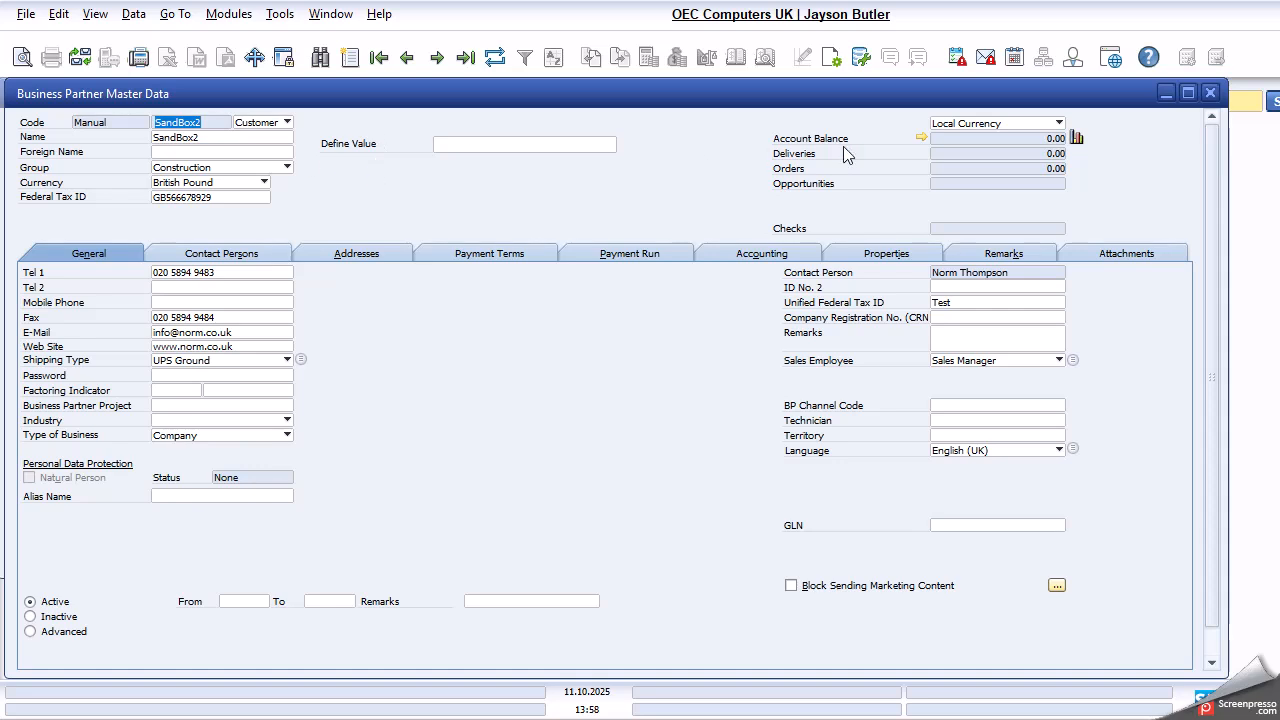
{"action": "left_click", "coordinate": [921, 138]}
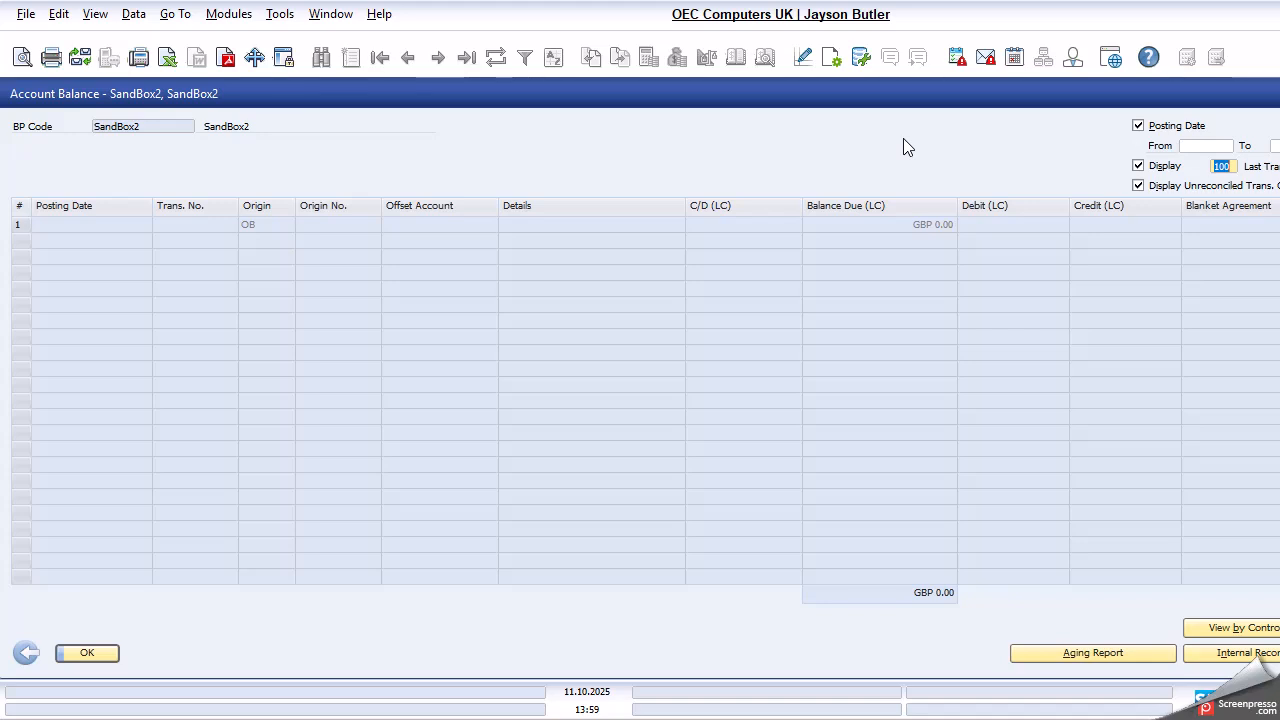
{"action": "left_click", "coordinate": [1091, 719]}
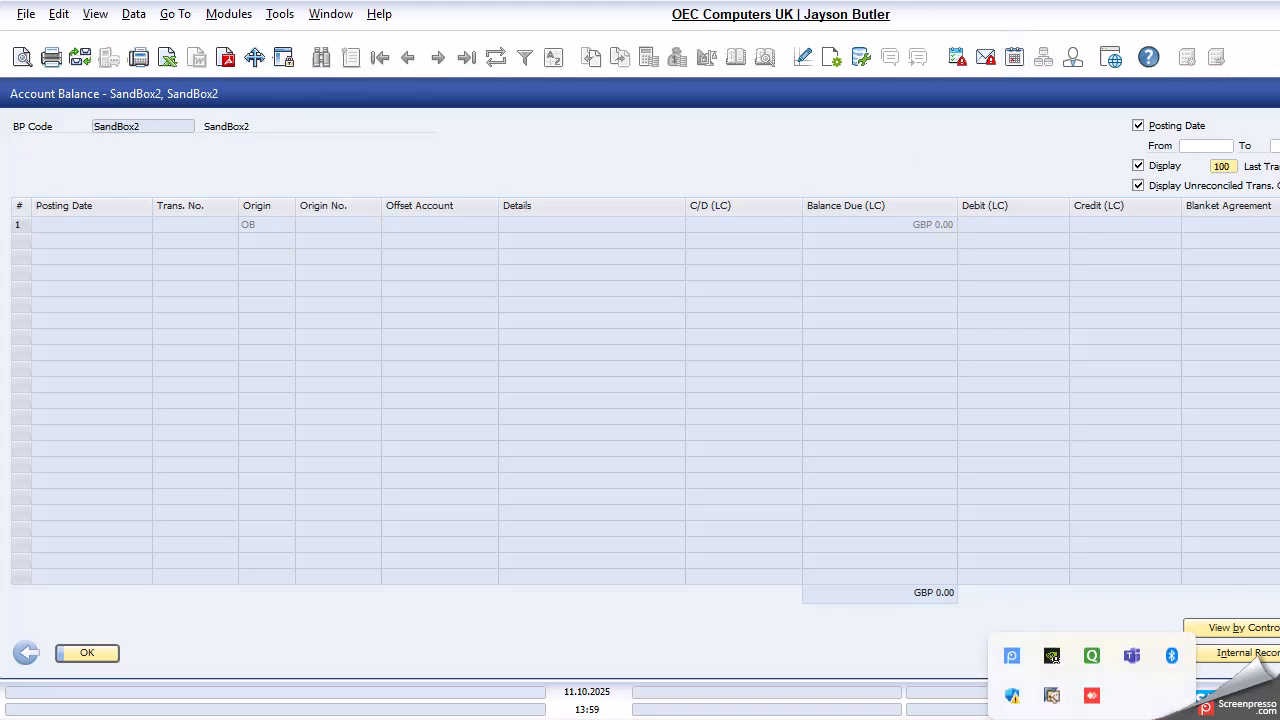
{"action": "left_click", "coordinate": [1011, 647]}
{"action": "left_click", "coordinate": [946, 578]}
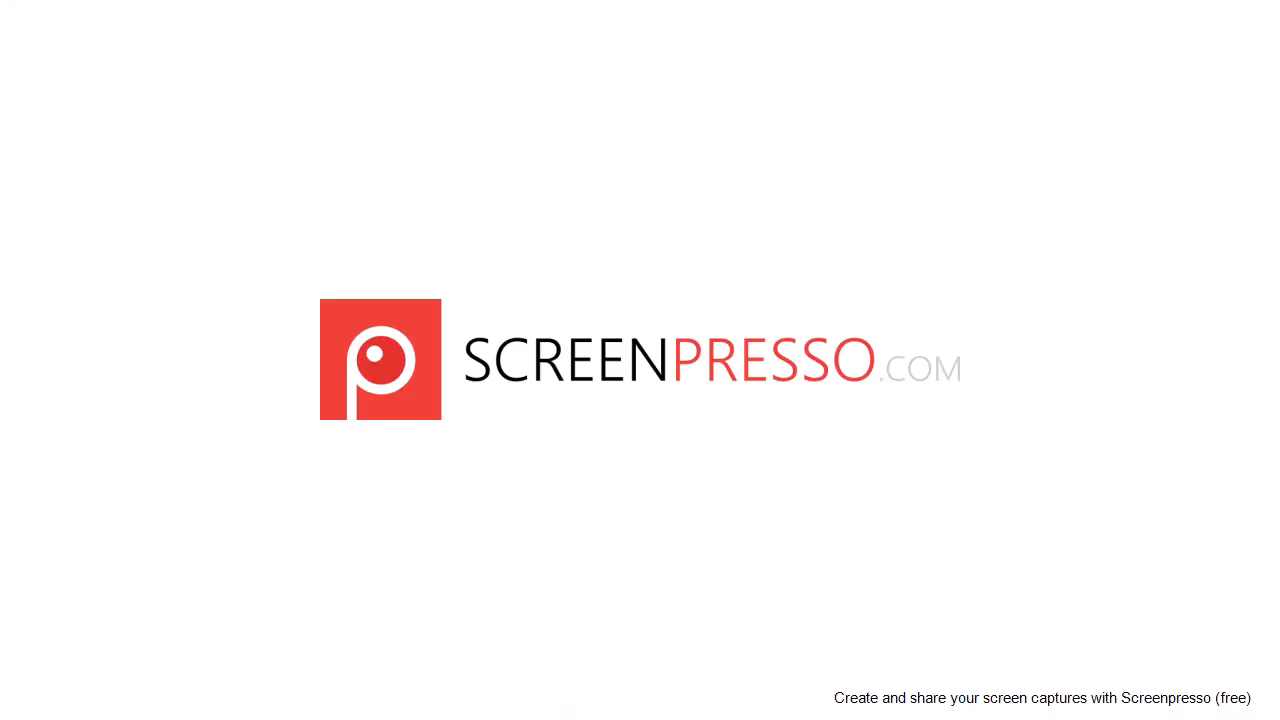